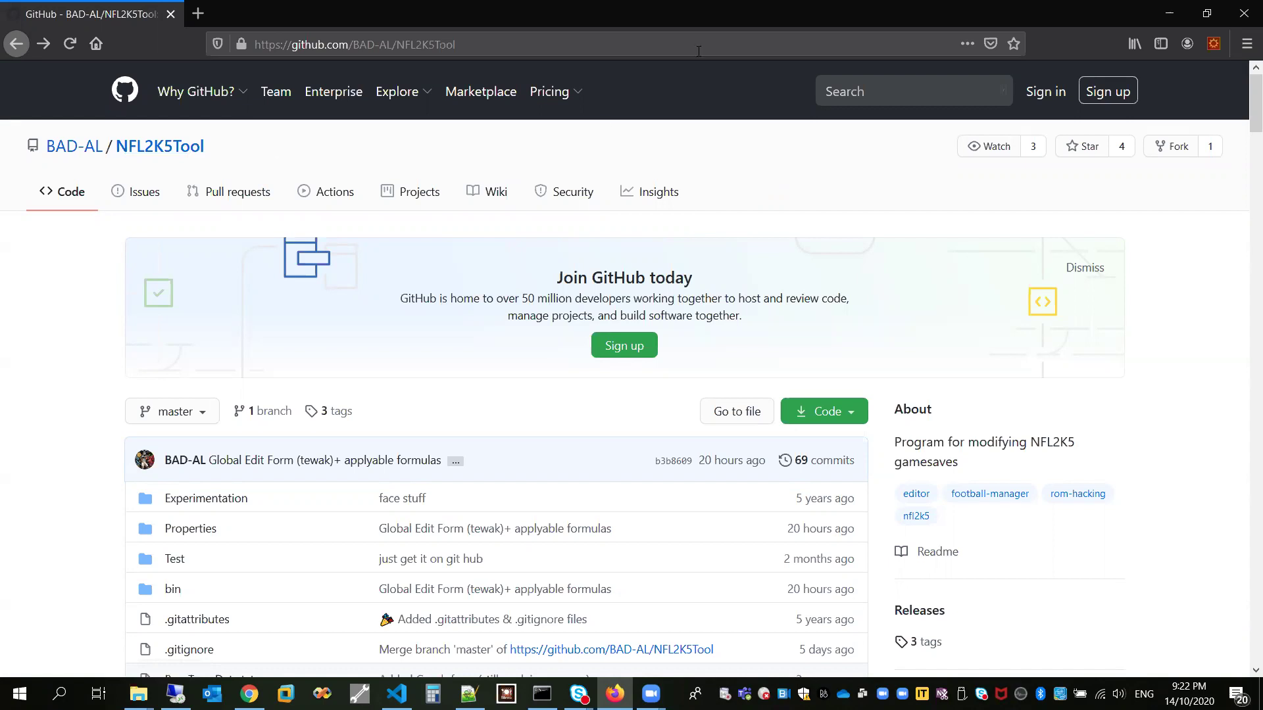
Go to the NFL2K5Tool repository's releases page and expand the assets of the 0.9.0.0 Beta release
{"action": "scroll", "coordinate": [69, 284], "scroll_direction": "down", "scroll_amount": 1}
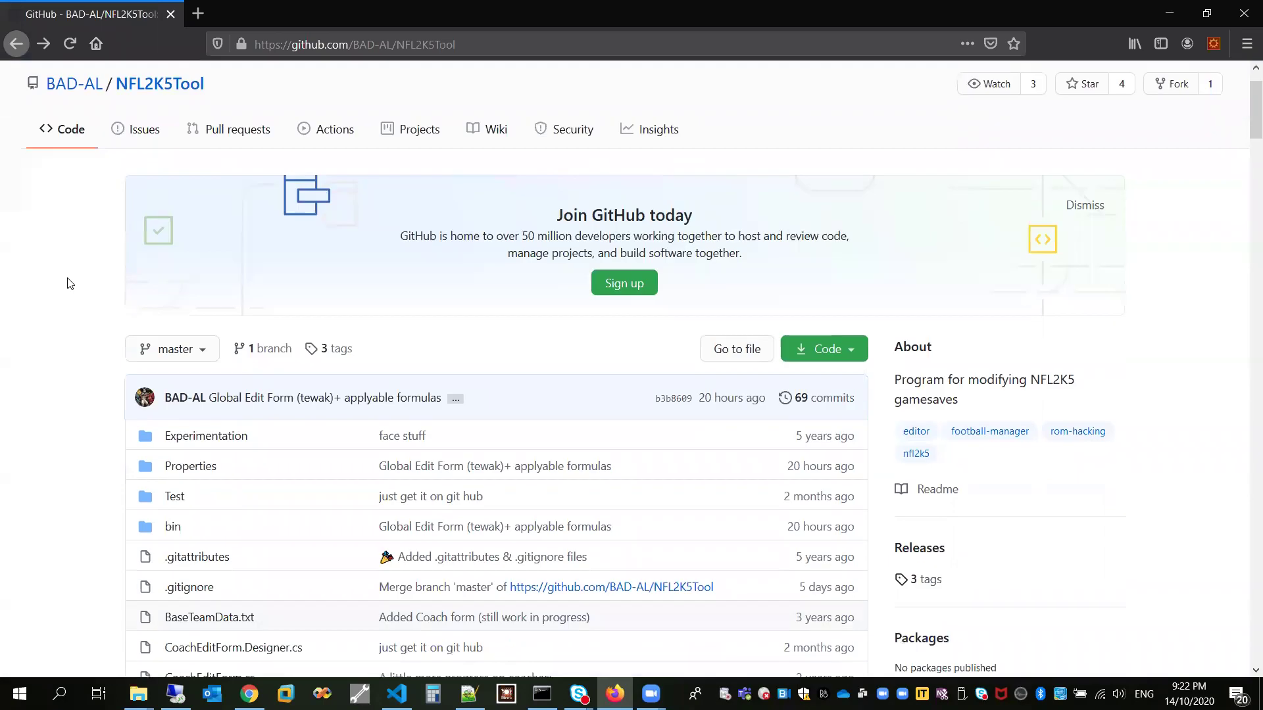
{"action": "scroll", "coordinate": [69, 284], "scroll_direction": "down", "scroll_amount": 2}
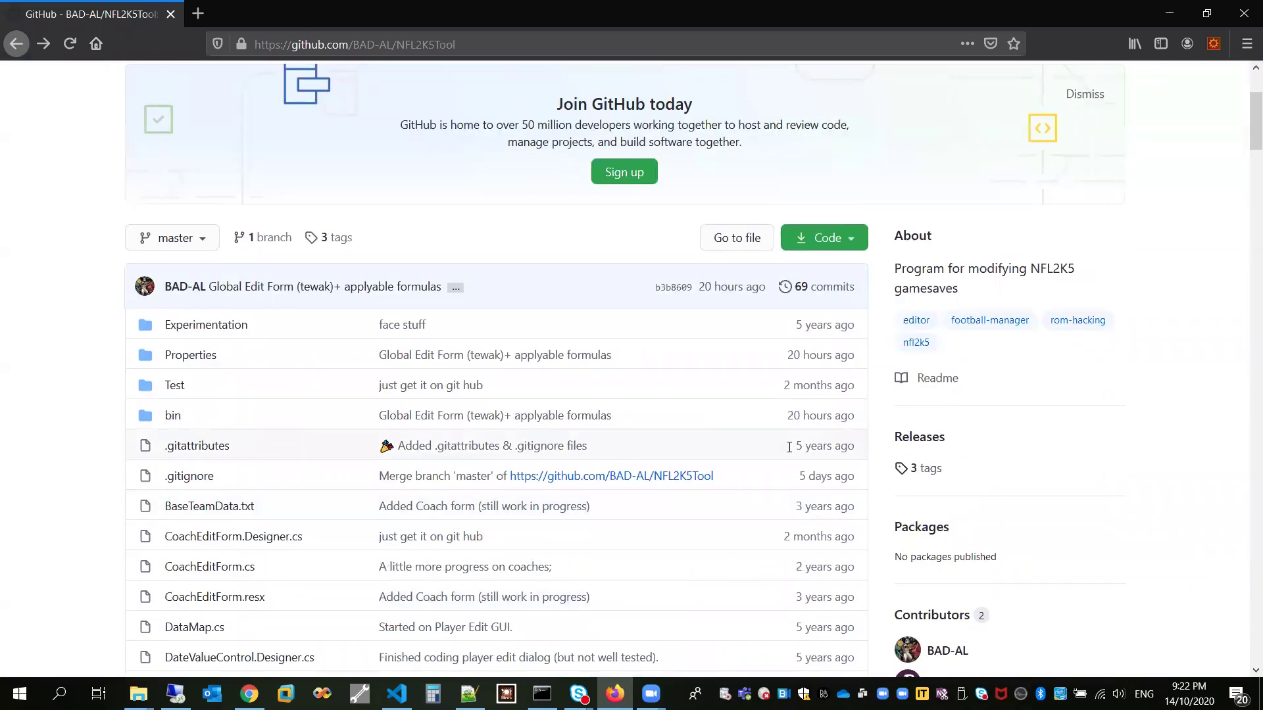
{"action": "left_click", "coordinate": [922, 439]}
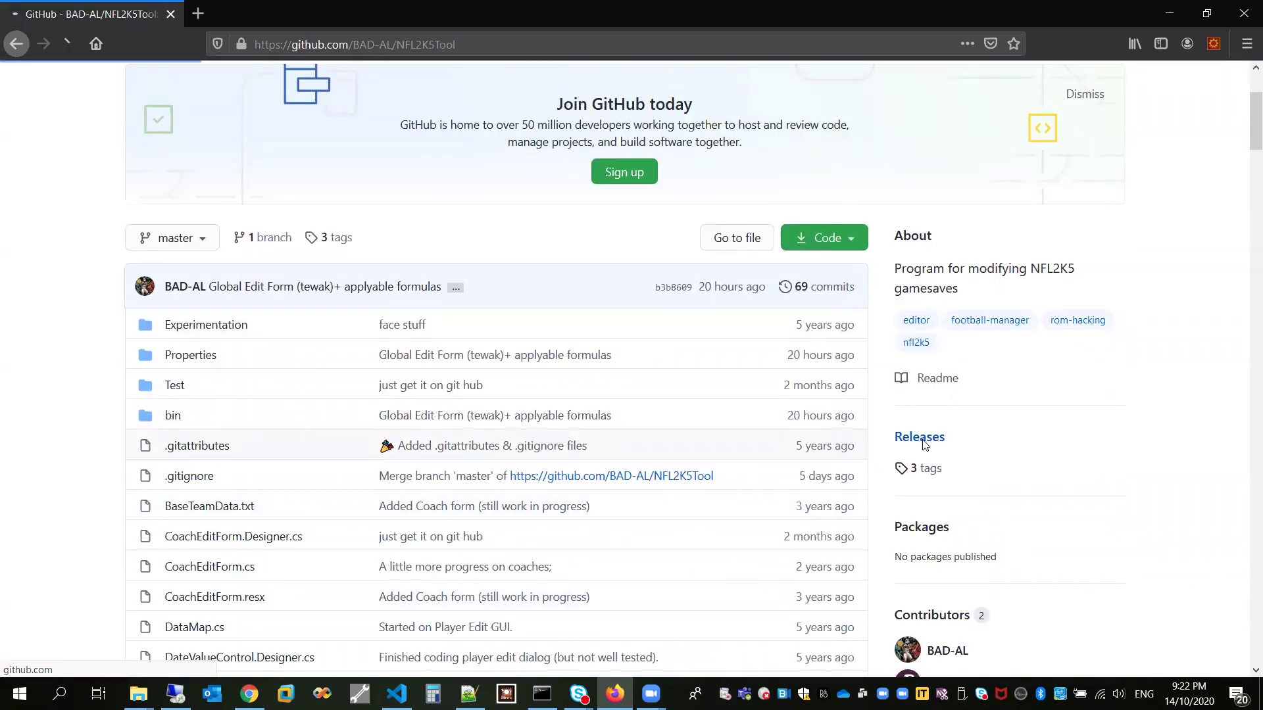
{"action": "scroll", "coordinate": [589, 508], "scroll_direction": "down", "scroll_amount": 3}
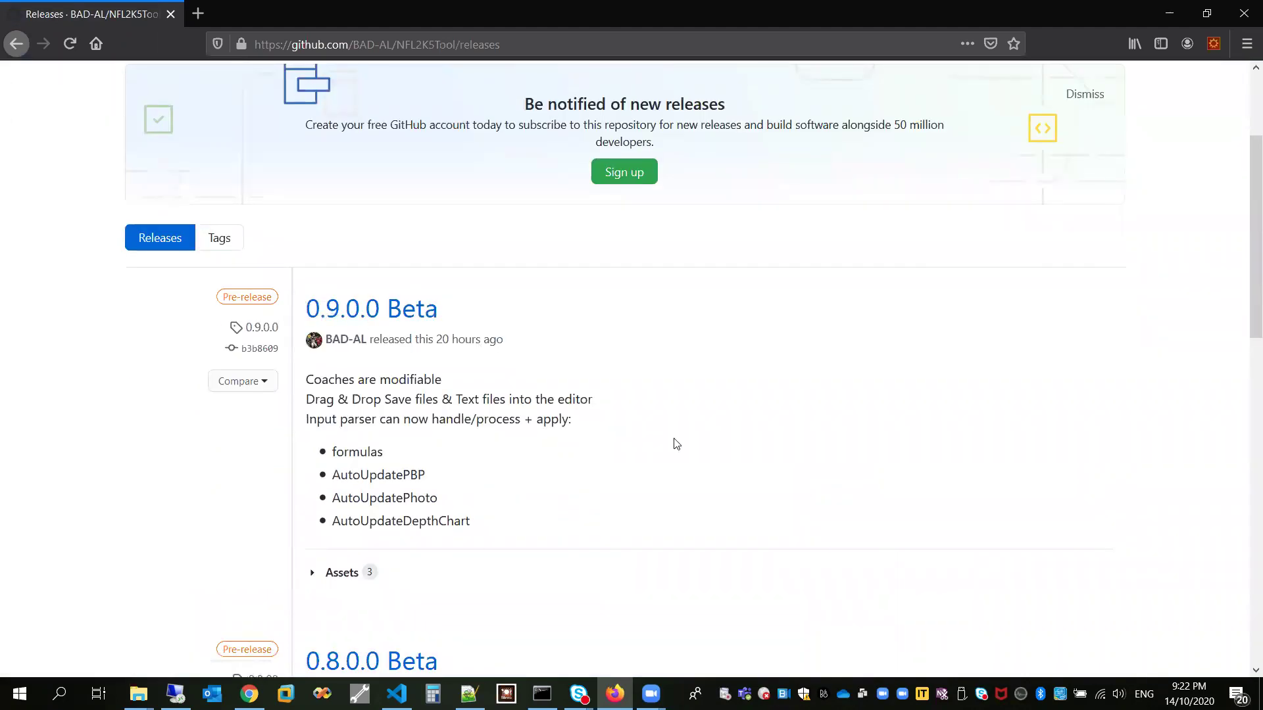
{"action": "scroll", "coordinate": [727, 443], "scroll_direction": "down", "scroll_amount": 3}
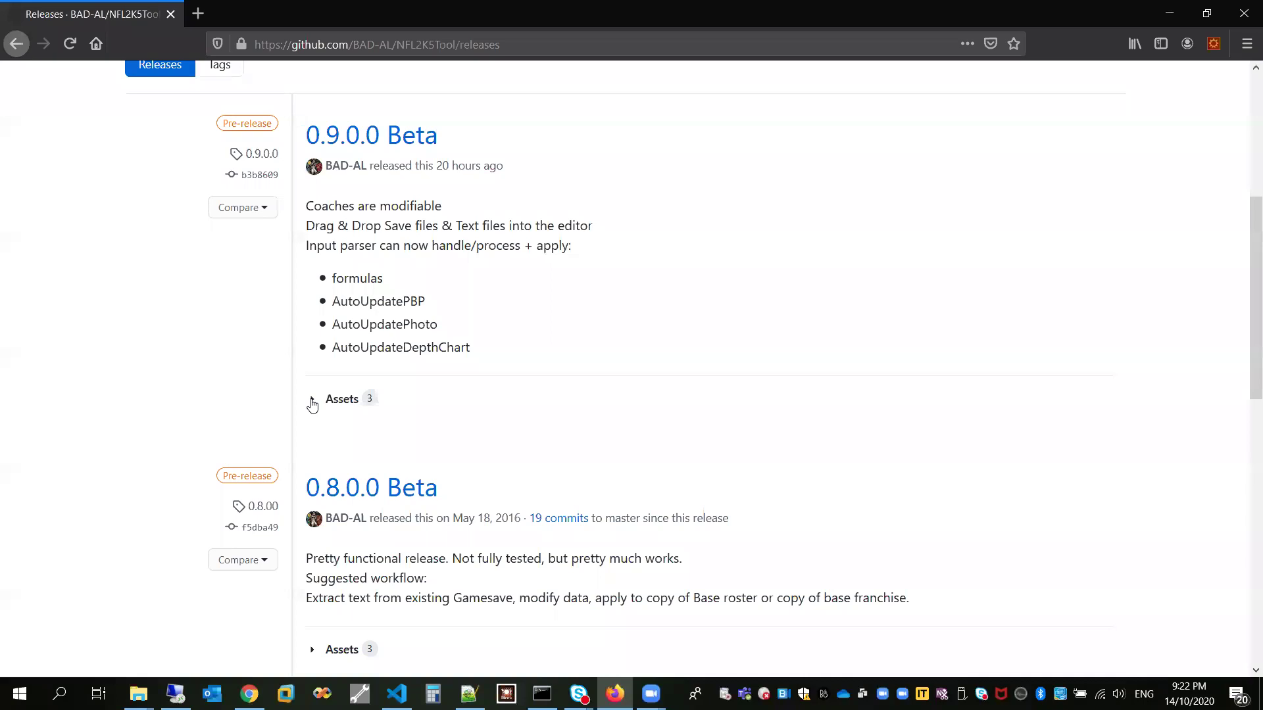
{"action": "left_click", "coordinate": [312, 399]}
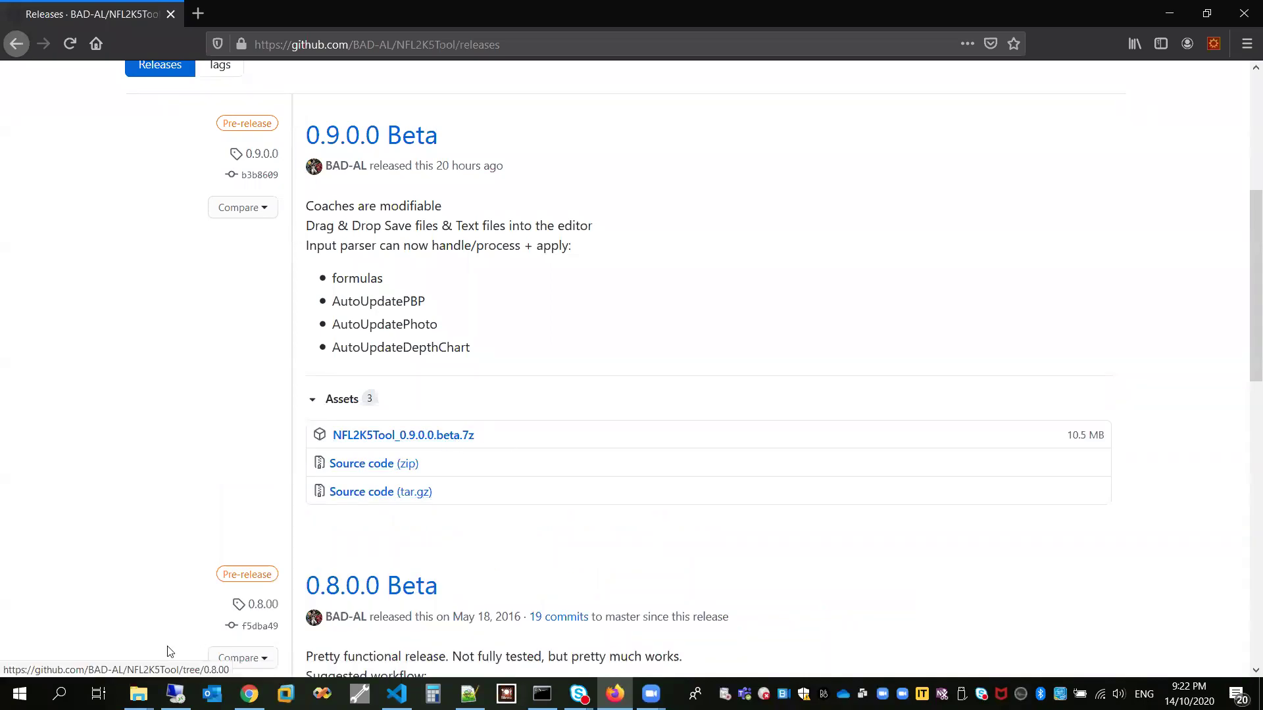
Switch to the NFL2K5Tool_0.9.0.0.beta folder in File Explorer and launch NFL2K5Tool.exe, keeping the folder accessible beside it
{"action": "left_click", "coordinate": [138, 694]}
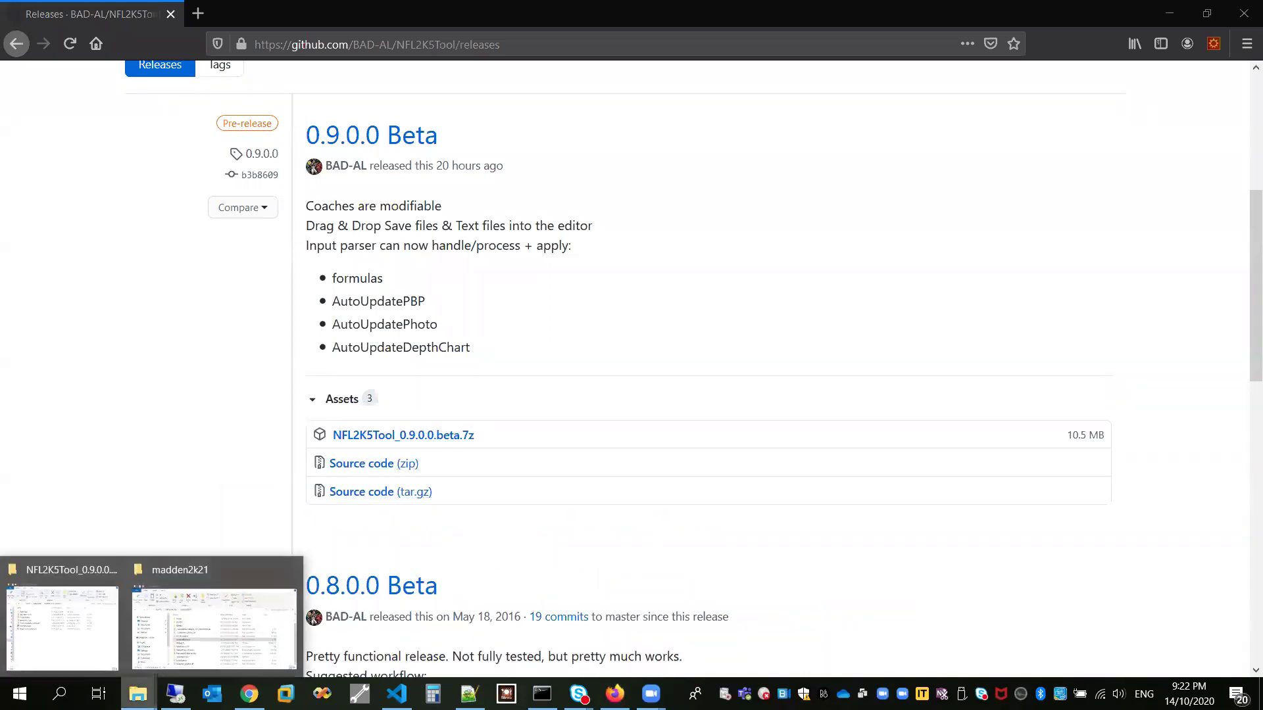
{"action": "left_click", "coordinate": [67, 577]}
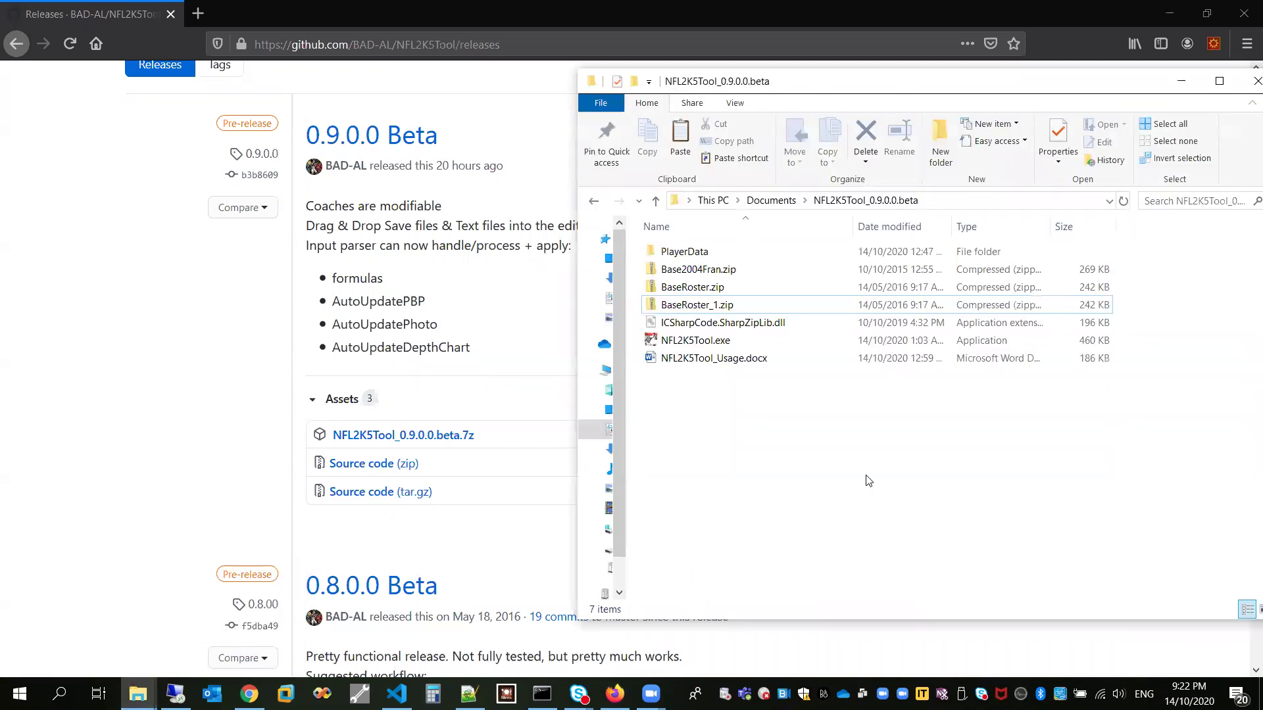
{"action": "double_click", "coordinate": [724, 340]}
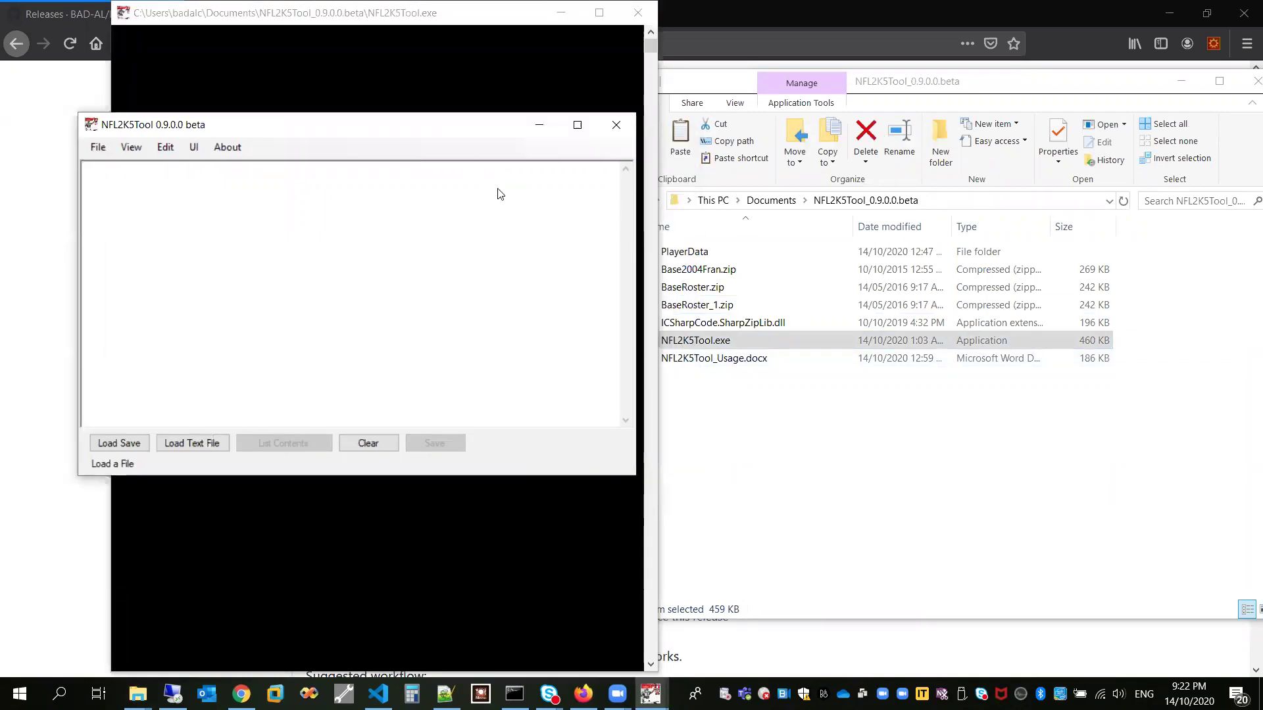
{"action": "left_click_drag", "start_coordinate": [445, 127], "coordinate": [407, 127]}
{"action": "left_click", "coordinate": [770, 459]}
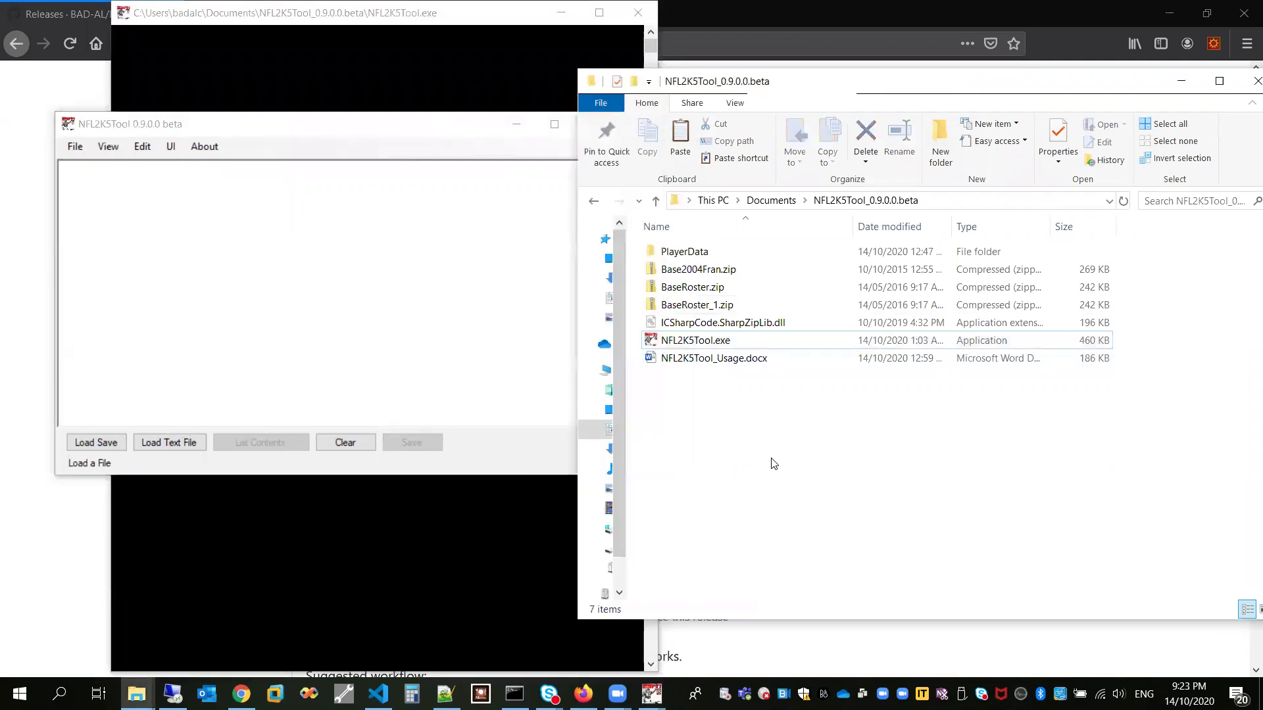
Load BaseRoster_1.zip from the folder into NFL2K5Tool, list its contents and make the tool's window taller
{"action": "mouse_move", "coordinate": [700, 349]}
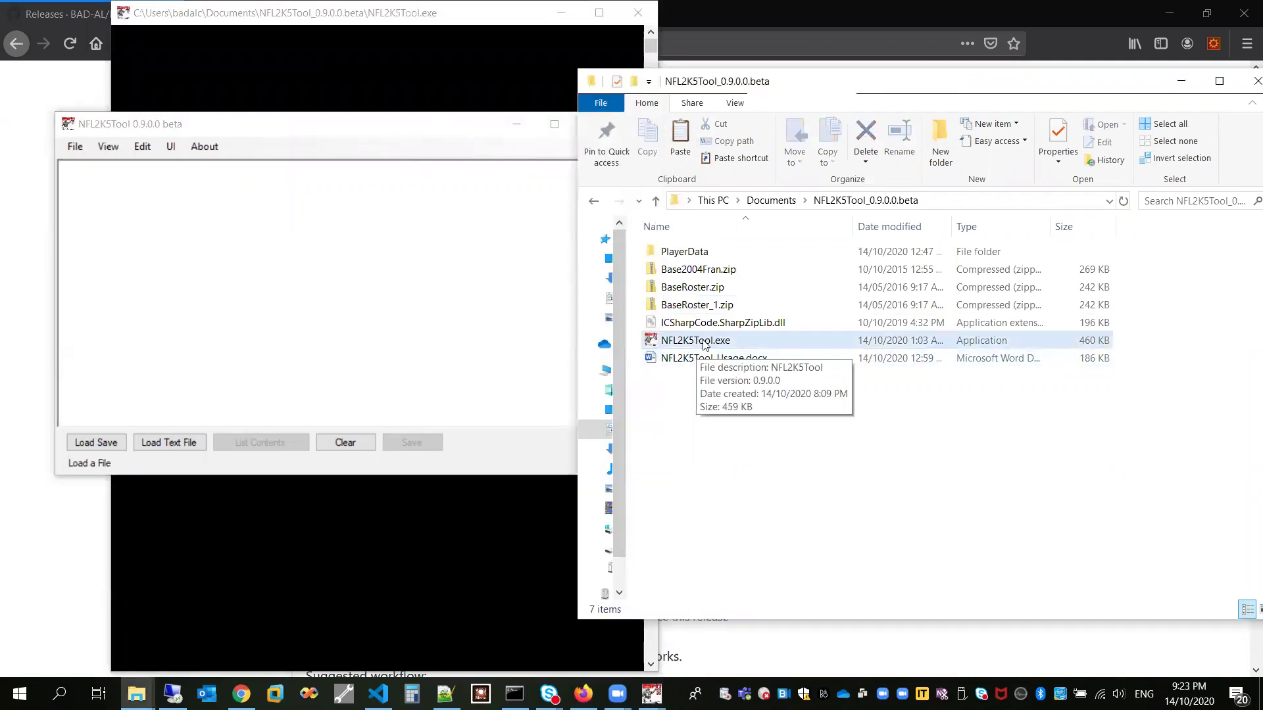
{"action": "mouse_move", "coordinate": [748, 308]}
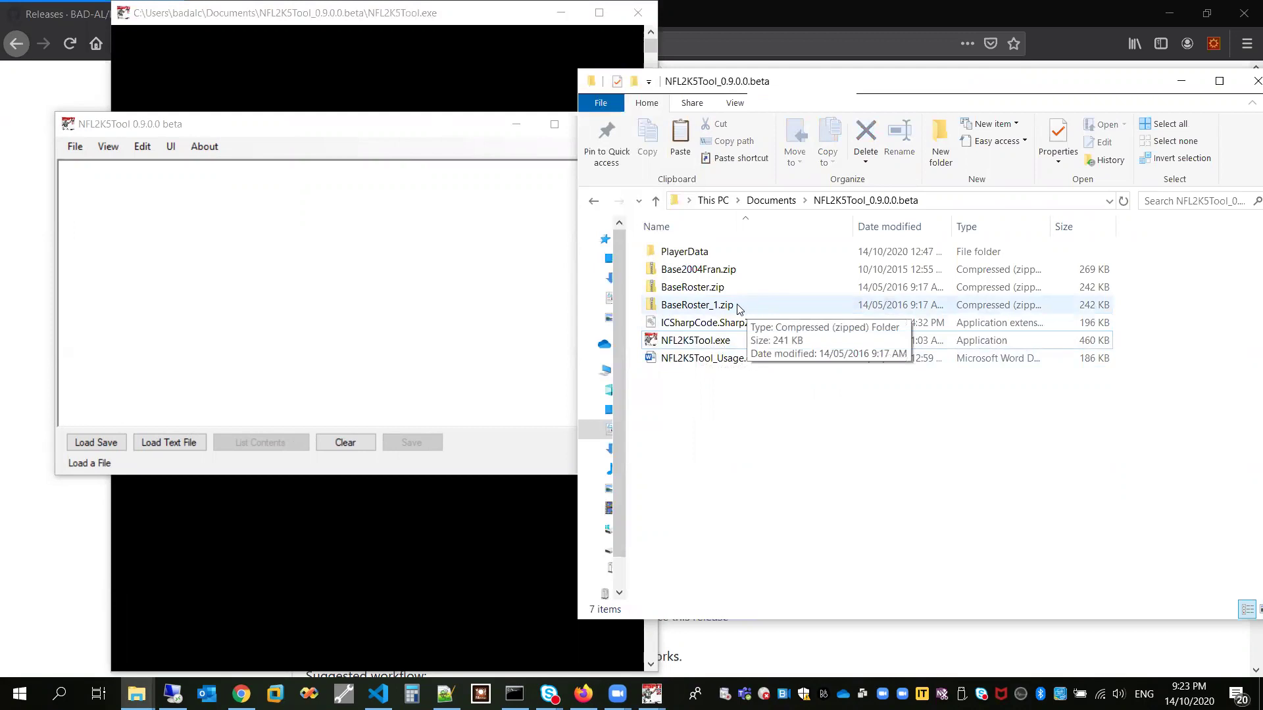
{"action": "left_click", "coordinate": [100, 445]}
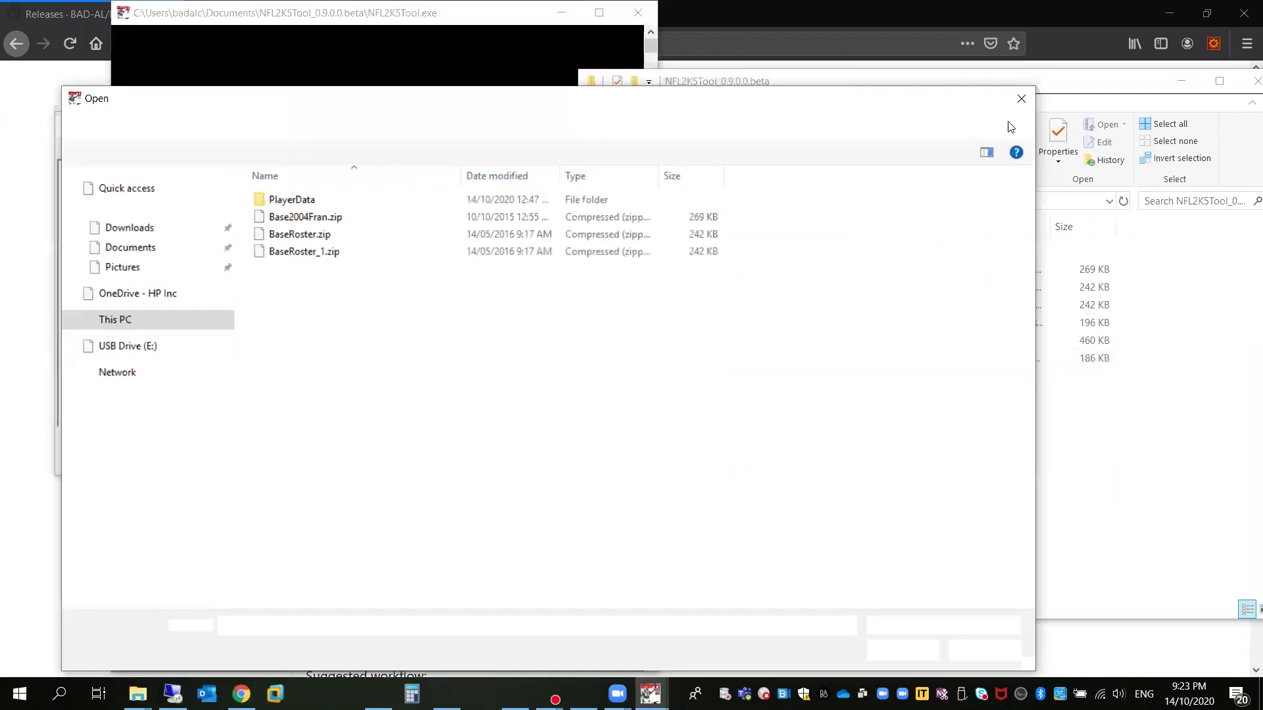
{"action": "left_click", "coordinate": [1022, 96]}
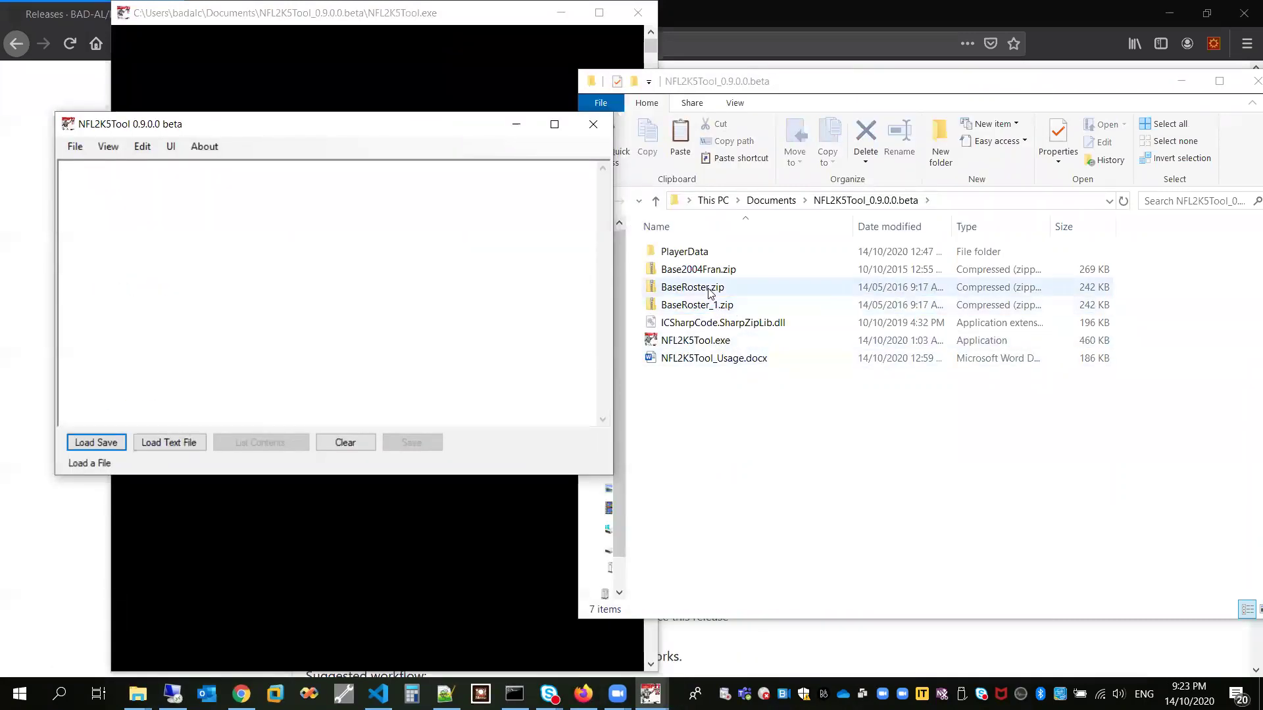
{"action": "left_click_drag", "start_coordinate": [707, 310], "coordinate": [395, 318]}
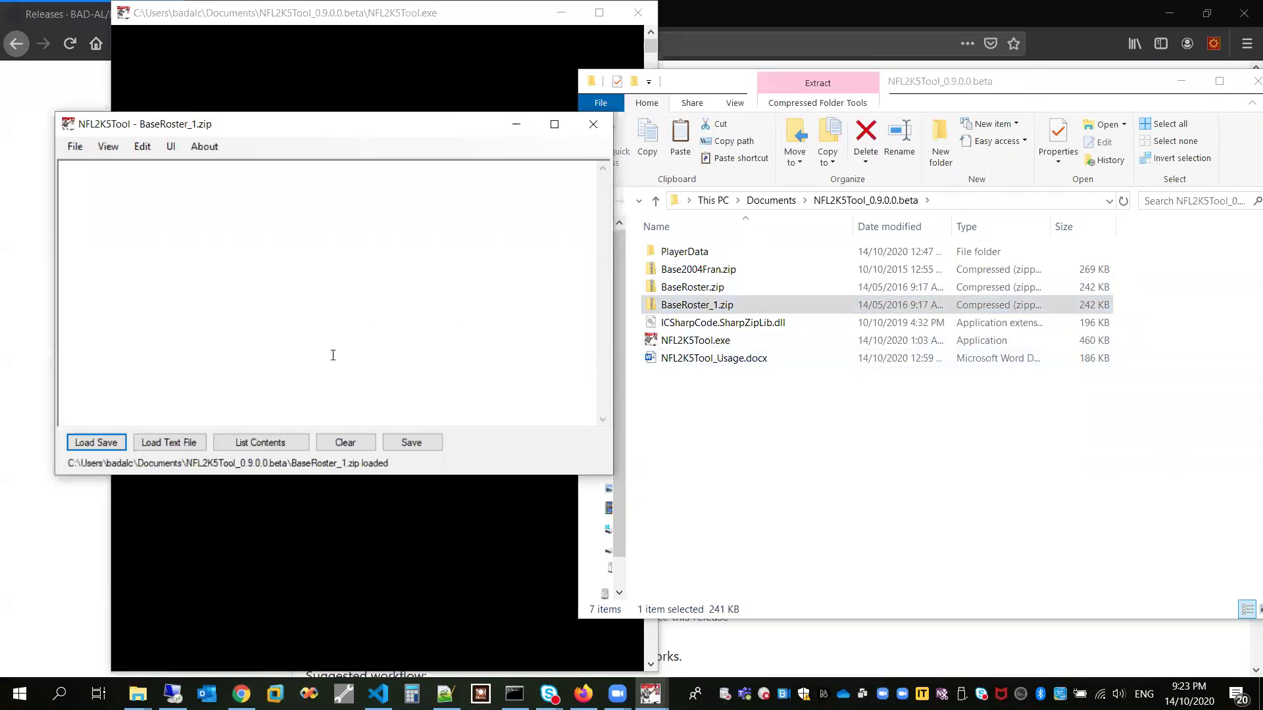
{"action": "left_click", "coordinate": [270, 442]}
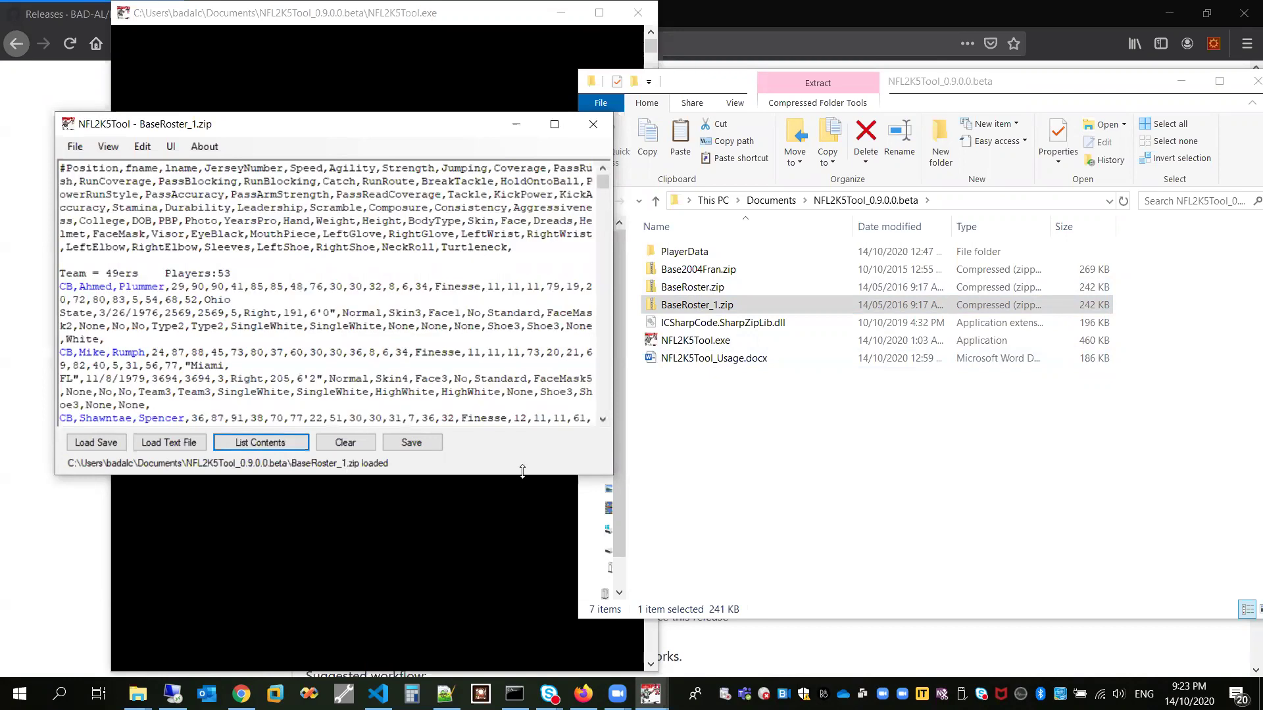
{"action": "left_click_drag", "start_coordinate": [277, 474], "coordinate": [276, 603]}
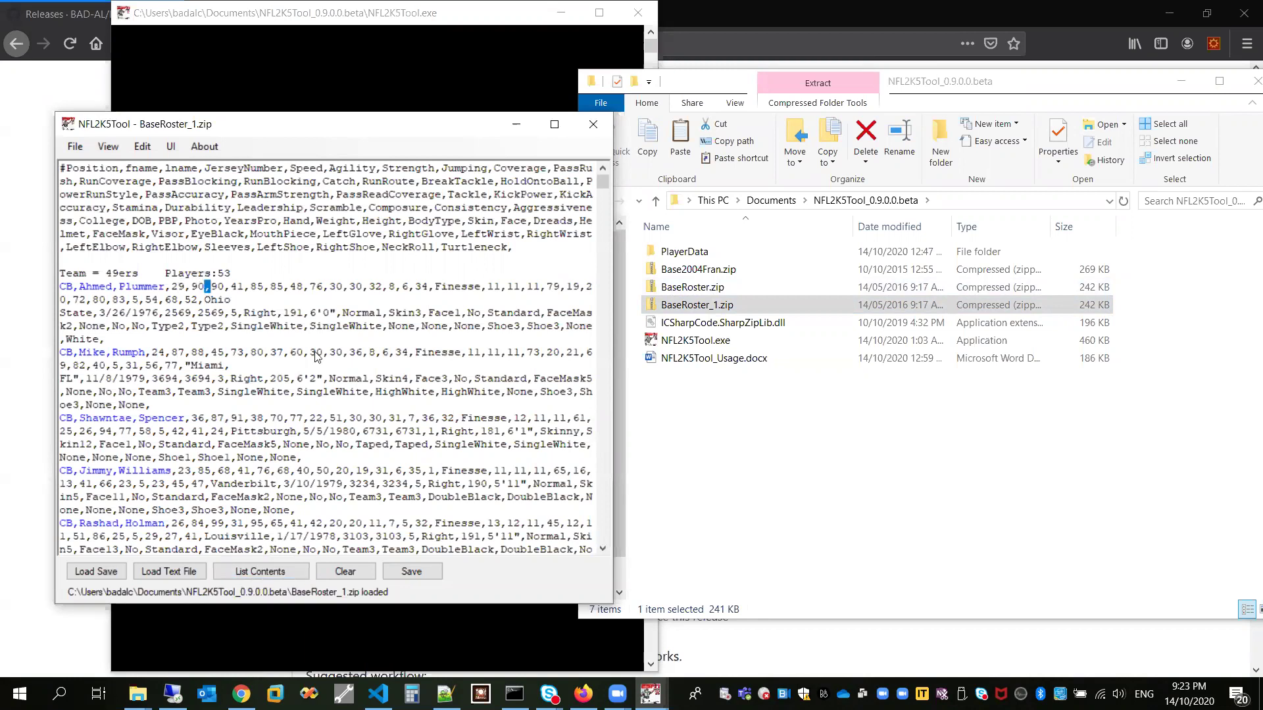
Open the first listed 49ers cornerback, #29, for editing and replace his photo with the Dishman, Chris portrait
{"action": "double_click", "coordinate": [204, 289]}
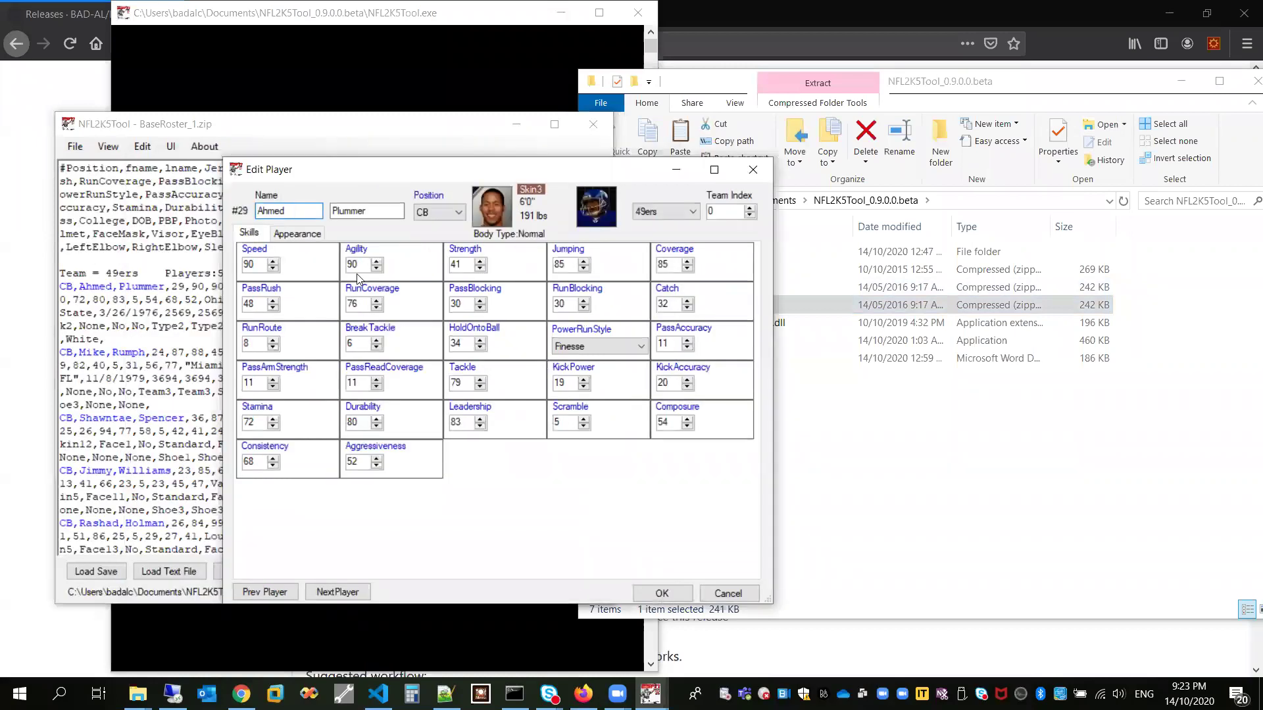
{"action": "left_click", "coordinate": [491, 209]}
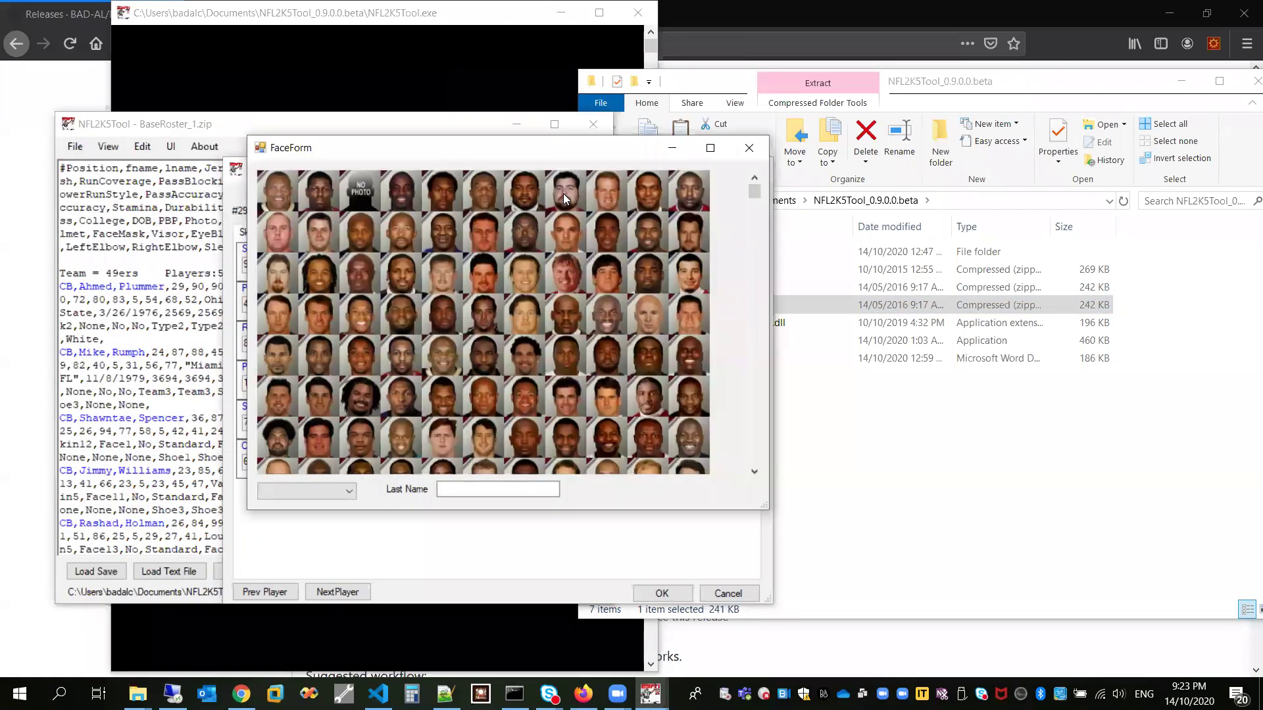
{"action": "left_click", "coordinate": [526, 205]}
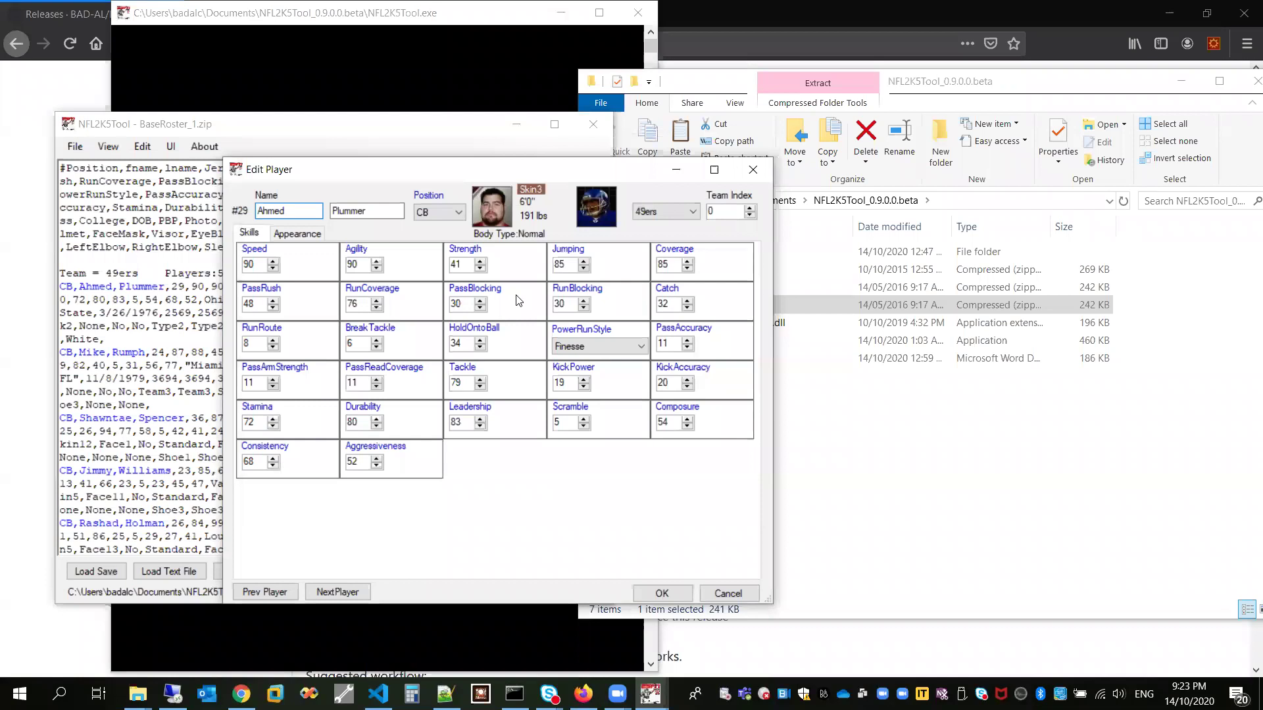
Preview the neighbouring photo choices in the player's appearance settings, ending on the Dishman, Chris portrait
{"action": "left_click", "coordinate": [303, 235]}
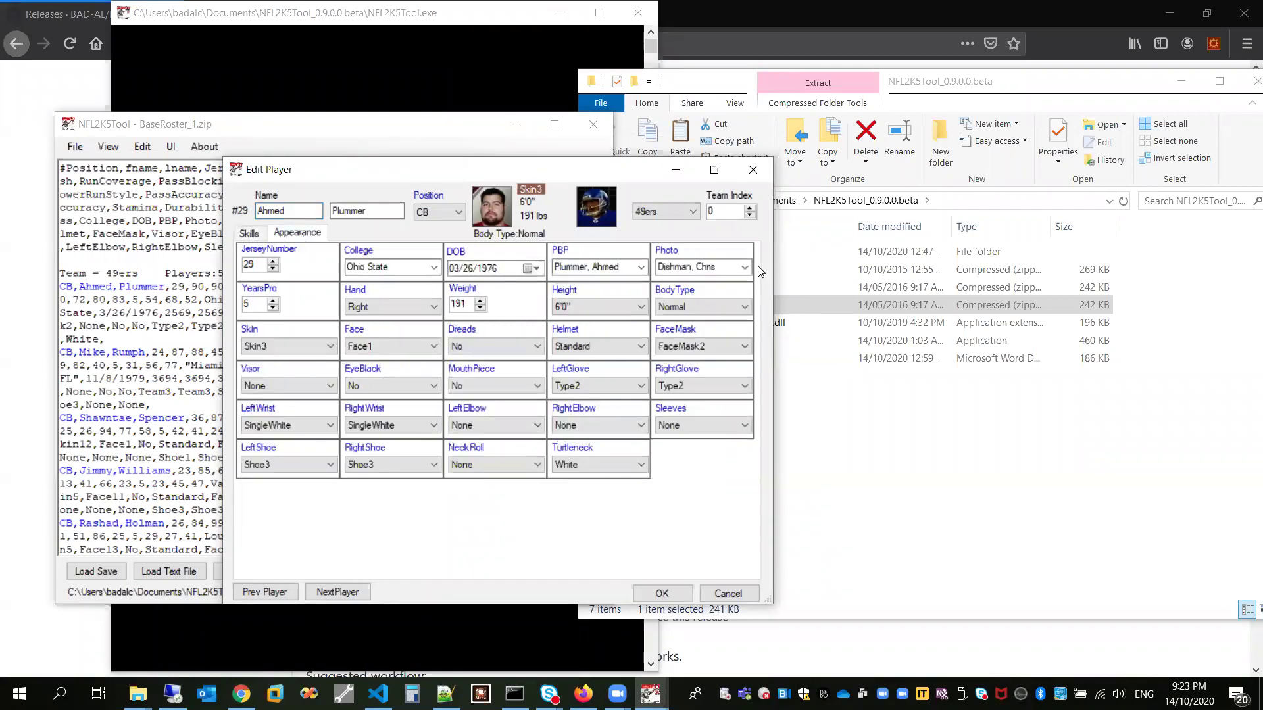
{"action": "left_click", "coordinate": [745, 269]}
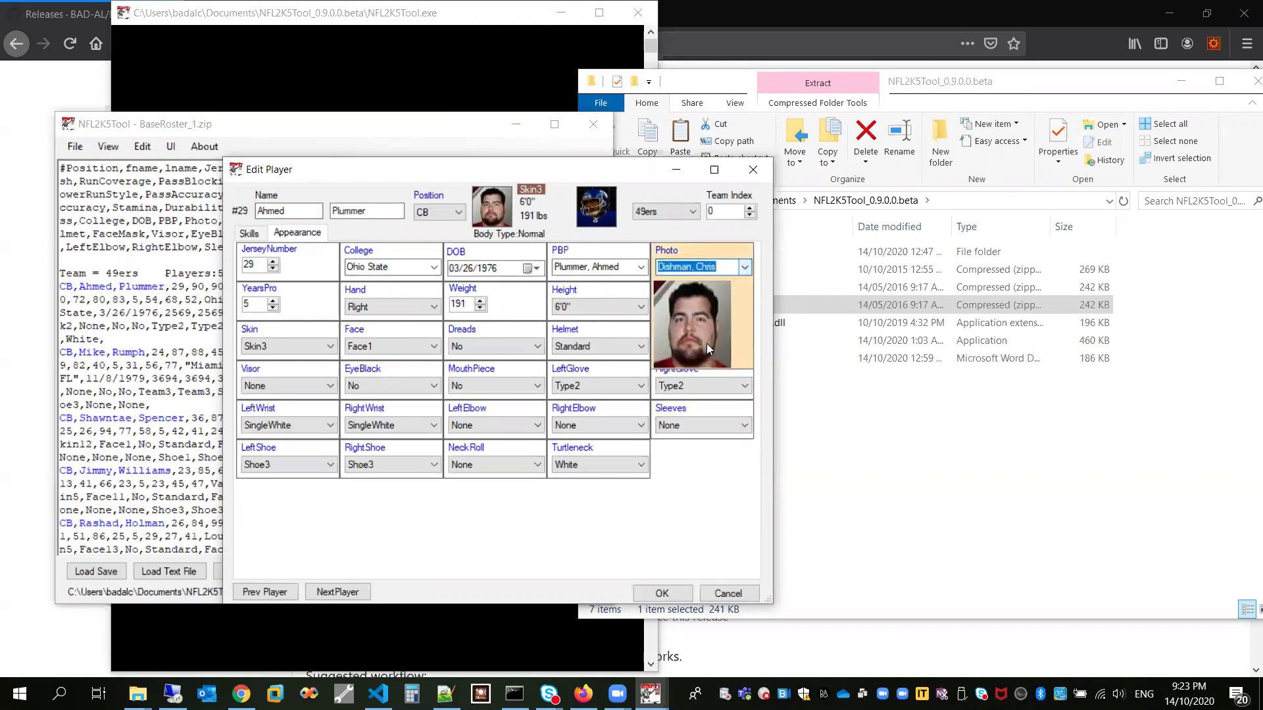
{"action": "key", "text": "Up"}
{"action": "key", "text": "Down"}
{"action": "key", "text": "Up"}
{"action": "key", "text": "Down"}
{"action": "key", "text": "Up"}
{"action": "key", "text": "Down"}
{"action": "key", "text": "Up"}
{"action": "key", "text": "Down"}
{"action": "key", "text": "Up"}
{"action": "key", "text": "Down"}
{"action": "key", "text": "Up"}
{"action": "key", "text": "Down"}
Go through the player's appearance fields, from the photo back to the jersey number and on to the hand setting
{"action": "key", "text": "shift+Tab"}
{"action": "key", "text": "shift+Tab"}
{"action": "key", "text": "shift+Tab"}
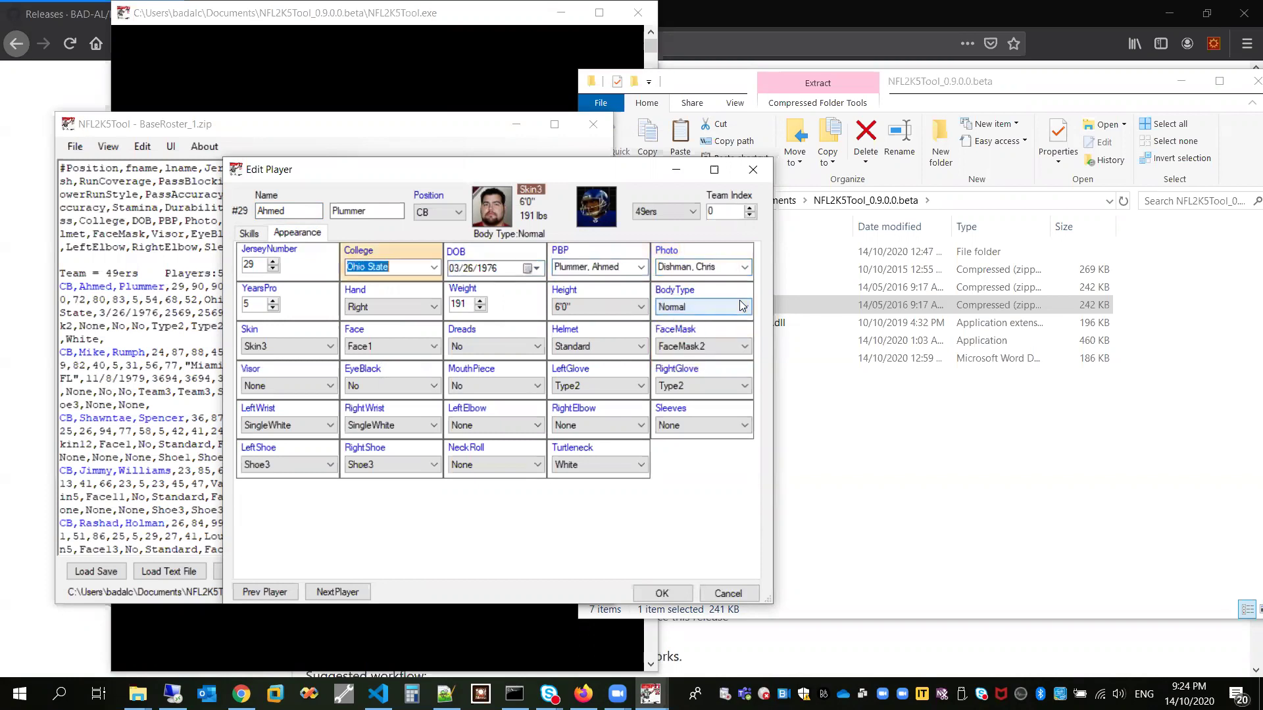
{"action": "key", "text": "Tab"}
{"action": "key", "text": "Tab"}
{"action": "key", "text": "Tab"}
{"action": "key", "text": "shift+Tab"}
{"action": "key", "text": "shift+Tab"}
{"action": "key", "text": "shift+Tab"}
{"action": "key", "text": "shift+Tab"}
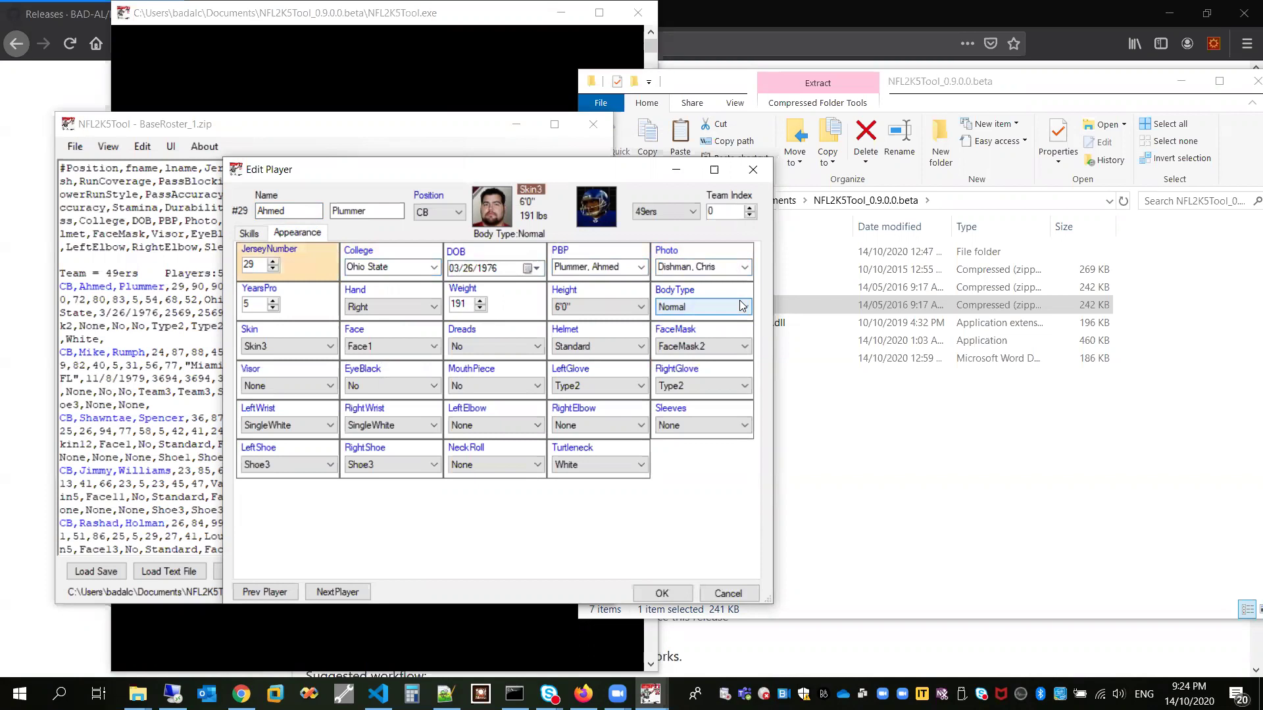
{"action": "key", "text": "Tab"}
{"action": "key", "text": "Tab"}
{"action": "key", "text": "Tab"}
{"action": "key", "text": "Tab"}
{"action": "key", "text": "Tab"}
{"action": "key", "text": "Tab"}
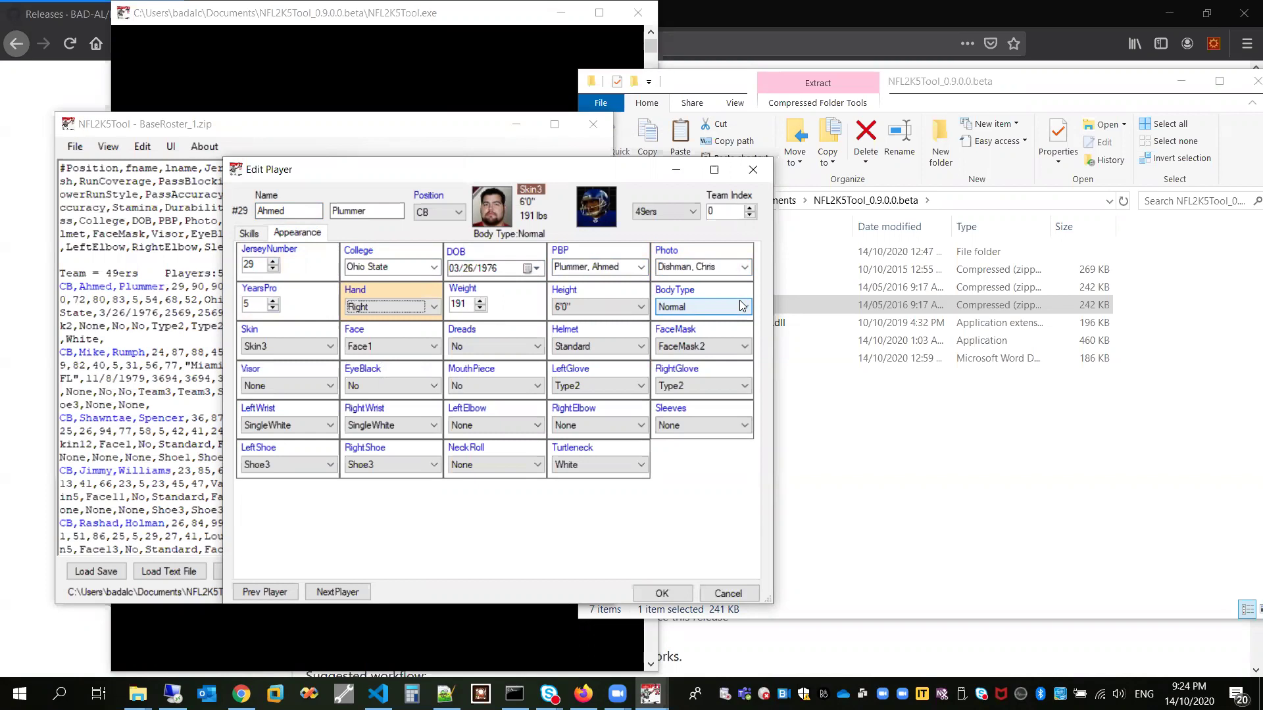
Advance to the 49ers defensive end #95, change his first name to Jeff and apply the player edits
{"action": "left_click", "coordinate": [349, 594]}
{"action": "left_click", "coordinate": [349, 593]}
{"action": "left_click", "coordinate": [349, 594]}
{"action": "left_click", "coordinate": [348, 594]}
{"action": "left_click", "coordinate": [349, 593]}
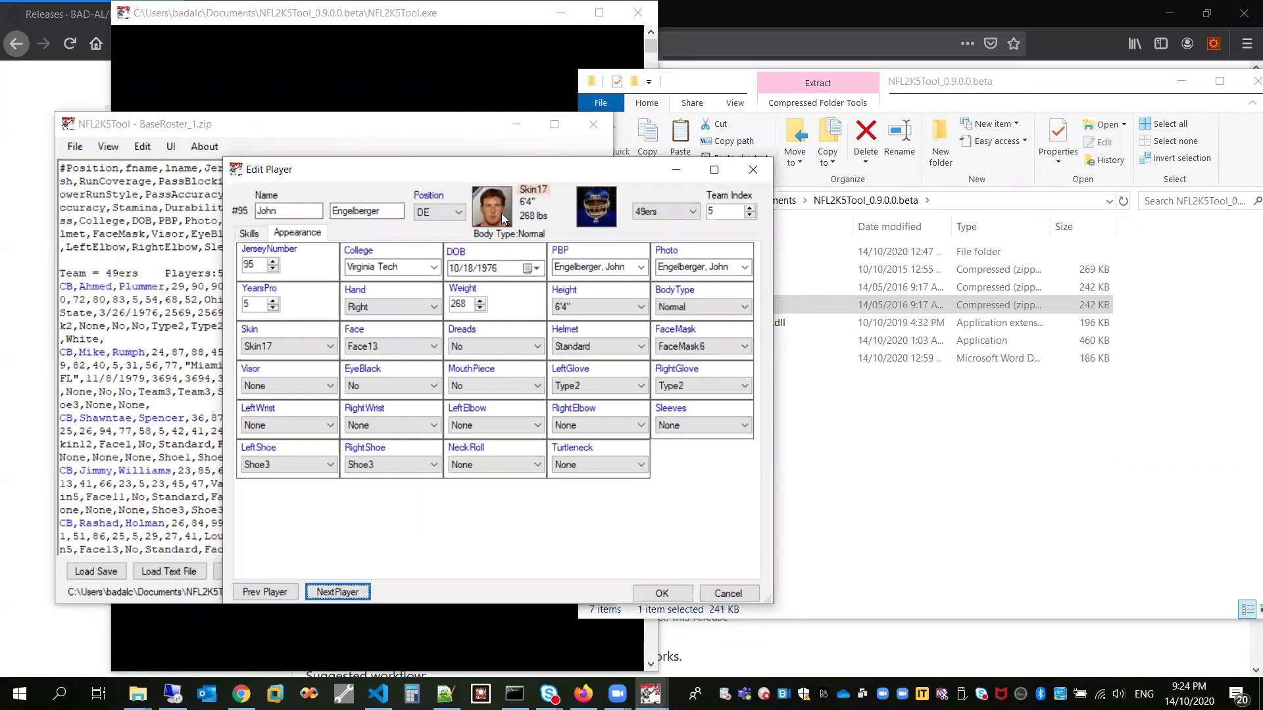
{"action": "left_click", "coordinate": [270, 211]}
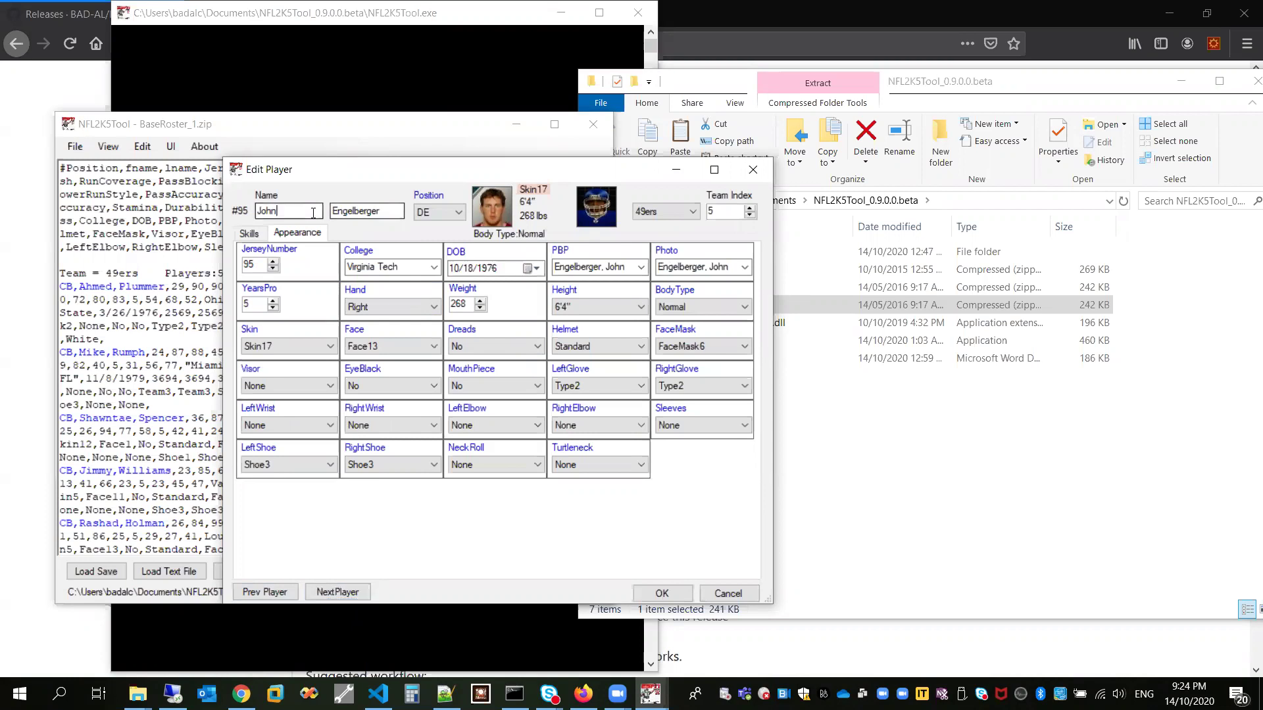
{"action": "double_click", "coordinate": [267, 210]}
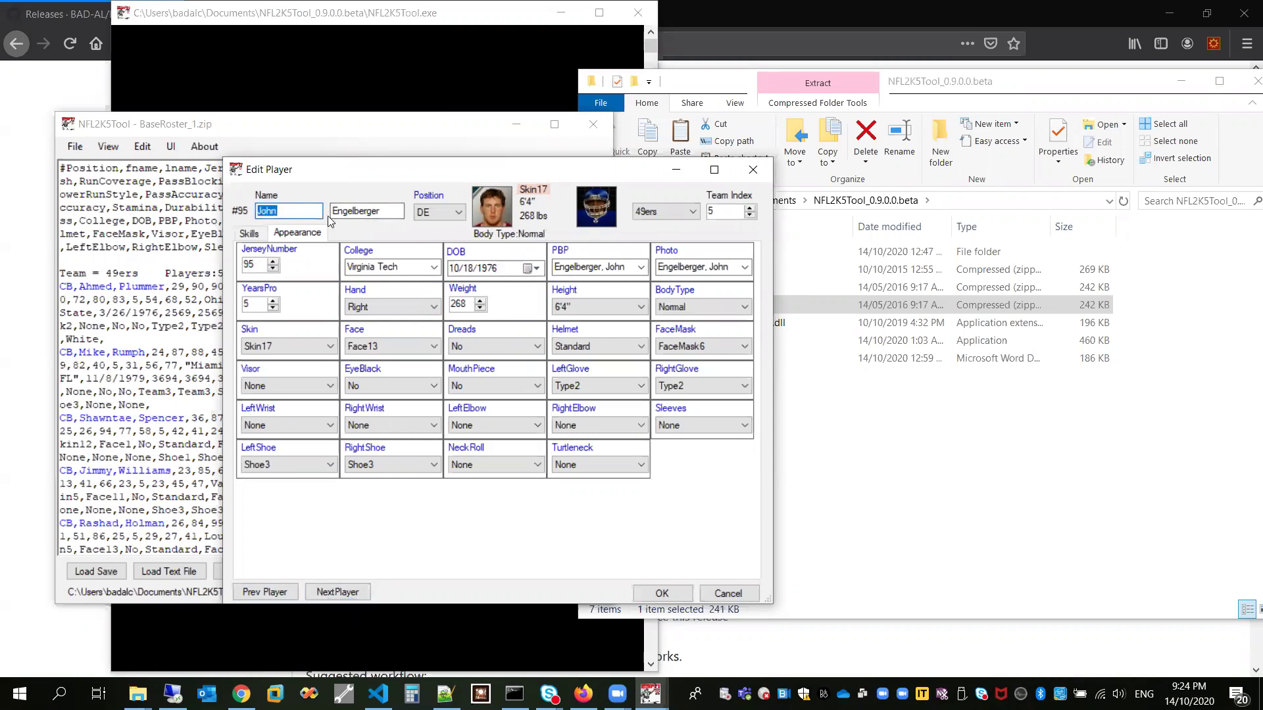
{"action": "type", "text": "Jeff"}
{"action": "left_click", "coordinate": [667, 593]}
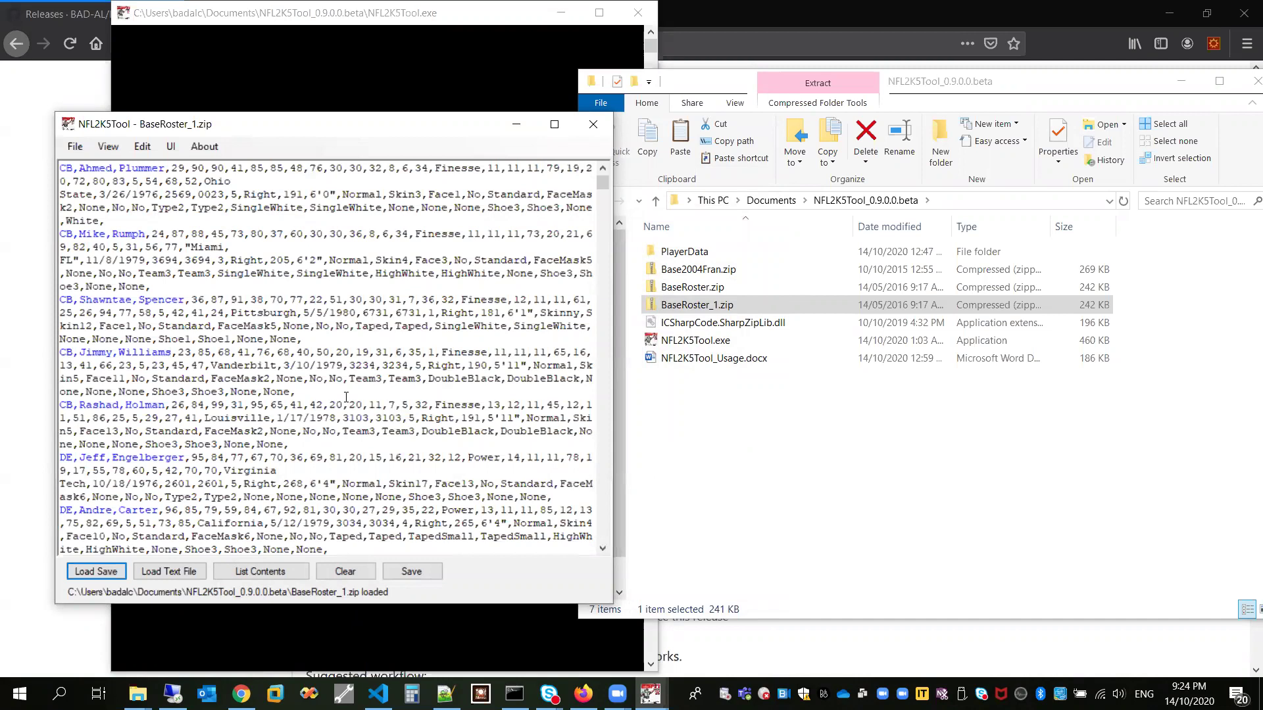
Open the 49ers cornerback #24 from his roster text to view his skills, and close the player editor
{"action": "left_click_drag", "start_coordinate": [59, 260], "coordinate": [391, 395]}
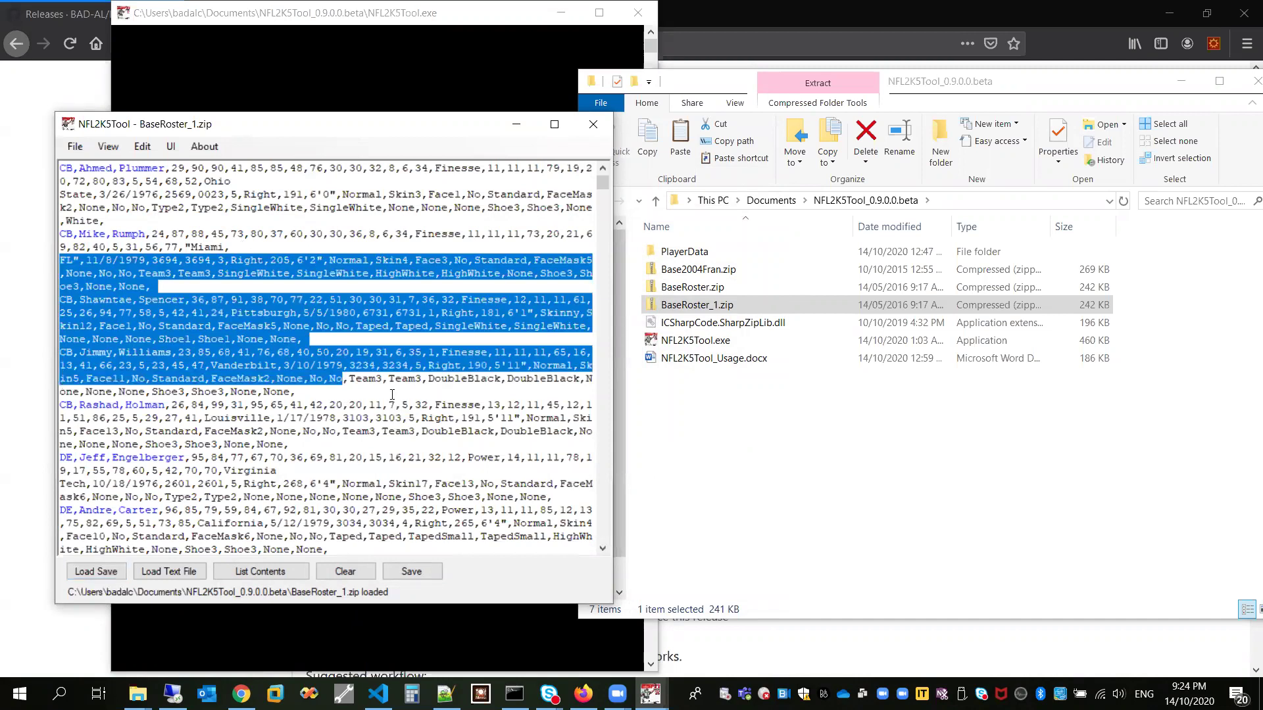
{"action": "left_click", "coordinate": [391, 395]}
{"action": "double_click", "coordinate": [363, 273]}
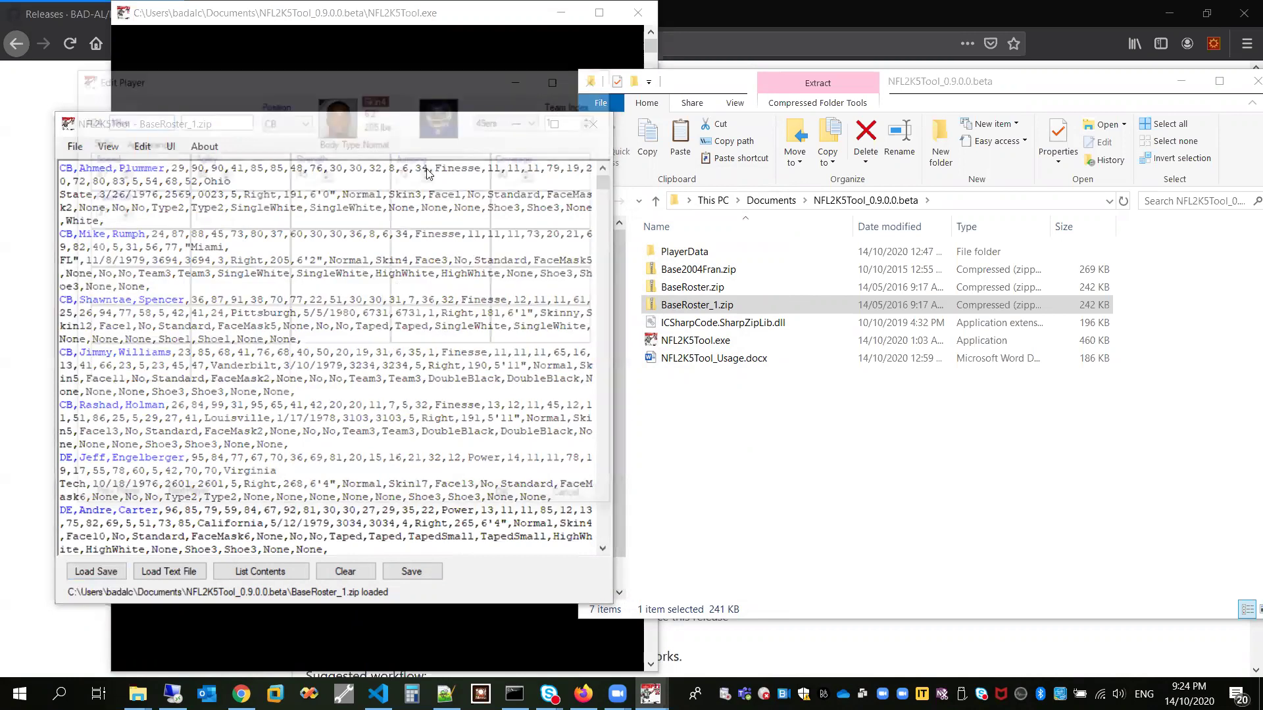
{"action": "left_click_drag", "start_coordinate": [353, 85], "coordinate": [428, 123]}
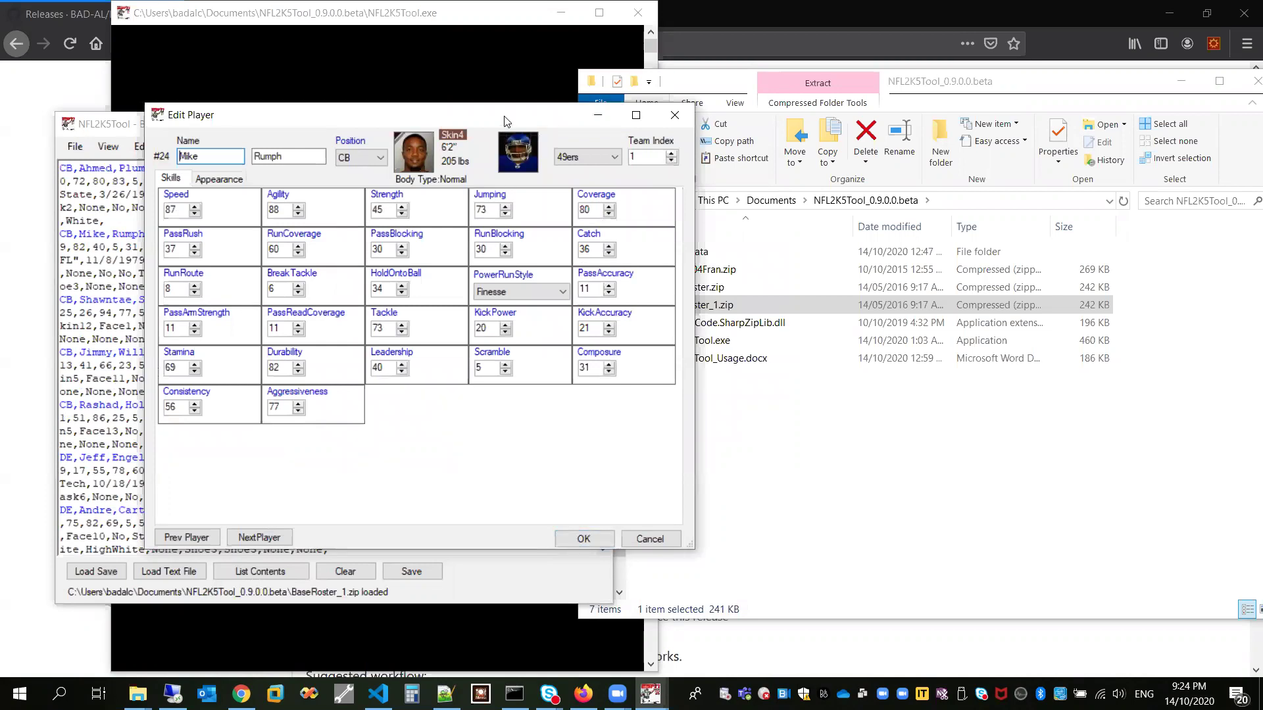
{"action": "left_click_drag", "start_coordinate": [509, 121], "coordinate": [443, 124]}
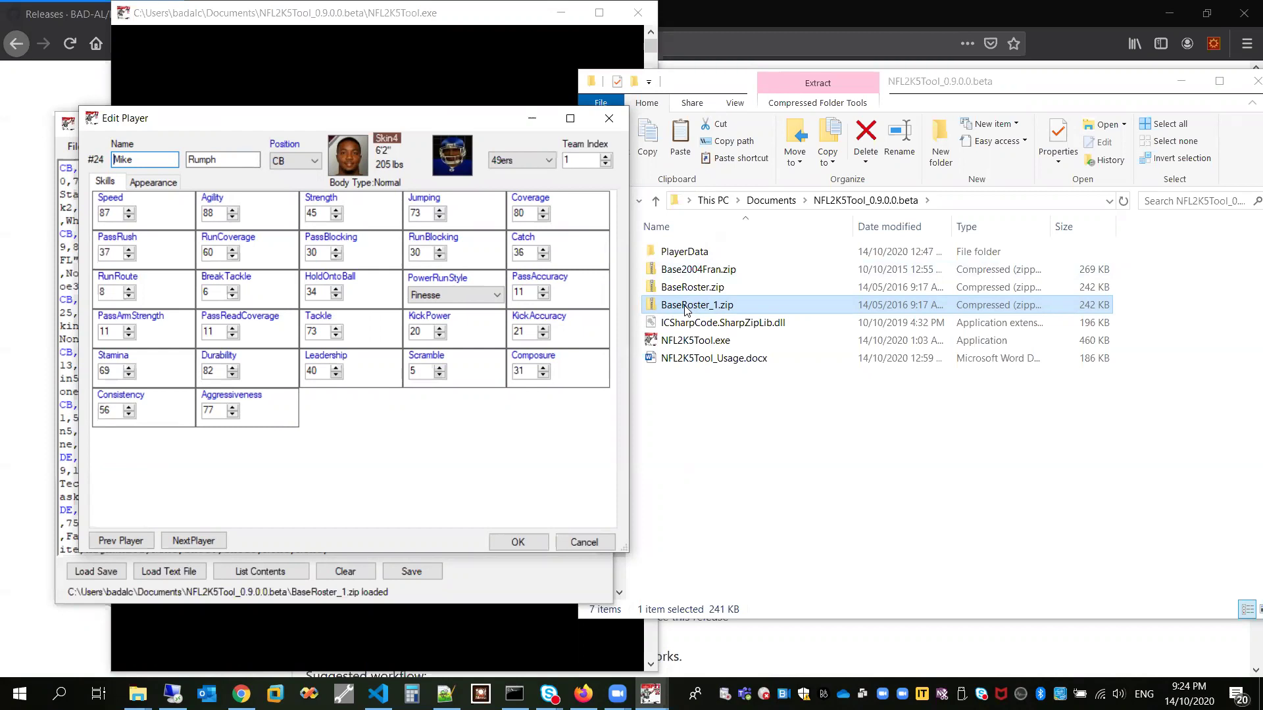
{"action": "left_click", "coordinate": [518, 542]}
Bring up the save dialog for the modified roster and dismiss it without saving
{"action": "left_click_drag", "start_coordinate": [276, 259], "coordinate": [396, 352]}
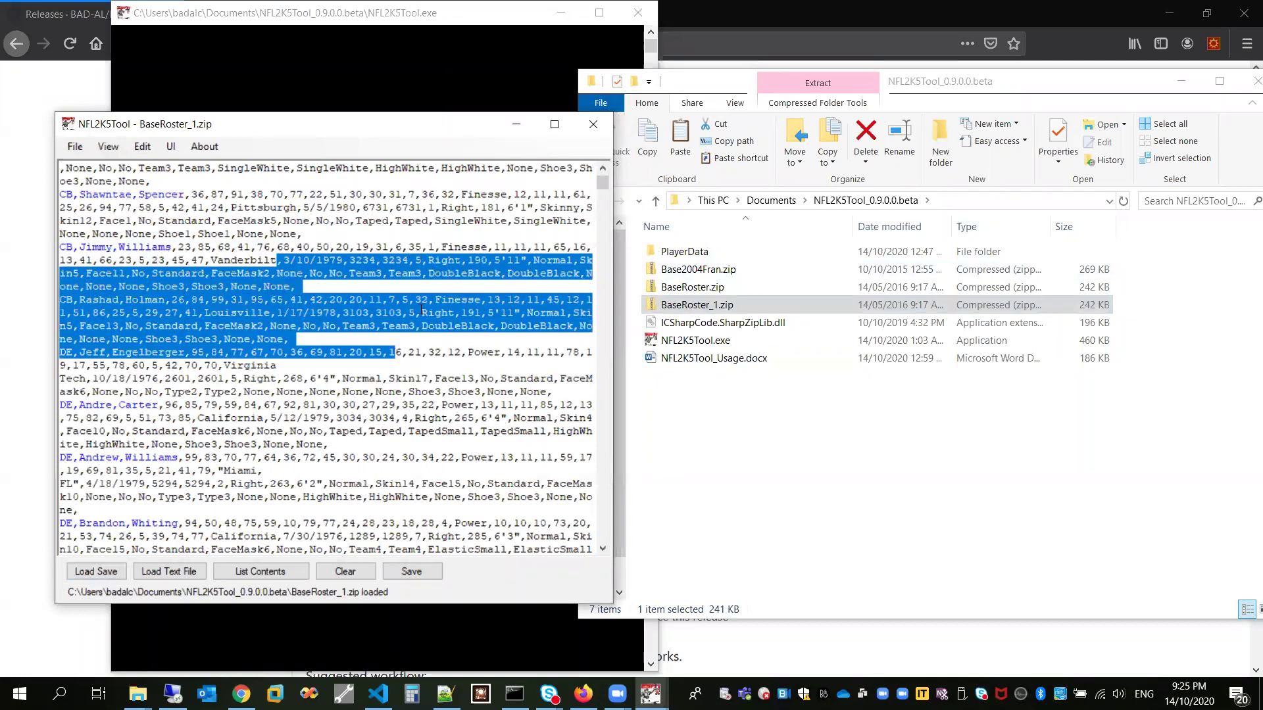
{"action": "left_click", "coordinate": [413, 572]}
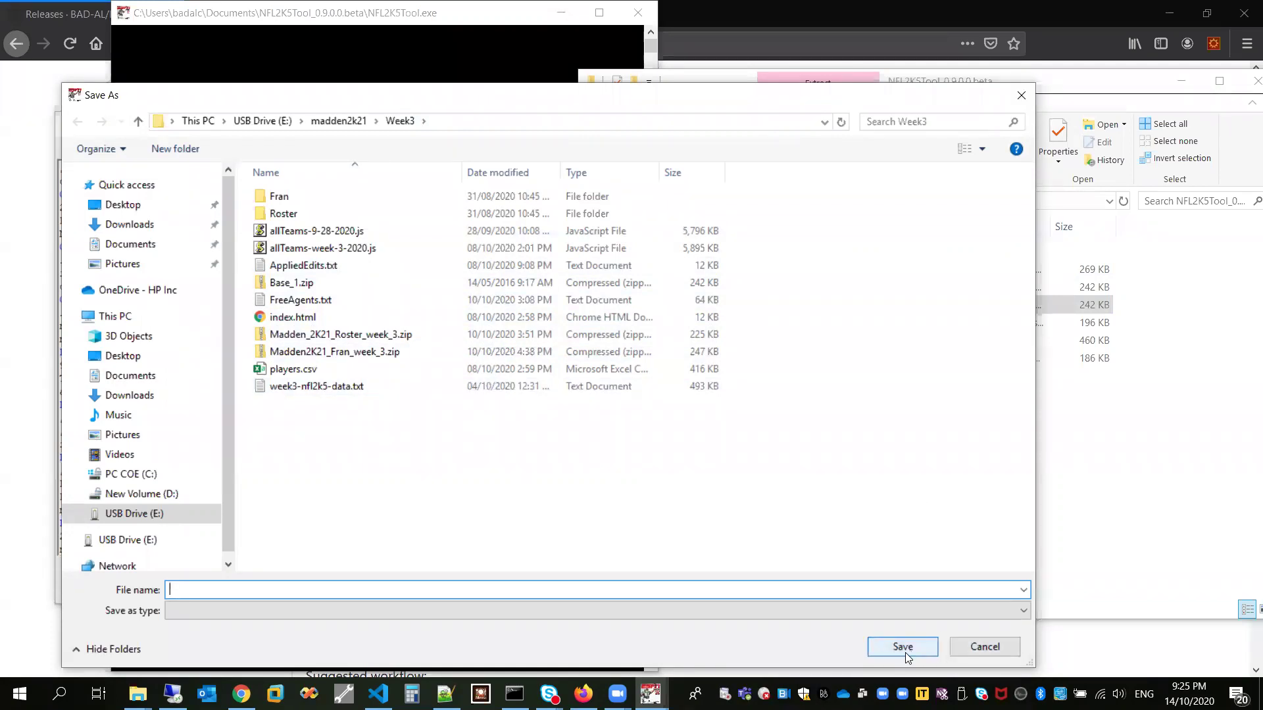
{"action": "left_click", "coordinate": [1021, 100]}
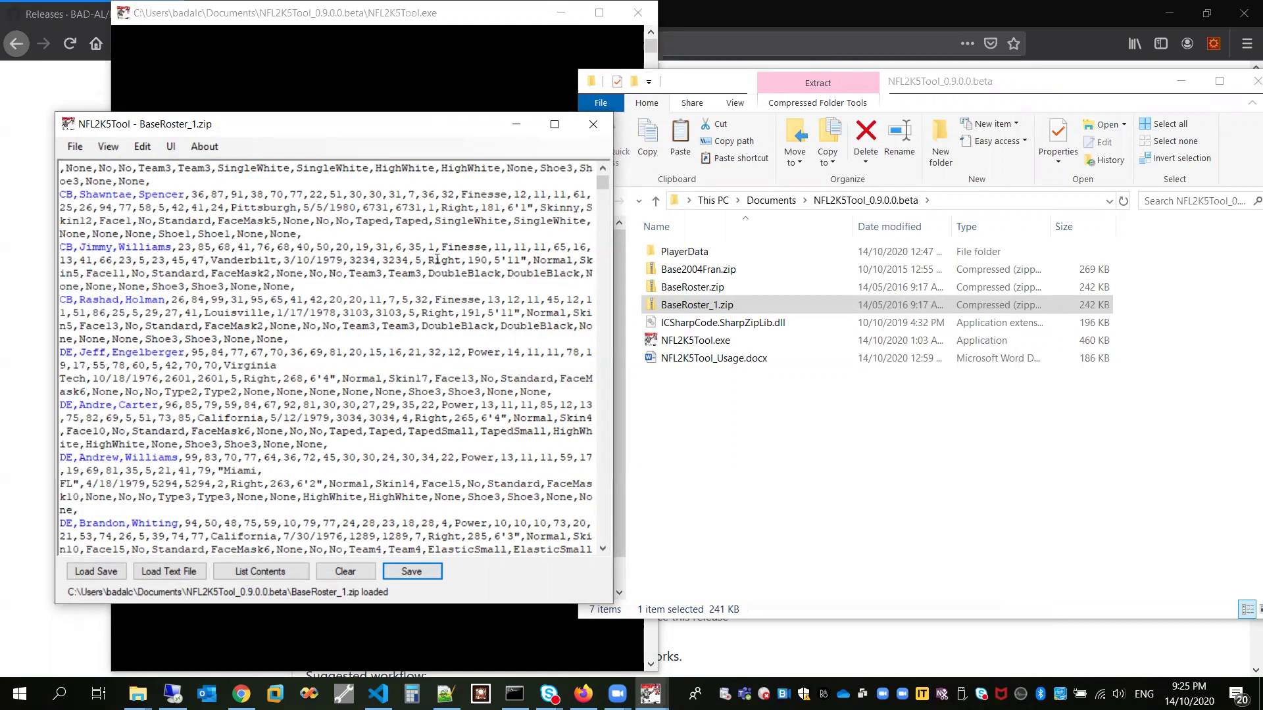
Open the Text Commands reference and arrange it side by side with the main roster window
{"action": "left_click", "coordinate": [205, 147]}
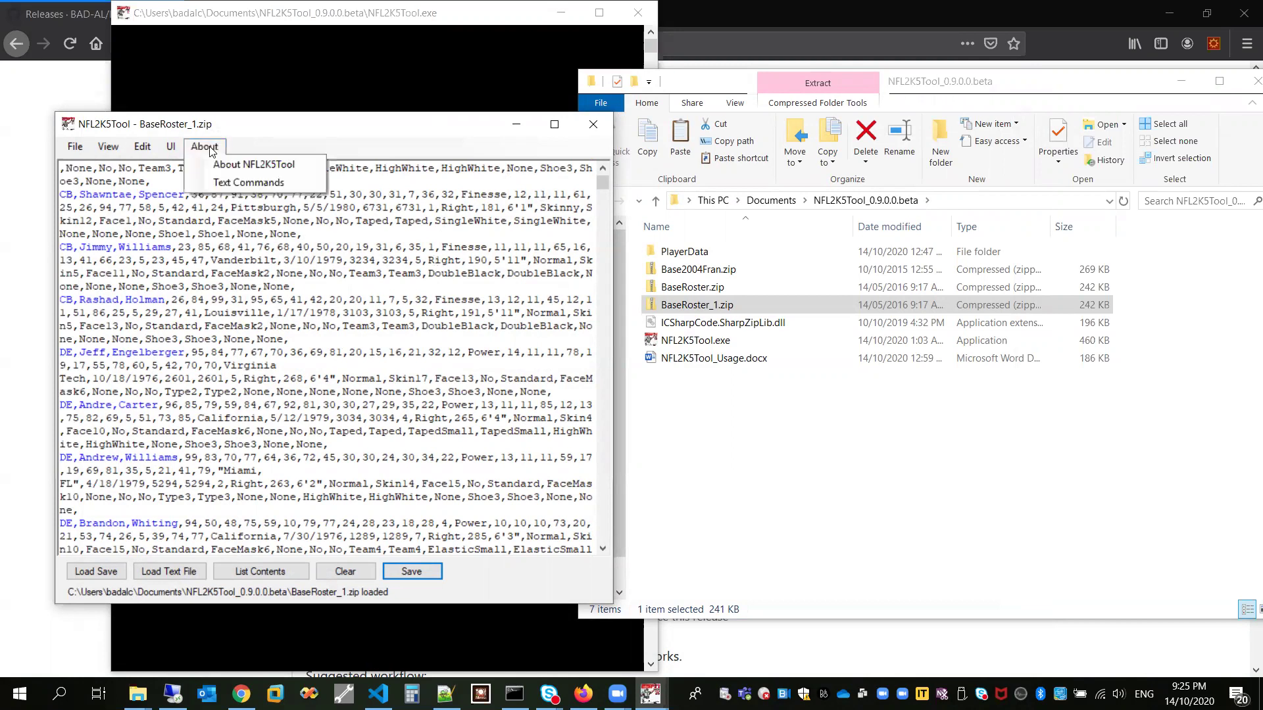
{"action": "left_click", "coordinate": [238, 183]}
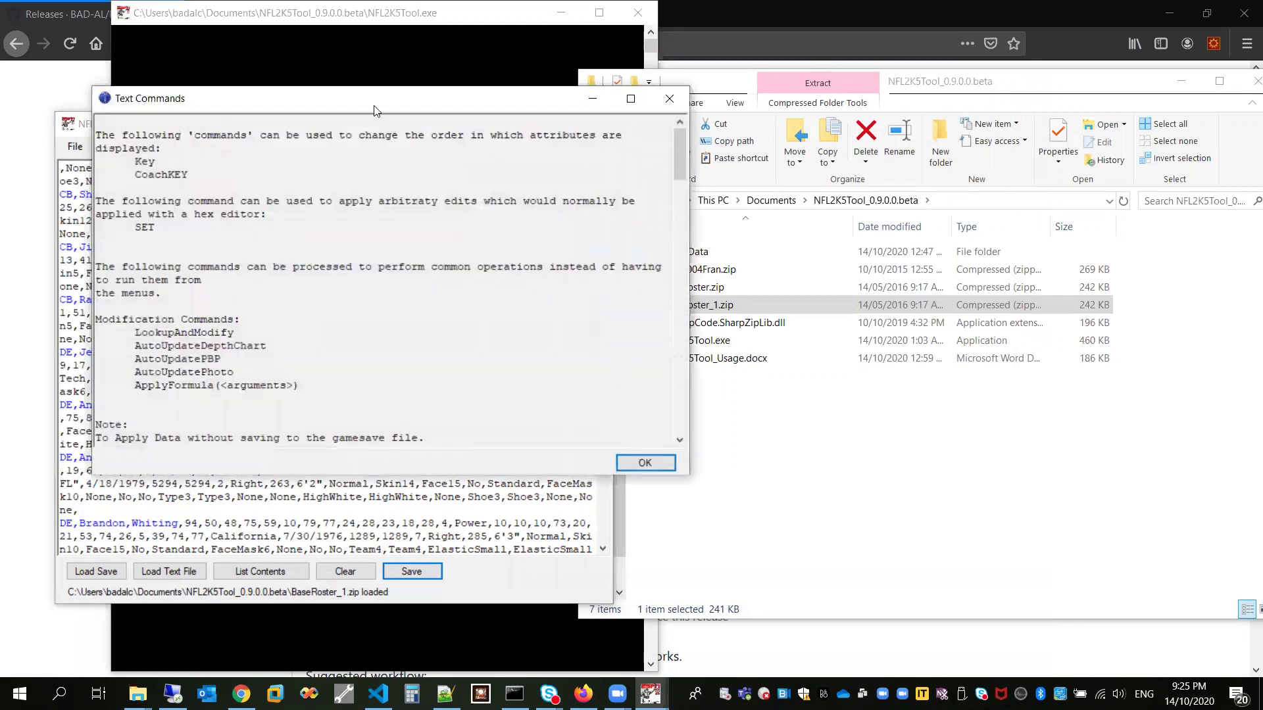
{"action": "left_click_drag", "start_coordinate": [332, 102], "coordinate": [584, 121]}
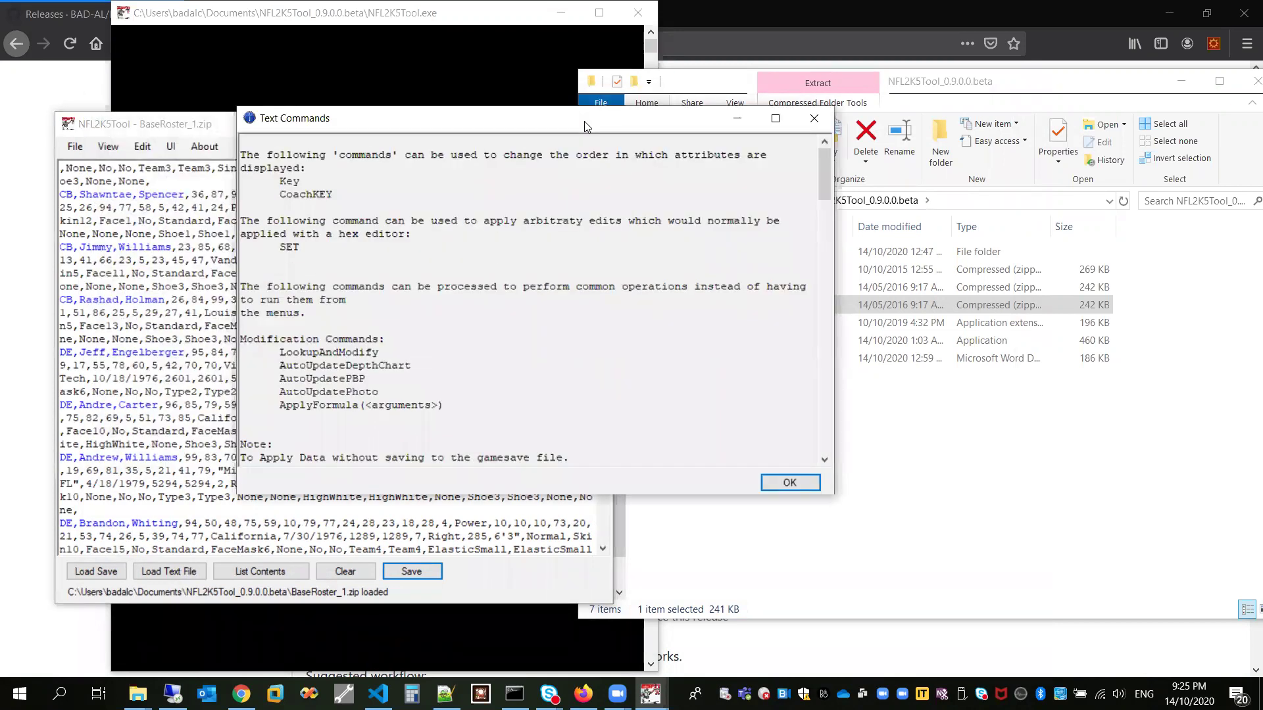
{"action": "left_click_drag", "start_coordinate": [584, 121], "coordinate": [911, 88]}
{"action": "left_click_drag", "start_coordinate": [441, 124], "coordinate": [410, 88]}
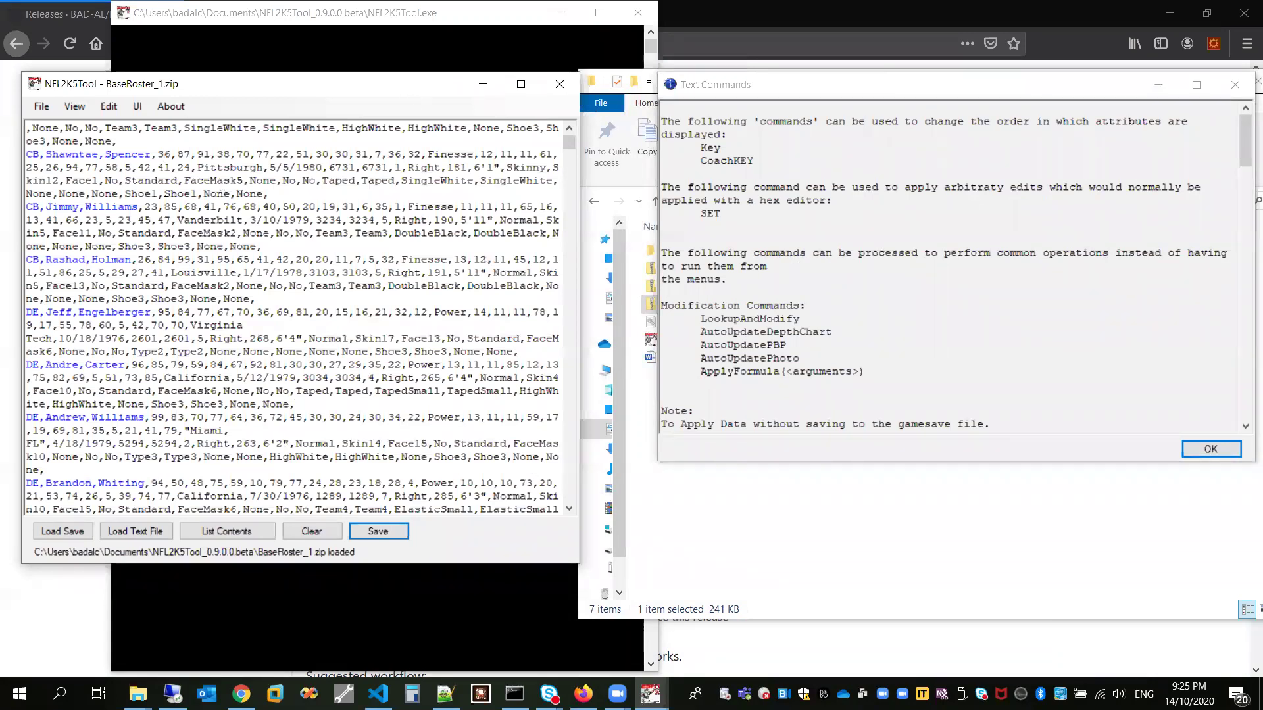
Open the 49ers cornerback #36 from his roster text to view his skills, and close the player editor
{"action": "left_click_drag", "start_coordinate": [165, 156], "coordinate": [168, 257]}
{"action": "double_click", "coordinate": [274, 169]}
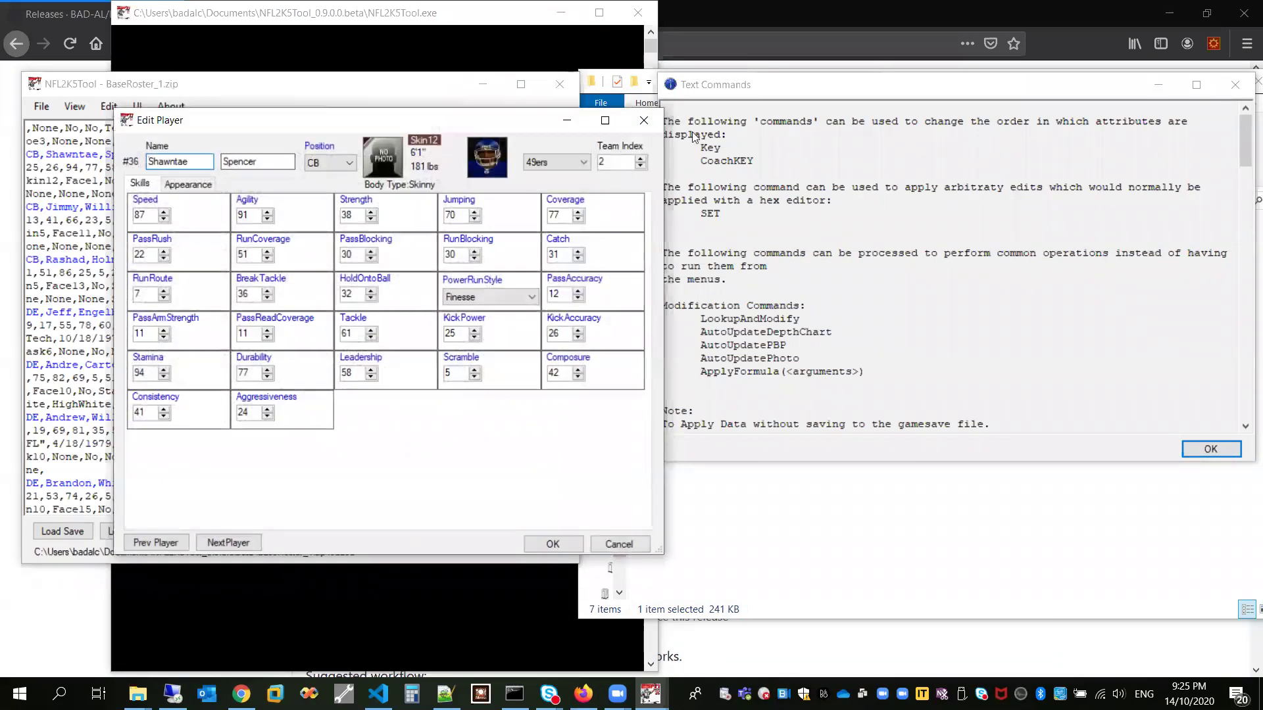
{"action": "left_click", "coordinate": [644, 120]}
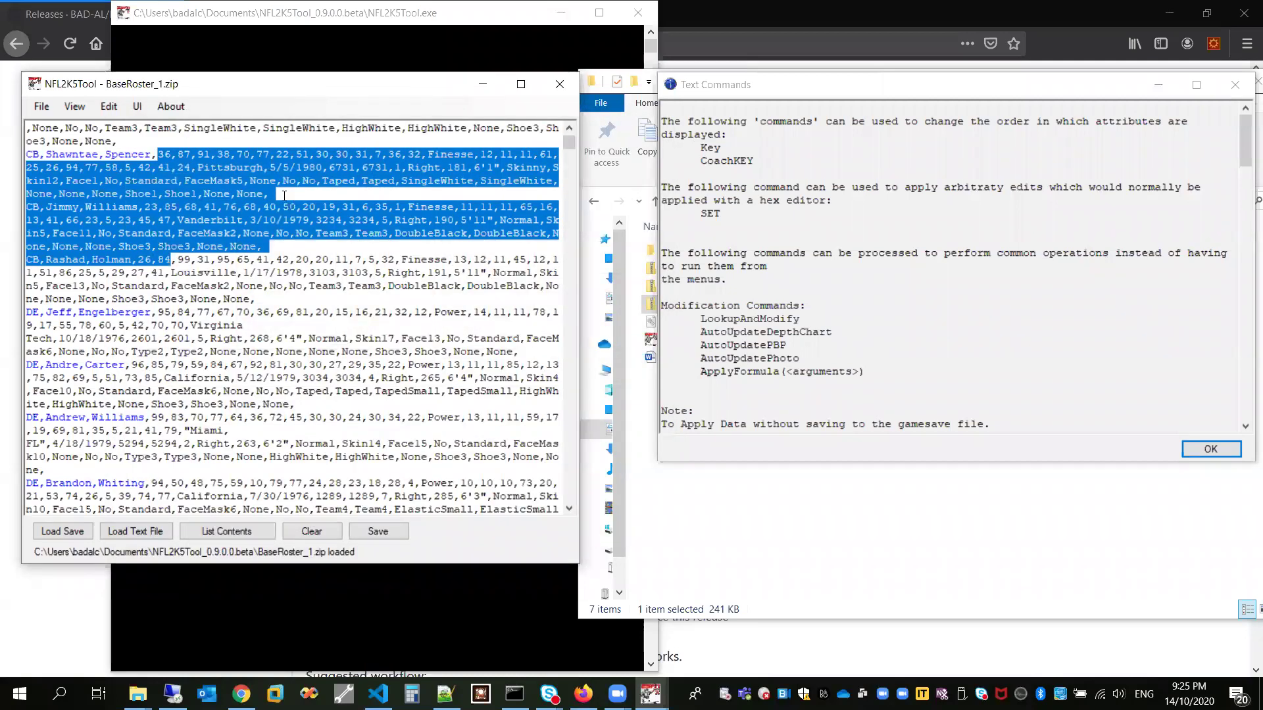
Turn on the free agents listing and view the Vikings receiver #82 near the end of the current text, closing his editor
{"action": "left_click", "coordinate": [74, 107]}
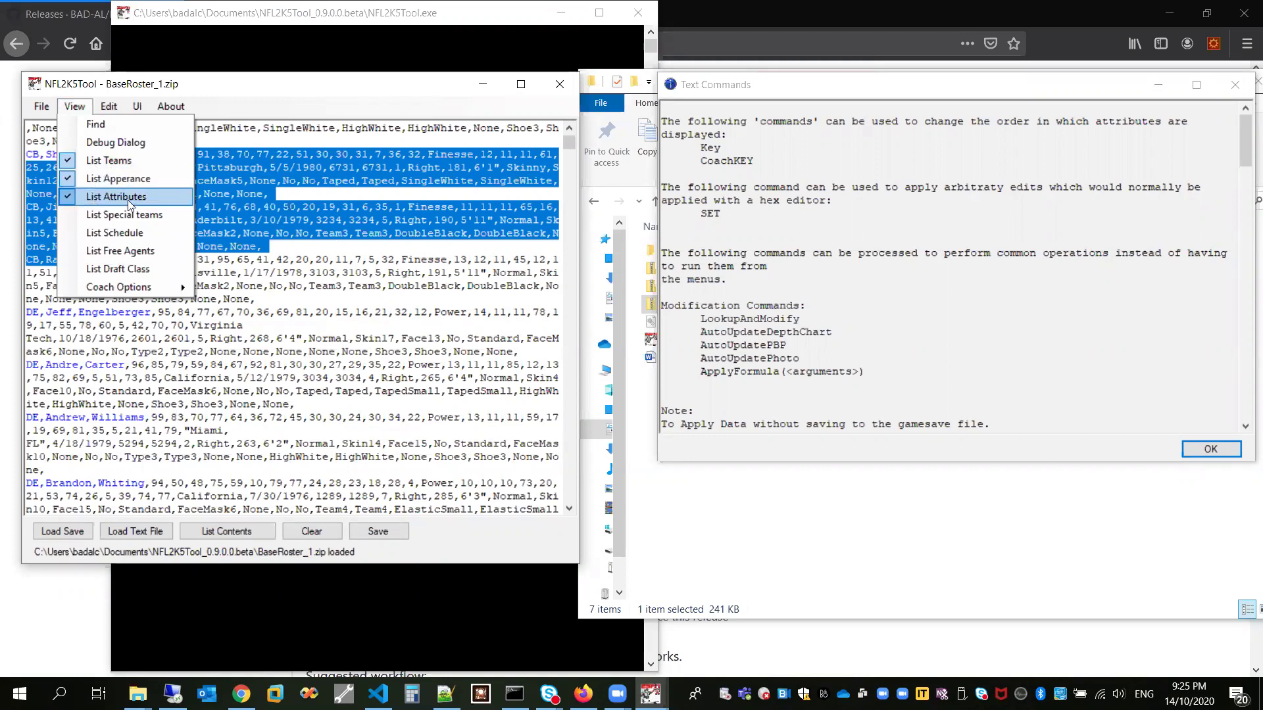
{"action": "left_click", "coordinate": [125, 252]}
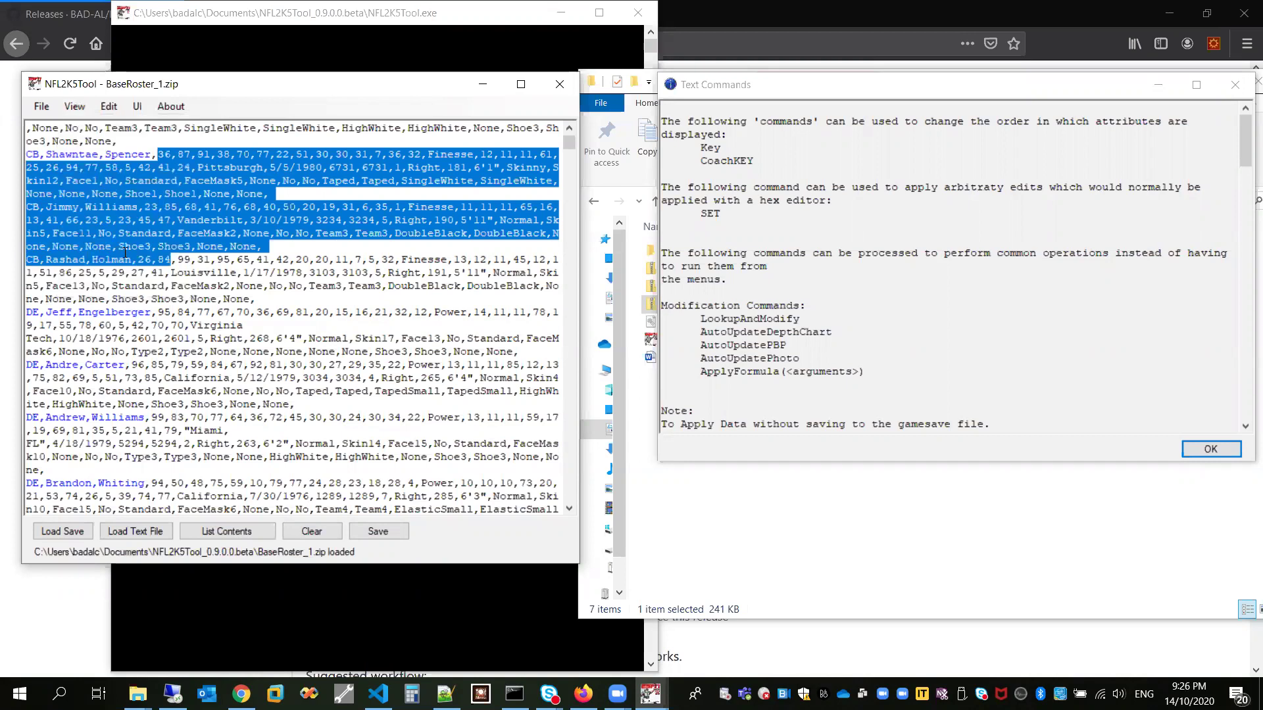
{"action": "left_click", "coordinate": [325, 238]}
{"action": "left_click_drag", "start_coordinate": [569, 151], "coordinate": [570, 493]}
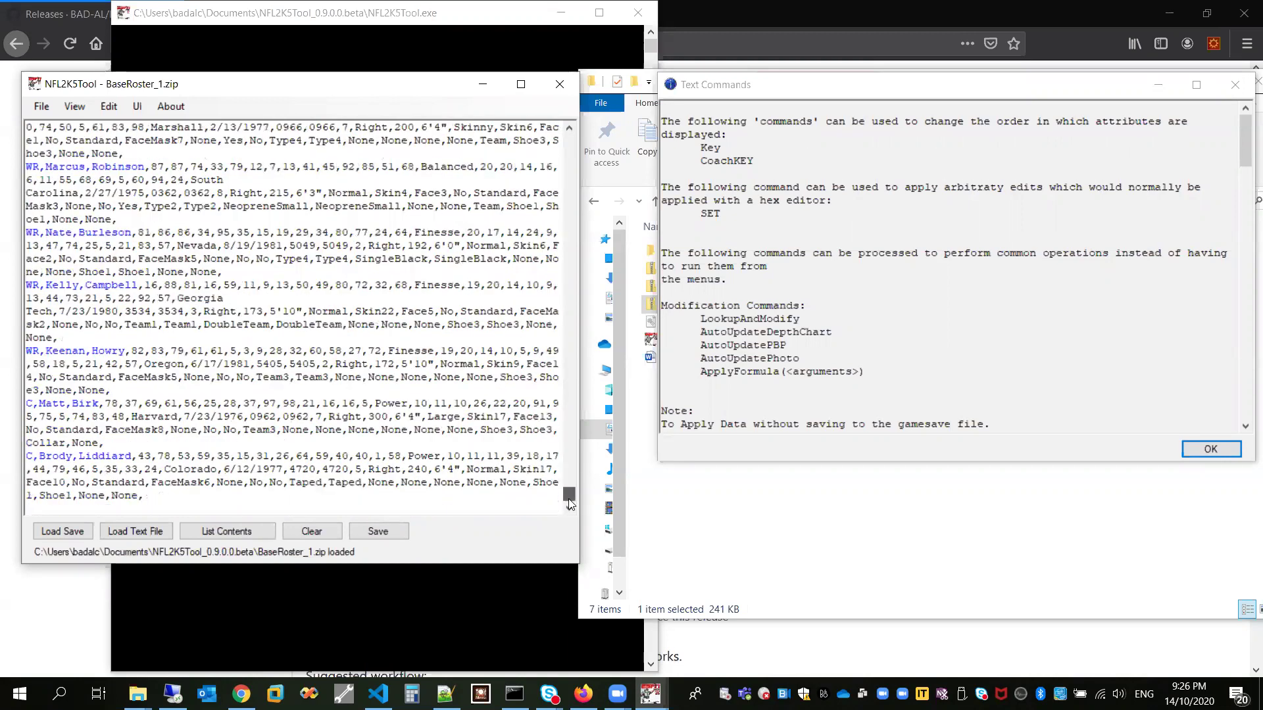
{"action": "double_click", "coordinate": [92, 391]}
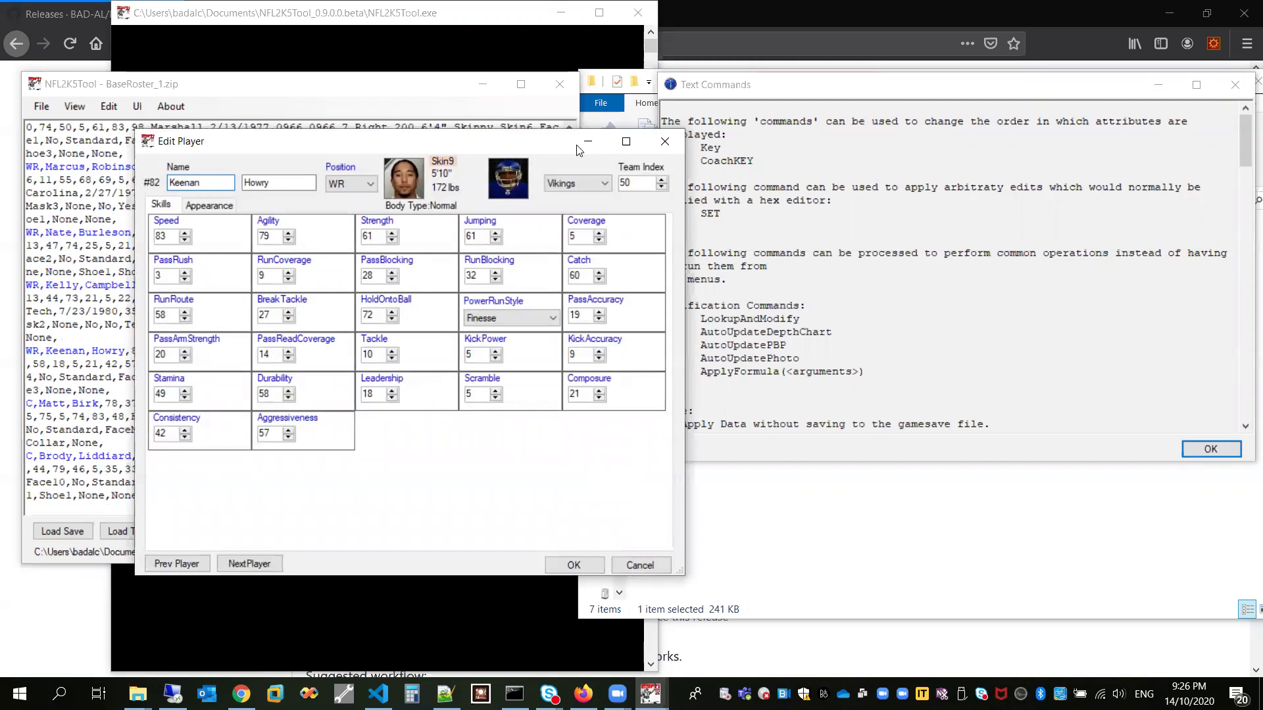
{"action": "left_click", "coordinate": [665, 142]}
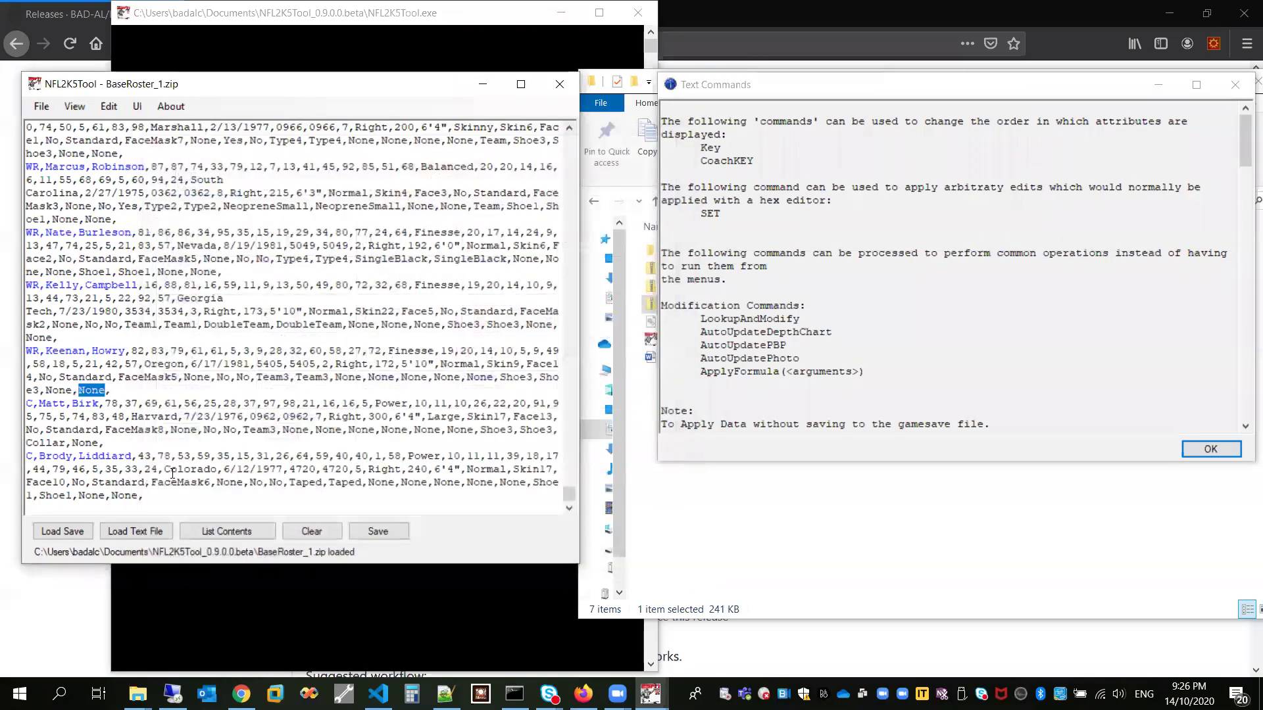
List the contents again and view the skills of free-agent receiver #14 near the end of the text, closing his editor
{"action": "left_click", "coordinate": [240, 533]}
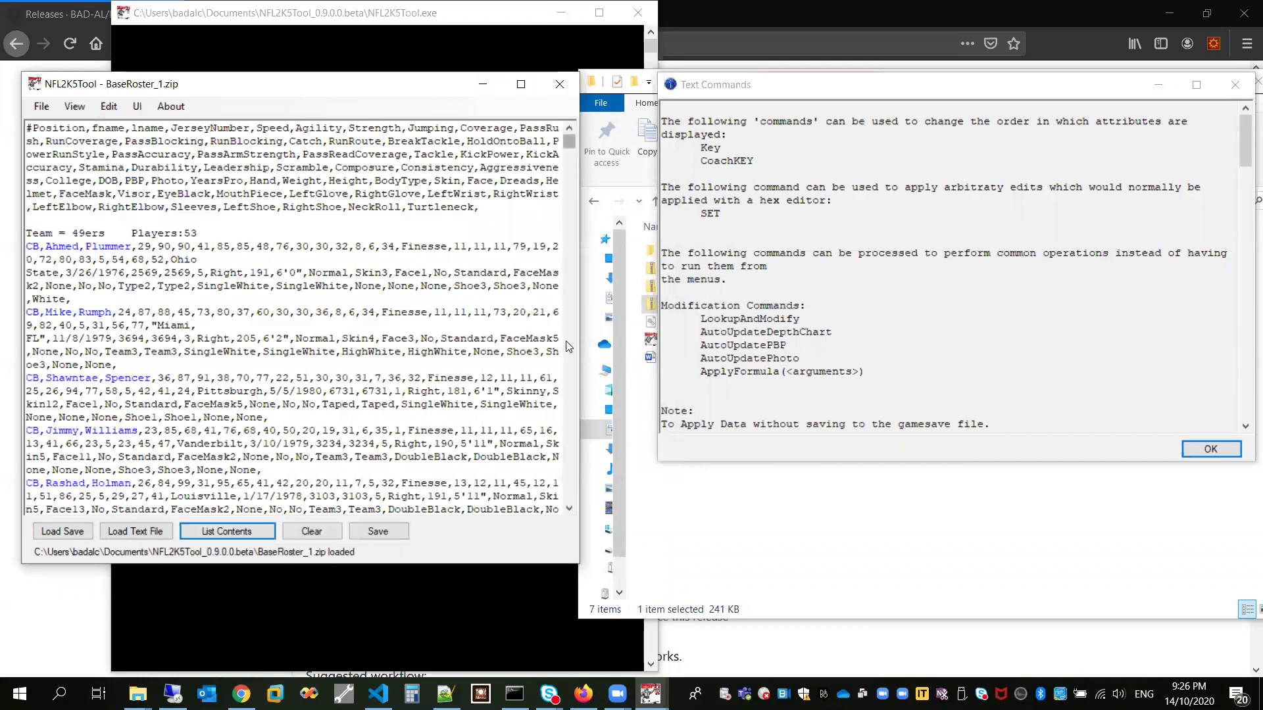
{"action": "scroll", "coordinate": [566, 341], "scroll_direction": "down", "scroll_amount": 15}
{"action": "double_click", "coordinate": [291, 338]}
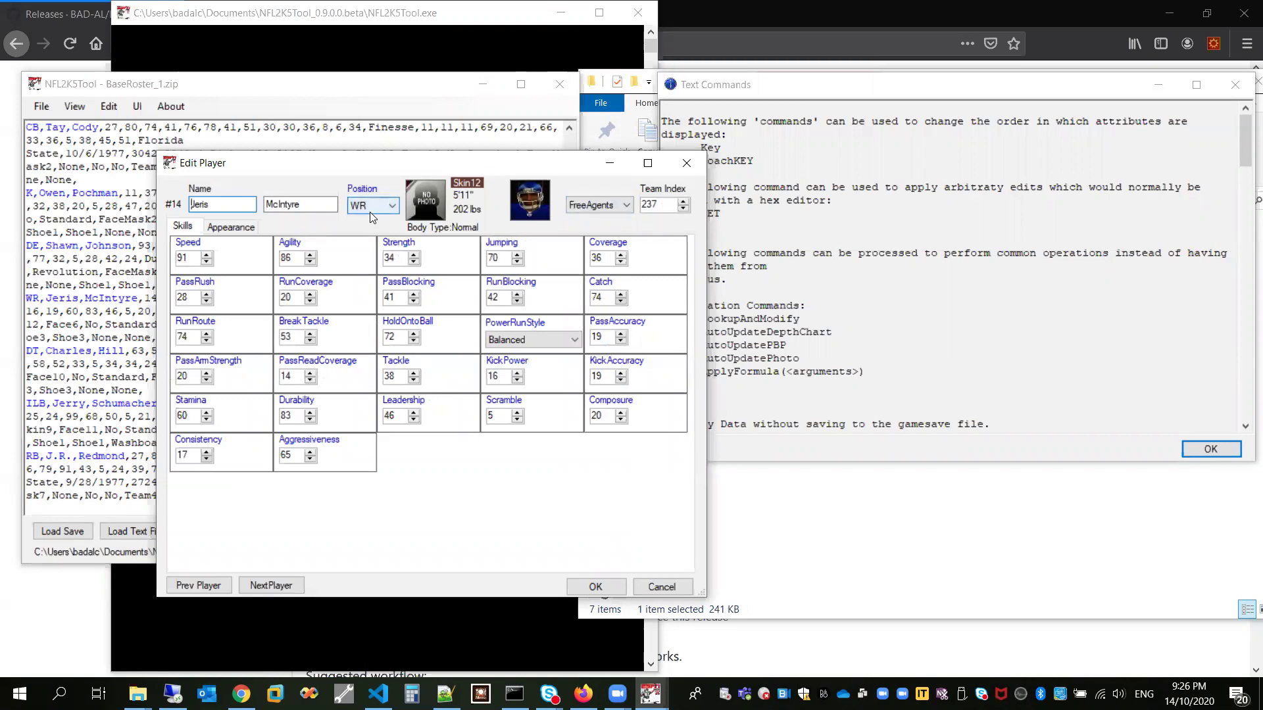
{"action": "left_click", "coordinate": [686, 162]}
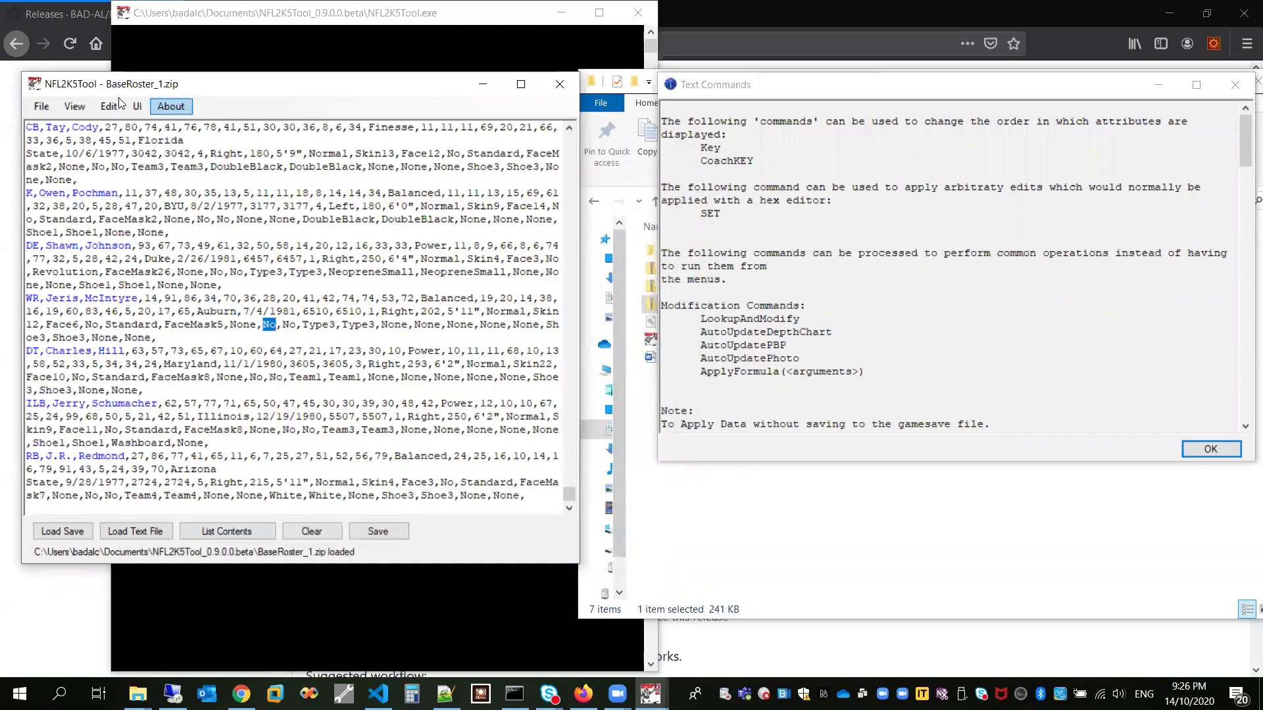
Try to list the roster contents with the schedule included, and quit the tool
{"action": "left_click", "coordinate": [82, 109]}
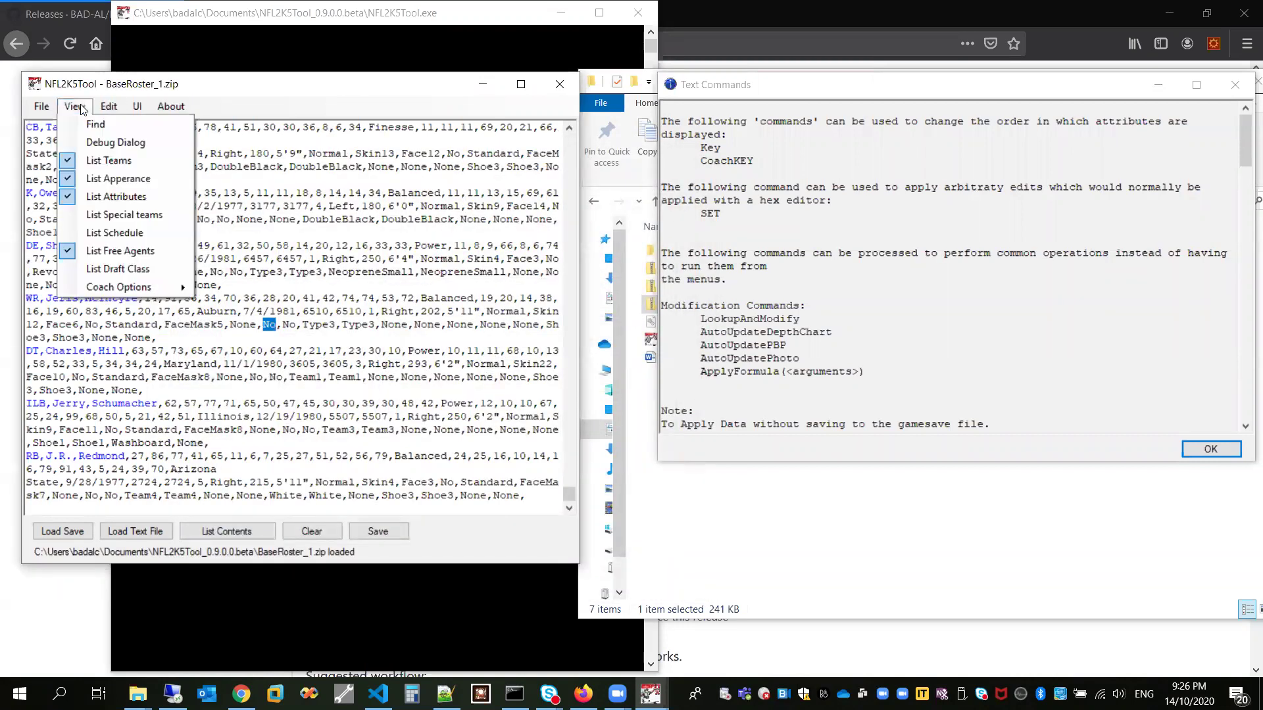
{"action": "left_click", "coordinate": [112, 233]}
{"action": "left_click", "coordinate": [240, 533]}
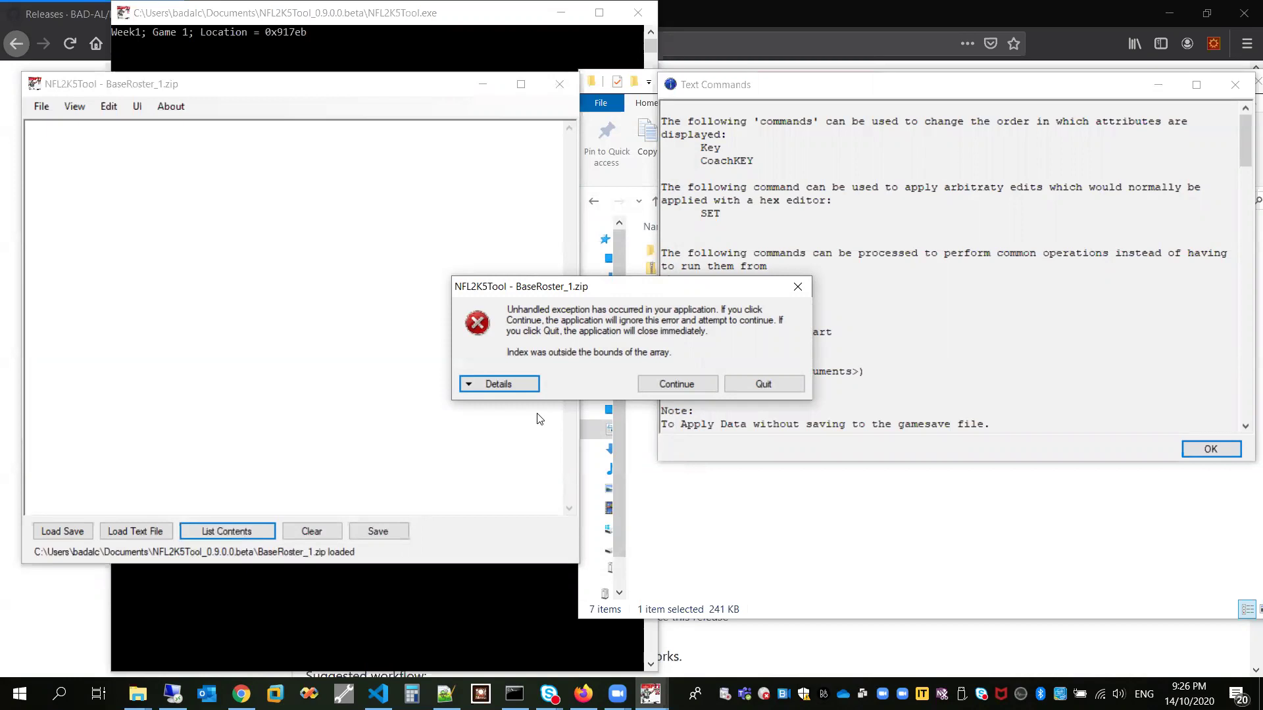
{"action": "left_click", "coordinate": [751, 387]}
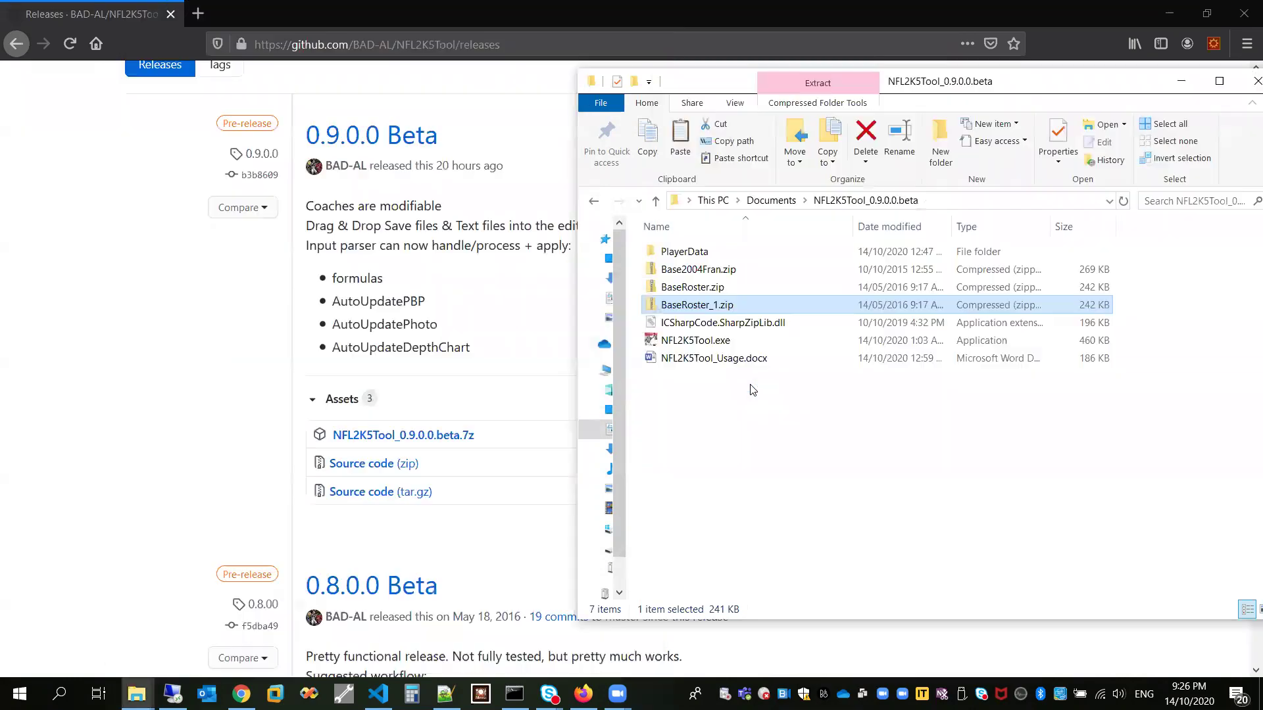
Relaunch NFL2K5Tool.exe and load BaseRoster_1.zip into it
{"action": "left_click", "coordinate": [710, 342]}
{"action": "double_click", "coordinate": [710, 342]}
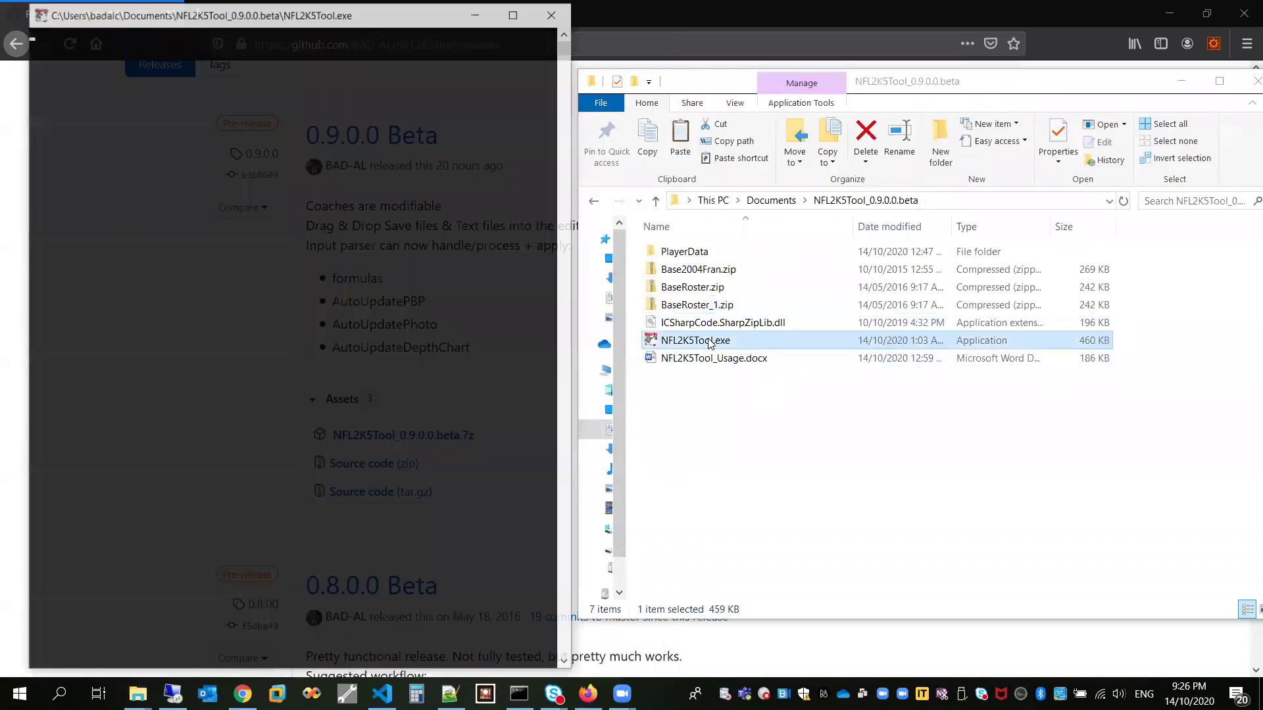
{"action": "left_click", "coordinate": [713, 306]}
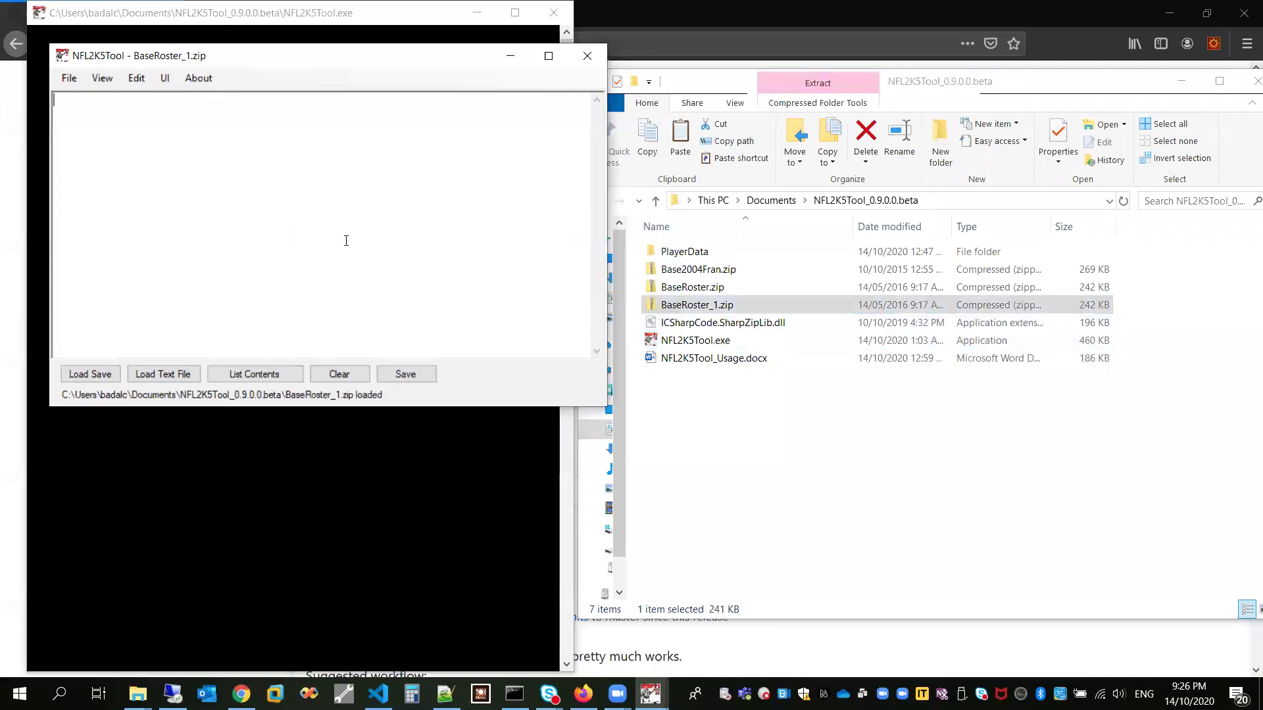
{"action": "left_click_drag", "start_coordinate": [293, 66], "coordinate": [269, 116]}
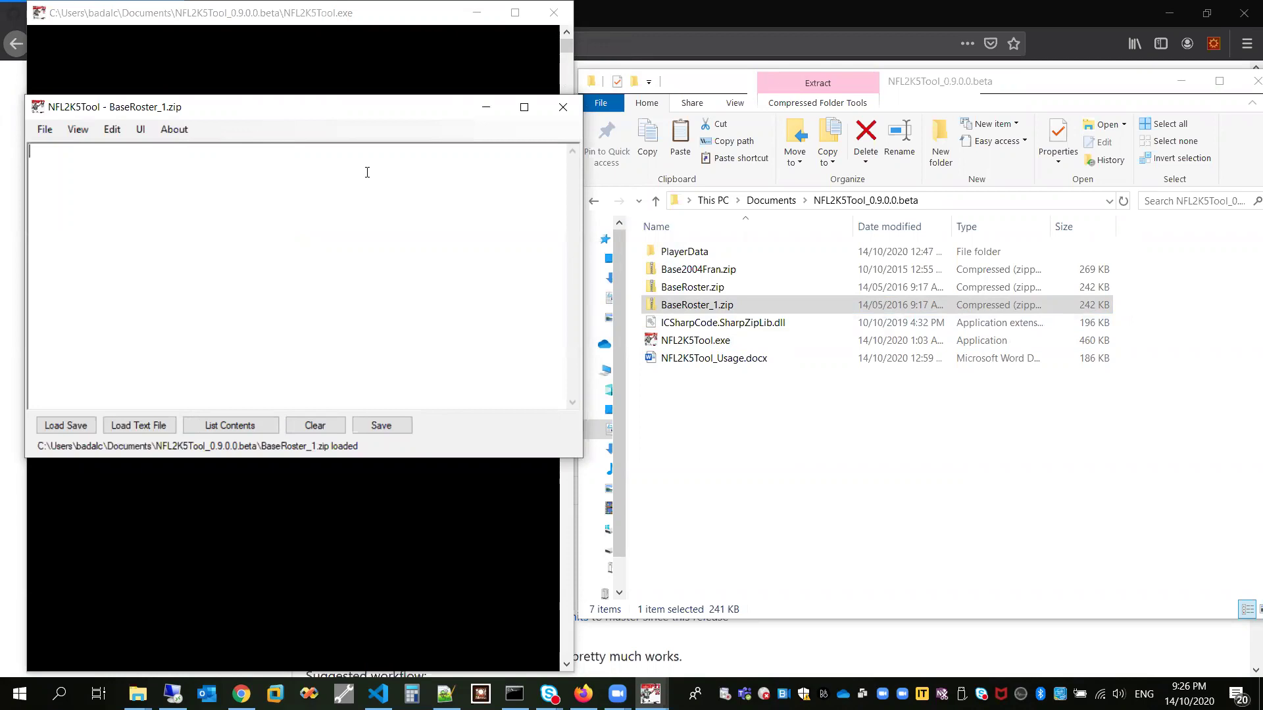
List the contents of the reloaded roster and enlarge the main window to show more text
{"action": "left_click", "coordinate": [224, 427]}
{"action": "left_click_drag", "start_coordinate": [240, 116], "coordinate": [244, 87]}
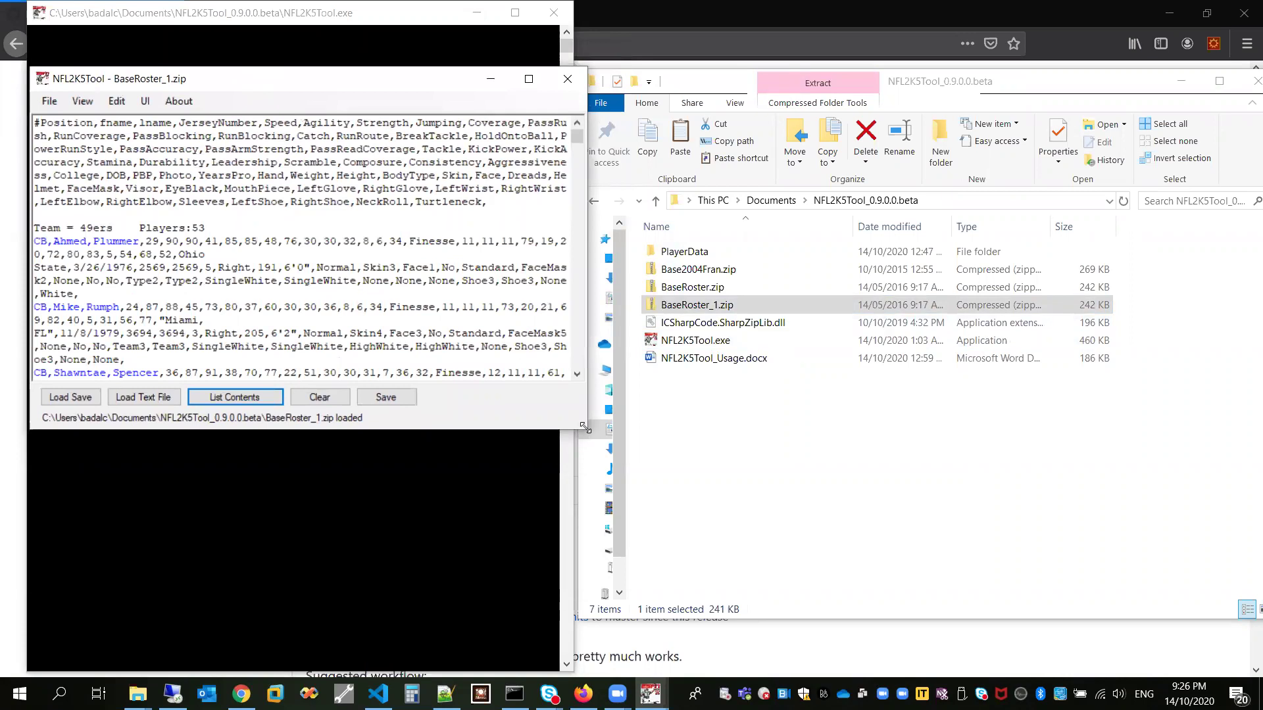
{"action": "left_click_drag", "start_coordinate": [584, 428], "coordinate": [696, 587]}
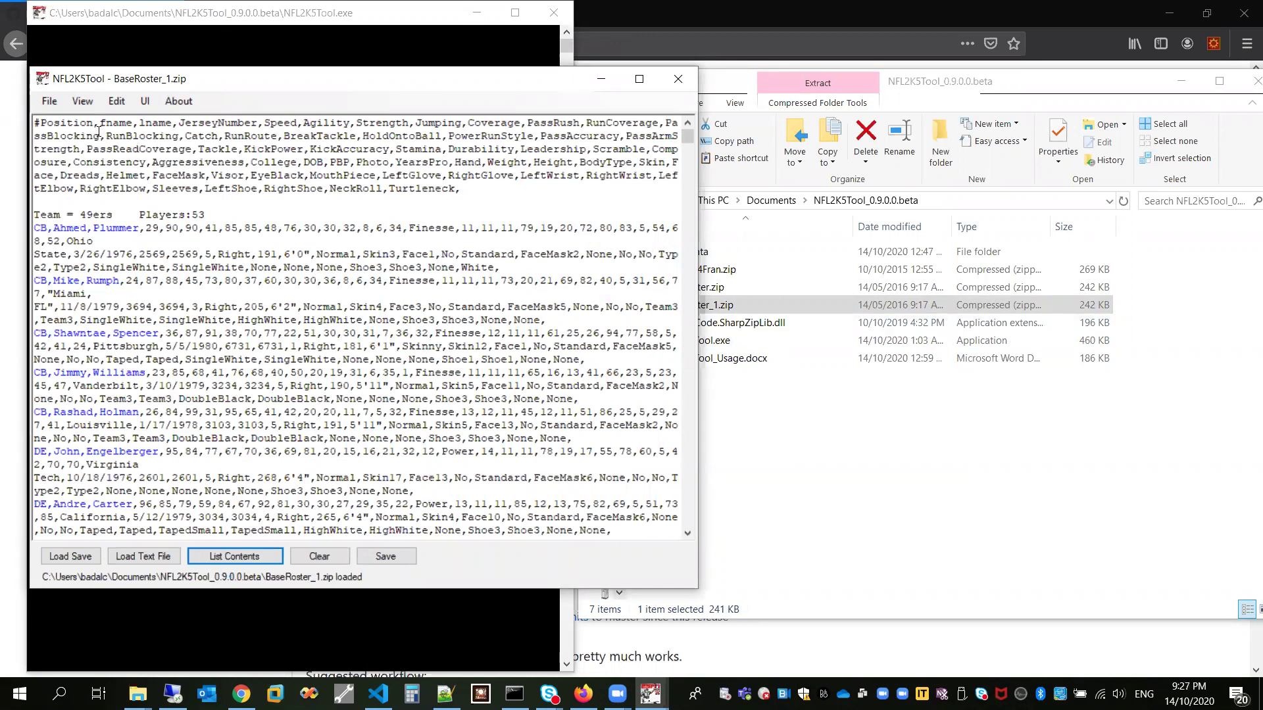
Try again to list BaseRoster_1.zip with the schedule listing turned on, and continue past the error
{"action": "left_click", "coordinate": [88, 107]}
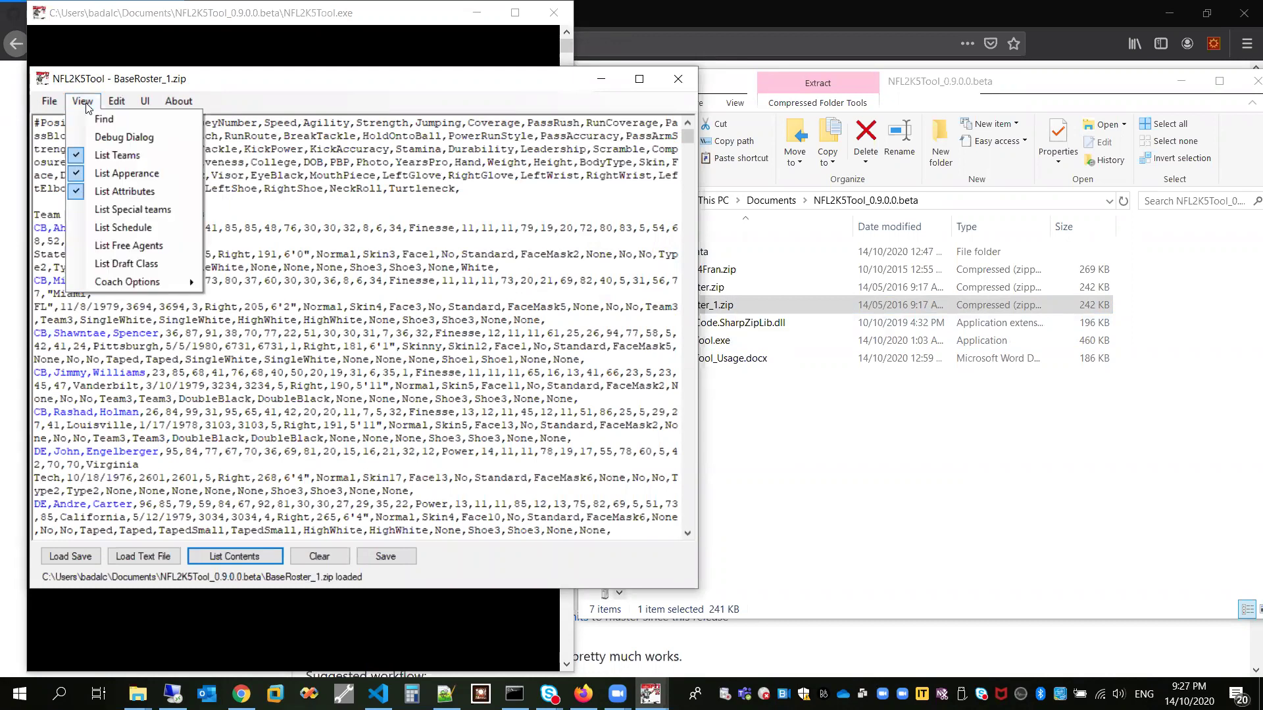
{"action": "left_click", "coordinate": [131, 228]}
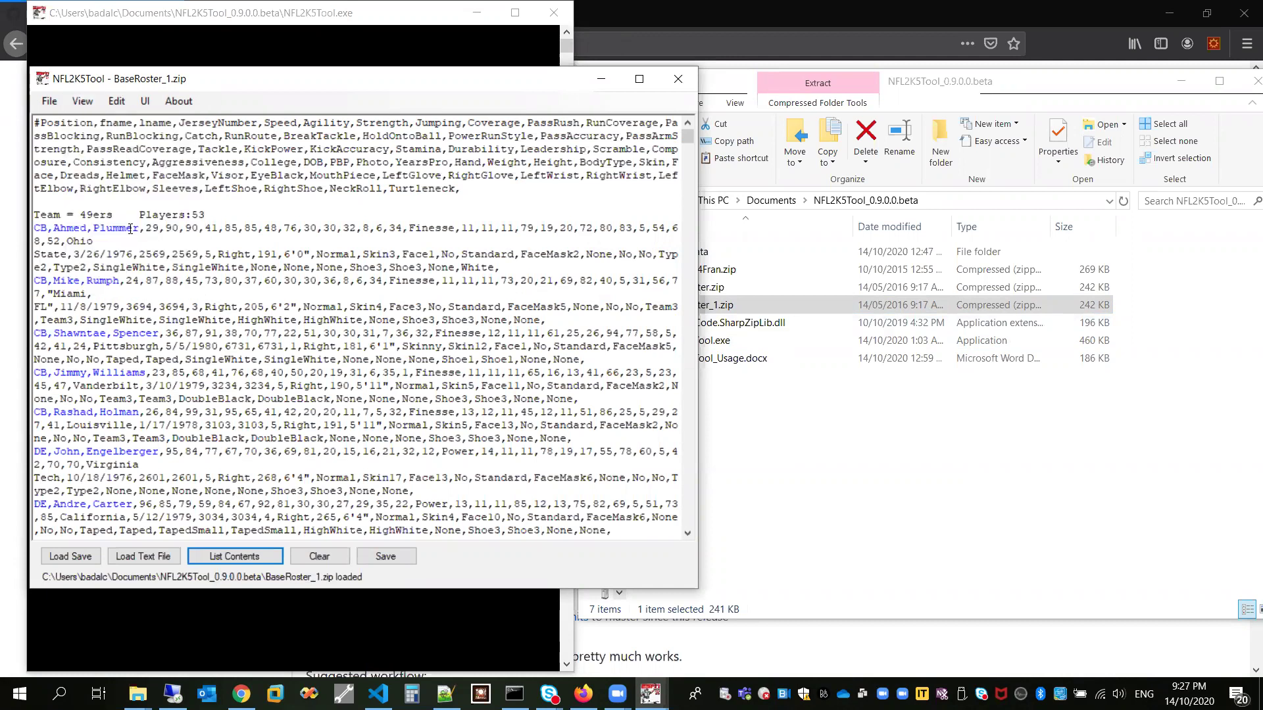
{"action": "left_click", "coordinate": [225, 558]}
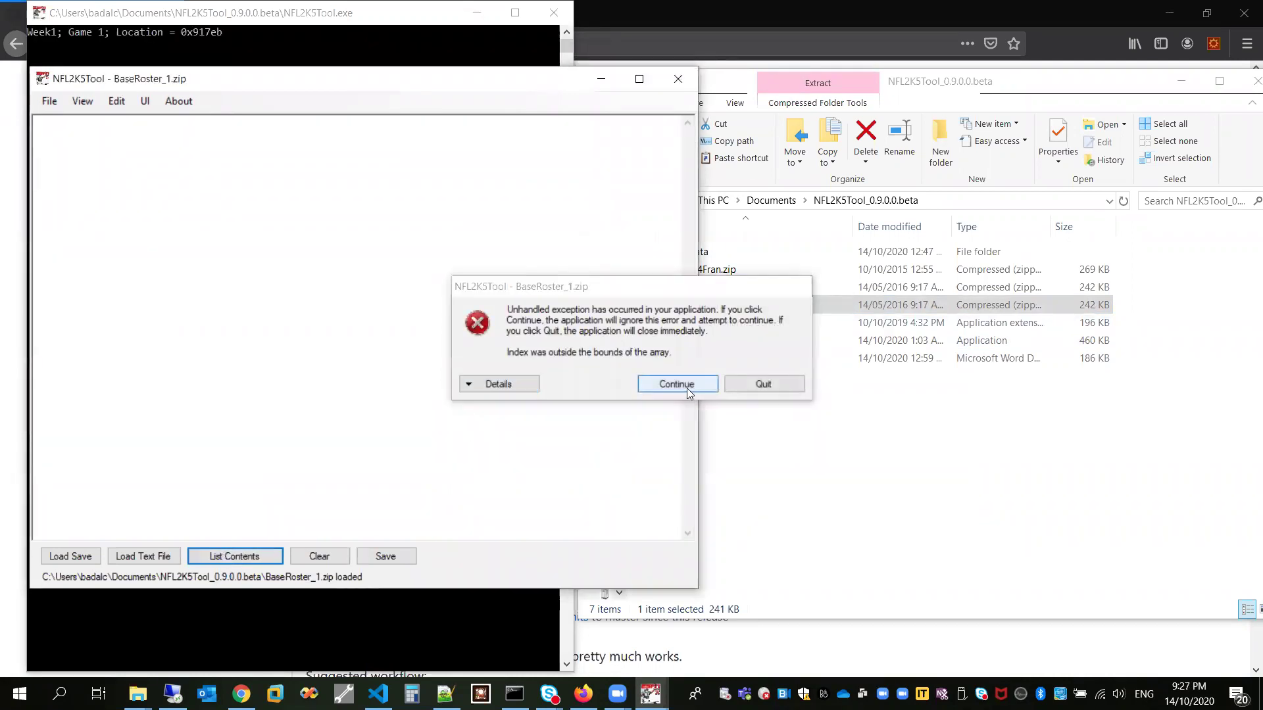
{"action": "left_click", "coordinate": [685, 386]}
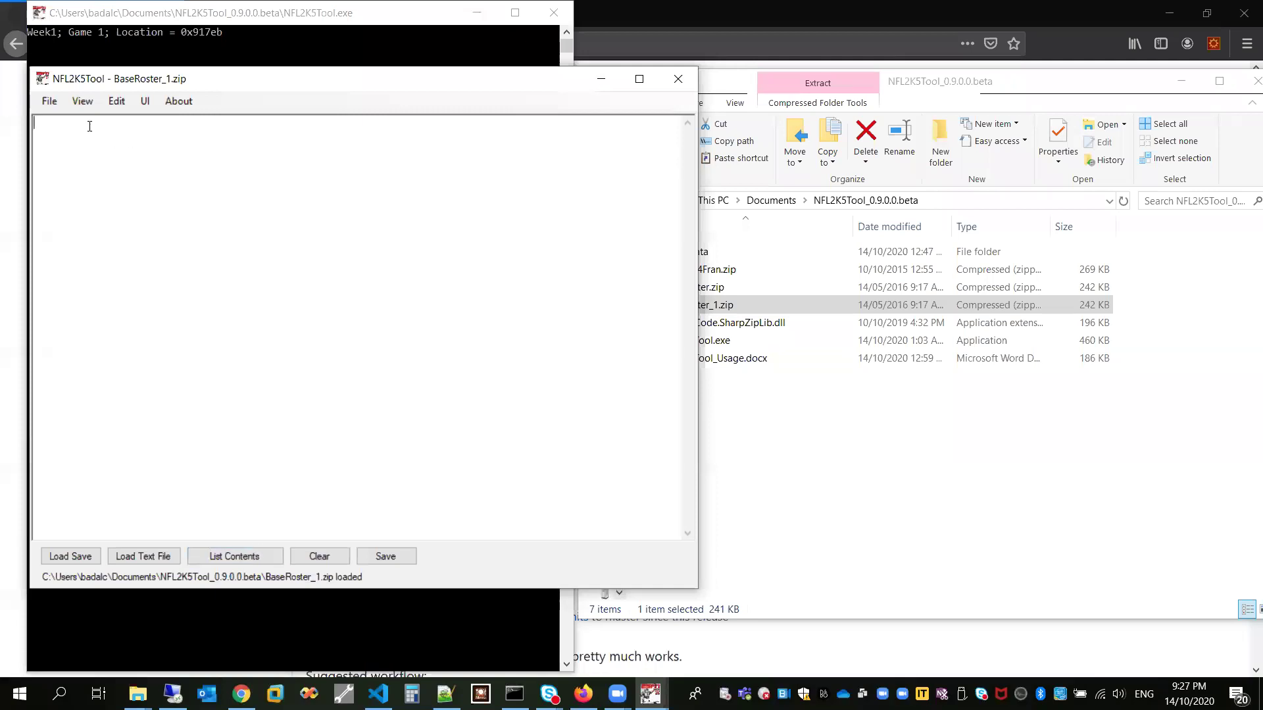
Turn the schedule listing off, list the roster contents again and look through the text
{"action": "left_click", "coordinate": [82, 101]}
{"action": "left_click", "coordinate": [113, 227]}
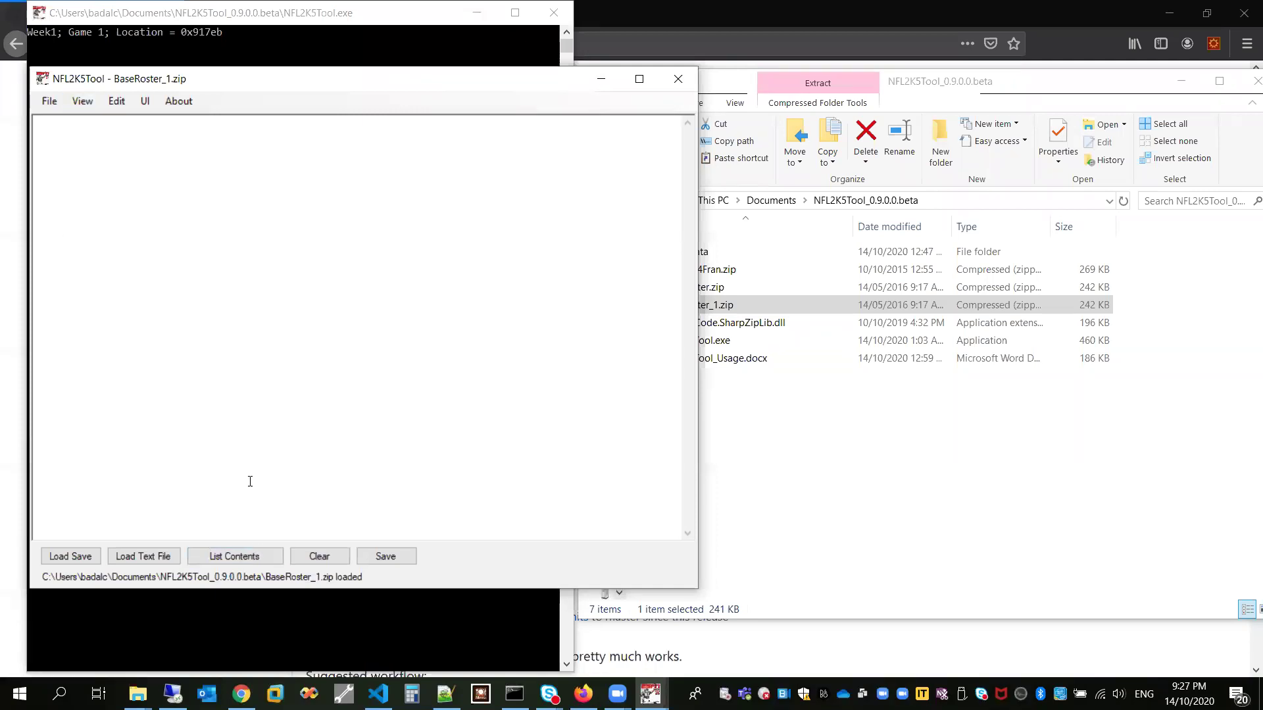
{"action": "left_click", "coordinate": [256, 546]}
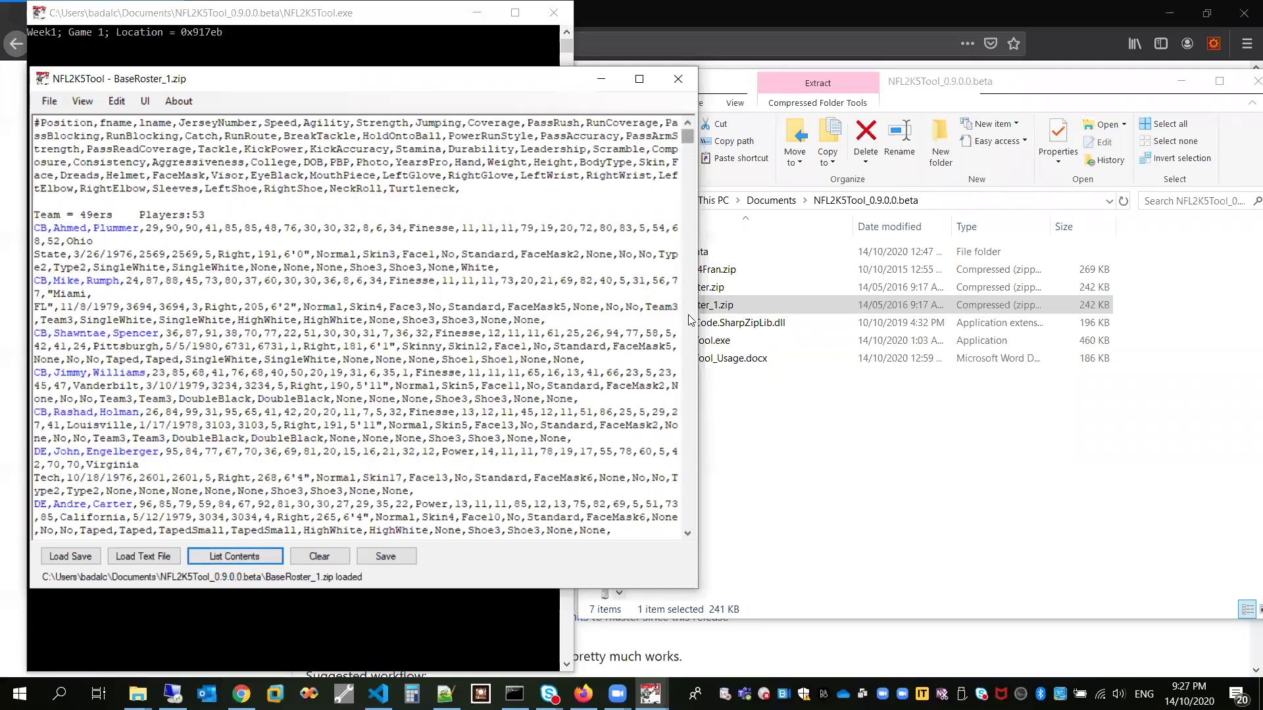
{"action": "scroll", "coordinate": [484, 284], "scroll_direction": "down", "scroll_amount": 20}
{"action": "left_click", "coordinate": [482, 198]}
{"action": "scroll", "coordinate": [484, 284], "scroll_direction": "up", "scroll_amount": 20}
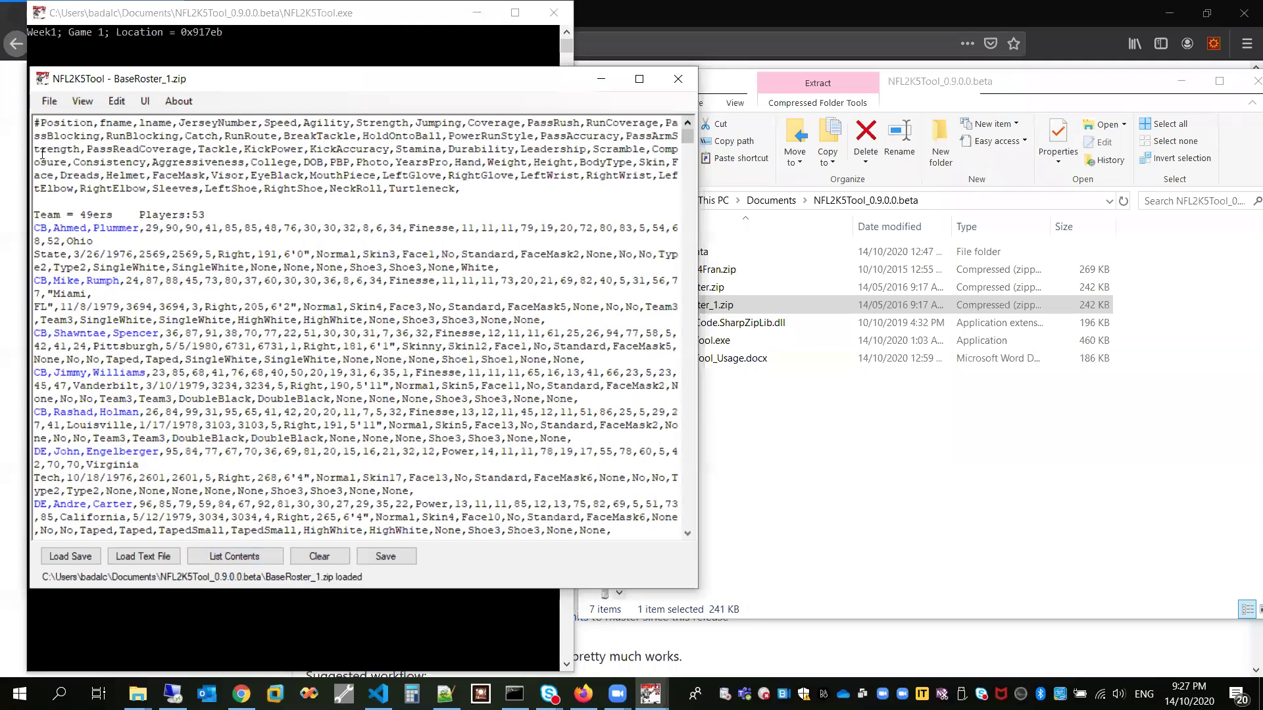
Turn on the draft class listing, relist the roster contents and browse down to the Eagles players
{"action": "left_click", "coordinate": [82, 102]}
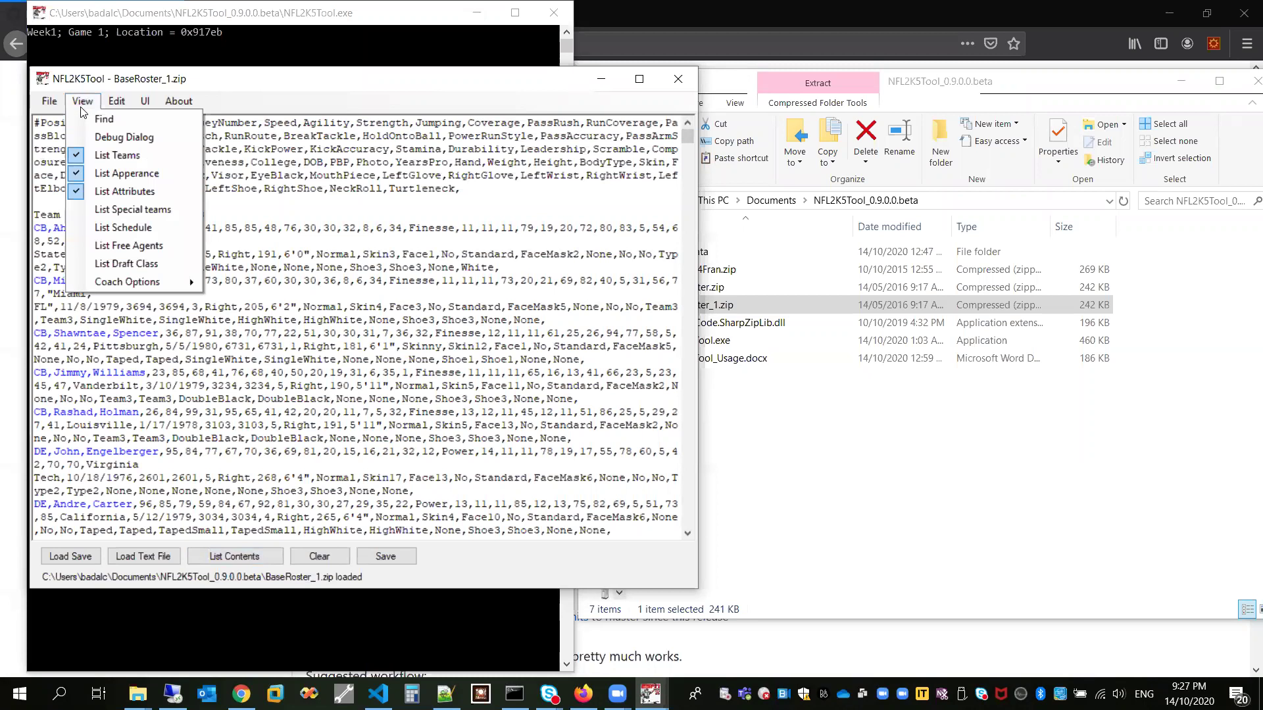
{"action": "left_click", "coordinate": [107, 264]}
{"action": "left_click", "coordinate": [256, 557]}
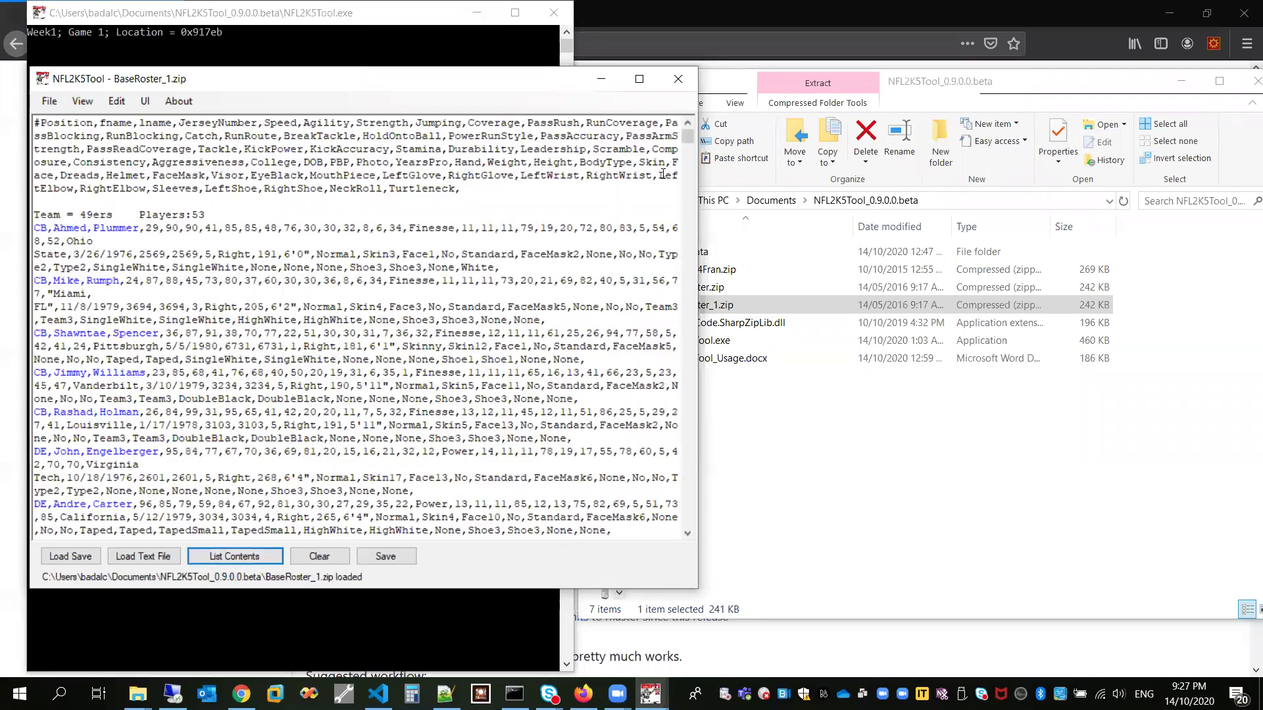
{"action": "left_click_drag", "start_coordinate": [687, 138], "coordinate": [687, 468]}
{"action": "left_click", "coordinate": [685, 303]}
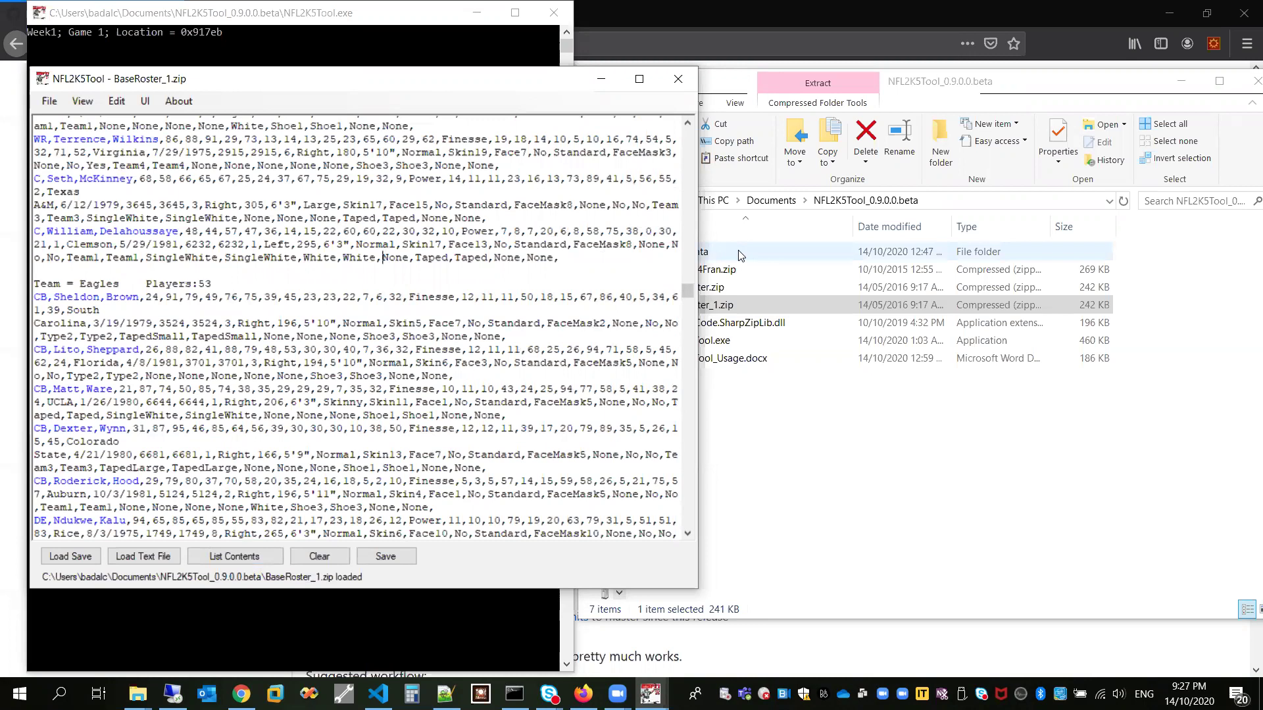
Search the roster text for "DraftClass" and view the first players listed under that team
{"action": "key", "text": "ctrl+f"}
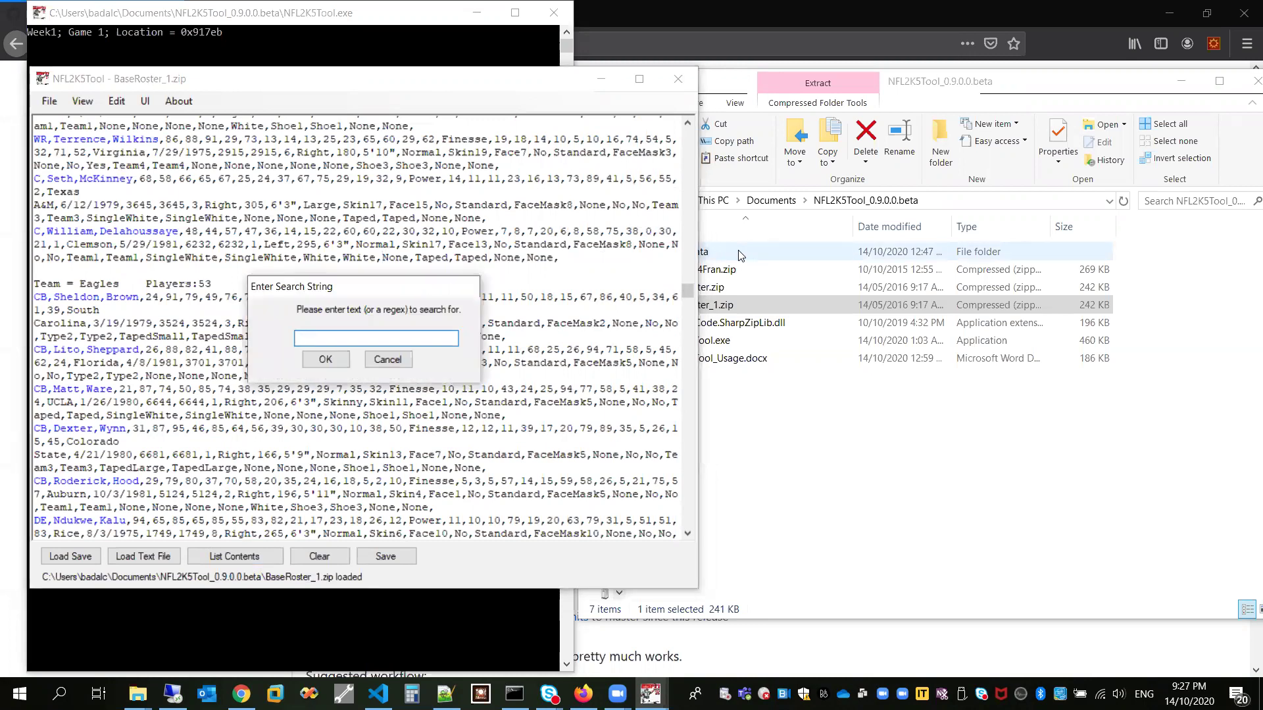
{"action": "type", "text": "DraftClass"}
{"action": "key", "text": "Return"}
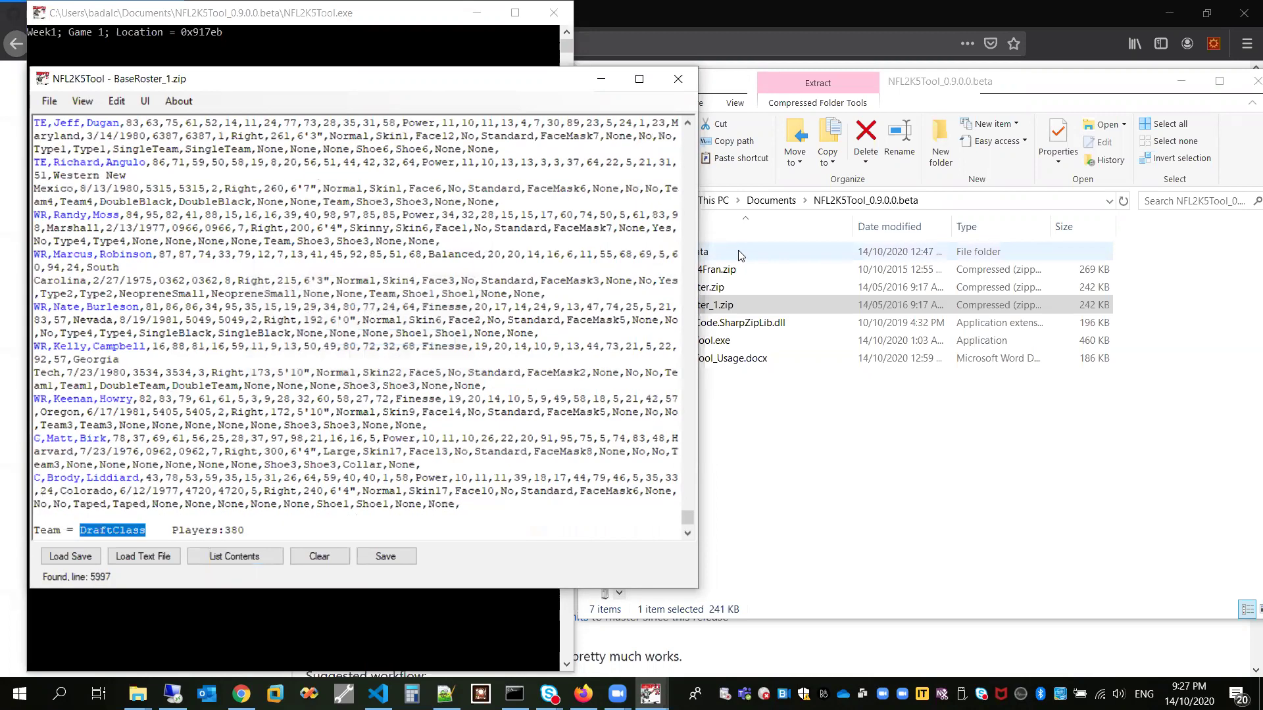
{"action": "scroll", "coordinate": [256, 418], "scroll_direction": "down", "scroll_amount": 5}
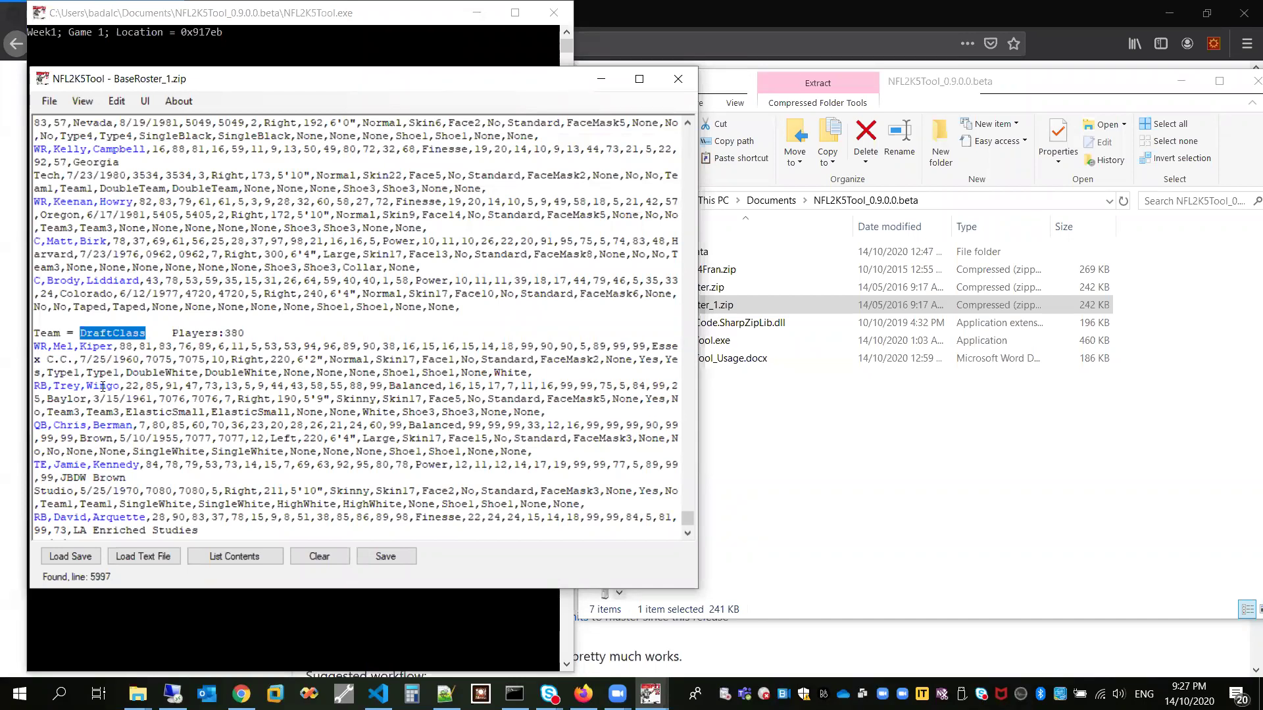
Open the draft class quarterback in the player editor, look at his attributes and close the editor without changes
{"action": "left_click_drag", "start_coordinate": [122, 425], "coordinate": [166, 425]}
{"action": "left_click", "coordinate": [181, 425]}
{"action": "double_click", "coordinate": [181, 425]}
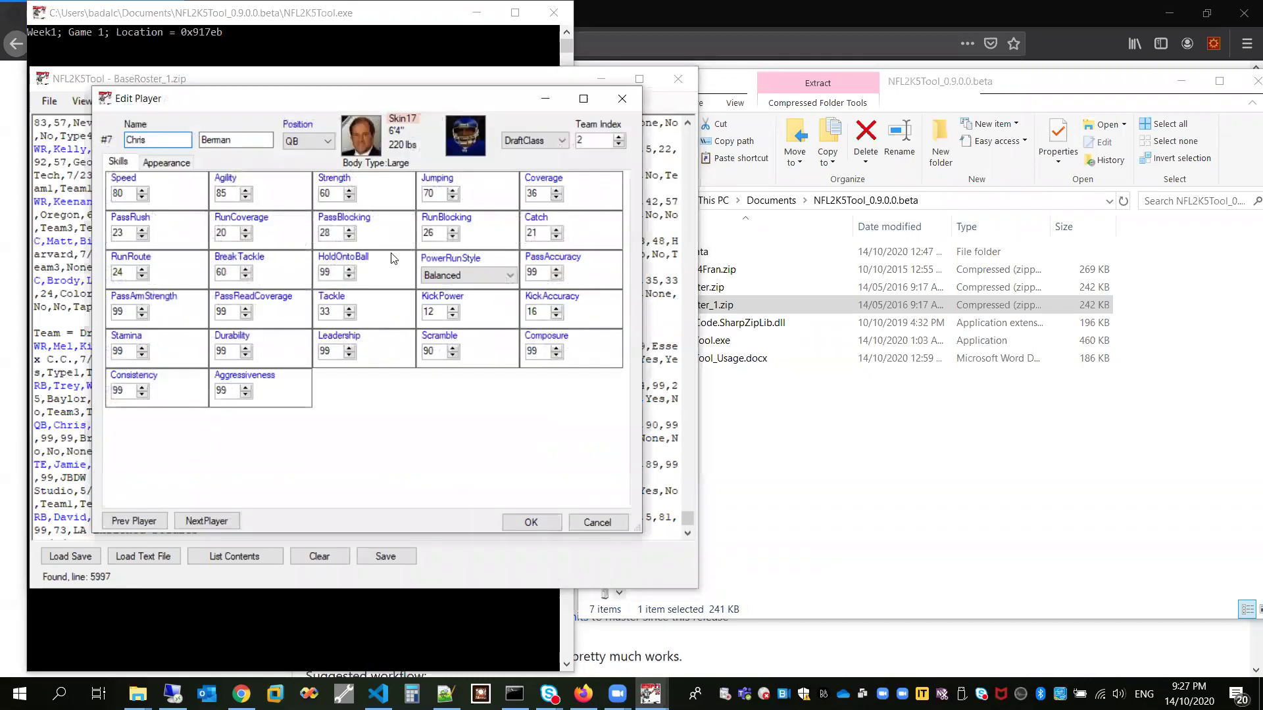
{"action": "left_click", "coordinate": [622, 99]}
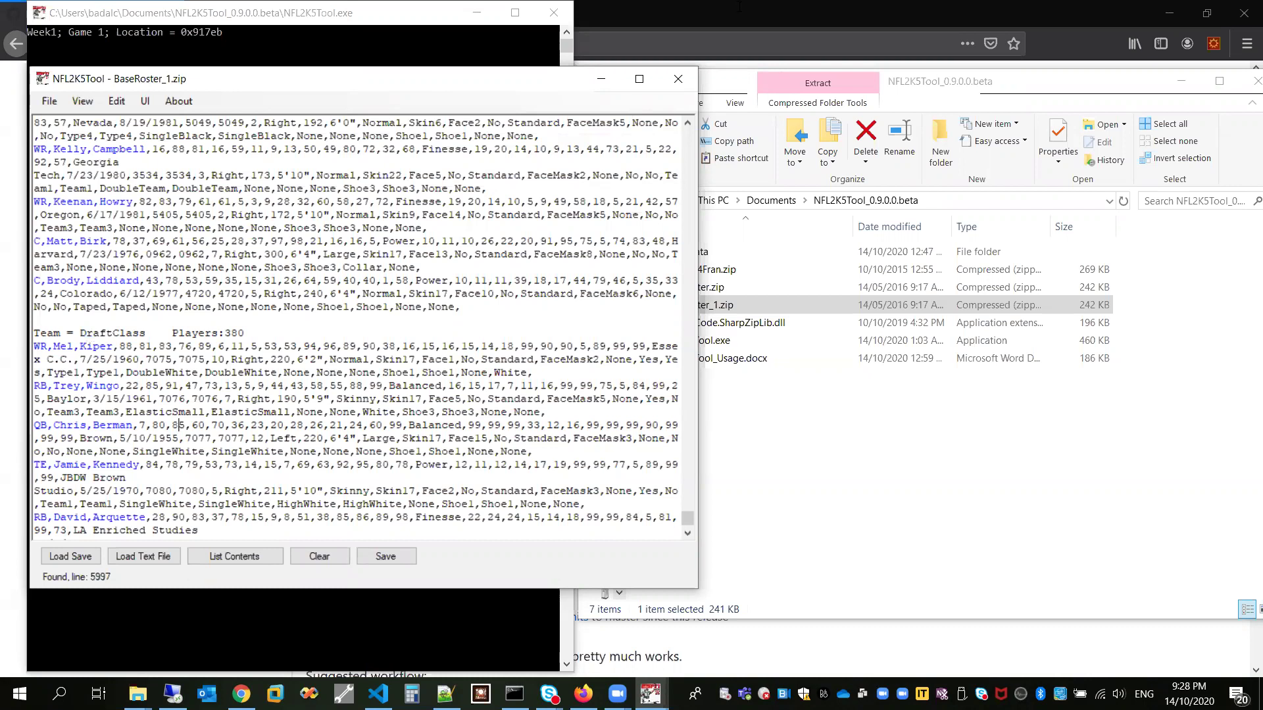
Turn on the coach listing and turn off the team and draft class listings
{"action": "left_click", "coordinate": [82, 101]}
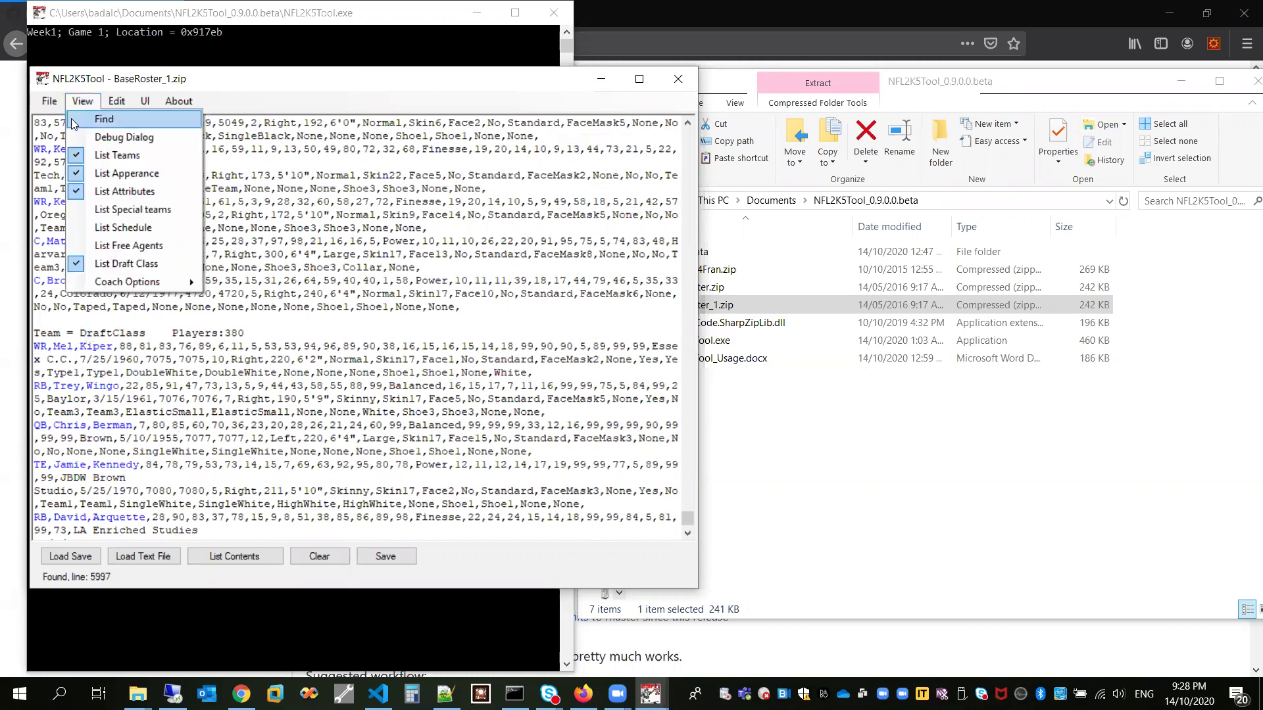
{"action": "mouse_move", "coordinate": [113, 283]}
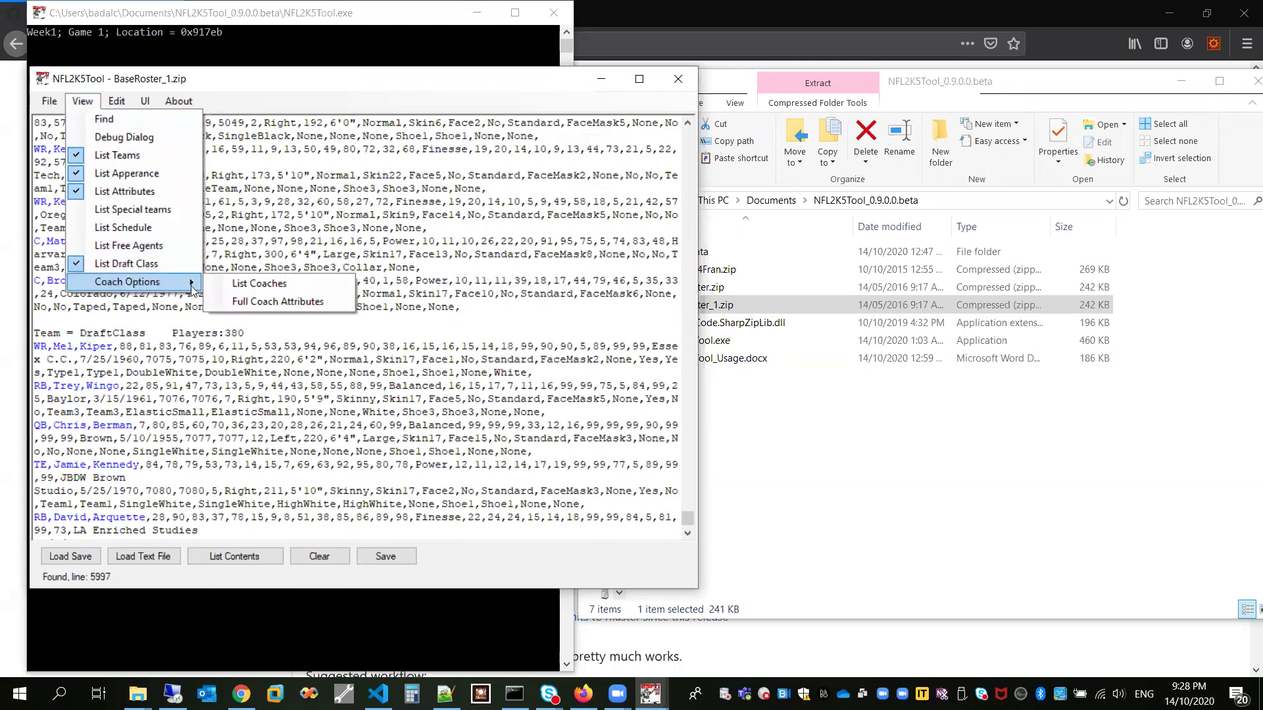
{"action": "left_click", "coordinate": [259, 283]}
{"action": "left_click", "coordinate": [82, 102]}
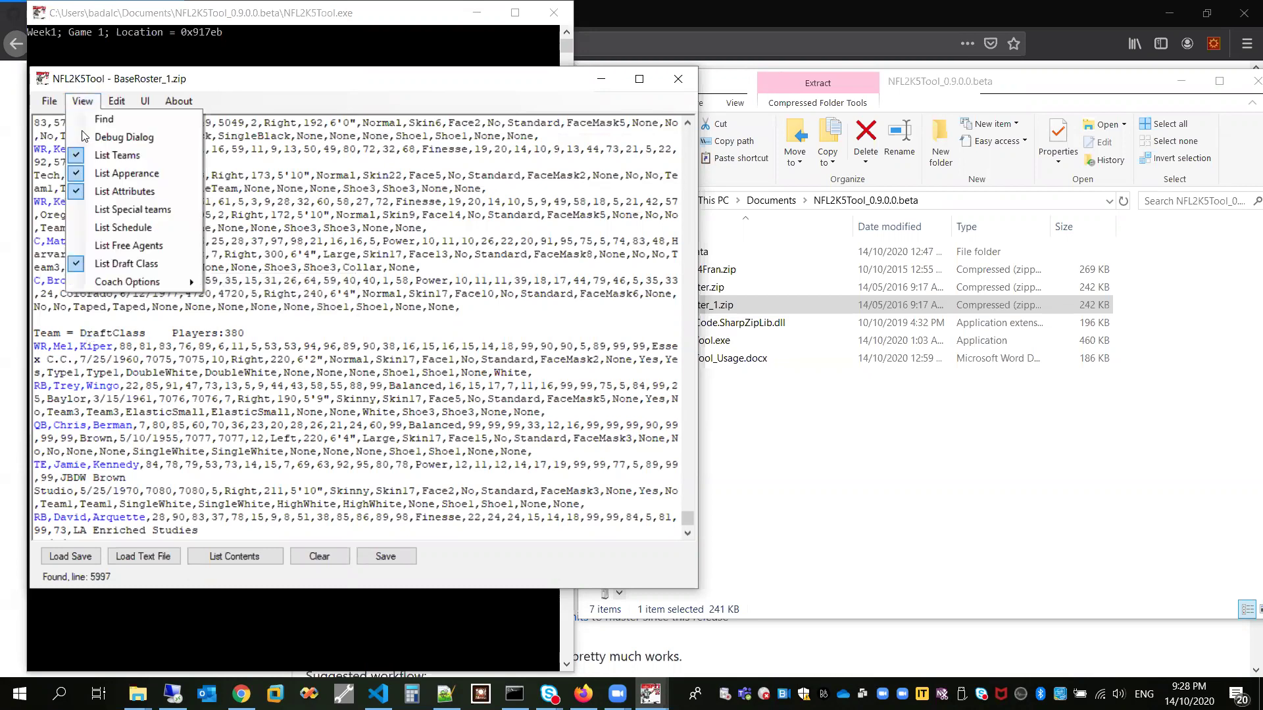
{"action": "left_click", "coordinate": [86, 156]}
{"action": "left_click", "coordinate": [82, 101]}
{"action": "left_click", "coordinate": [125, 263]}
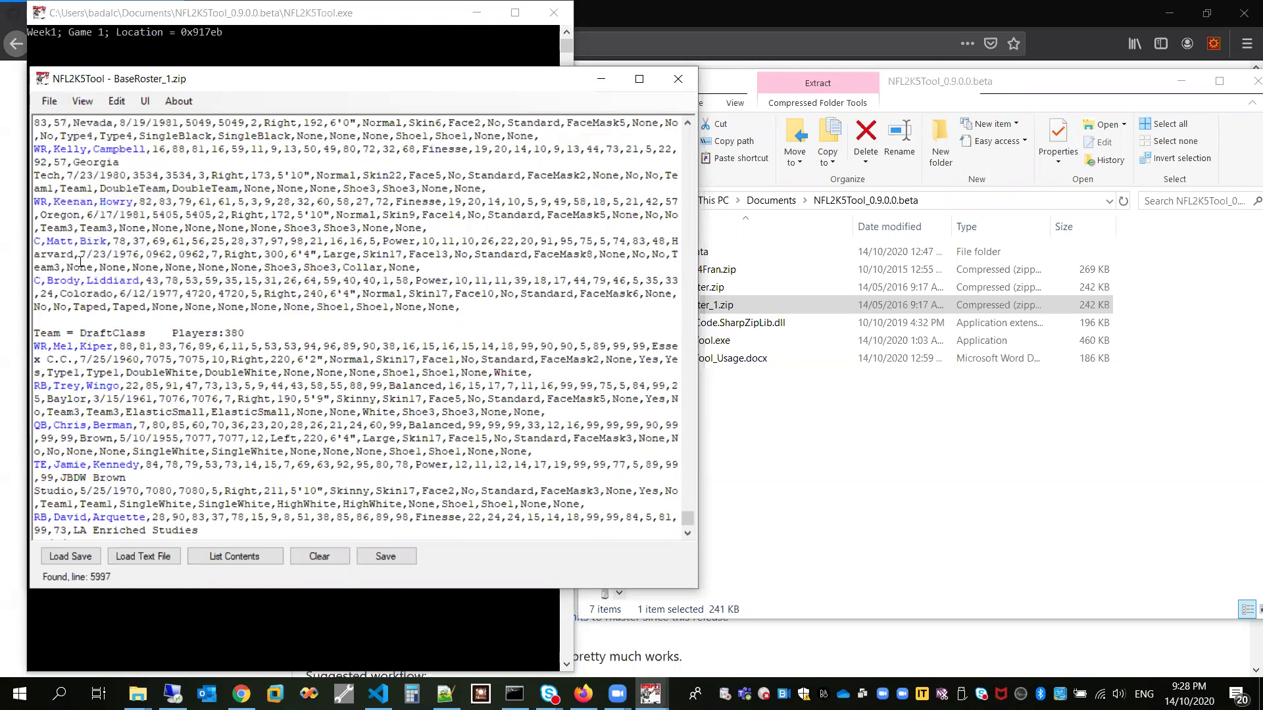
Check the listing options, clear the text area and list the coaches of the loaded roster
{"action": "left_click", "coordinate": [91, 100]}
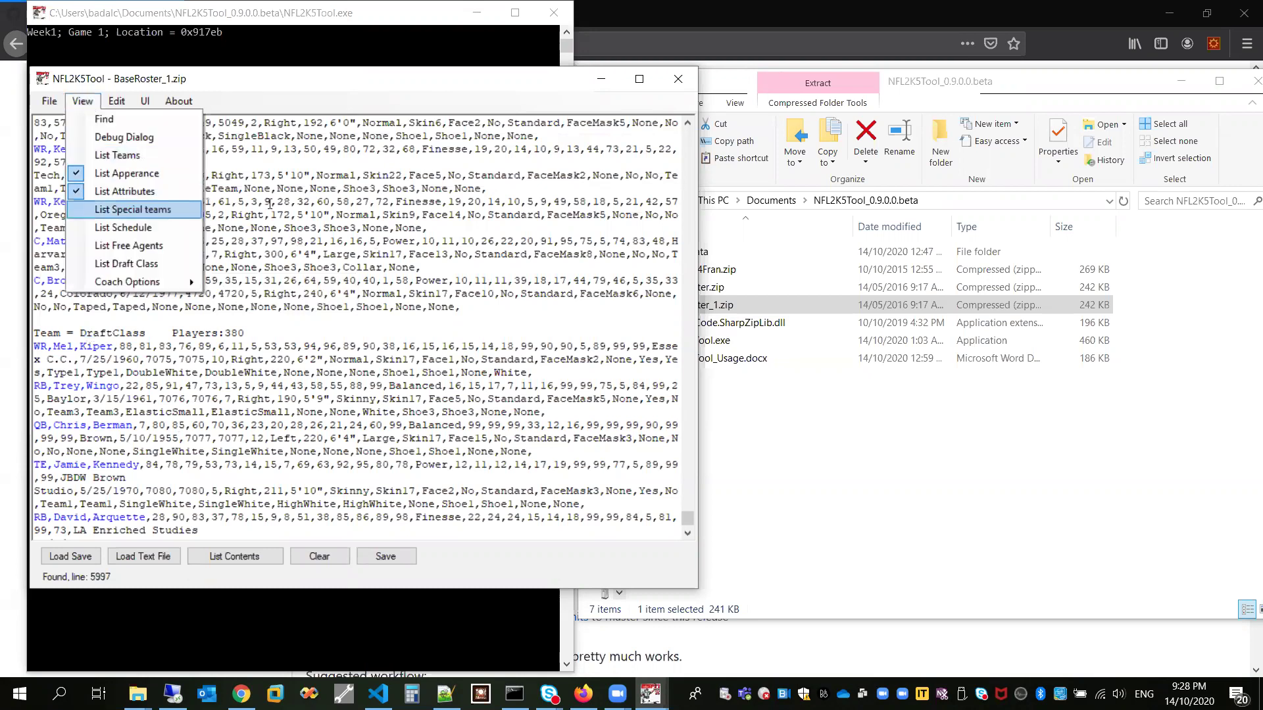
{"action": "left_click", "coordinate": [331, 556]}
{"action": "left_click", "coordinate": [312, 559]}
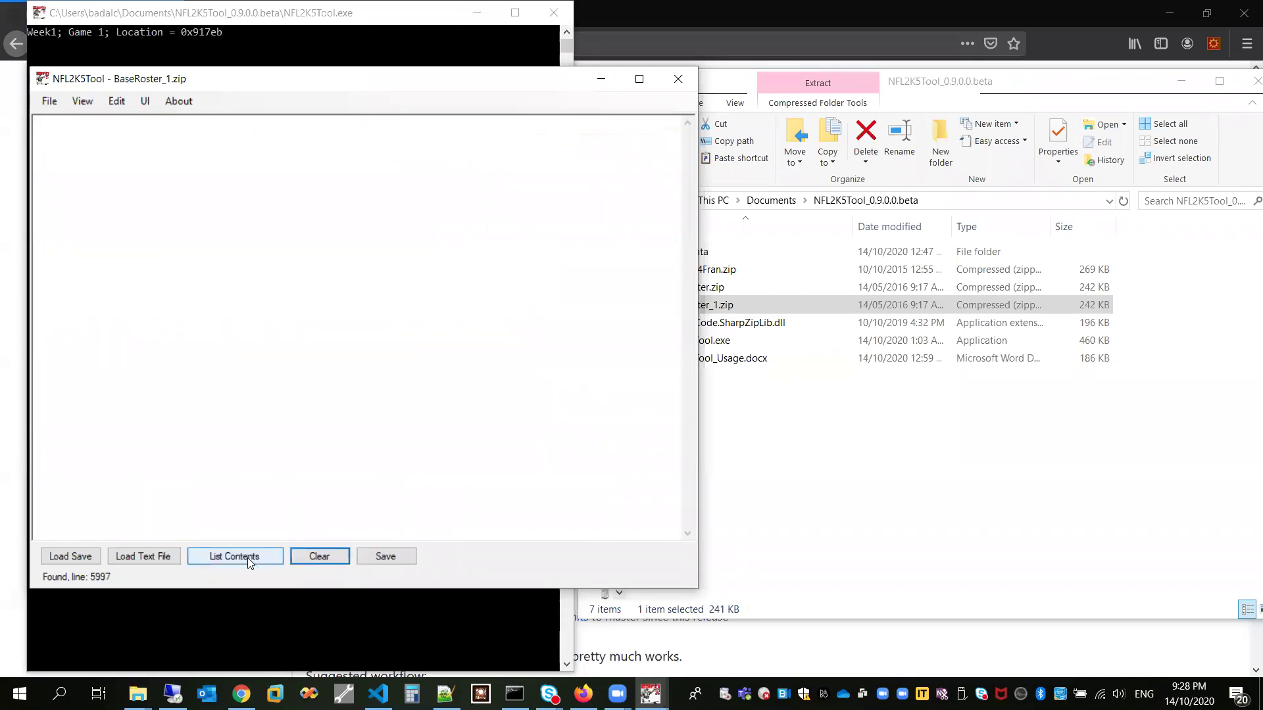
{"action": "left_click", "coordinate": [248, 557]}
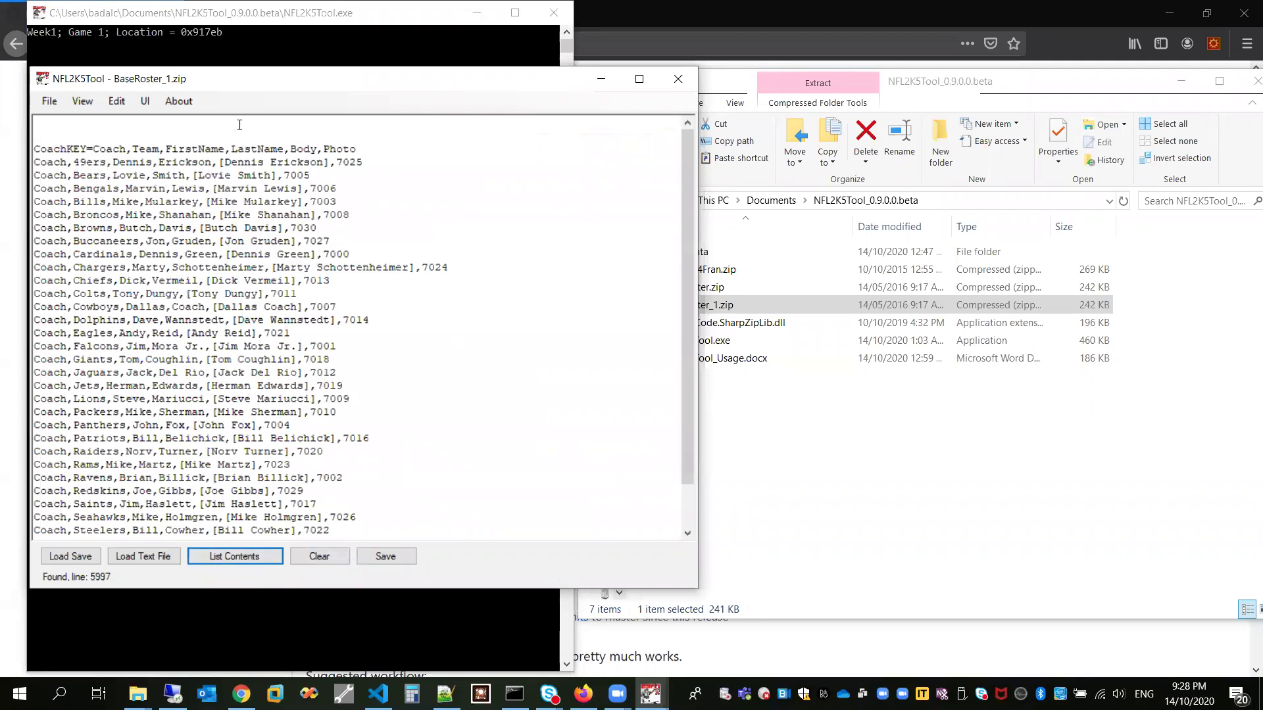
Examine the 49ers coach line, highlighting the whole entry, its body value and its photo number
{"action": "left_click_drag", "start_coordinate": [363, 162], "coordinate": [44, 162]}
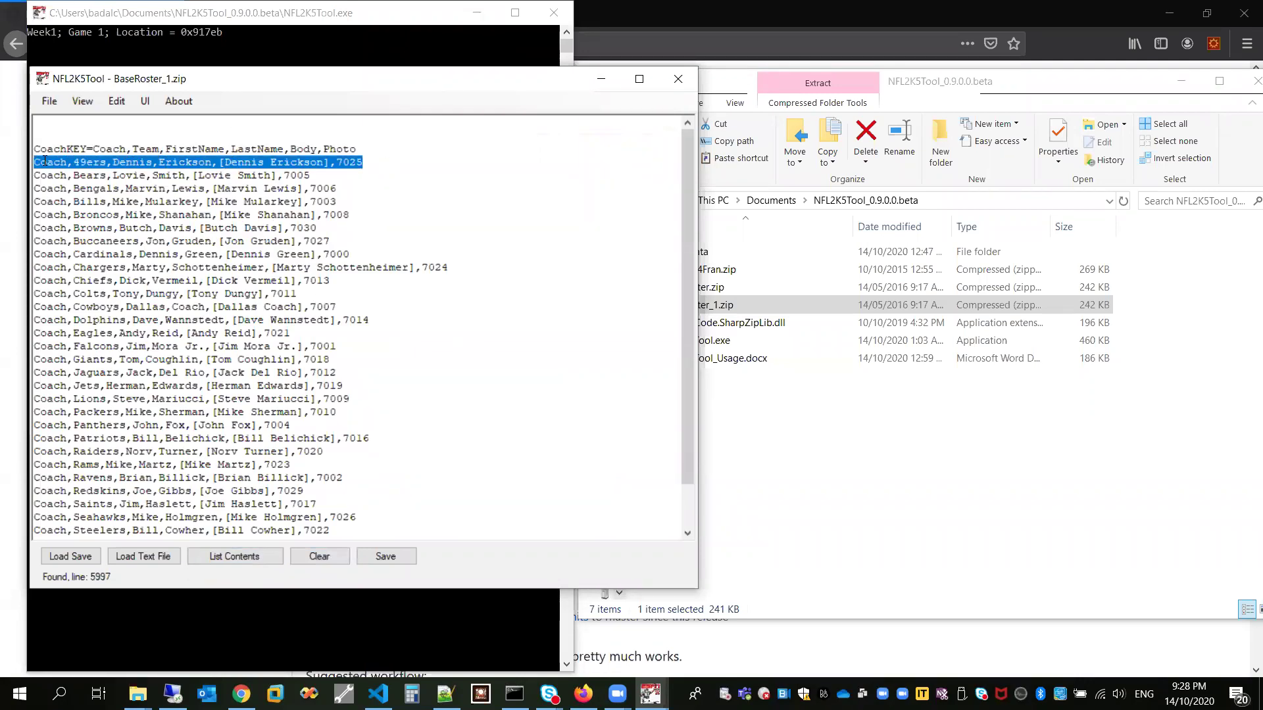
{"action": "left_click", "coordinate": [179, 171]}
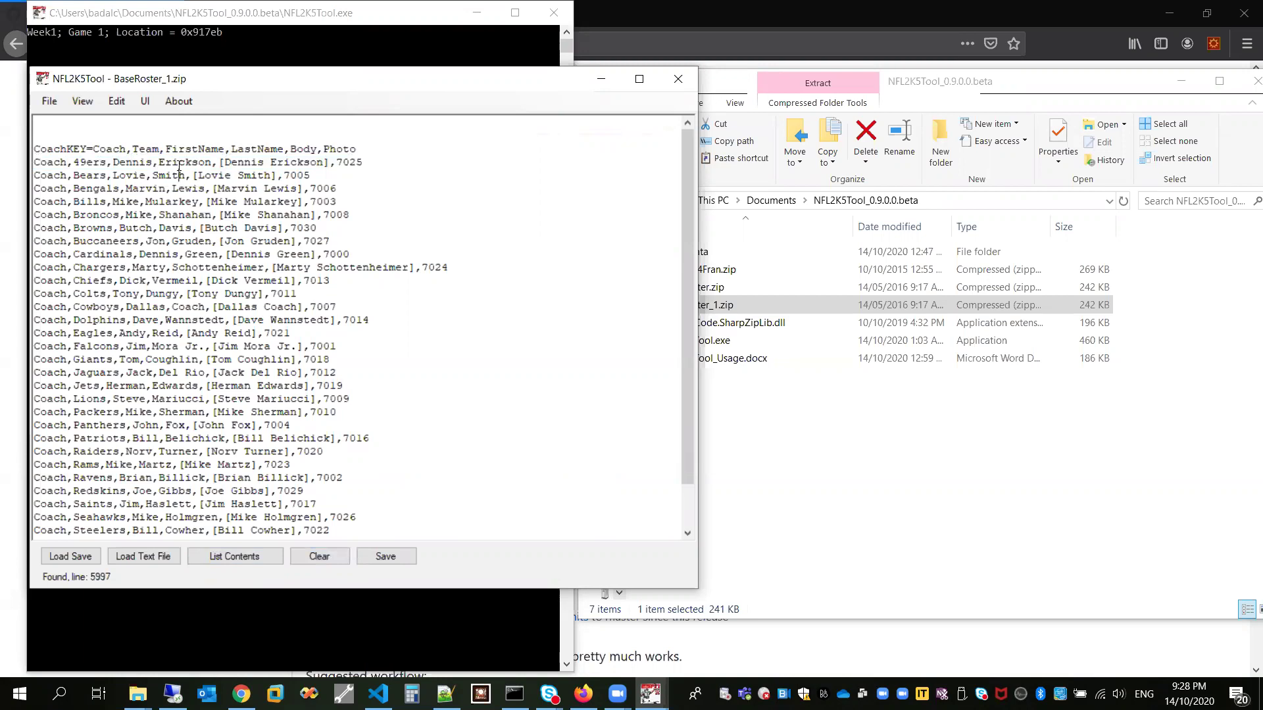
{"action": "left_click_drag", "start_coordinate": [367, 161], "coordinate": [61, 169]}
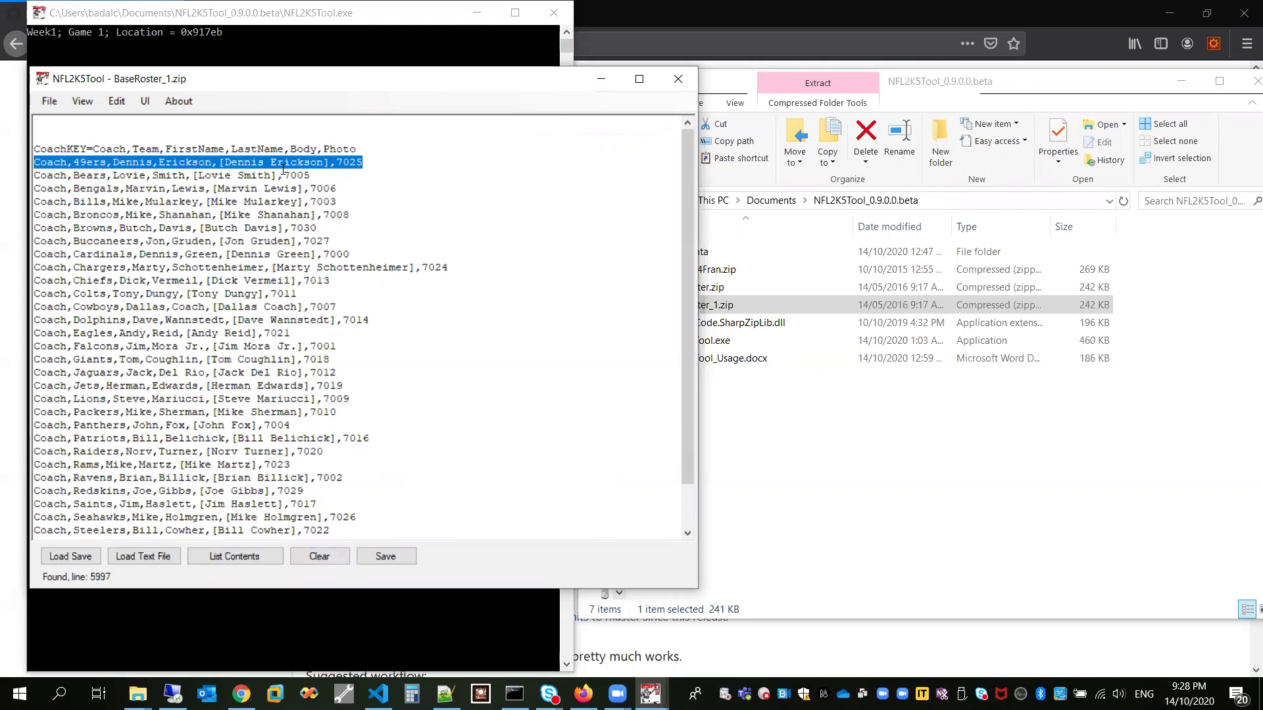
{"action": "left_click", "coordinate": [224, 161]}
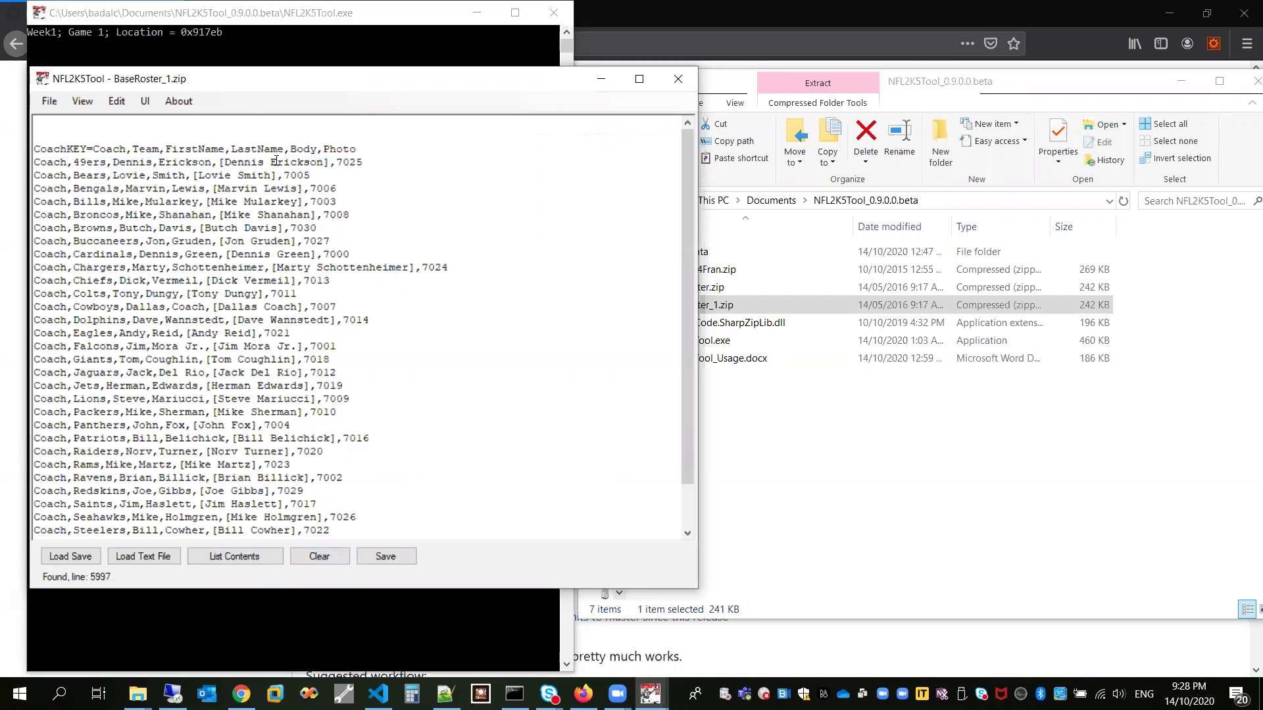
{"action": "left_click_drag", "start_coordinate": [223, 161], "coordinate": [310, 162]}
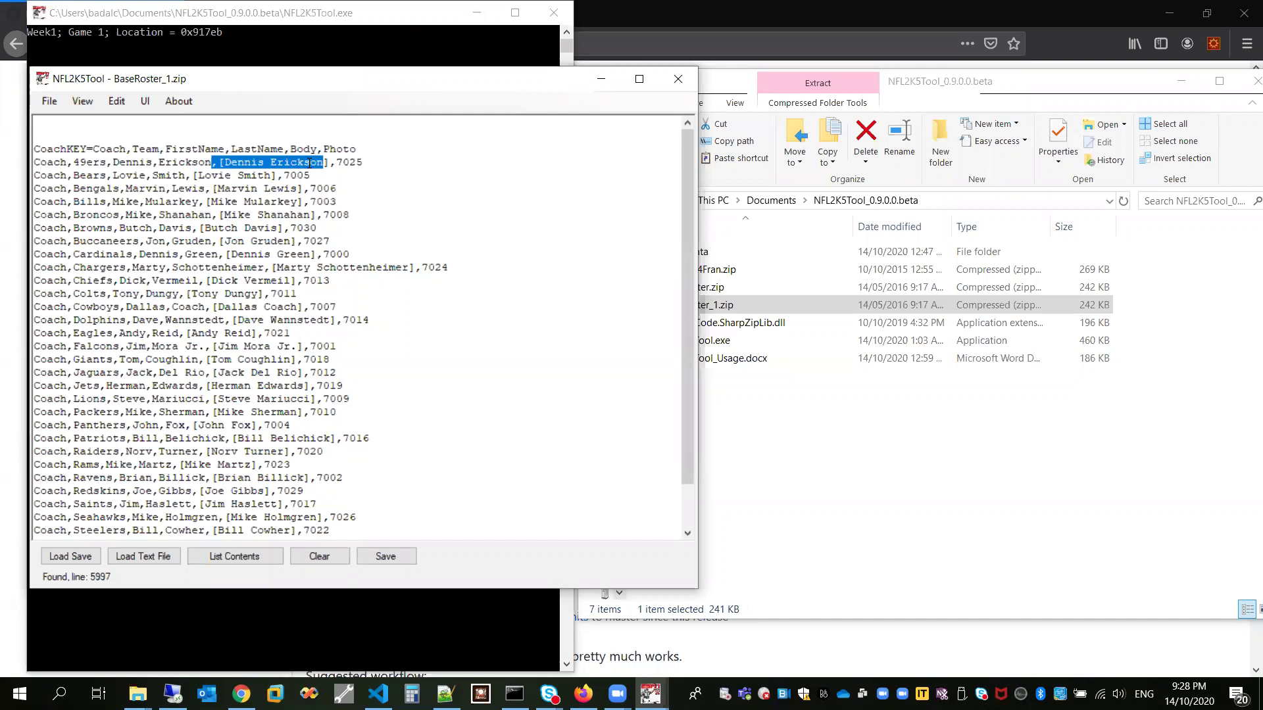
{"action": "left_click_drag", "start_coordinate": [336, 163], "coordinate": [246, 163]}
{"action": "double_click", "coordinate": [342, 162]}
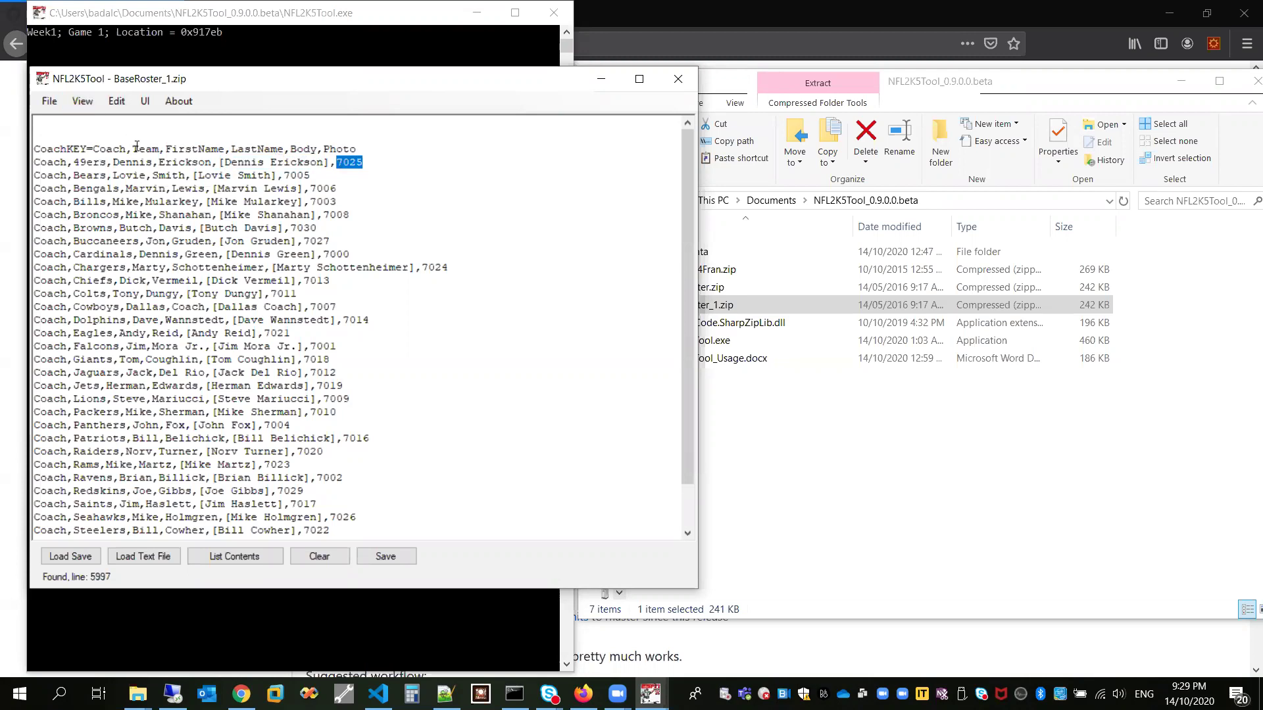
Turn the coach listing off and clear the coach entries from the text area
{"action": "left_click", "coordinate": [82, 103]}
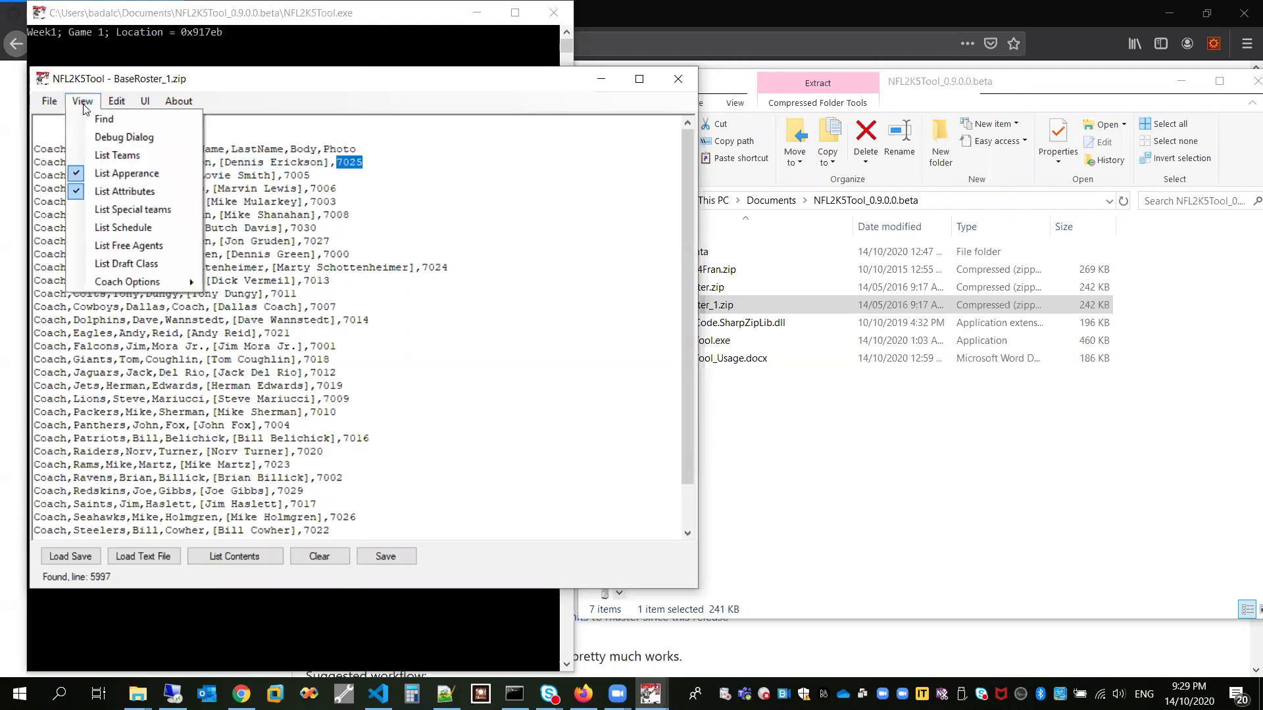
{"action": "mouse_move", "coordinate": [157, 281]}
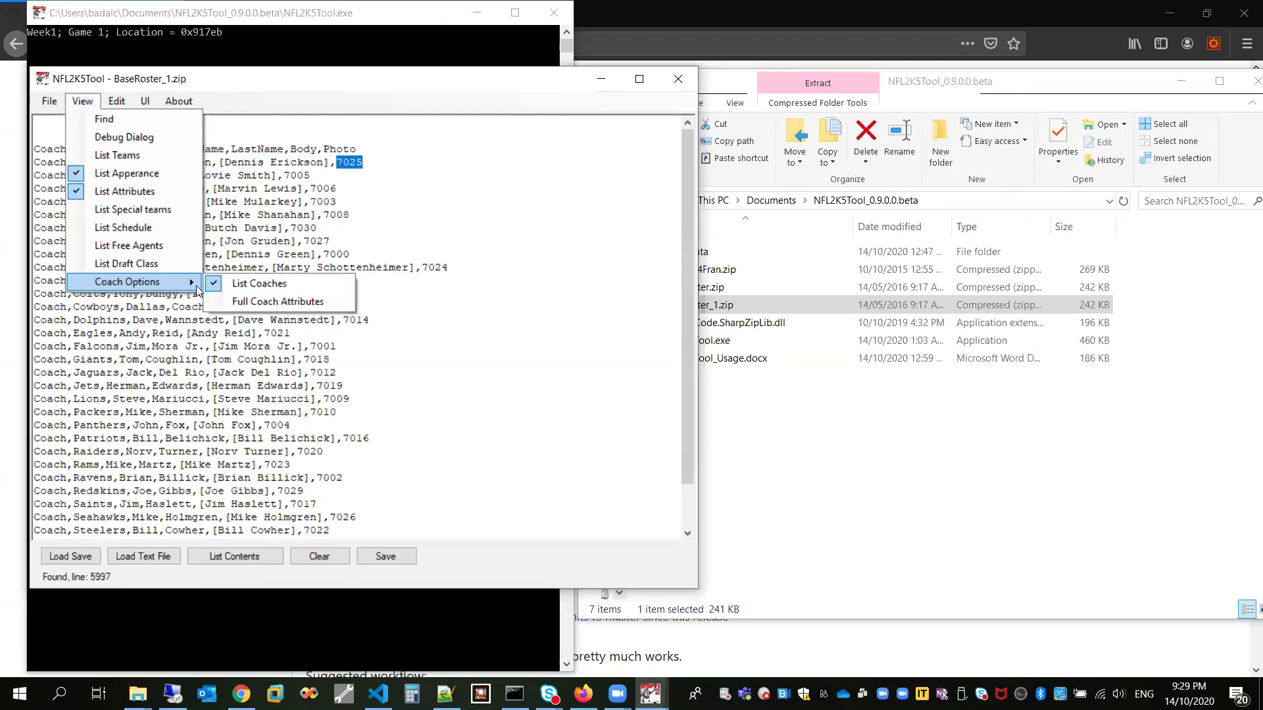
{"action": "left_click", "coordinate": [217, 282]}
{"action": "left_click", "coordinate": [311, 556]}
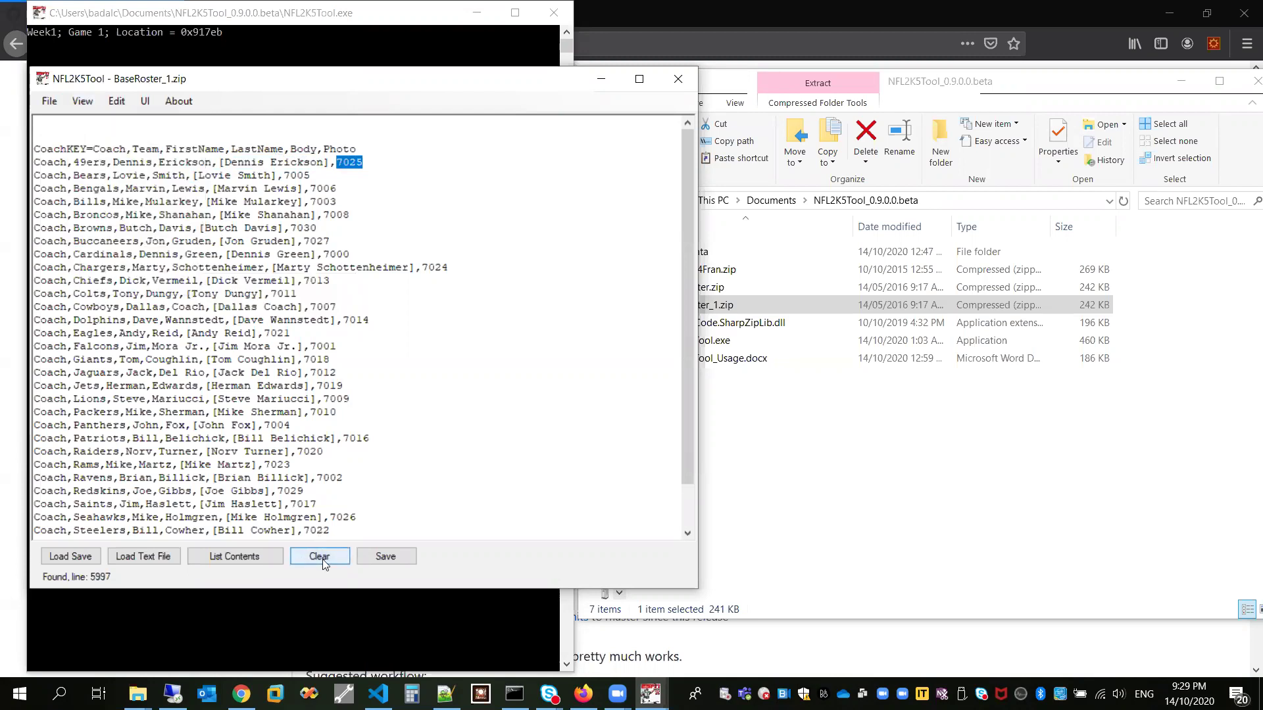
{"action": "left_click", "coordinate": [222, 312]}
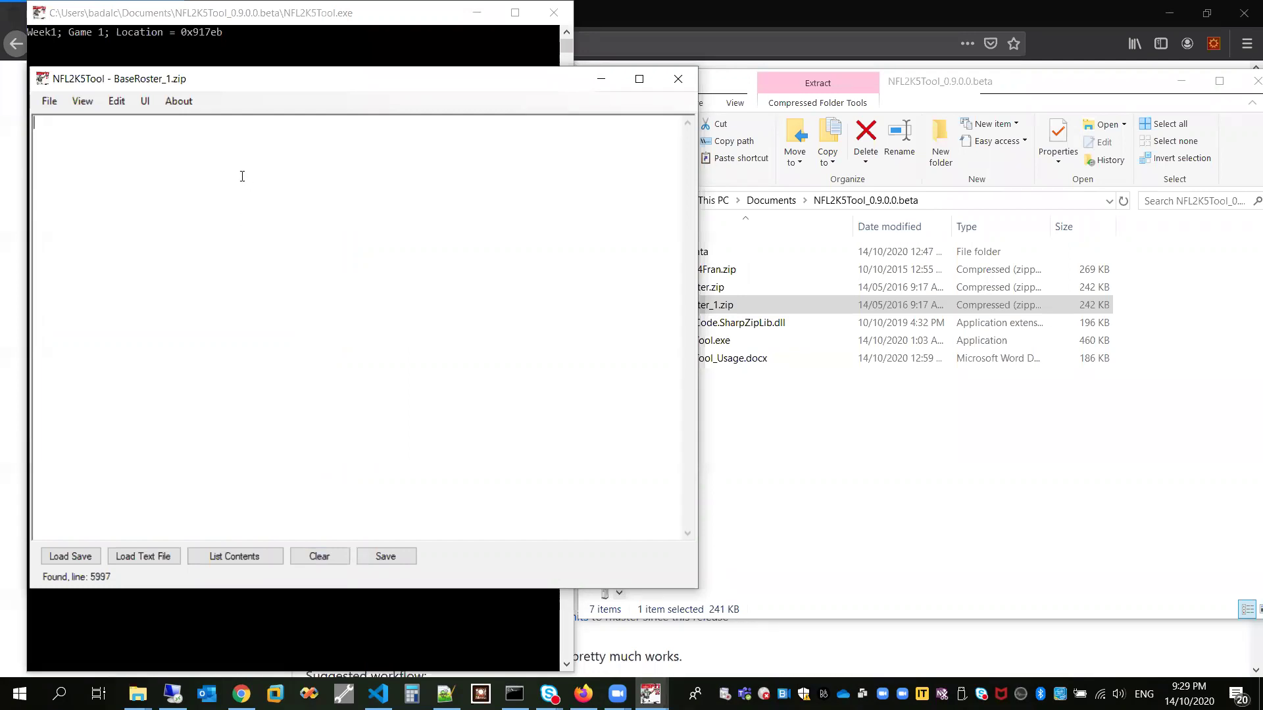
Open the Text Commands reference, arrange it beside the main window and look at the Key and CoachKEY commands
{"action": "left_click", "coordinate": [178, 101]}
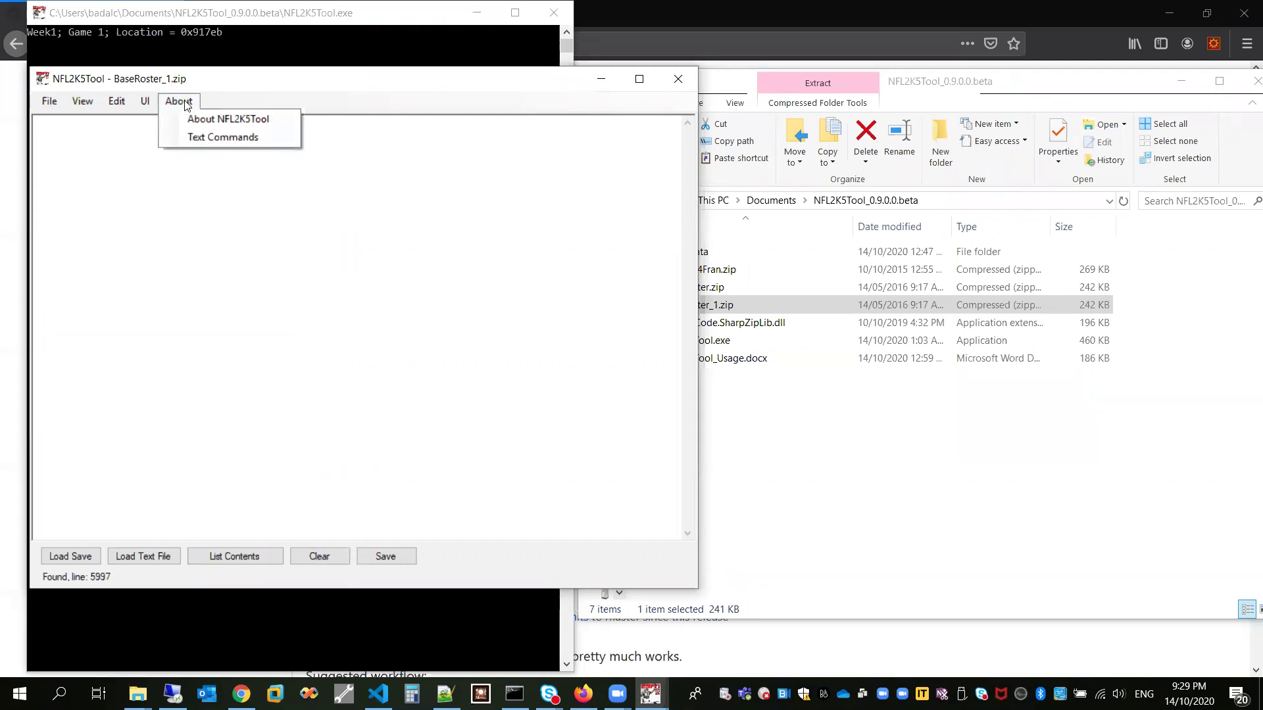
{"action": "left_click", "coordinate": [219, 139]}
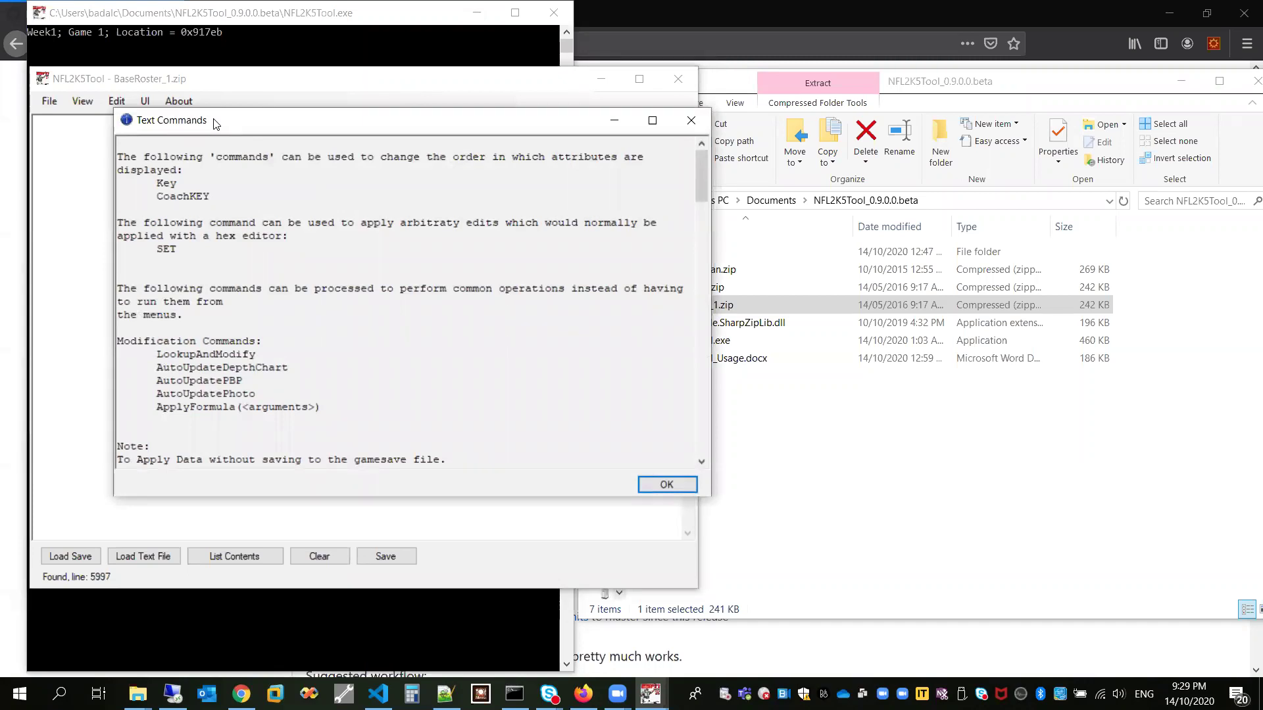
{"action": "left_click_drag", "start_coordinate": [216, 123], "coordinate": [745, 97]}
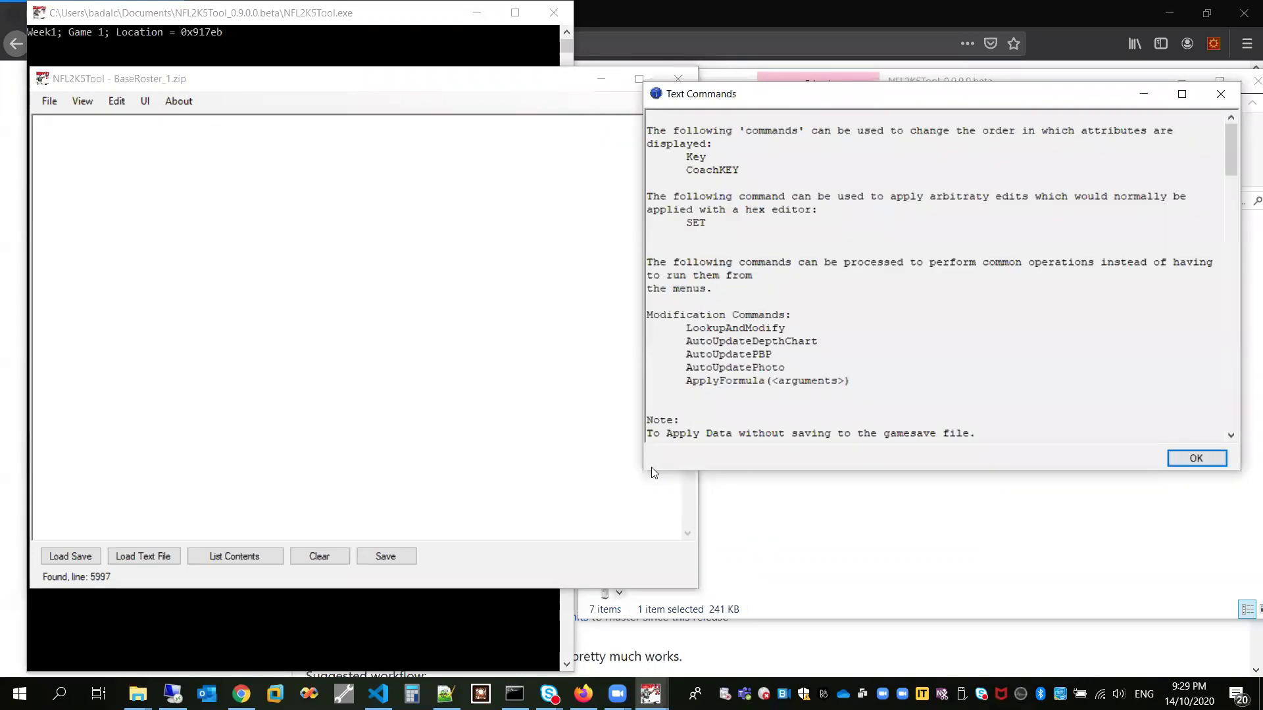
{"action": "left_click", "coordinate": [804, 168]}
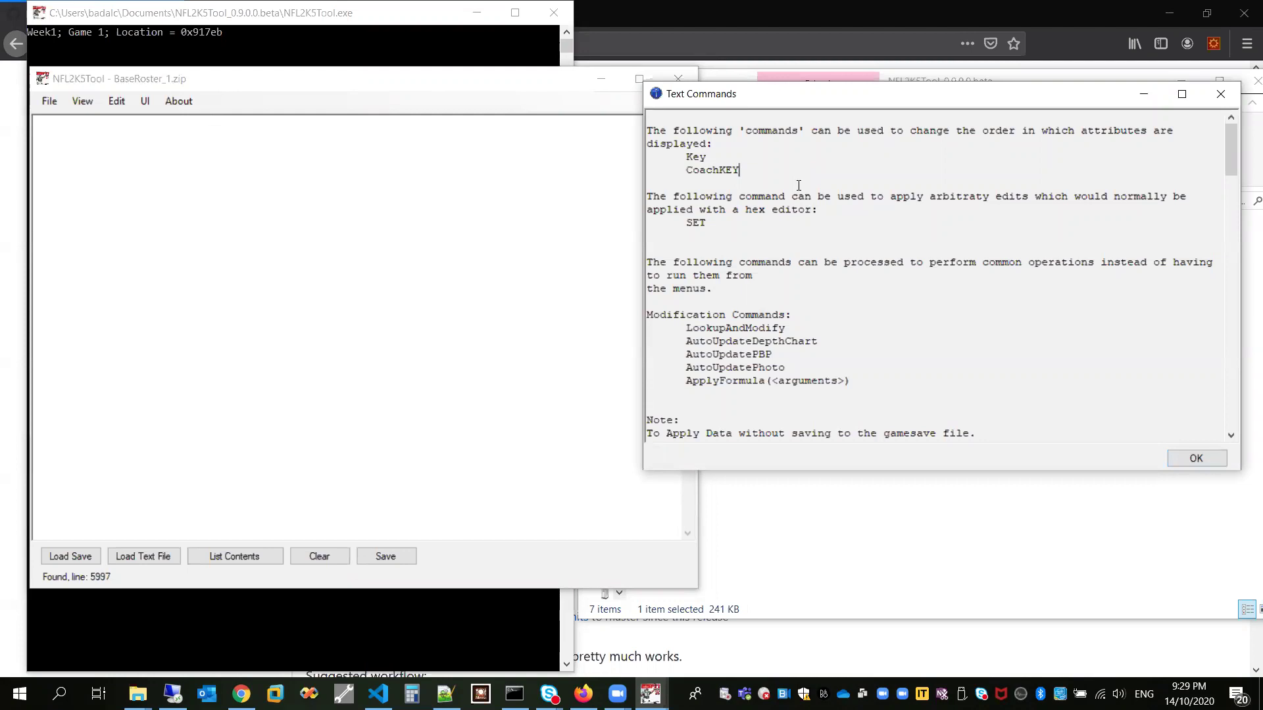
{"action": "left_click", "coordinate": [382, 78]}
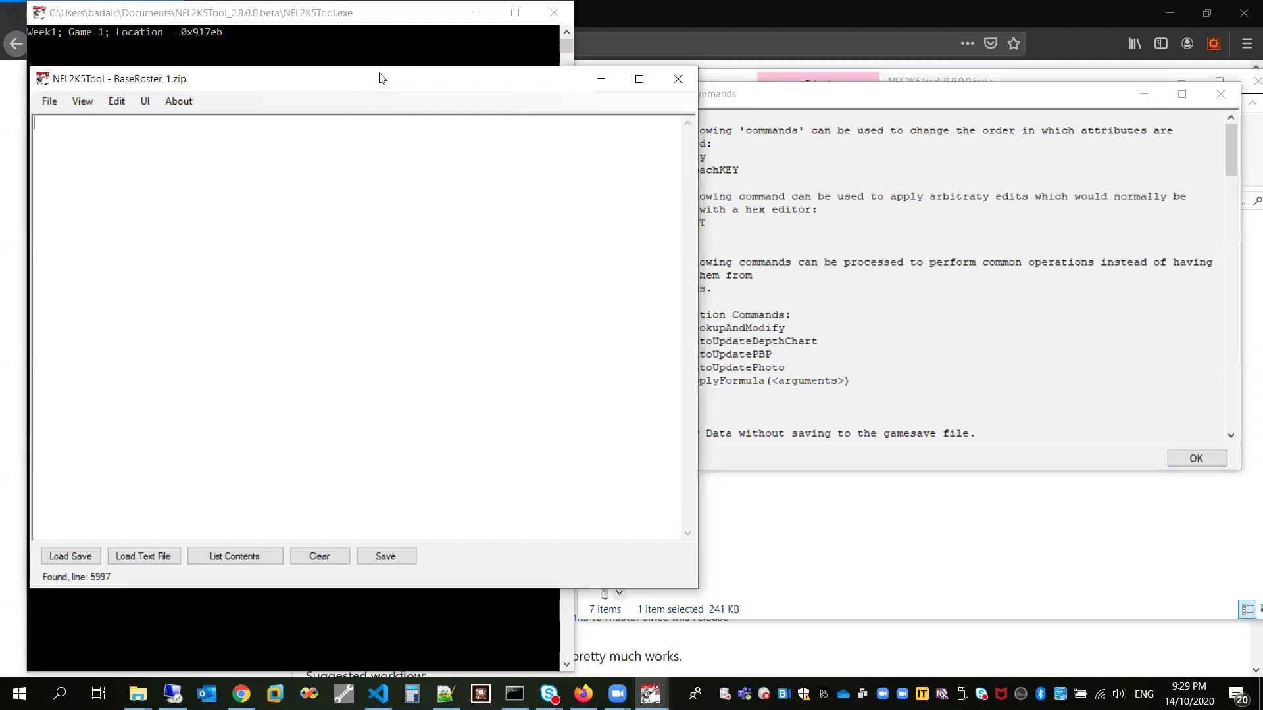
{"action": "left_click_drag", "start_coordinate": [381, 78], "coordinate": [362, 68]}
{"action": "left_click_drag", "start_coordinate": [865, 100], "coordinate": [867, 104]}
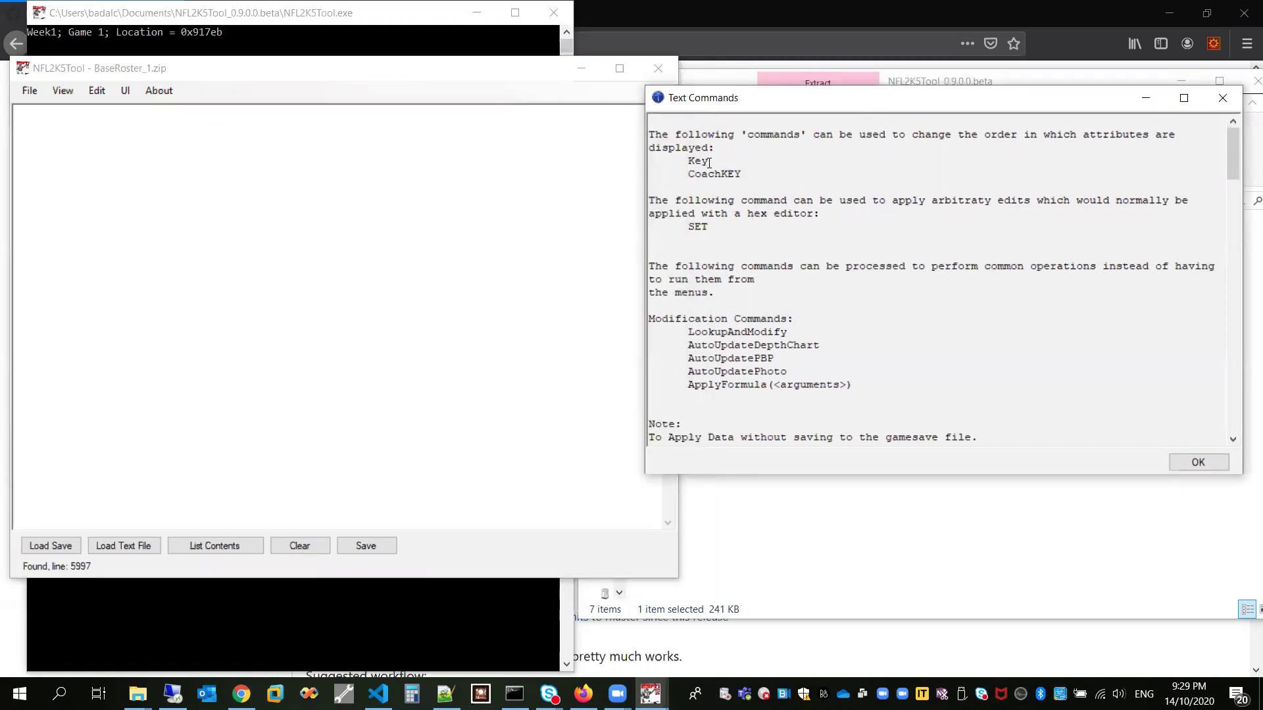
{"action": "left_click_drag", "start_coordinate": [680, 162], "coordinate": [722, 173]}
Turn the team listing back on and list the roster contents
{"action": "left_click", "coordinate": [217, 510]}
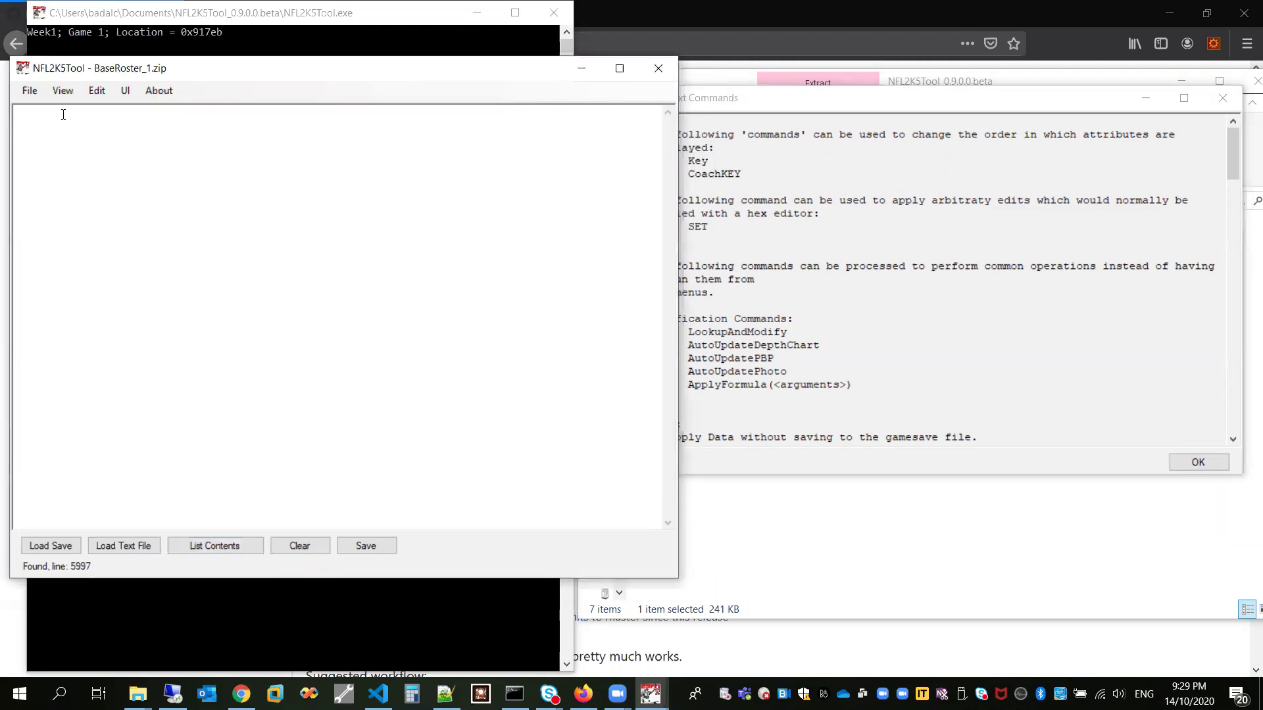
{"action": "left_click", "coordinate": [60, 94]}
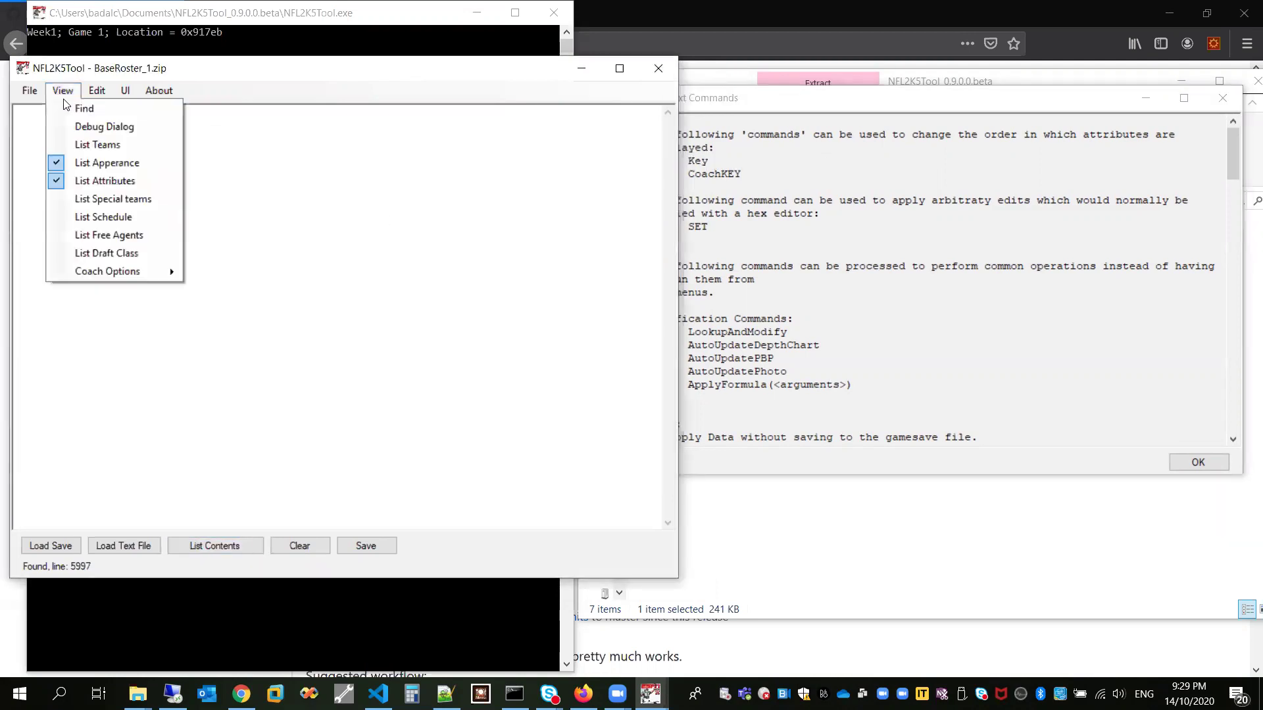
{"action": "left_click", "coordinate": [132, 145]}
{"action": "left_click", "coordinate": [243, 543]}
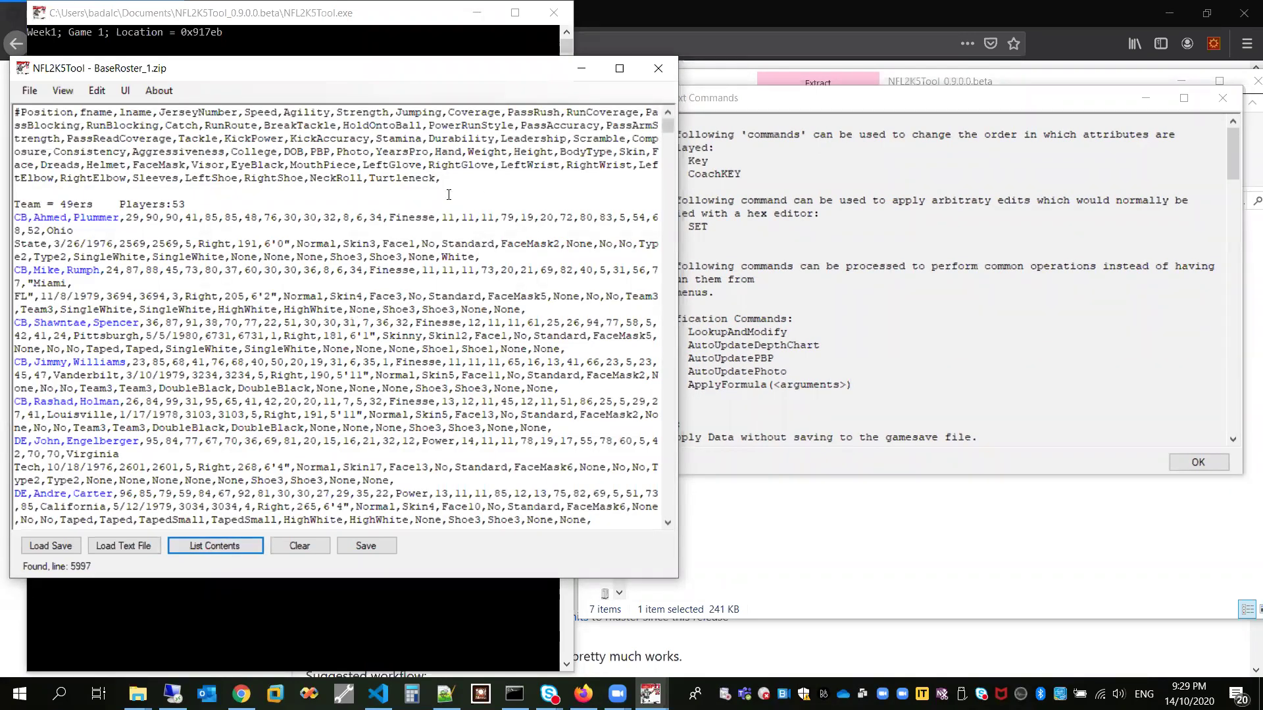
Examine the attribute header line above the 49ers and compare it with the Key command in the Text Commands reference
{"action": "left_click_drag", "start_coordinate": [463, 179], "coordinate": [44, 105]}
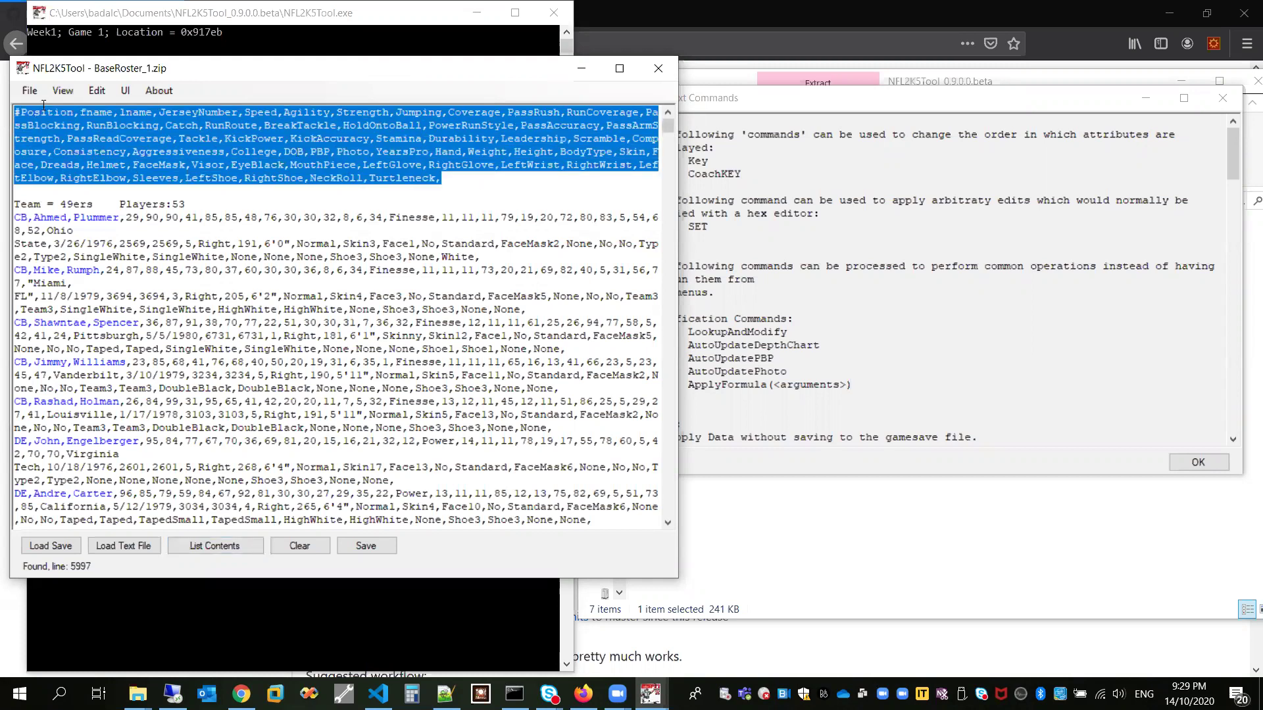
{"action": "left_click", "coordinate": [116, 152]}
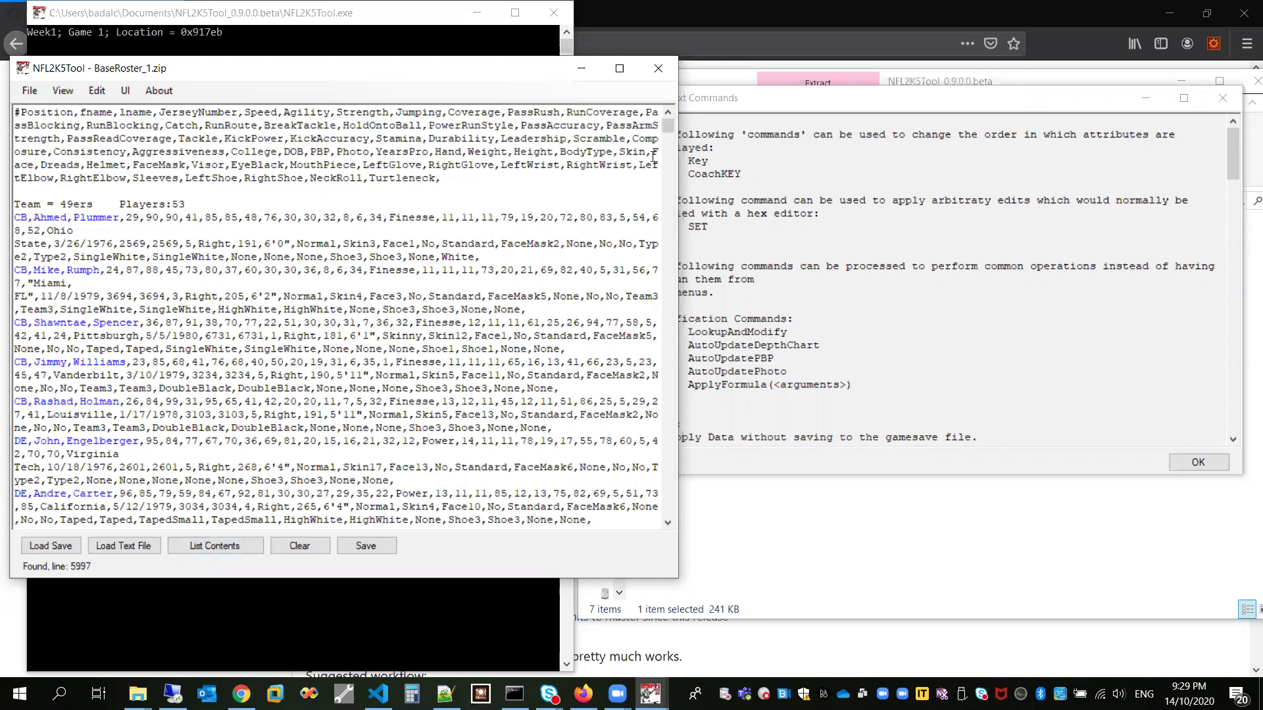
{"action": "double_click", "coordinate": [710, 162]}
{"action": "left_click", "coordinate": [749, 167]}
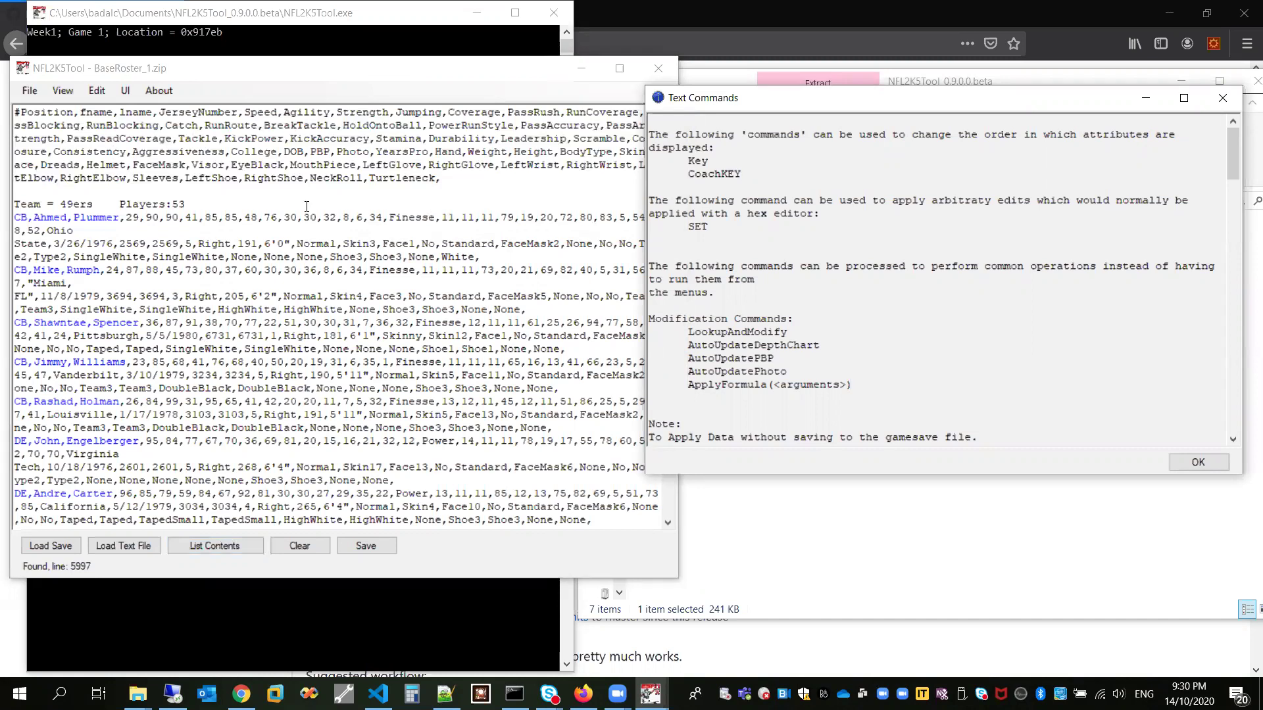
Reduce the attribute header line to position, first name, last name and Turtleneck, and turn it into a Key= command
{"action": "left_click", "coordinate": [368, 176]}
{"action": "left_click_drag", "start_coordinate": [367, 179], "coordinate": [201, 115]}
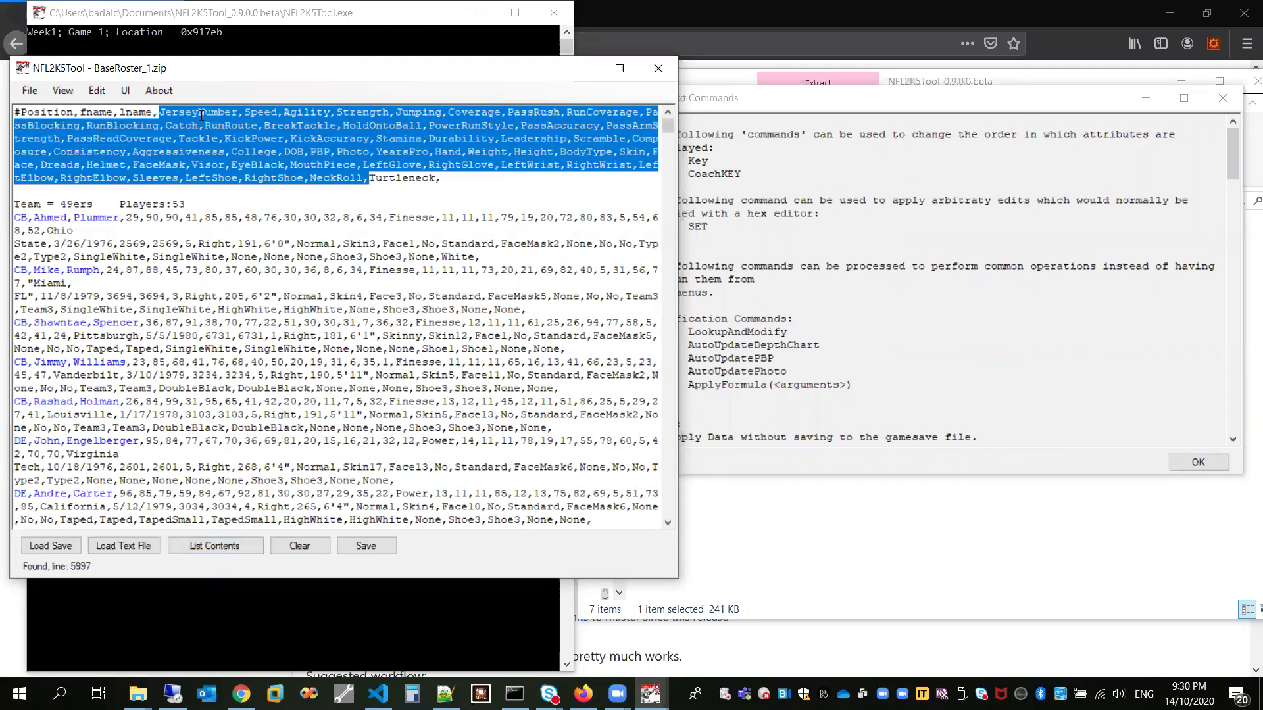
{"action": "key", "text": "Delete"}
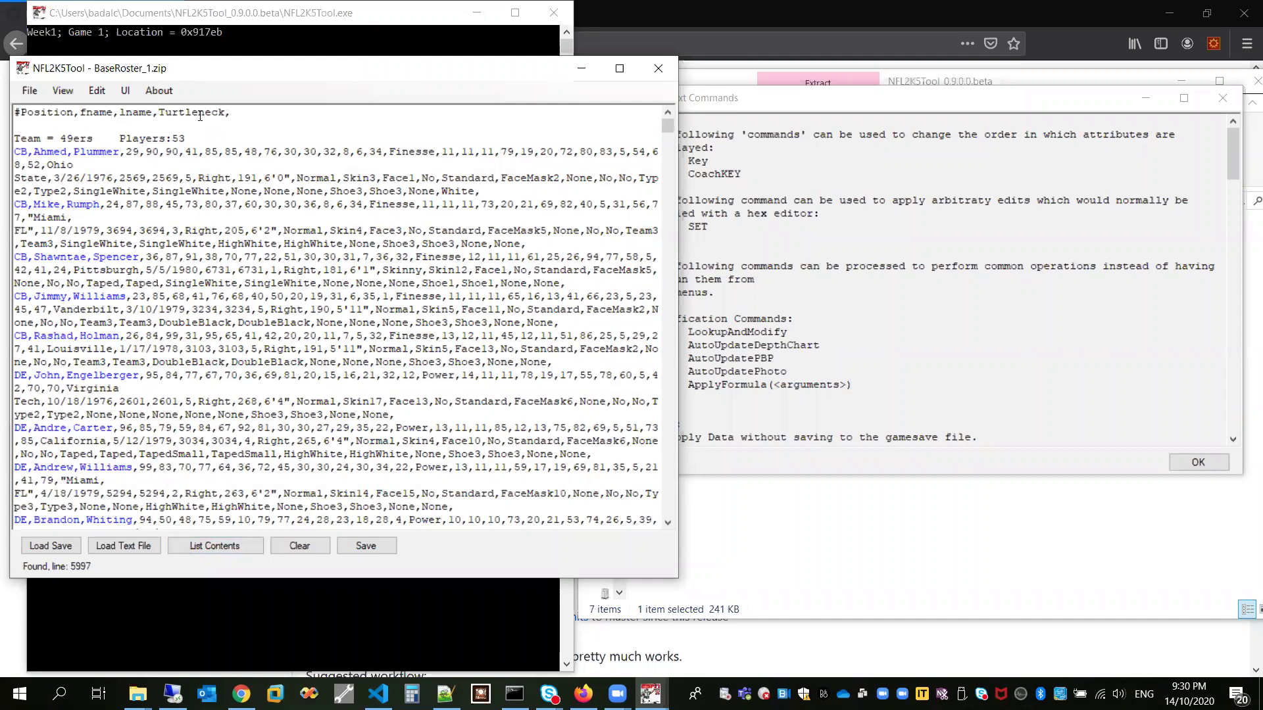
{"action": "key", "text": "ctrl+Home"}
{"action": "key", "text": "shift+Right"}
{"action": "type", "text": "Key="}
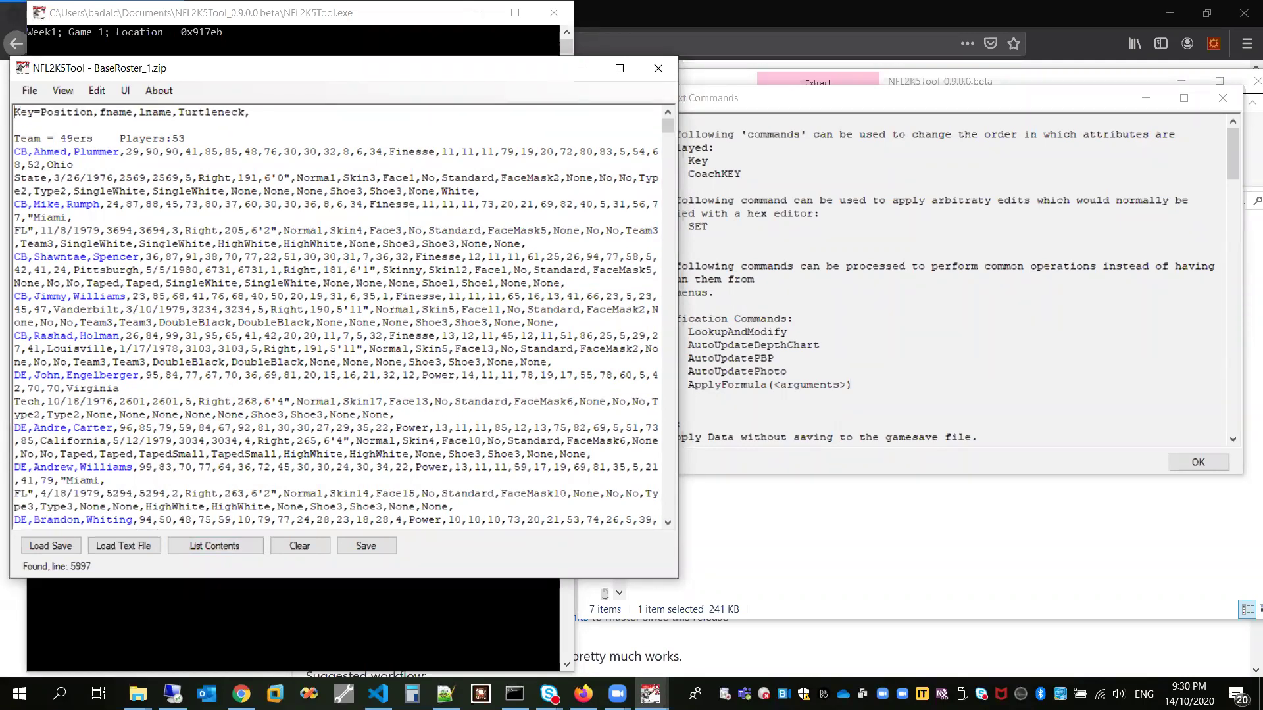
Replace the whole text area with only the Key=Position,fname,lname,Turtleneck, line and apply the data without saving
{"action": "key", "text": "Home"}
{"action": "key", "text": "shift+End"}
{"action": "key", "text": "ctrl+c"}
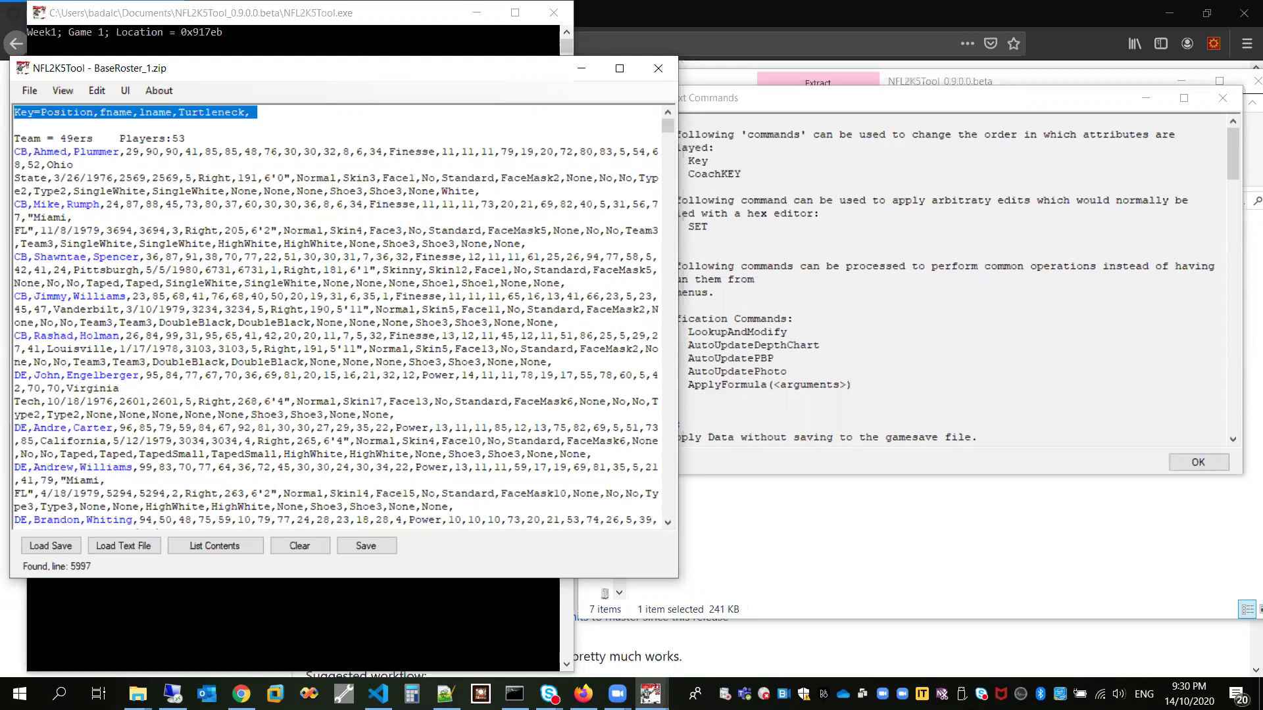
{"action": "left_click", "coordinate": [303, 547]}
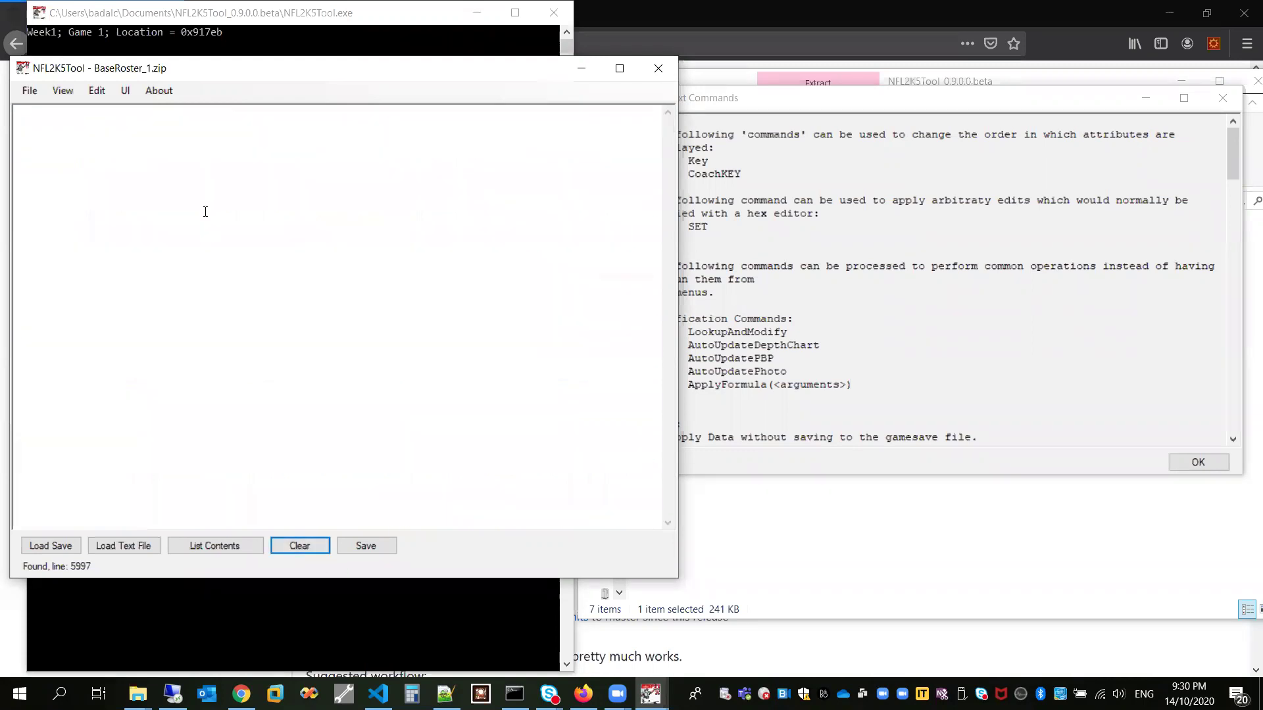
{"action": "left_click", "coordinate": [206, 201]}
{"action": "key", "text": "ctrl+v"}
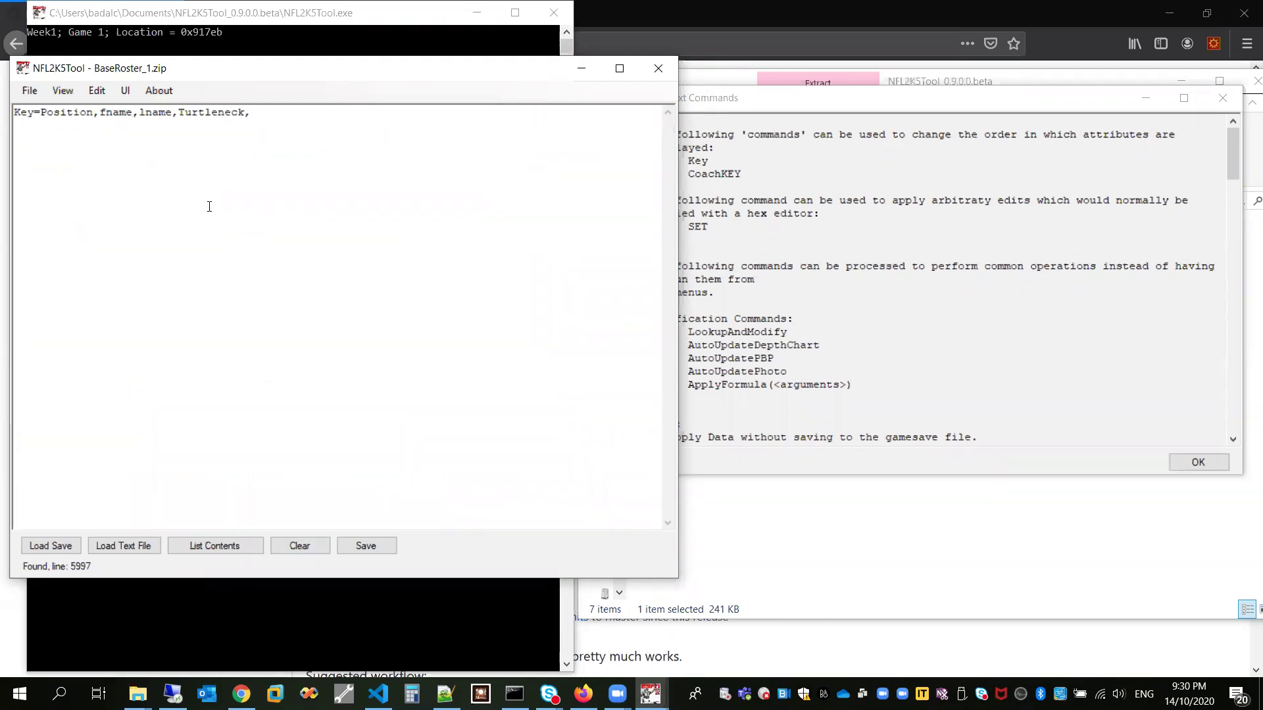
{"action": "left_click", "coordinate": [26, 95]}
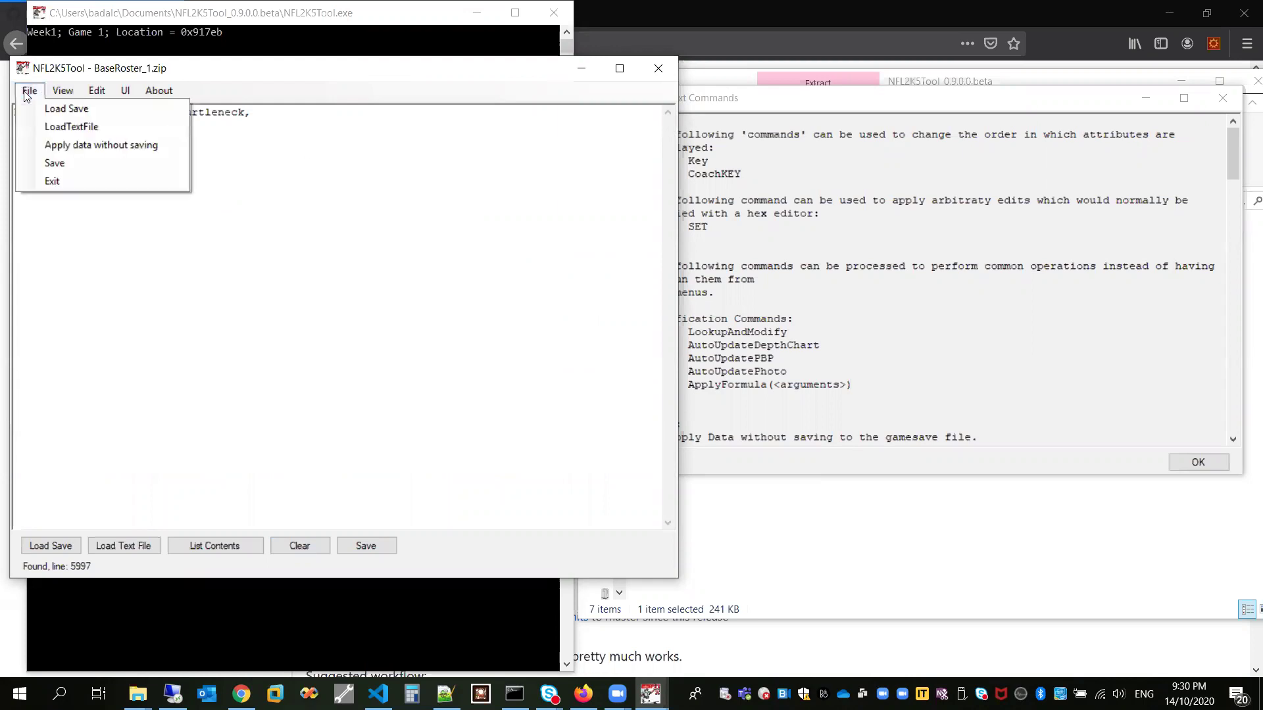
{"action": "left_click", "coordinate": [93, 144]}
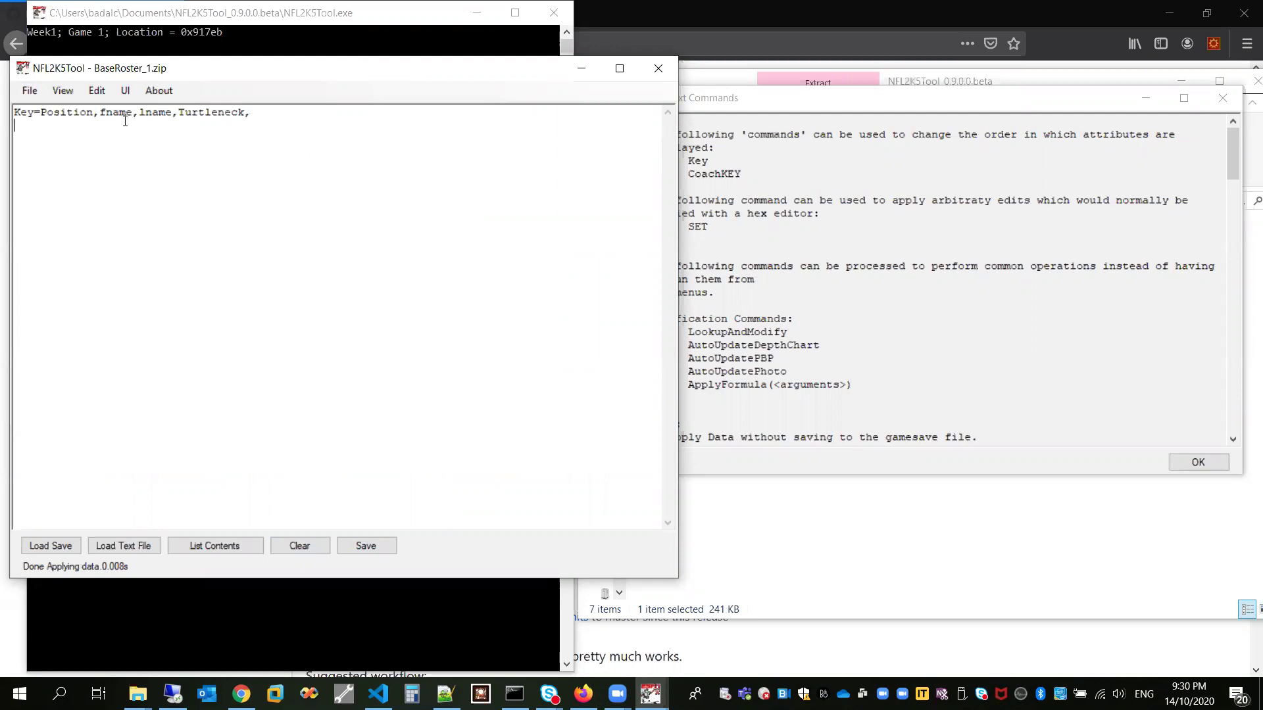
List the roster contents with the reduced key and check the first player's Turtleneck value against the header
{"action": "left_click", "coordinate": [281, 125]}
{"action": "left_click", "coordinate": [221, 552]}
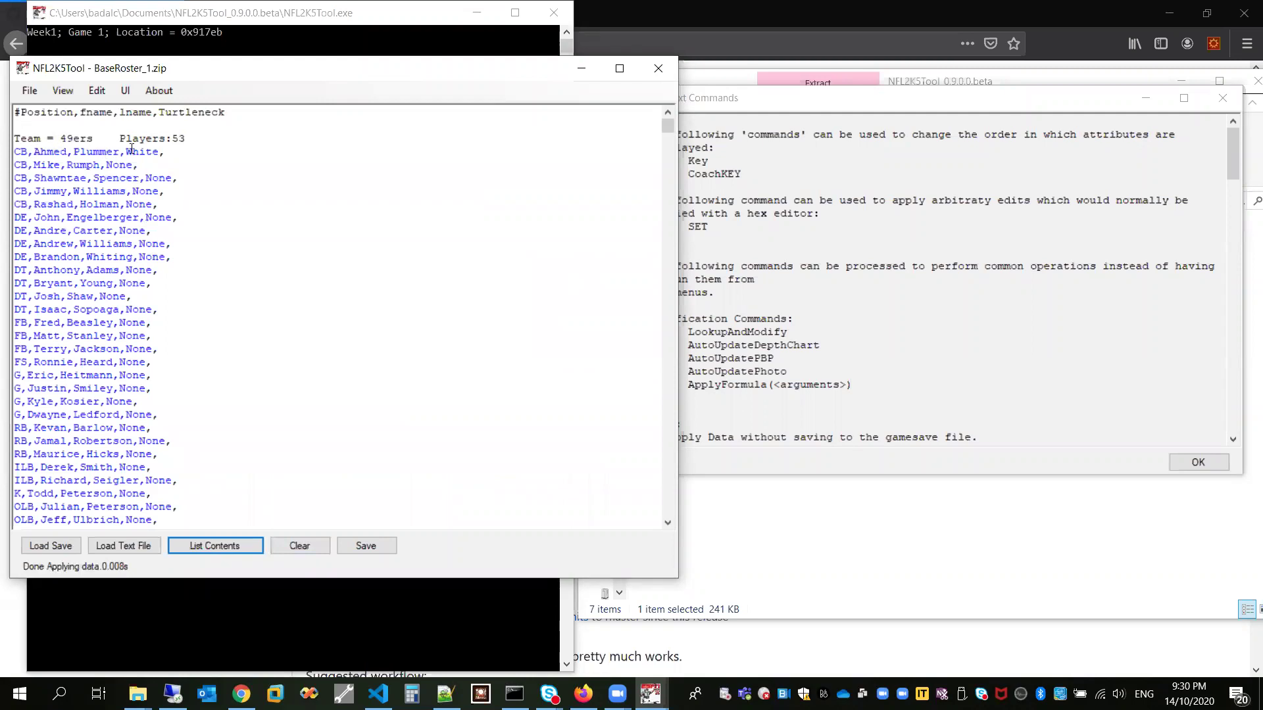
{"action": "left_click_drag", "start_coordinate": [183, 153], "coordinate": [138, 155]}
{"action": "left_click", "coordinate": [183, 156]}
{"action": "double_click", "coordinate": [189, 112]}
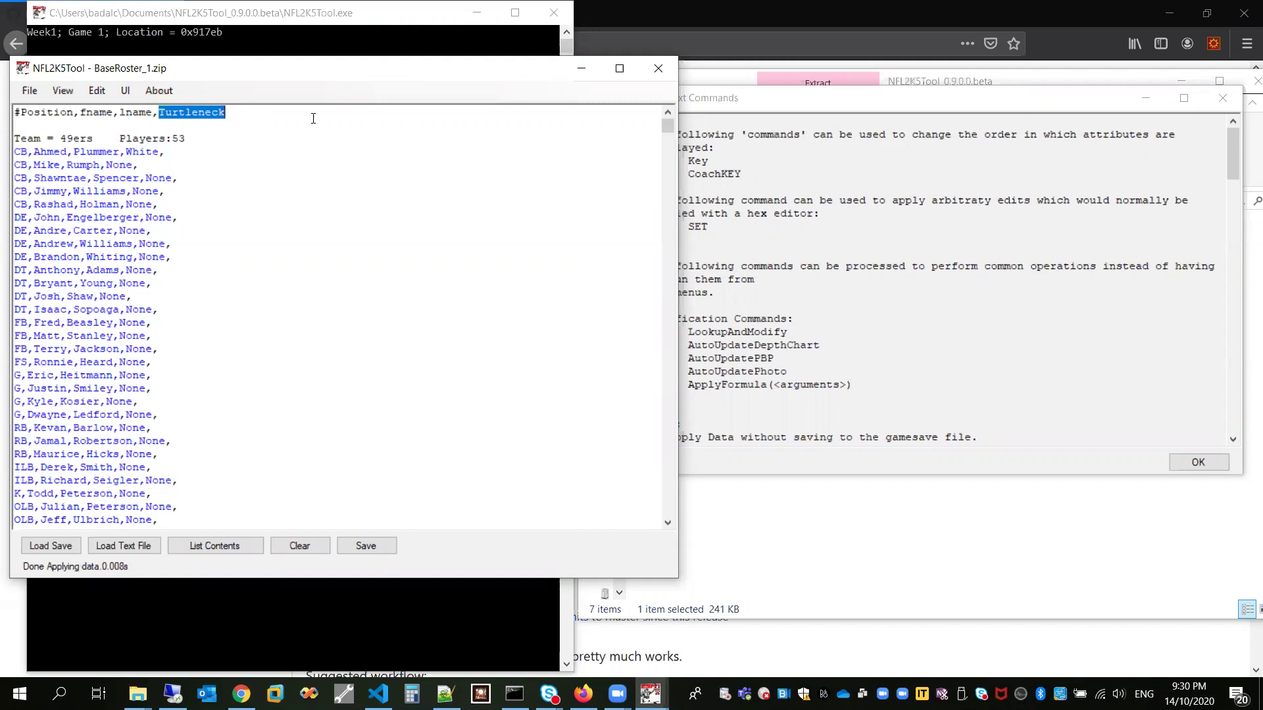
Add Photo and Skin to the attribute header line and turn it into Key=Position,fname,lname,Turtleneck,Photo,Skin
{"action": "left_click", "coordinate": [313, 119]}
{"action": "type", "text": ",P"}
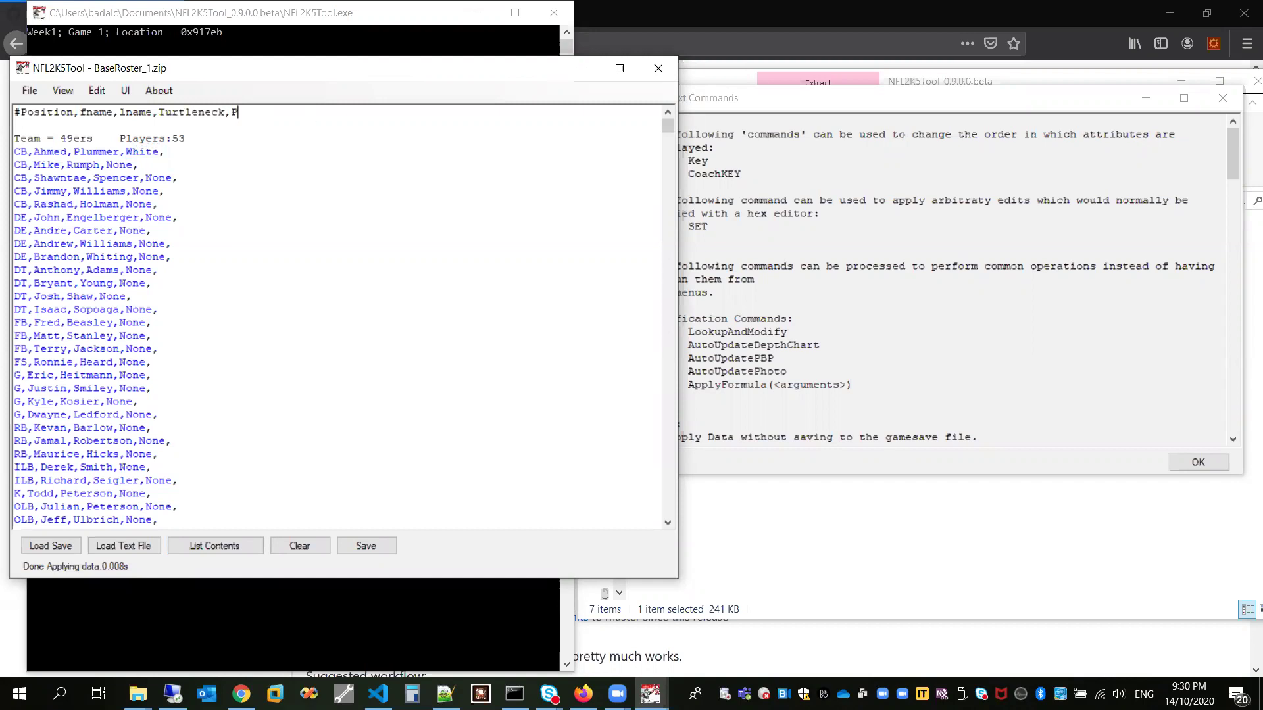
{"action": "type", "text": "hoto,Skin"}
{"action": "key", "text": "shift+Home"}
{"action": "key", "text": "Left"}
{"action": "key", "text": "shift+Right"}
{"action": "type", "text": "Key="}
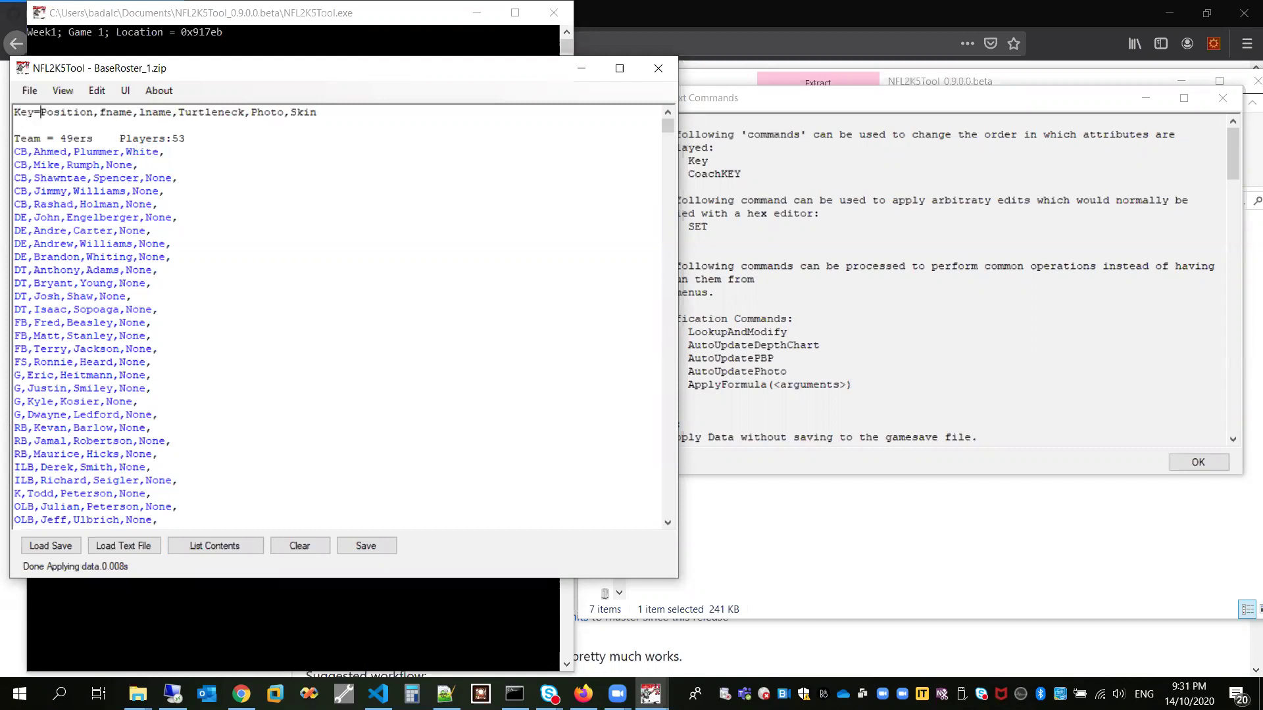
Apply the extended Key line on its own without saving, and list the roster contents again from an empty text area
{"action": "key", "text": "shift+End"}
{"action": "key", "text": "ctrl+c"}
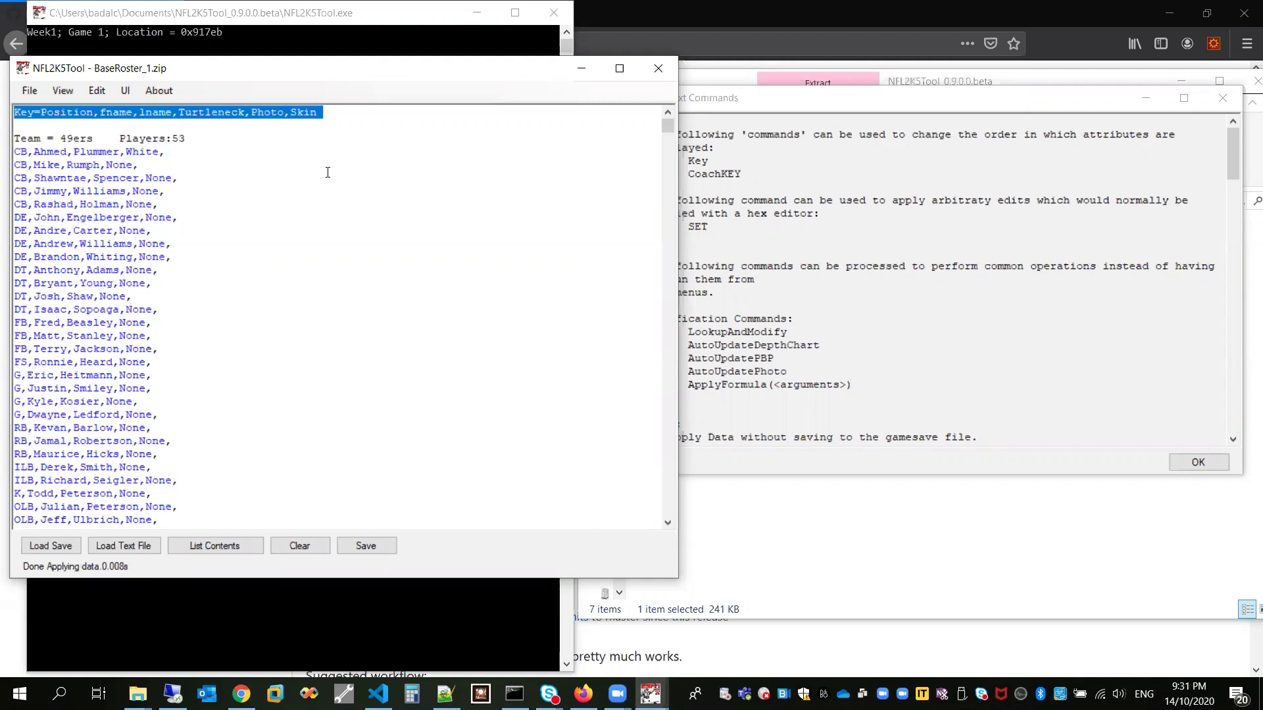
{"action": "left_click", "coordinate": [317, 545]}
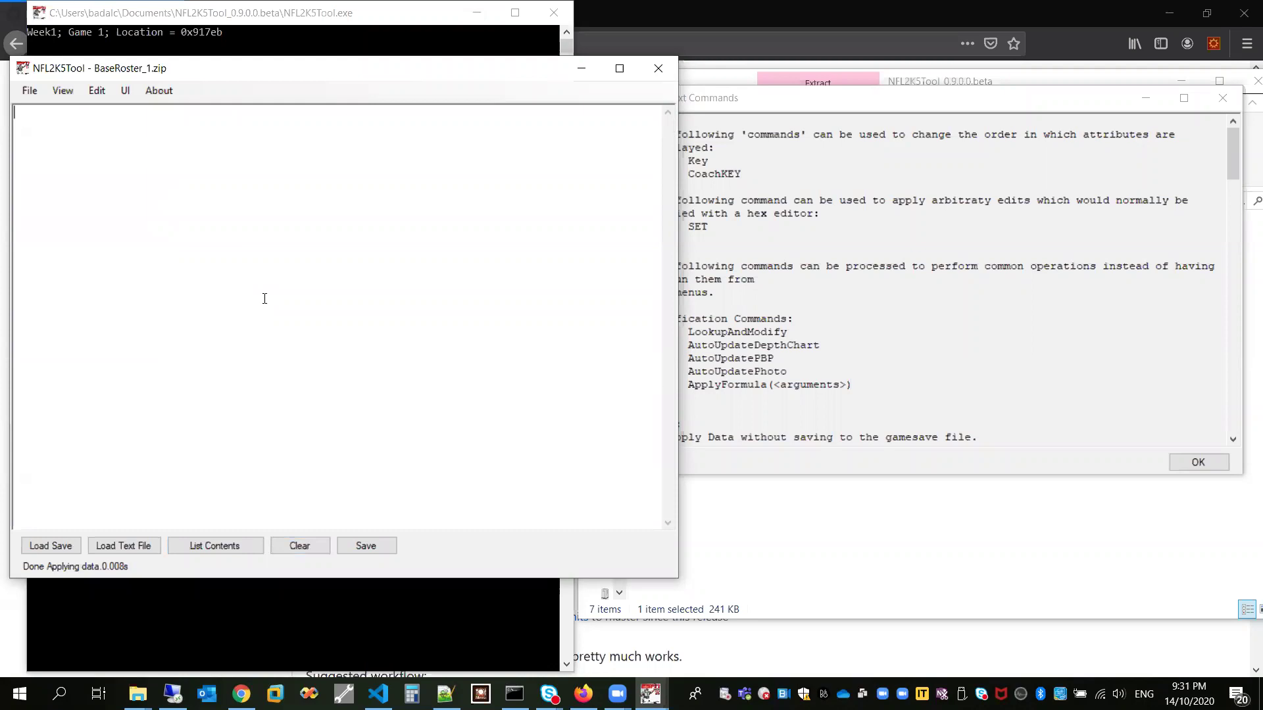
{"action": "key", "text": "ctrl+v"}
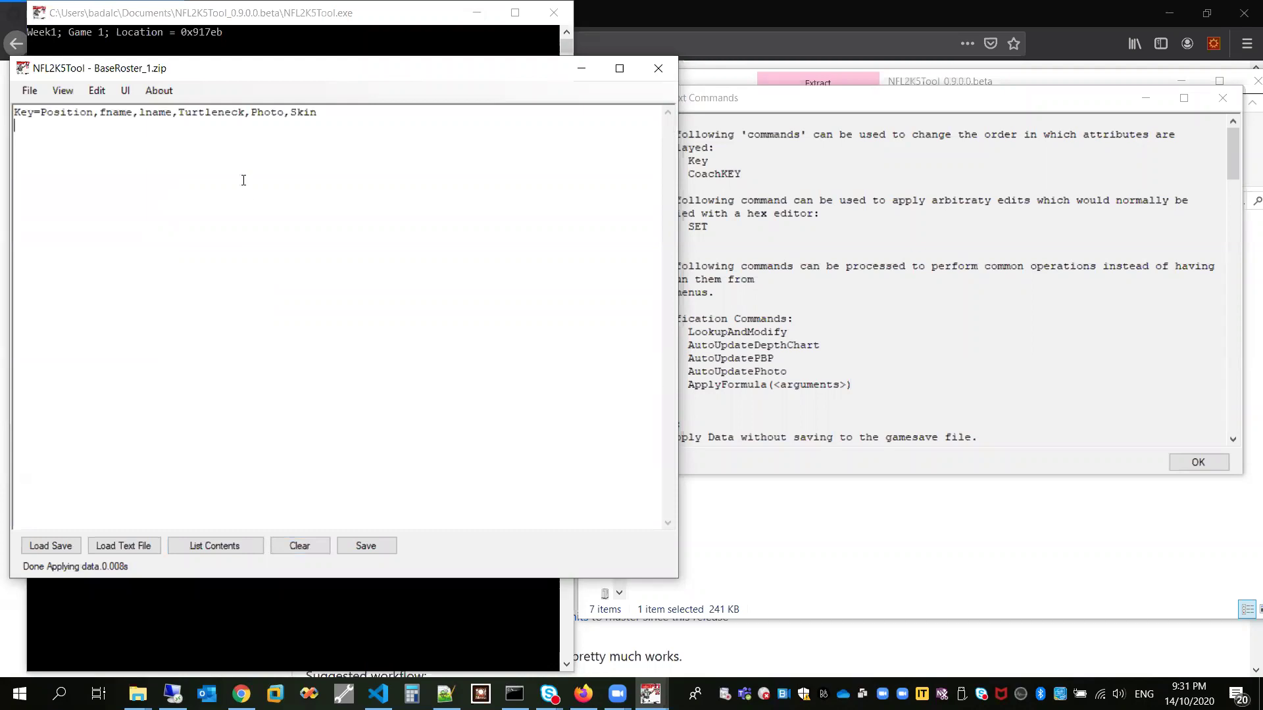
{"action": "left_click", "coordinate": [29, 90]}
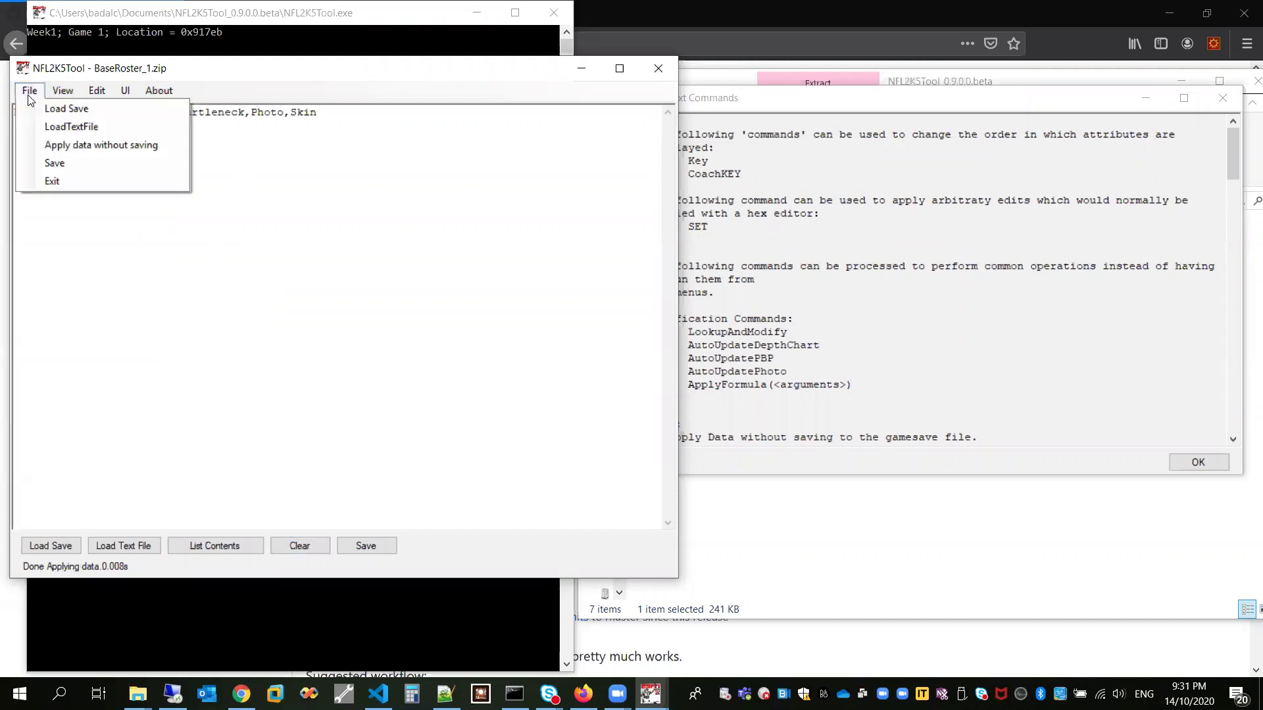
{"action": "left_click", "coordinate": [91, 144]}
{"action": "left_click", "coordinate": [296, 546]}
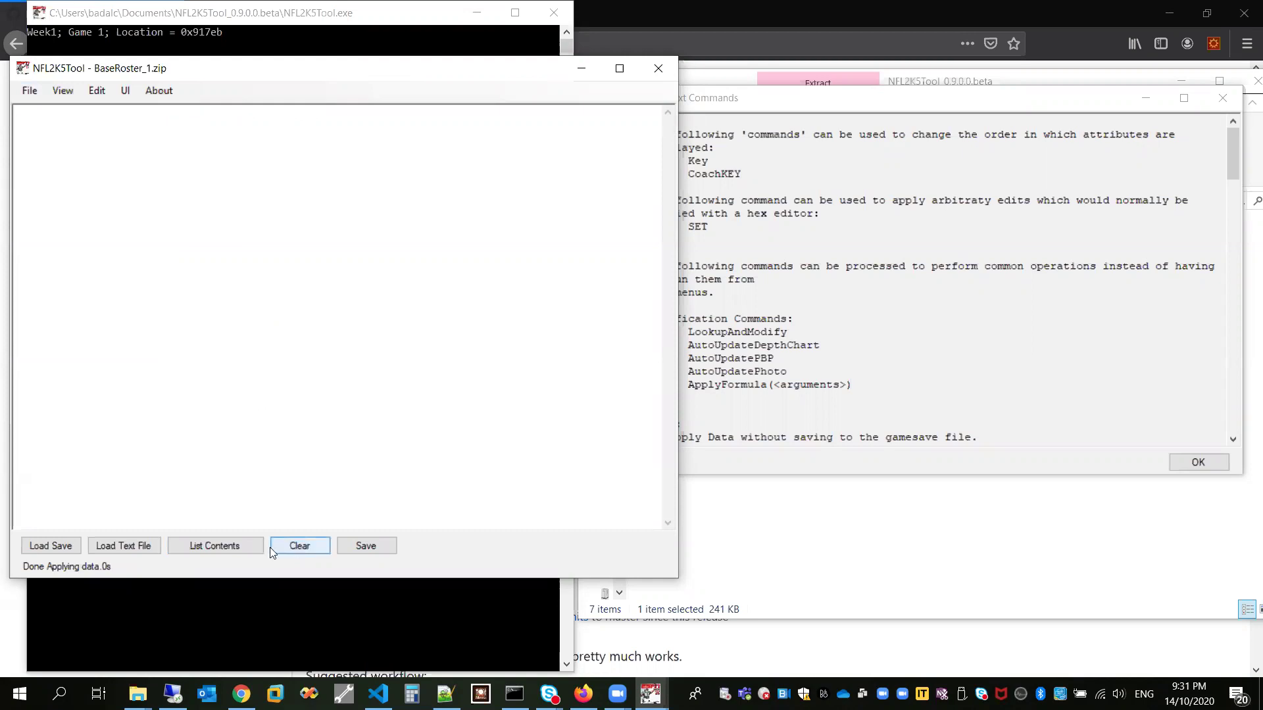
{"action": "left_click", "coordinate": [247, 548]}
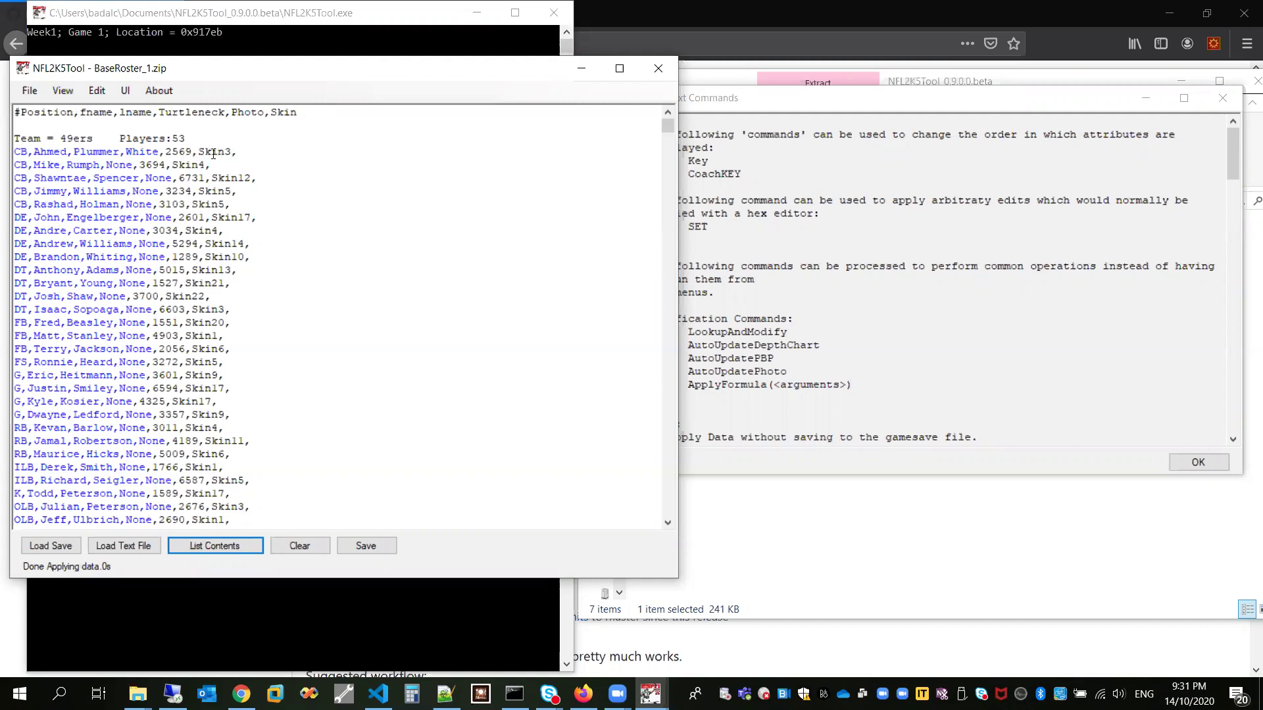
Open the first 49ers cornerback in the player editor, view the appearance attributes and close the editor
{"action": "double_click", "coordinate": [213, 154]}
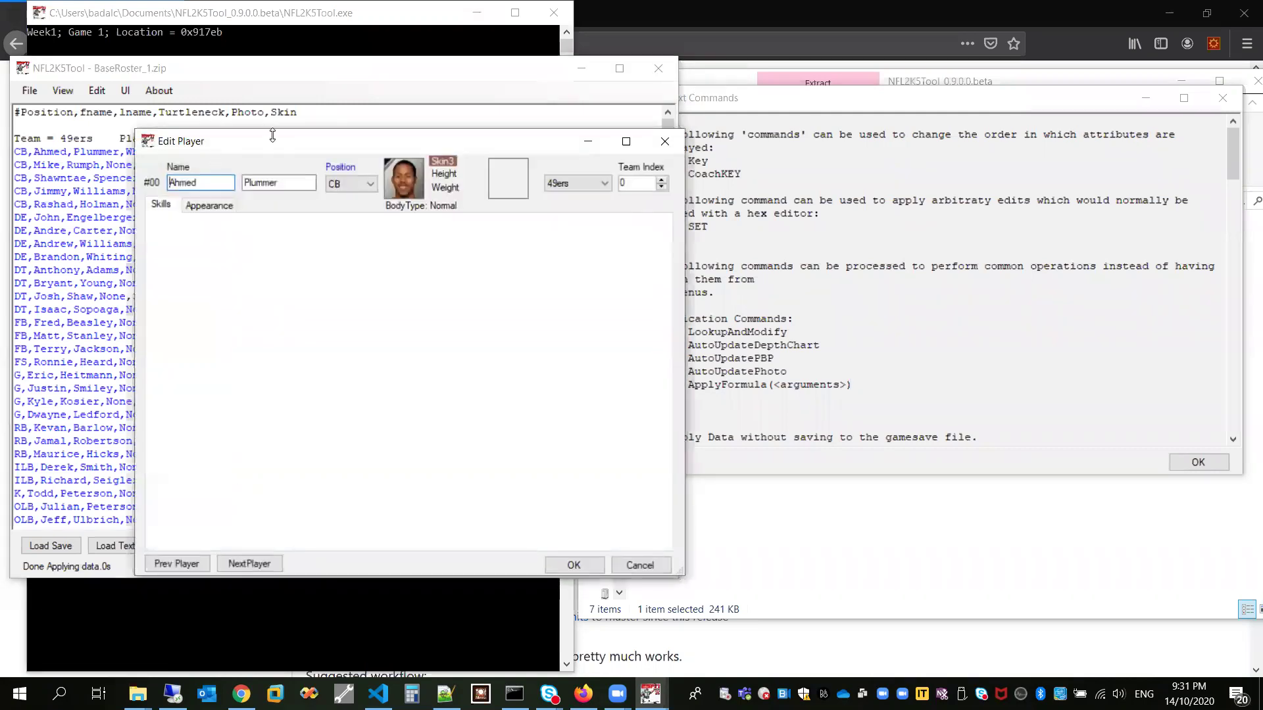
{"action": "left_click_drag", "start_coordinate": [286, 148], "coordinate": [269, 142]}
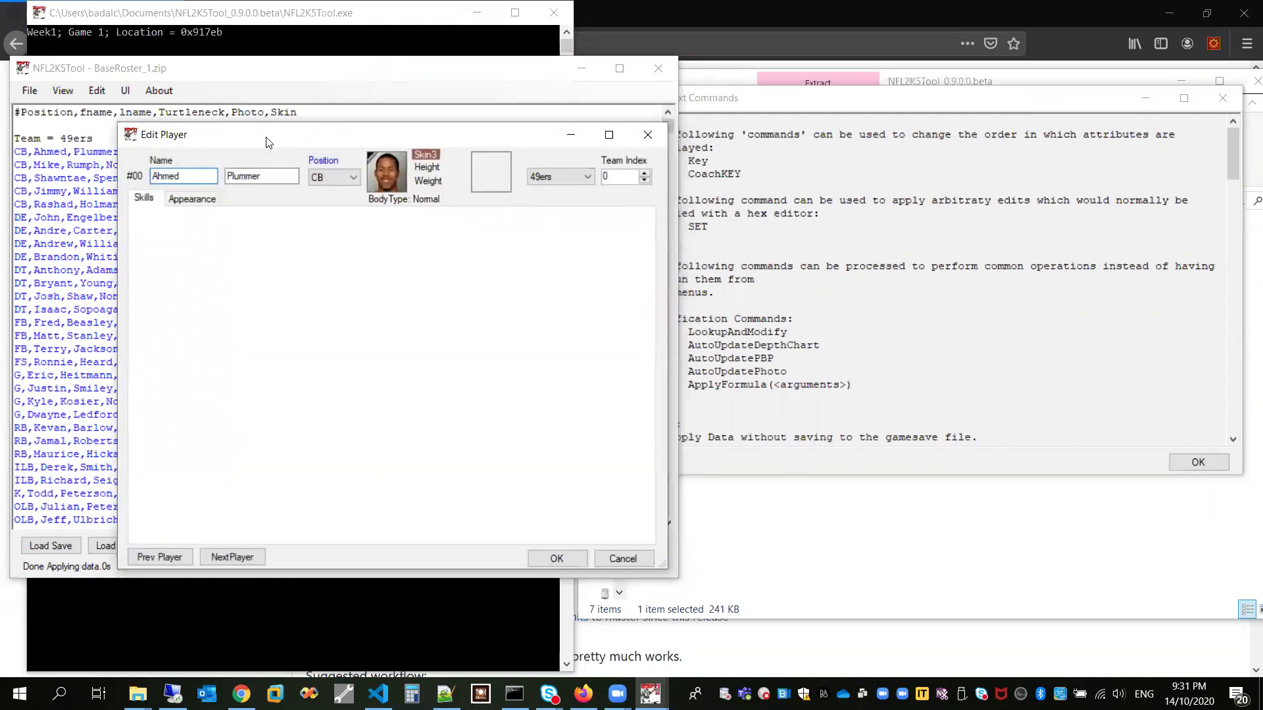
{"action": "left_click", "coordinate": [197, 200]}
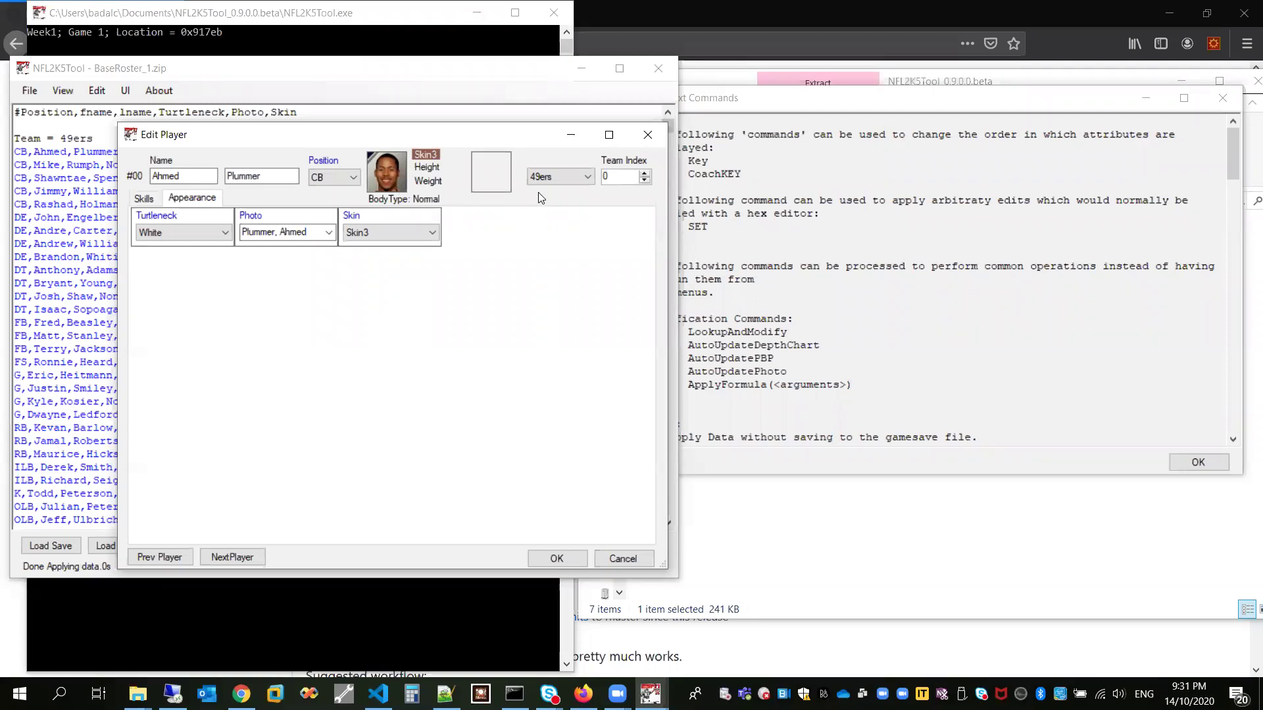
{"action": "left_click", "coordinate": [650, 135]}
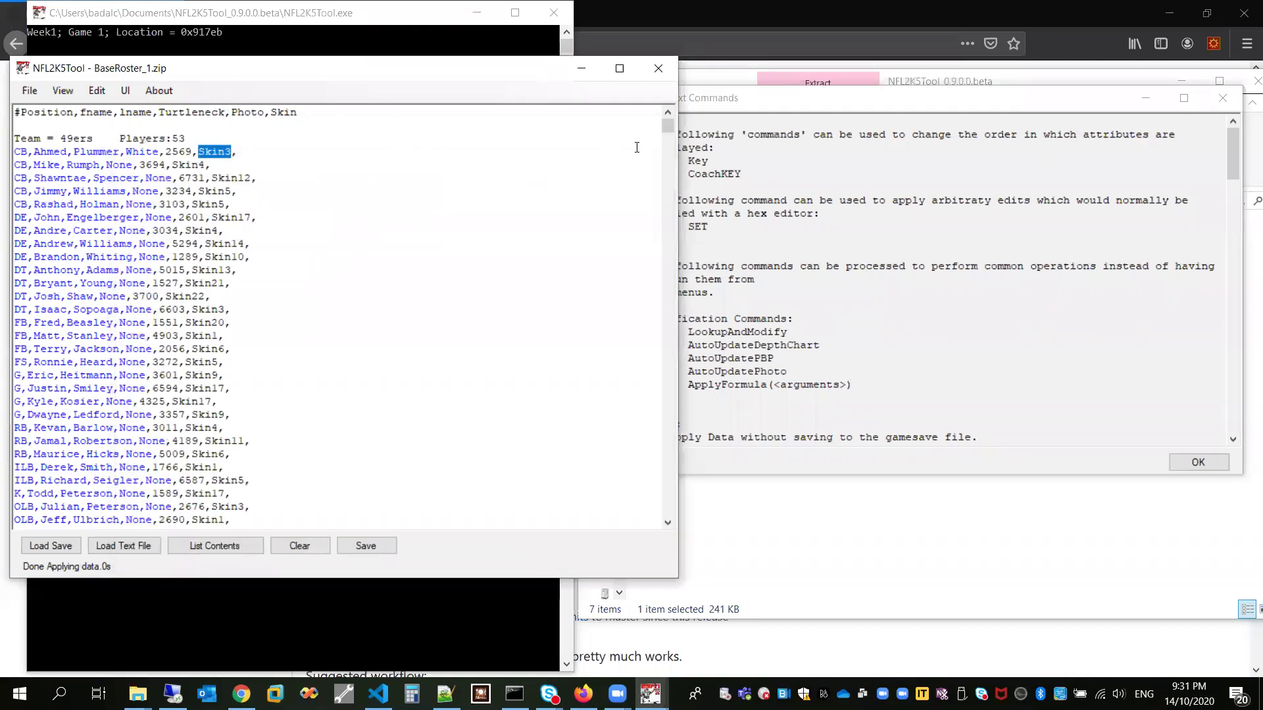
Reset the listed attributes by applying an empty Key= command without saving, and list the roster contents
{"action": "left_click", "coordinate": [300, 546]}
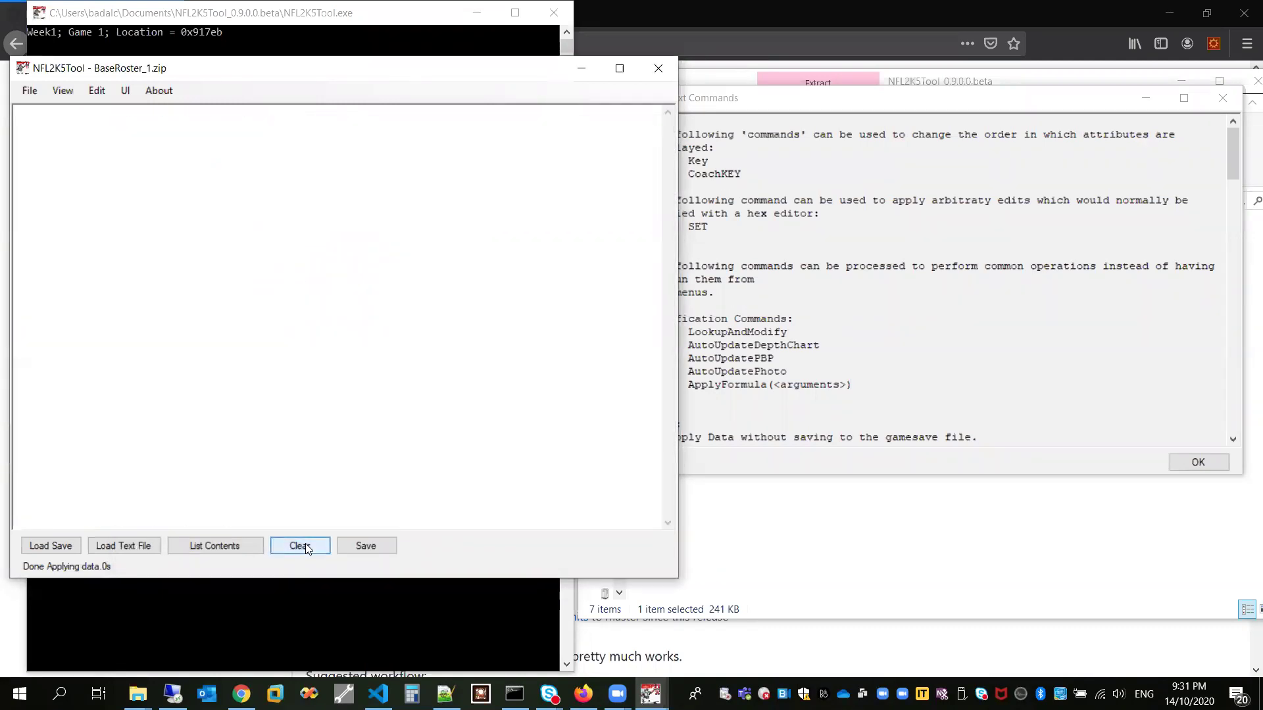
{"action": "type", "text": "Key="}
{"action": "key", "text": "Return"}
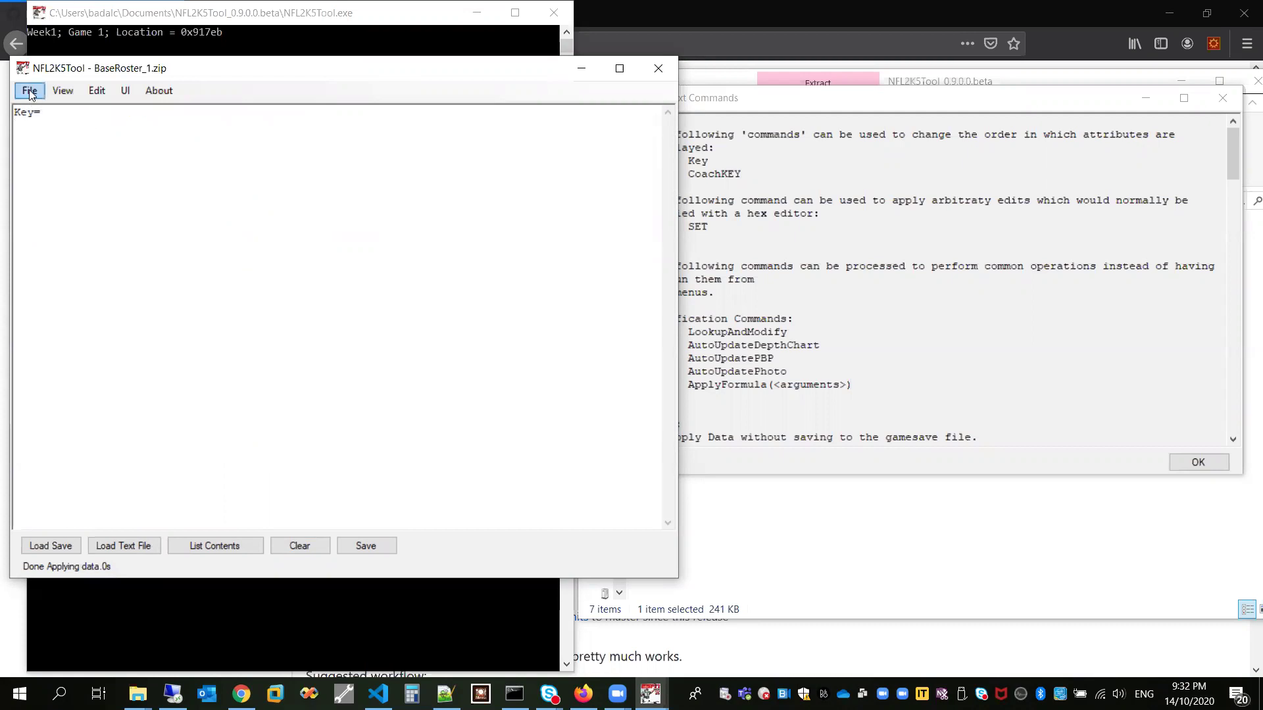
{"action": "left_click", "coordinate": [30, 90]}
{"action": "left_click", "coordinate": [87, 146]}
{"action": "left_click", "coordinate": [225, 545]}
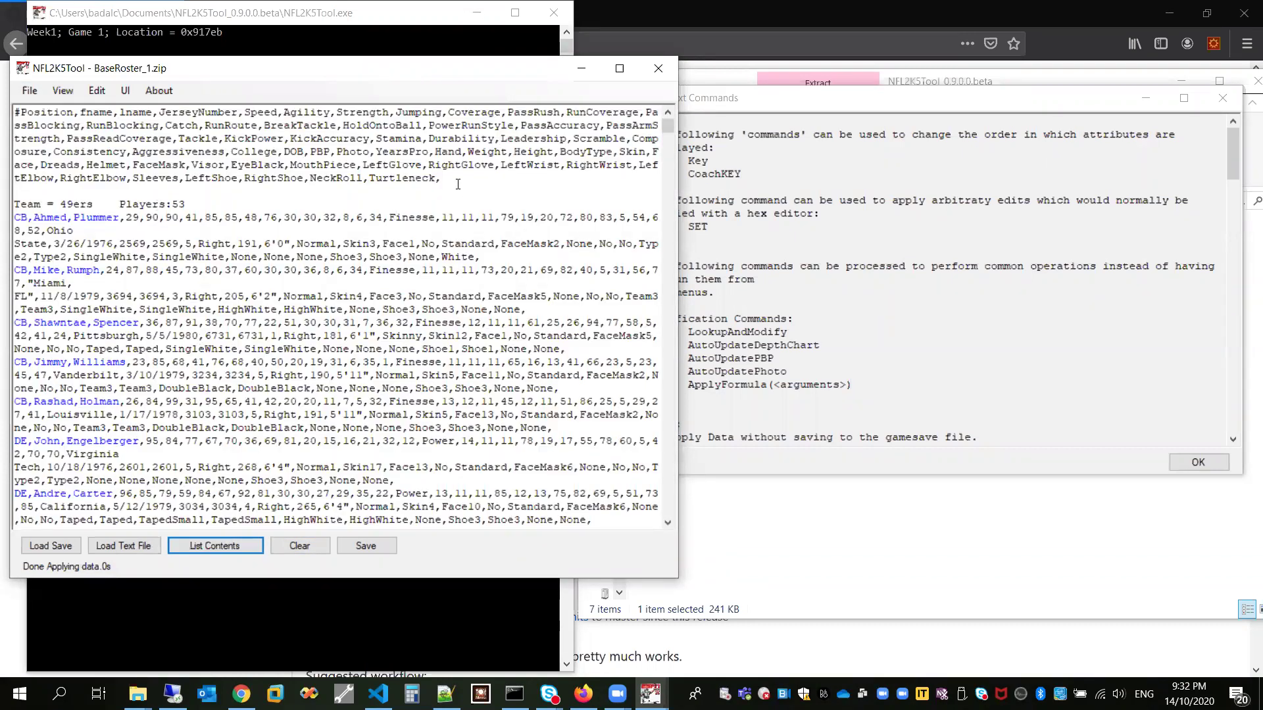
Highlight the attributes from JerseyNumber through Turtleneck in the header line to review the full attribute list
{"action": "left_click", "coordinate": [457, 182]}
{"action": "left_click_drag", "start_coordinate": [342, 128], "coordinate": [261, 112]}
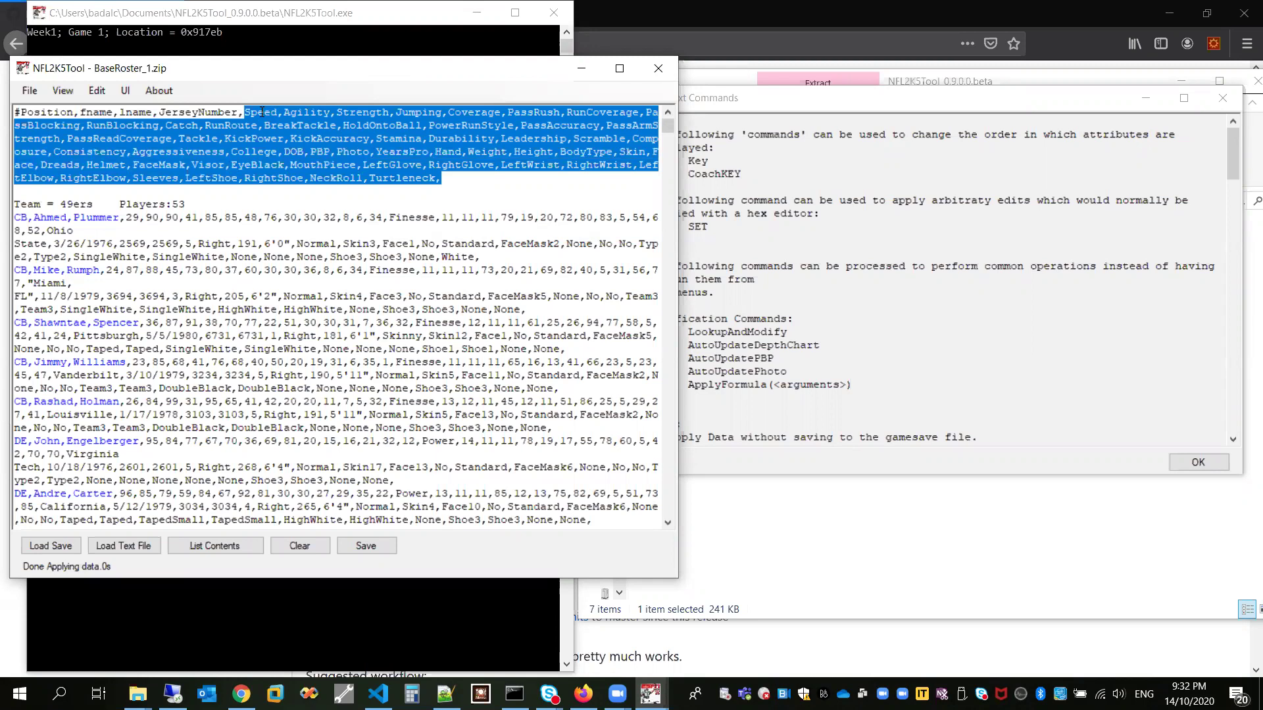
{"action": "key", "text": "shift+Left"}
{"action": "key", "text": "shift+Left"}
{"action": "key", "text": "shift+Left"}
{"action": "key", "text": "shift+Left"}
{"action": "key", "text": "shift+Left"}
{"action": "key", "text": "shift+Left"}
{"action": "key", "text": "shift+Left"}
{"action": "key", "text": "shift+Left"}
{"action": "key", "text": "shift+Left"}
{"action": "key", "text": "shift+Left"}
{"action": "key", "text": "shift+Left"}
{"action": "key", "text": "shift+Left"}
{"action": "key", "text": "shift+Left"}
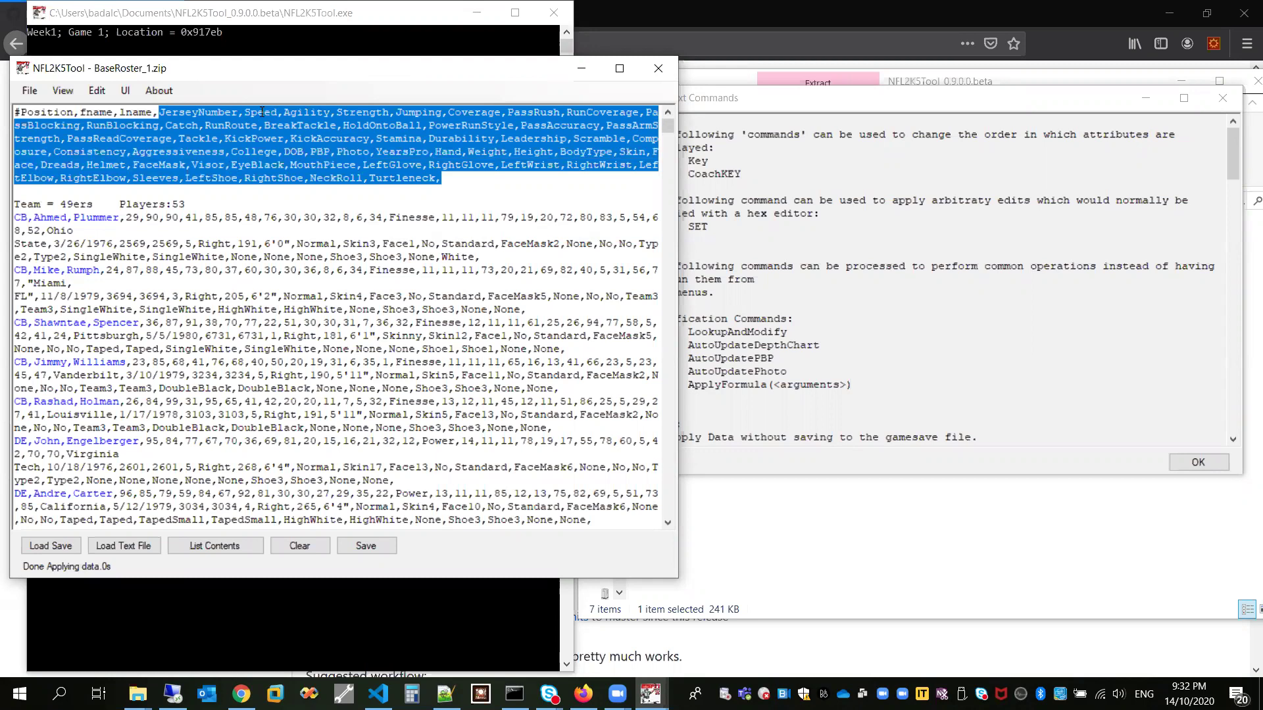
Compare the Key and CoachKEY commands in the Text Commands reference
{"action": "left_click", "coordinate": [787, 175]}
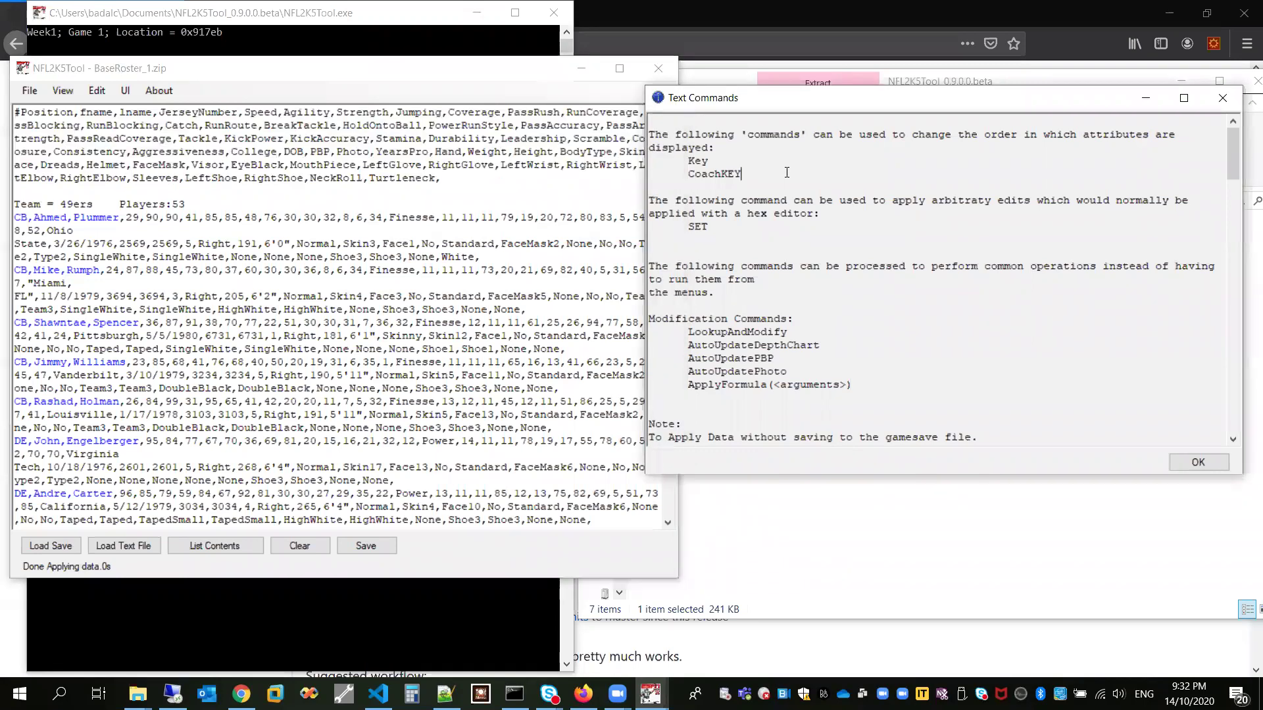
{"action": "double_click", "coordinate": [699, 174]}
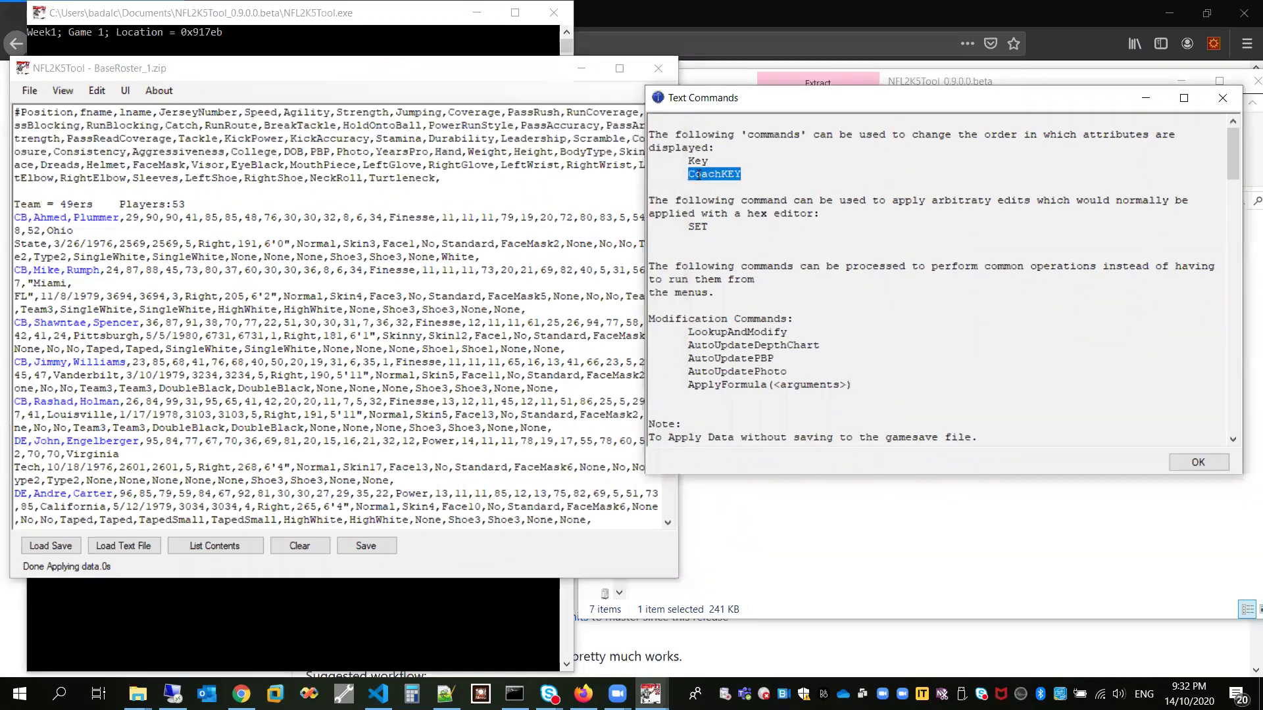
{"action": "left_click", "coordinate": [748, 168]}
{"action": "double_click", "coordinate": [699, 161]}
{"action": "left_click", "coordinate": [784, 175]}
{"action": "double_click", "coordinate": [708, 174]}
{"action": "left_click", "coordinate": [793, 173]}
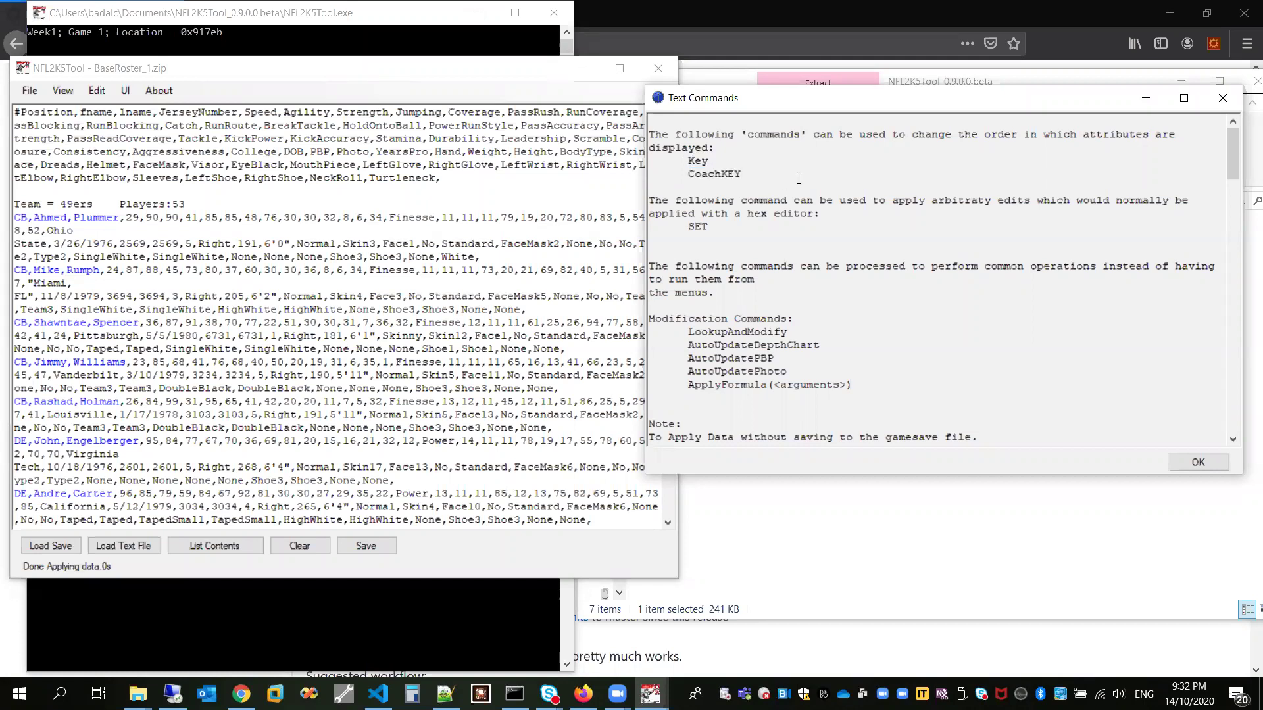
Look at the SET command for arbitrary edits in the Text Commands reference
{"action": "double_click", "coordinate": [706, 227]}
{"action": "left_click", "coordinate": [783, 227]}
{"action": "left_click_drag", "start_coordinate": [687, 226], "coordinate": [716, 225]}
{"action": "left_click", "coordinate": [721, 224]}
Open the Debug Dialog from the main window and place it between the roster text and the Text Commands reference
{"action": "left_click", "coordinate": [300, 87]}
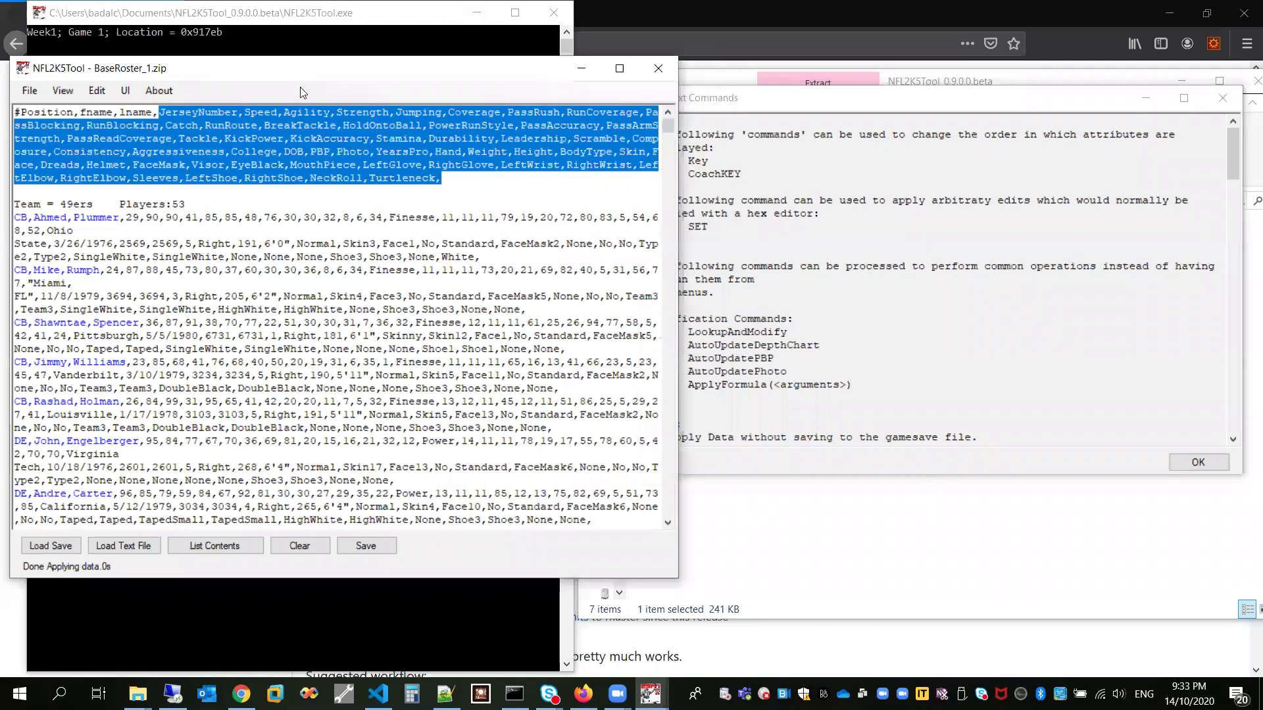
{"action": "left_click", "coordinate": [422, 212]}
{"action": "left_click", "coordinate": [63, 92]}
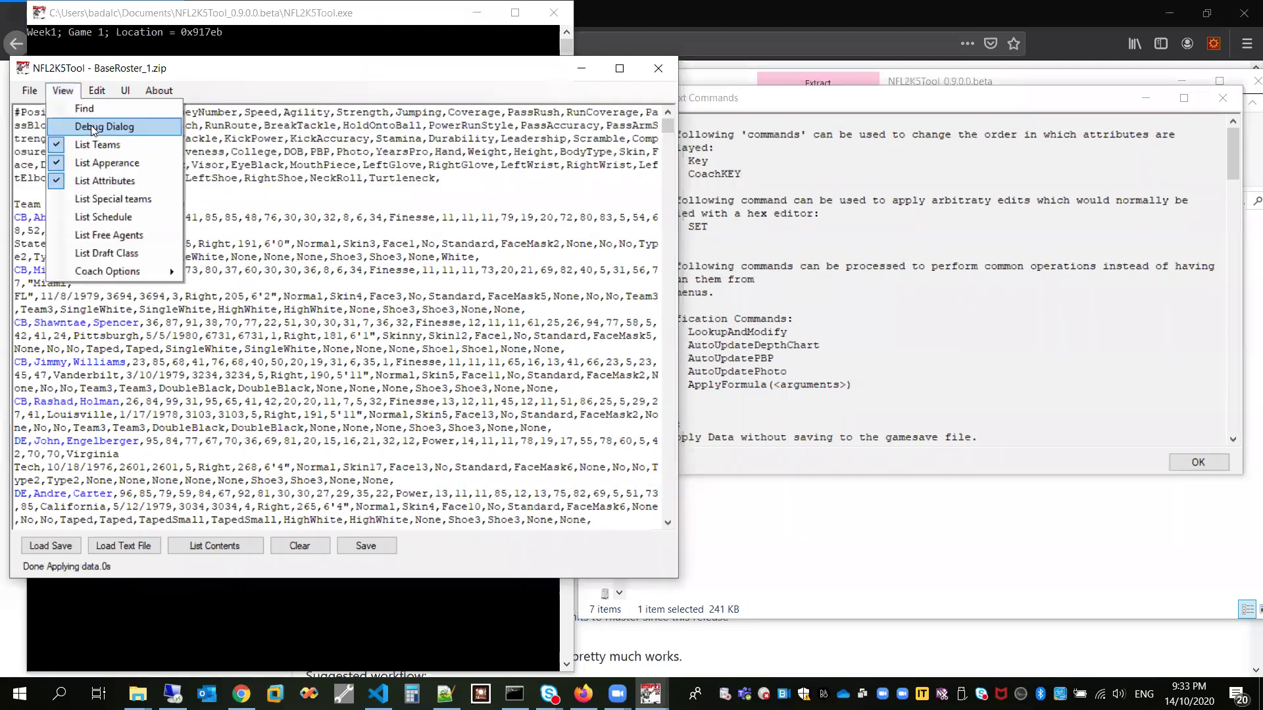
{"action": "left_click", "coordinate": [91, 125]}
{"action": "left_click_drag", "start_coordinate": [276, 165], "coordinate": [340, 102]}
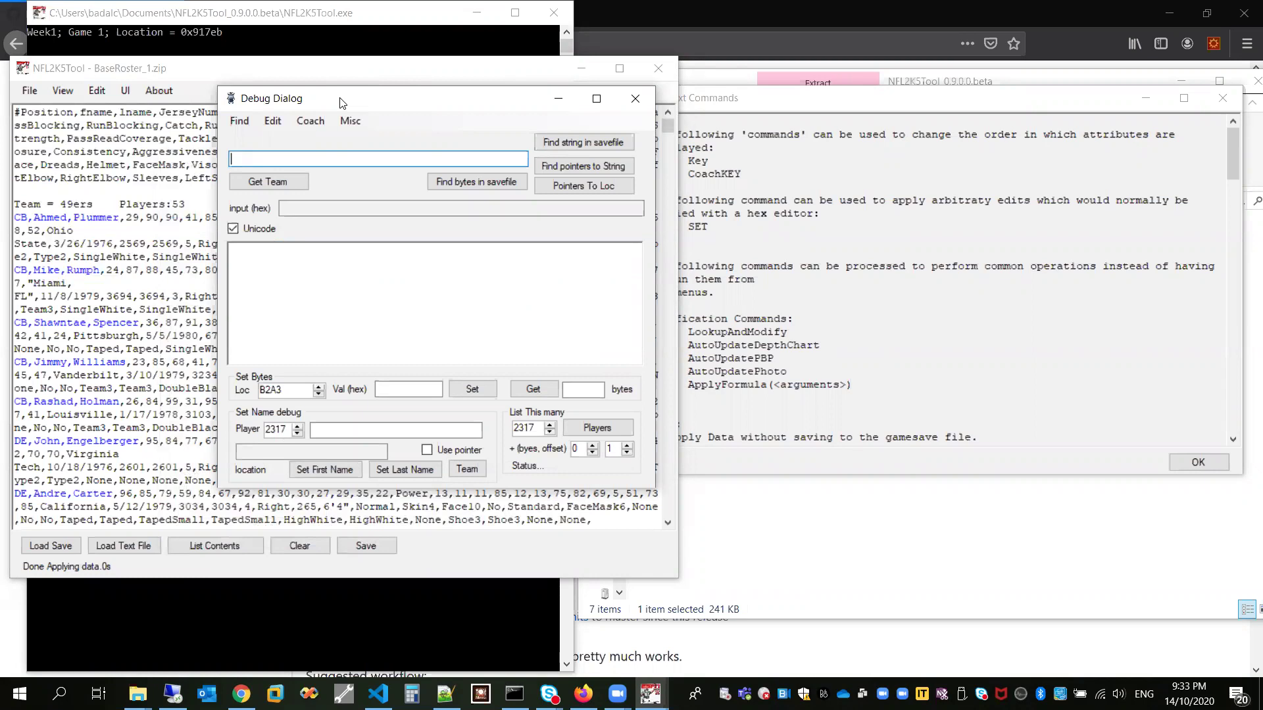
{"action": "left_click_drag", "start_coordinate": [340, 102], "coordinate": [388, 108]}
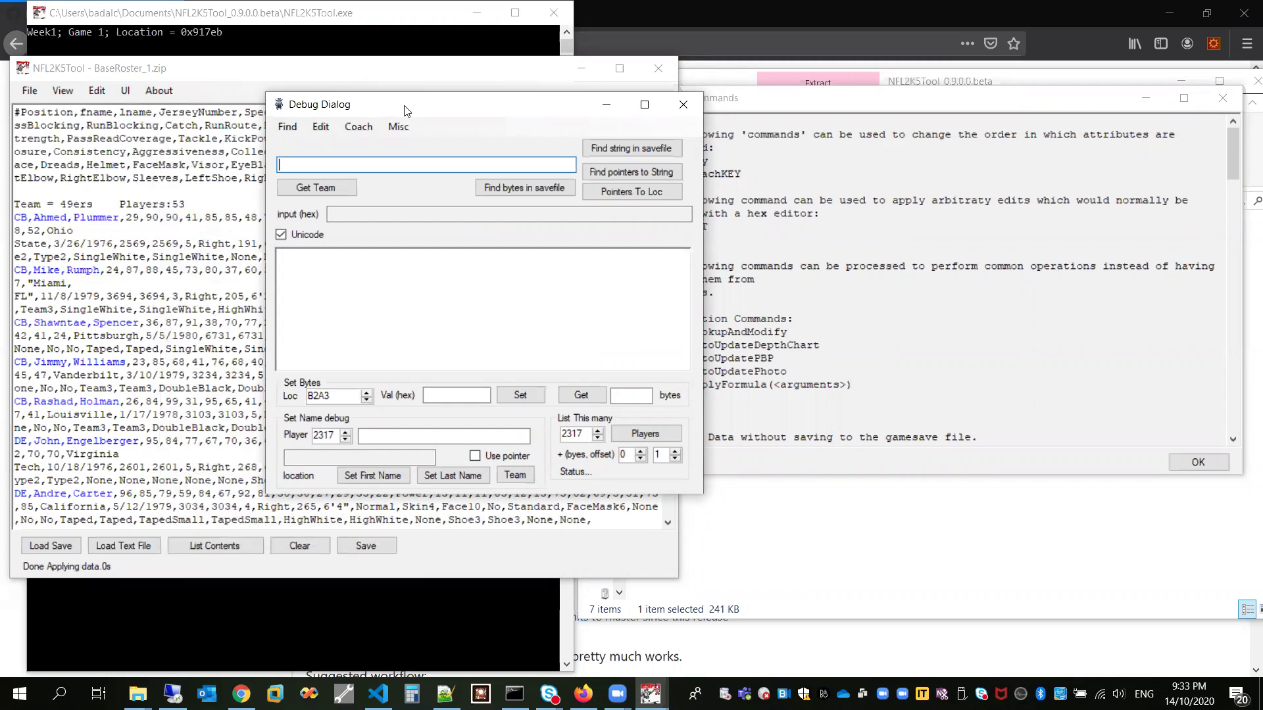
{"action": "left_click_drag", "start_coordinate": [406, 111], "coordinate": [416, 112]}
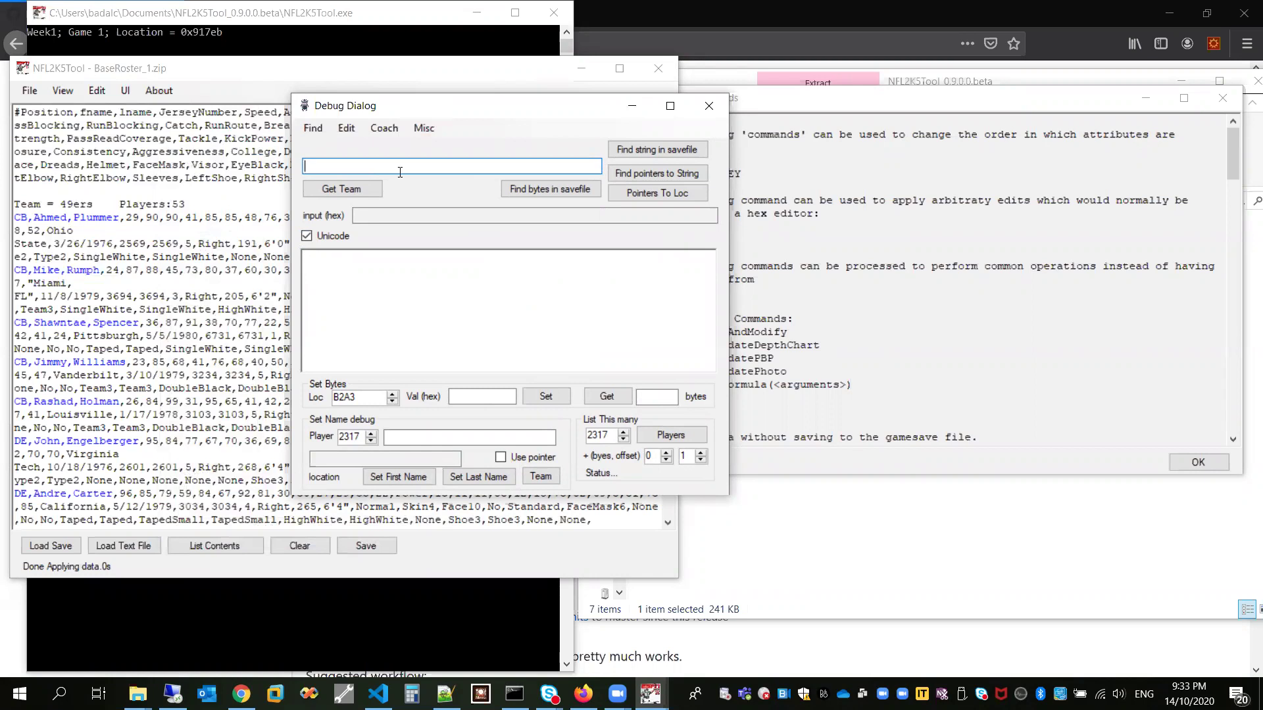
Search the save file for the string "St. Louis" and highlight all the listed locations
{"action": "left_click_drag", "start_coordinate": [545, 109], "coordinate": [502, 107]}
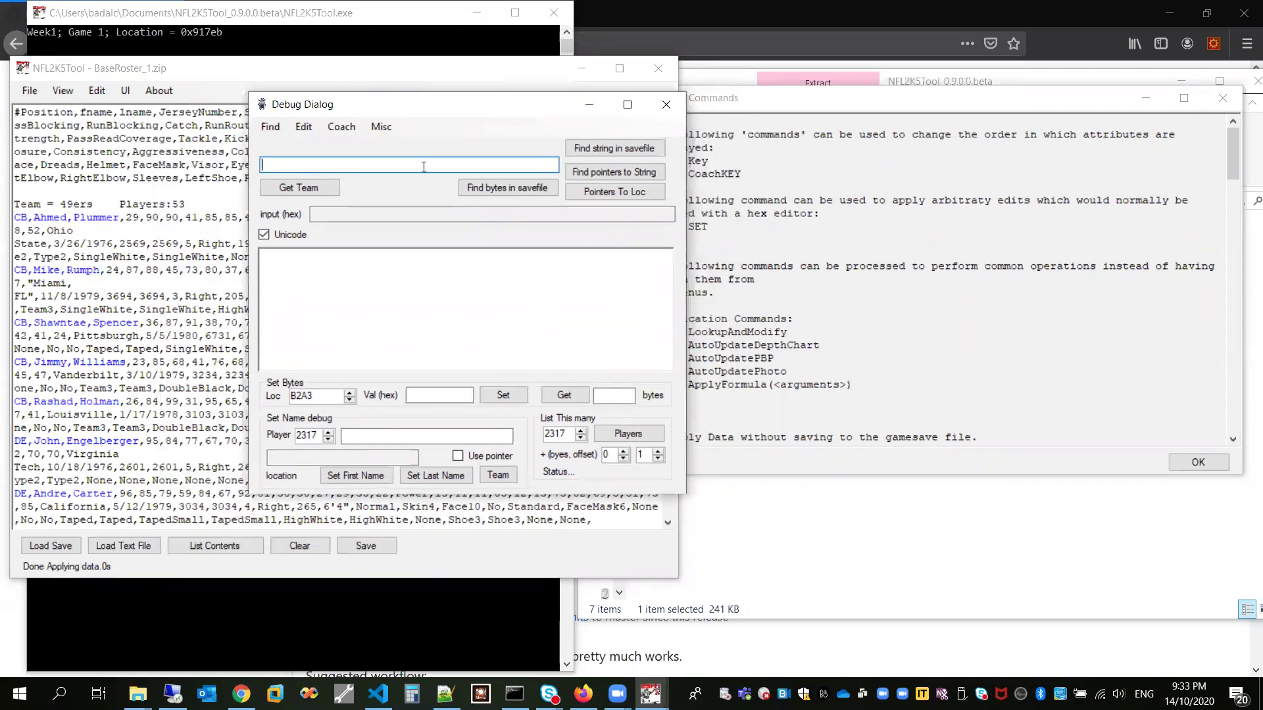
{"action": "type", "text": "St. Louis"}
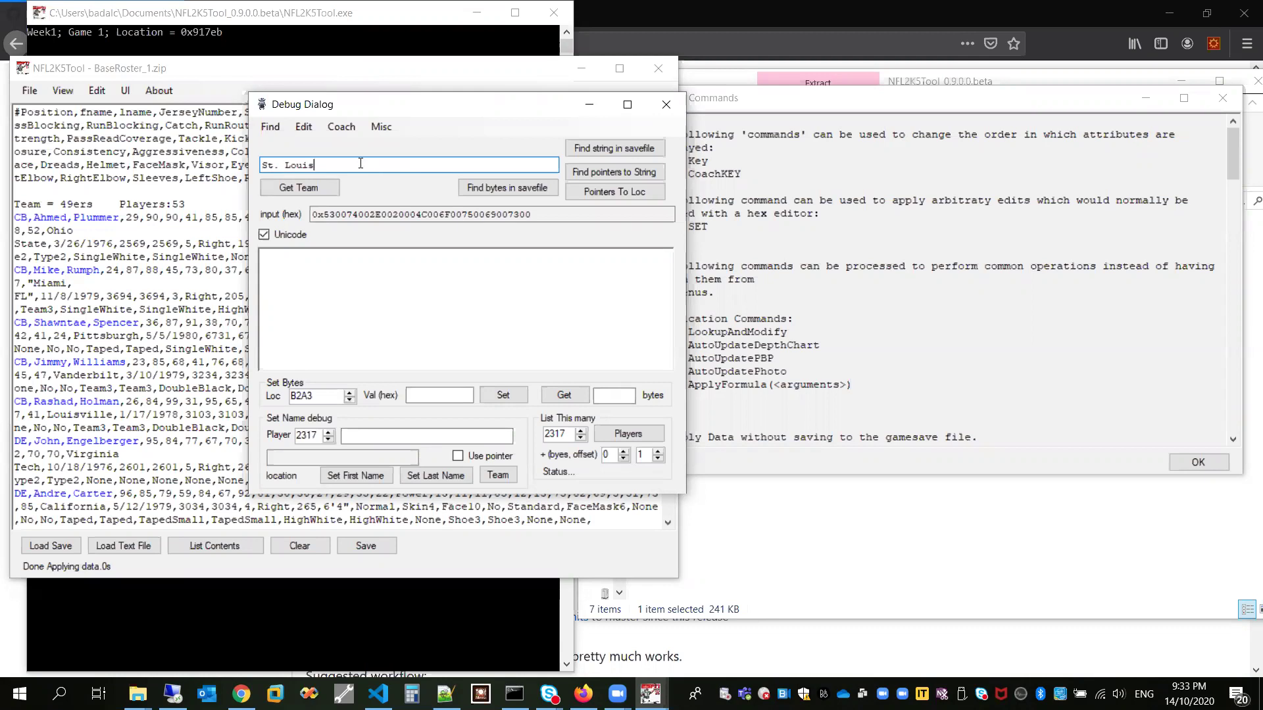
{"action": "left_click_drag", "start_coordinate": [358, 164], "coordinate": [262, 163]}
{"action": "key", "text": "End"}
{"action": "left_click", "coordinate": [618, 150]}
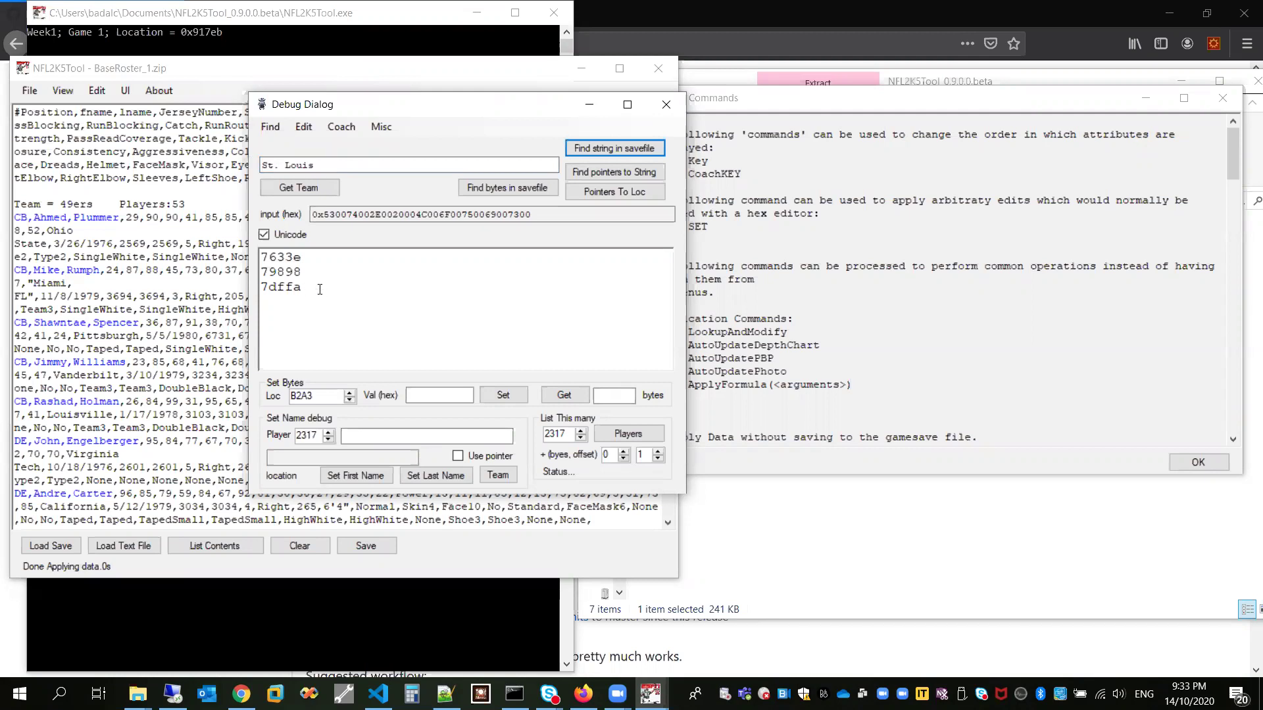
{"action": "left_click_drag", "start_coordinate": [319, 290], "coordinate": [256, 260]}
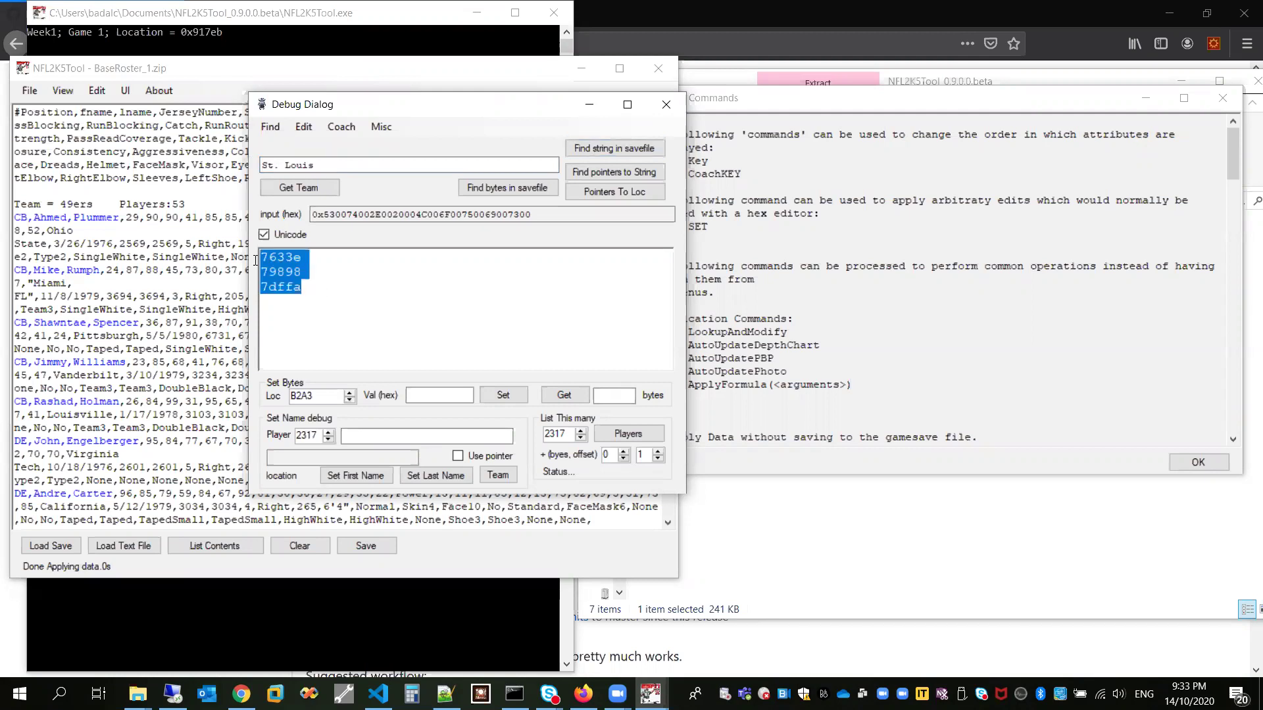
{"action": "left_click_drag", "start_coordinate": [315, 287], "coordinate": [266, 258]}
{"action": "left_click_drag", "start_coordinate": [323, 292], "coordinate": [275, 257]}
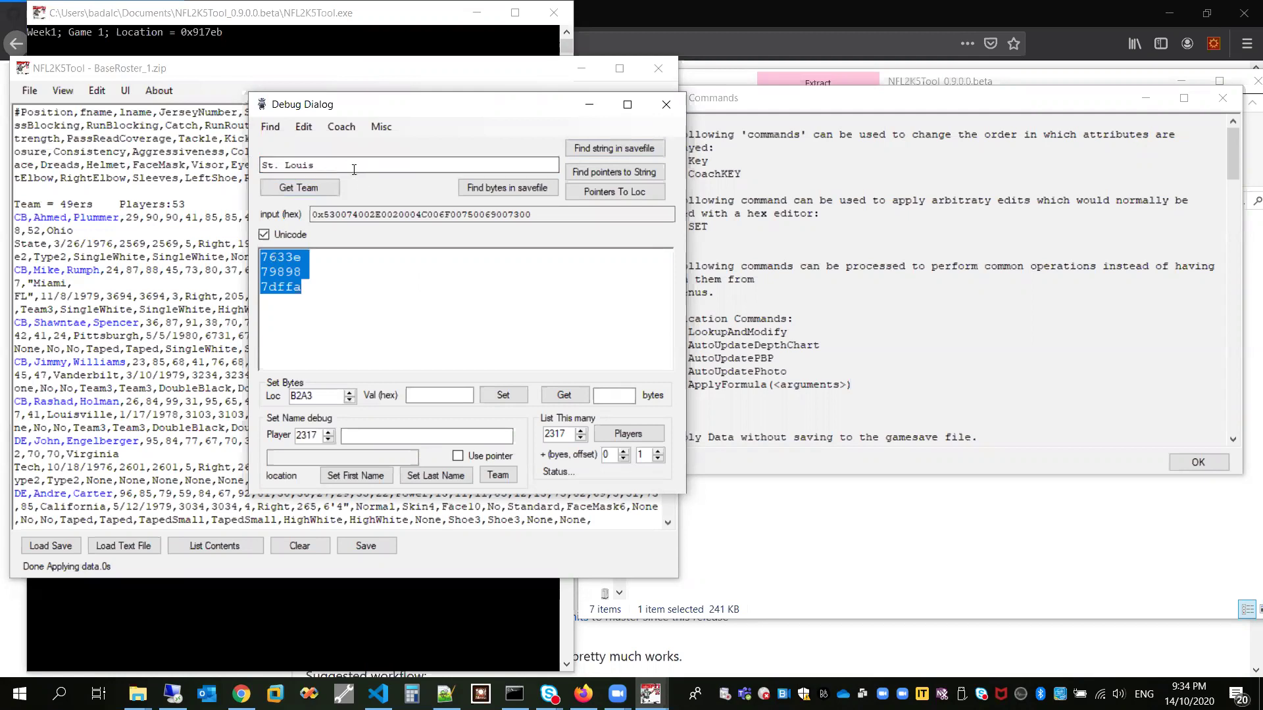
Copy "St. Louis" beneath the listed locations and write "L.A." on the line below, padded with spaces to the same length
{"action": "double_click", "coordinate": [328, 161]}
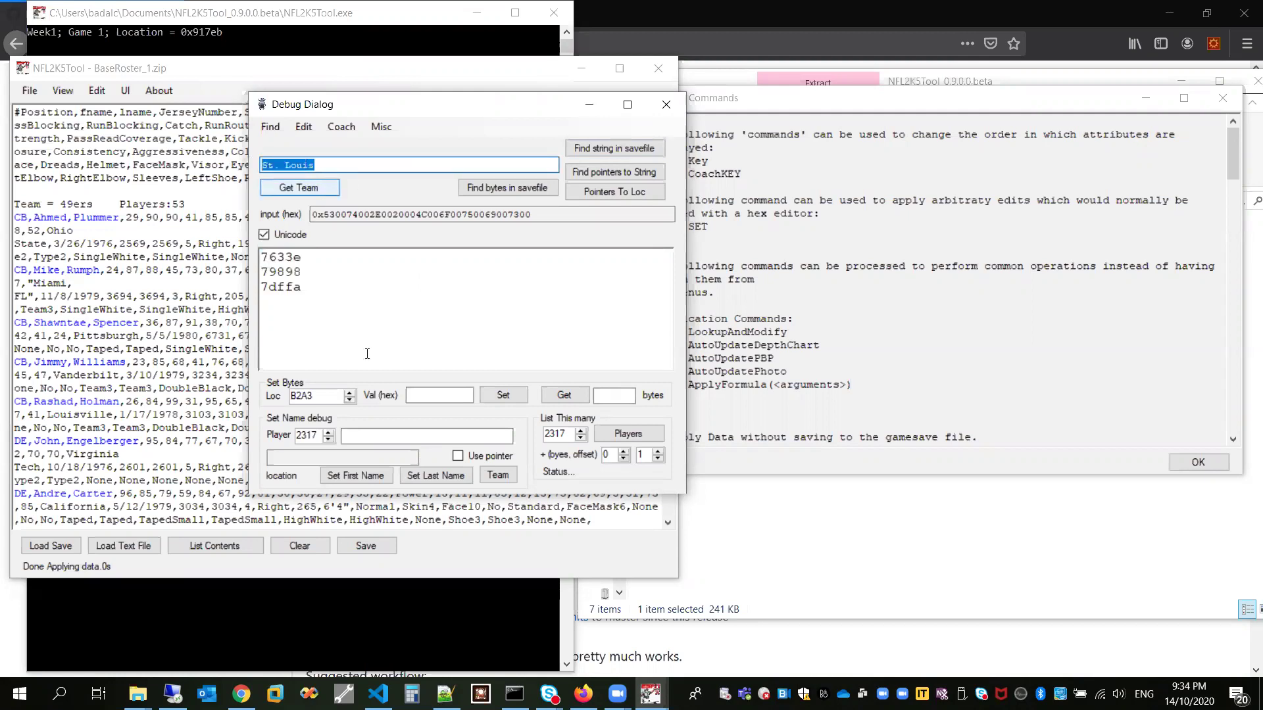
{"action": "left_click", "coordinate": [326, 189]}
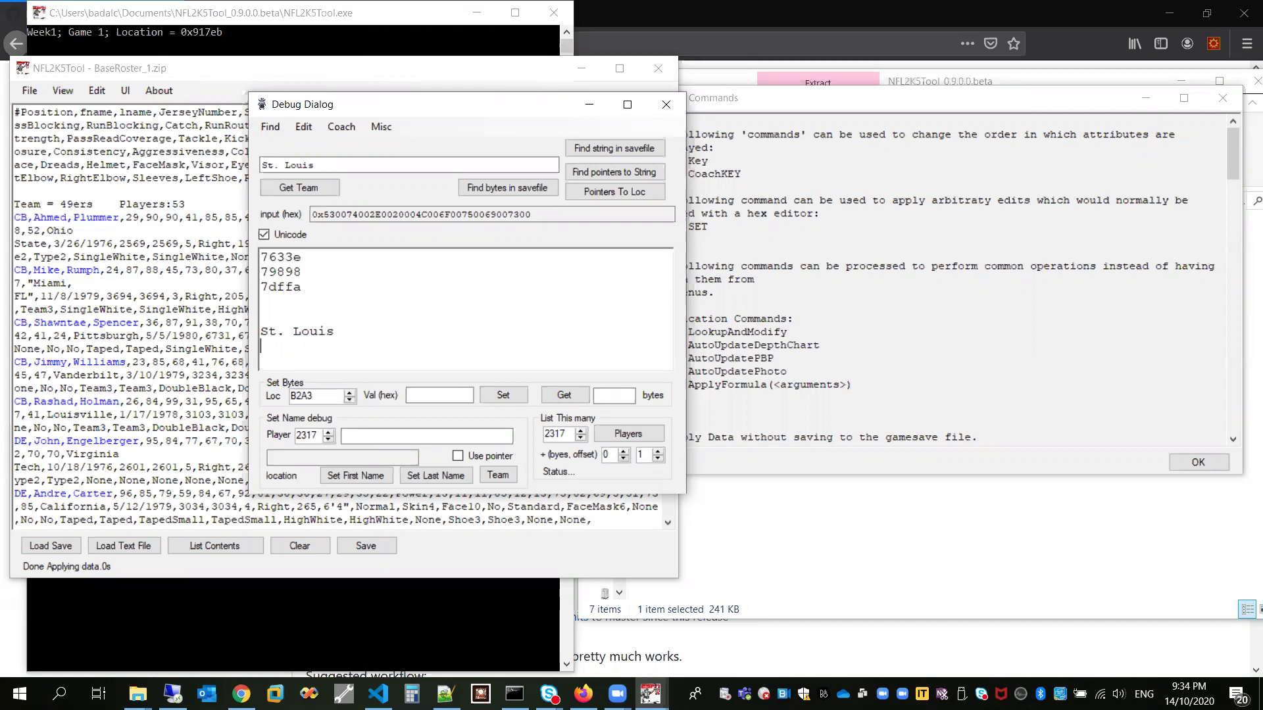
{"action": "type", "text": "L.A."}
{"action": "left_click_drag", "start_coordinate": [294, 331], "coordinate": [339, 334]}
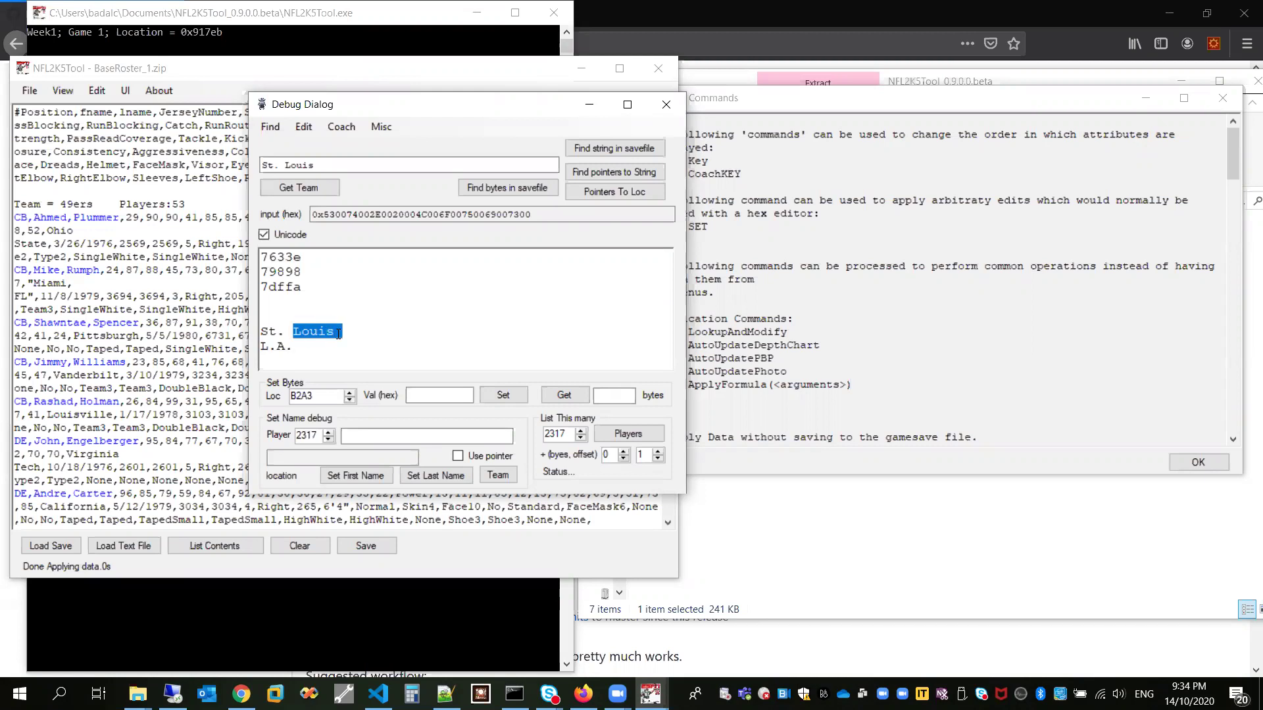
{"action": "left_click", "coordinate": [340, 335]}
{"action": "key", "text": "shift+Home"}
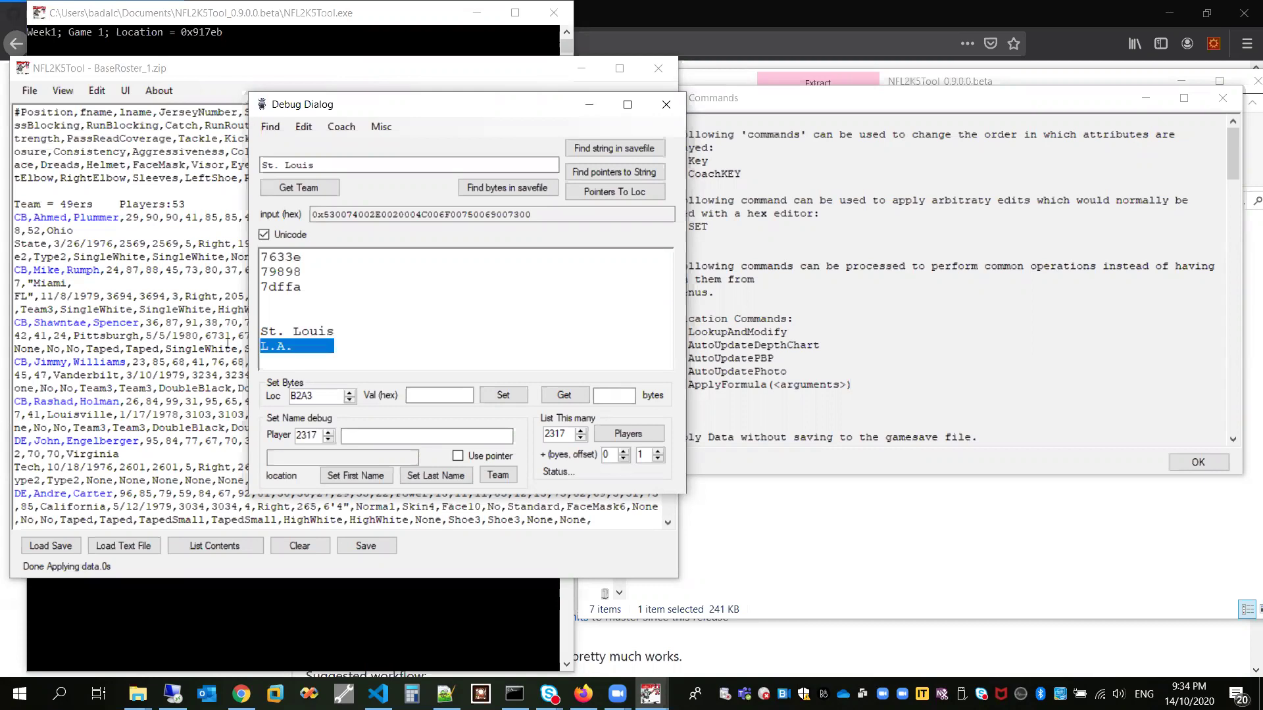
Check the length of the padded "L.A." line against the "St. Louis" line above it
{"action": "left_click_drag", "start_coordinate": [342, 334], "coordinate": [262, 334]}
{"action": "left_click_drag", "start_coordinate": [342, 346], "coordinate": [254, 343]}
{"action": "left_click", "coordinate": [405, 349]}
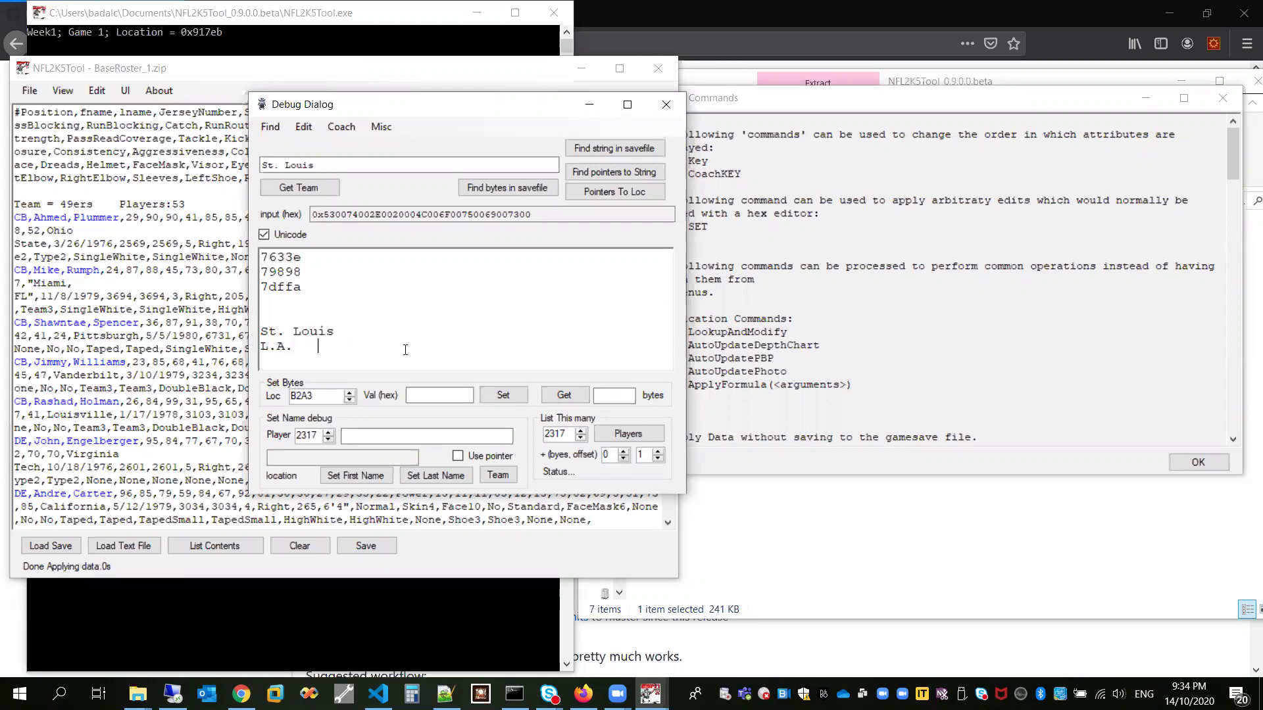
{"action": "key", "text": "shift+Right"}
{"action": "key", "text": "shift+Right"}
{"action": "key", "text": "shift+Right"}
{"action": "key", "text": "shift+Right"}
{"action": "key", "text": "shift+Right"}
{"action": "key", "text": "Delete"}
{"action": "key", "text": "shift+Home"}
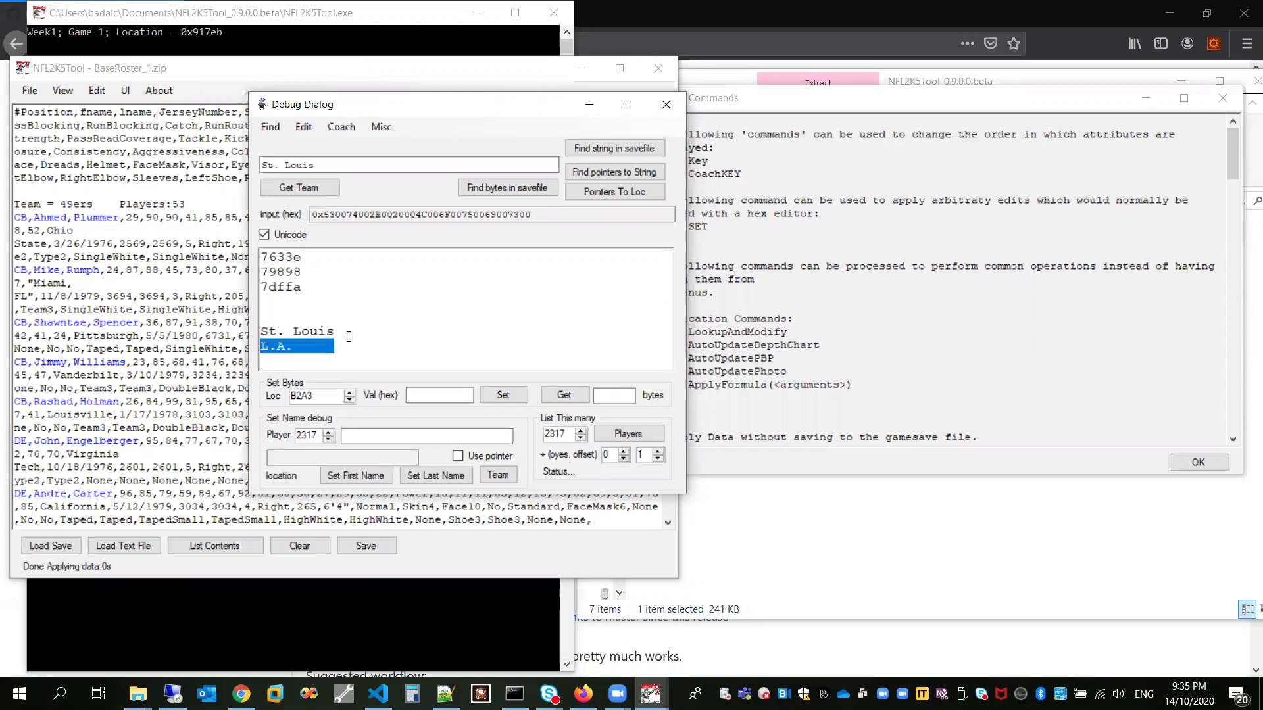
{"action": "left_click", "coordinate": [344, 349]}
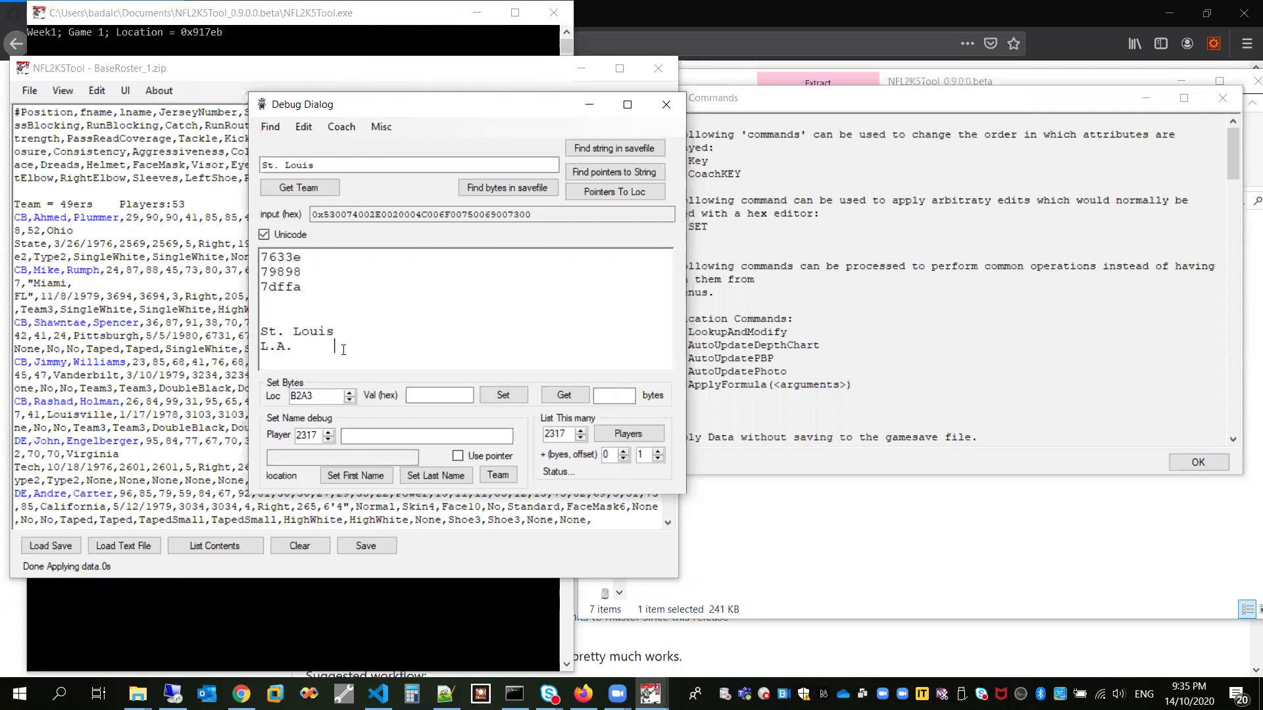
Examine the full hex representation of the "St. Louis" input string
{"action": "left_click_drag", "start_coordinate": [664, 215], "coordinate": [313, 216]}
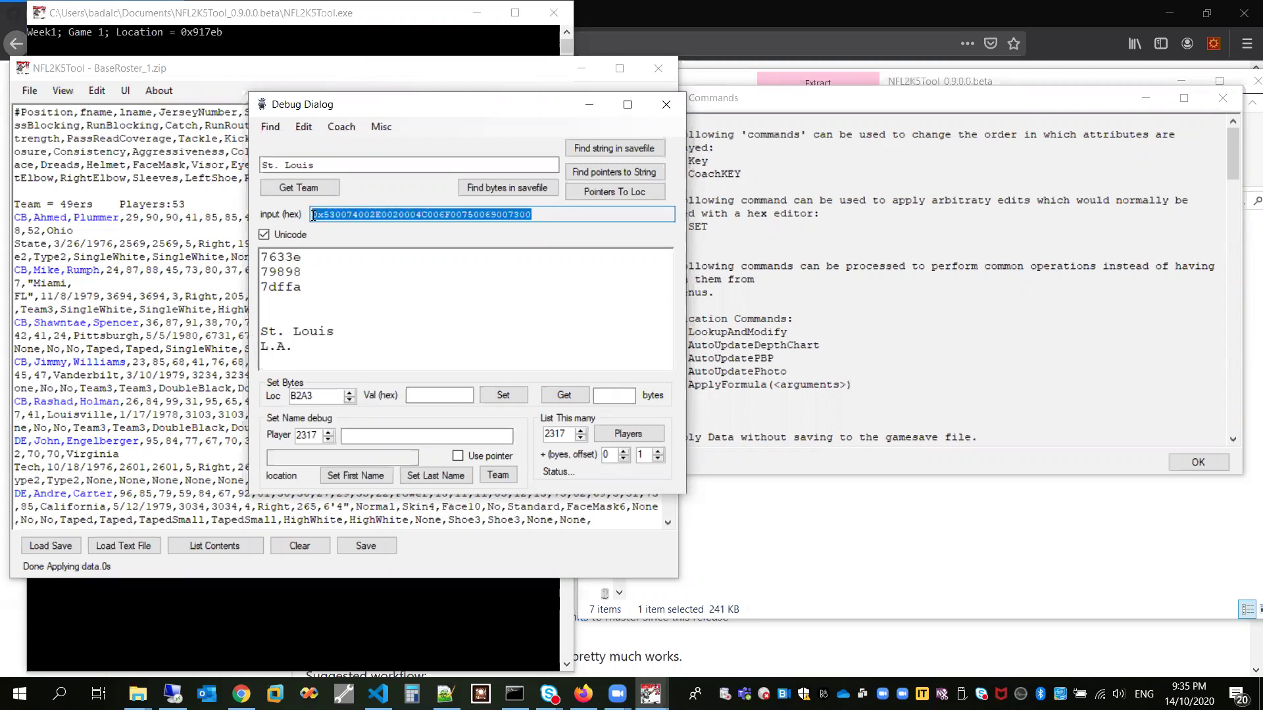
{"action": "left_click_drag", "start_coordinate": [563, 215], "coordinate": [308, 212]}
{"action": "left_click", "coordinate": [510, 214]}
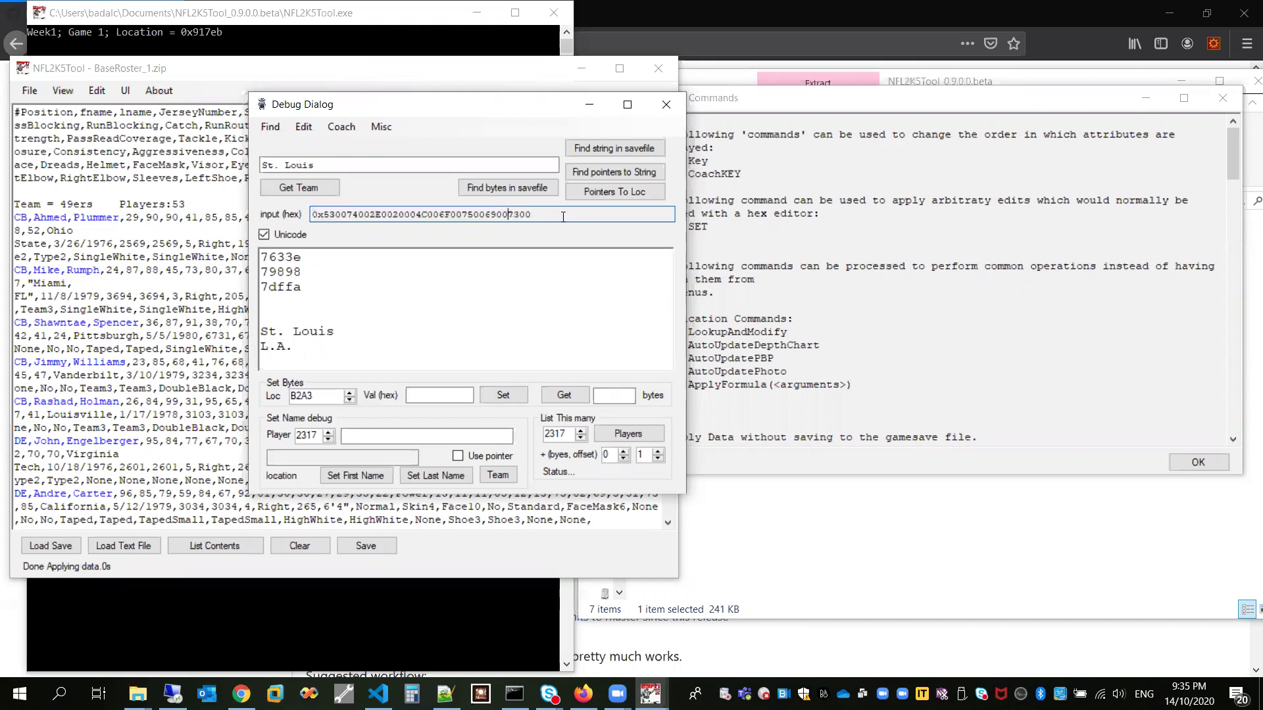
{"action": "left_click_drag", "start_coordinate": [563, 215], "coordinate": [309, 219]}
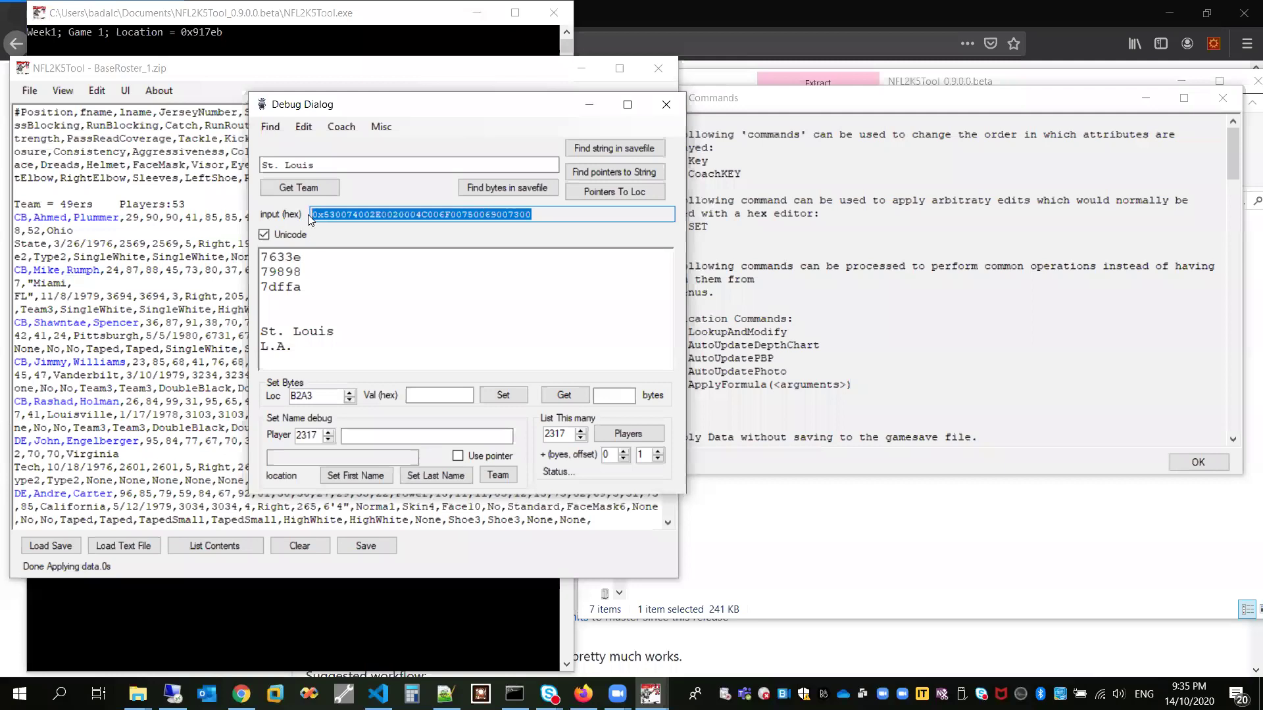
{"action": "left_click", "coordinate": [530, 221]}
{"action": "left_click_drag", "start_coordinate": [530, 215], "coordinate": [307, 215]}
Replace the input string with the space-padded "L.A." text and examine its hex representation
{"action": "left_click_drag", "start_coordinate": [396, 346], "coordinate": [245, 345]}
{"action": "key", "text": "ctrl+c"}
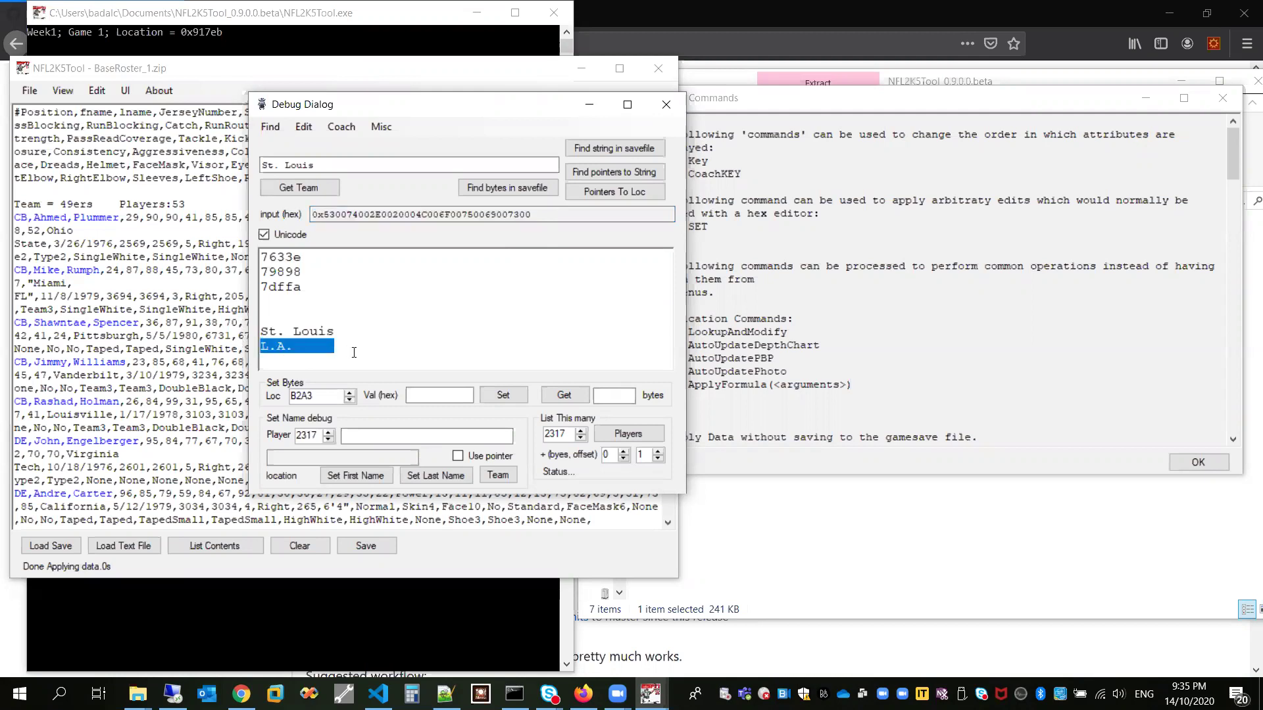
{"action": "left_click_drag", "start_coordinate": [396, 167], "coordinate": [262, 165]}
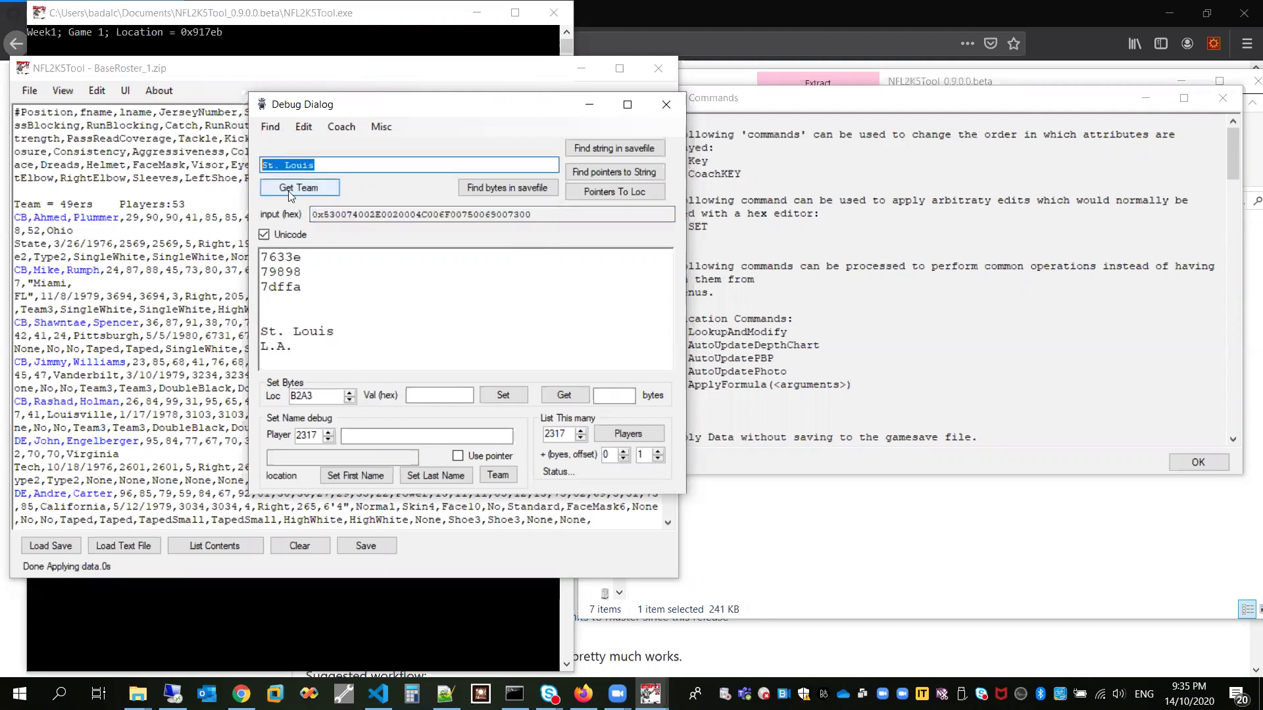
{"action": "key", "text": "ctrl+v"}
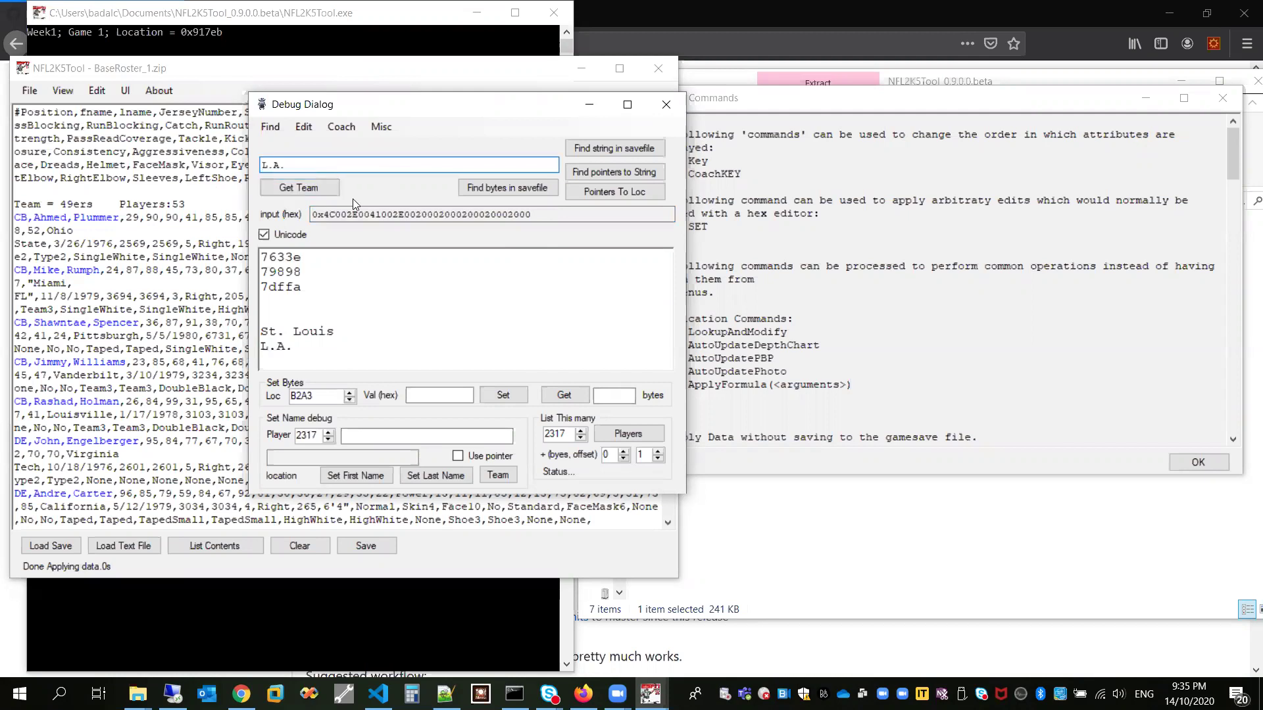
{"action": "left_click_drag", "start_coordinate": [533, 214], "coordinate": [313, 215]}
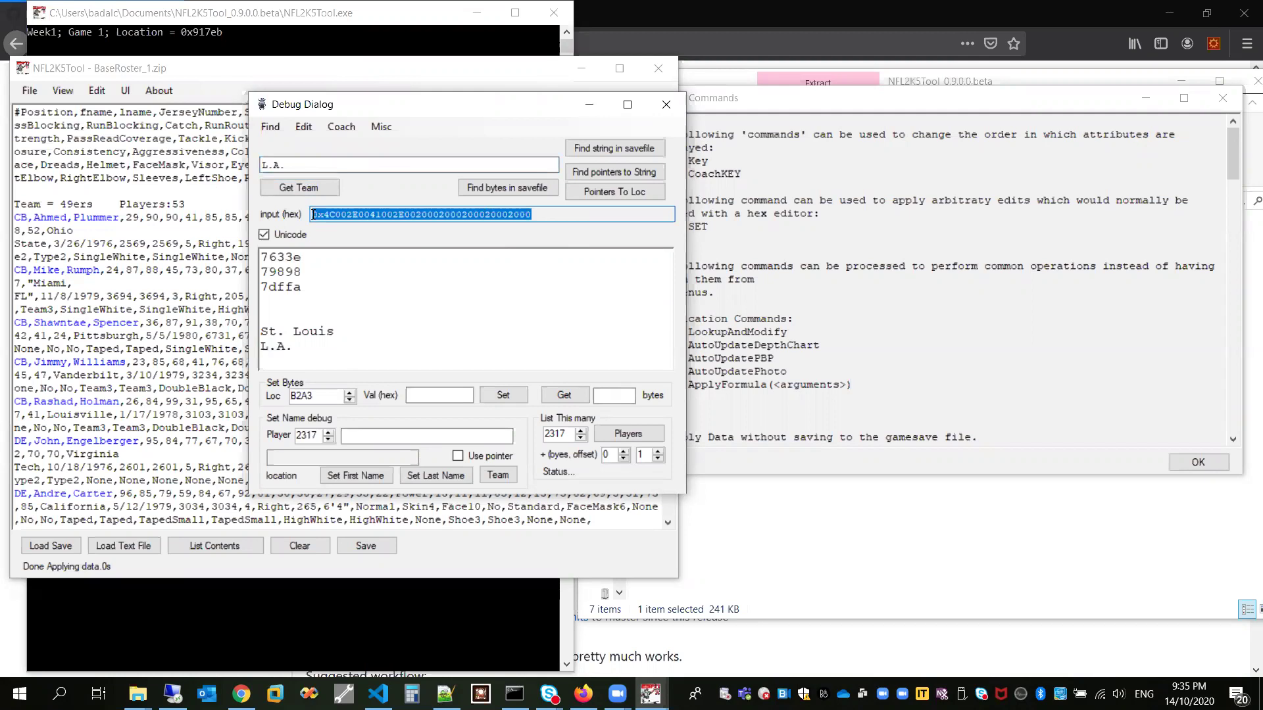
{"action": "left_click", "coordinate": [405, 165]}
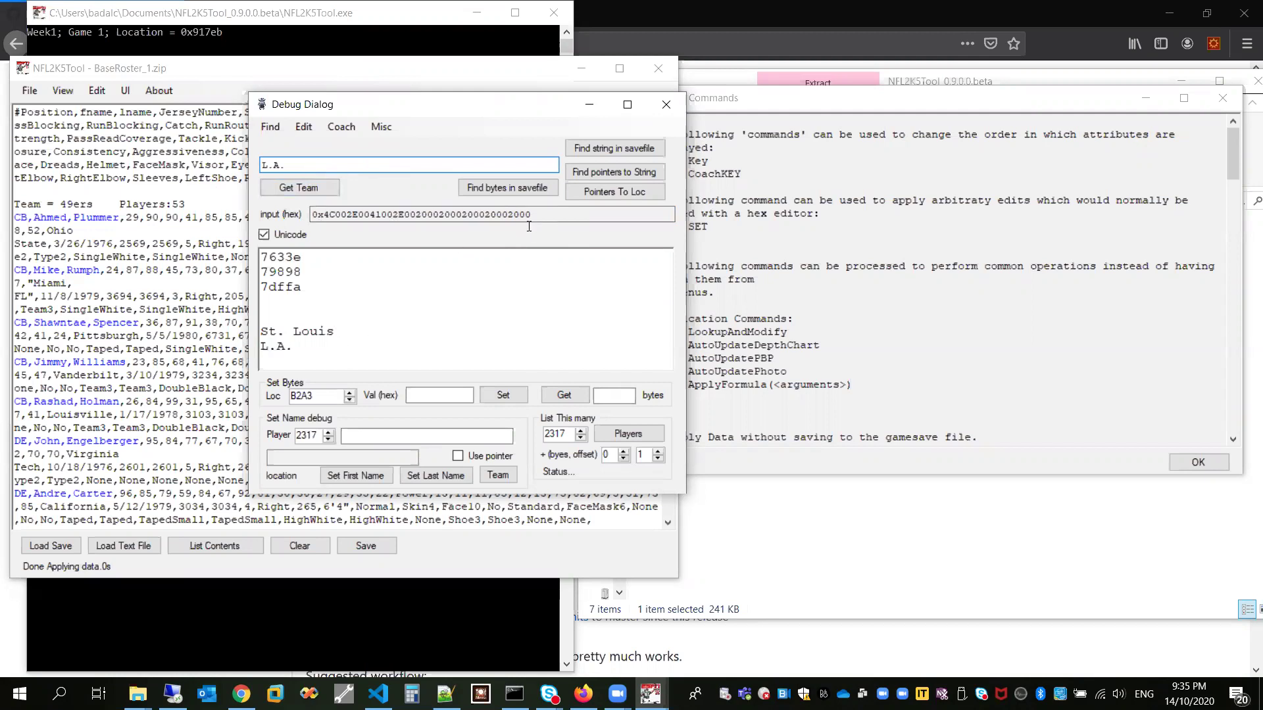
{"action": "double_click", "coordinate": [430, 215]}
{"action": "key", "text": "ctrl+c"}
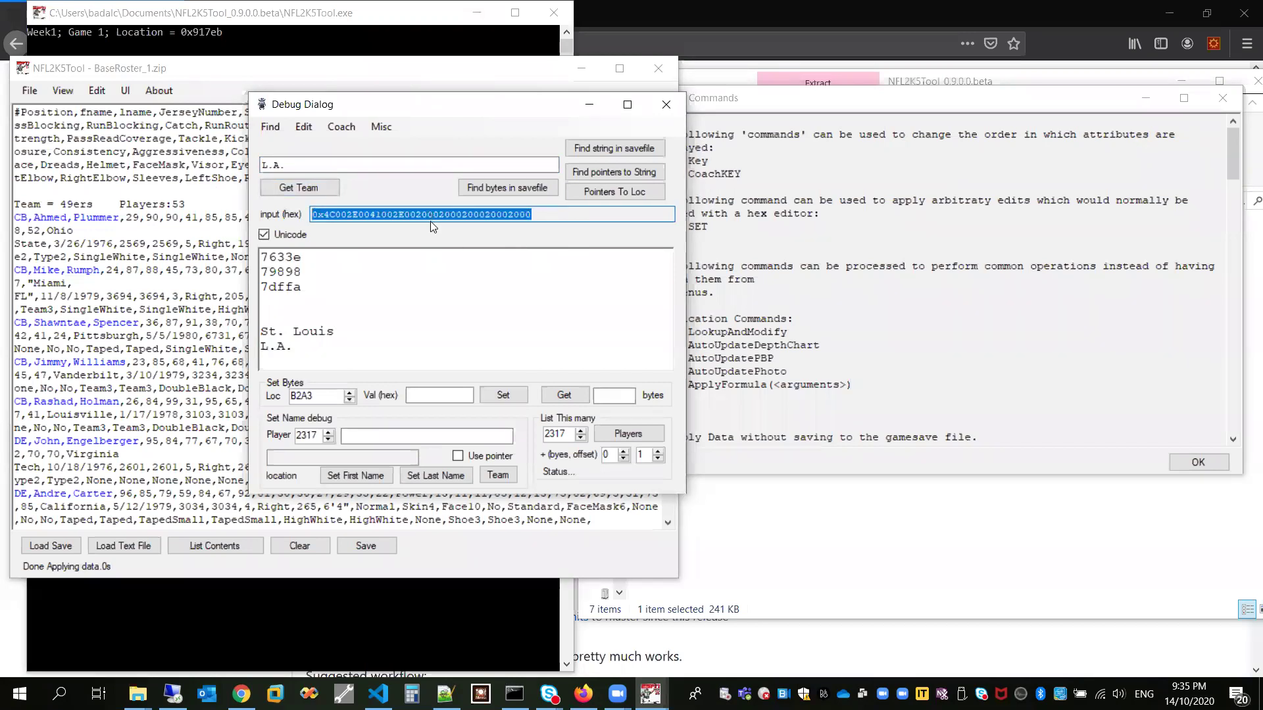
{"action": "left_click", "coordinate": [403, 258]}
{"action": "key", "text": "Home"}
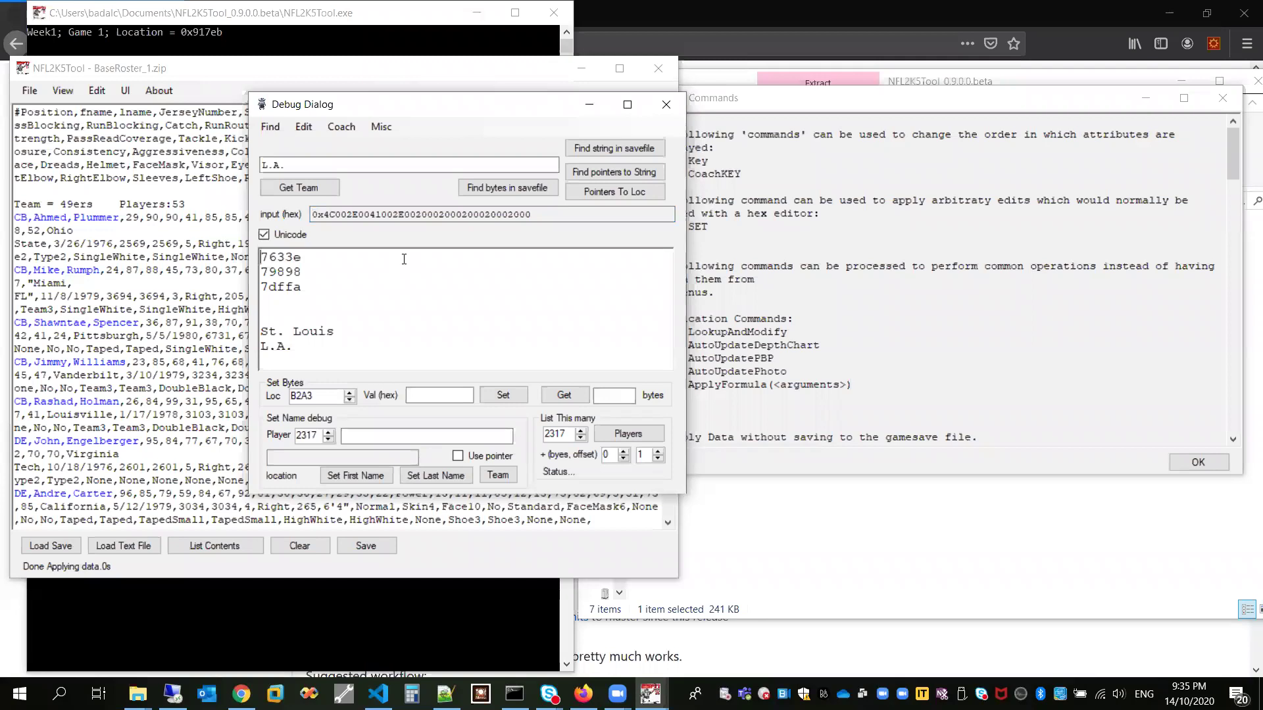
{"action": "type", "text": "SET ("}
{"action": "key", "text": "Left"}
{"action": "key", "text": "Left"}
{"action": "key", "text": "Left"}
{"action": "key", "text": "Left"}
{"action": "type", "text": "0x"}
{"action": "key", "text": "End"}
{"action": "type", "text": ","}
{"action": "key", "text": "ctrl+v"}
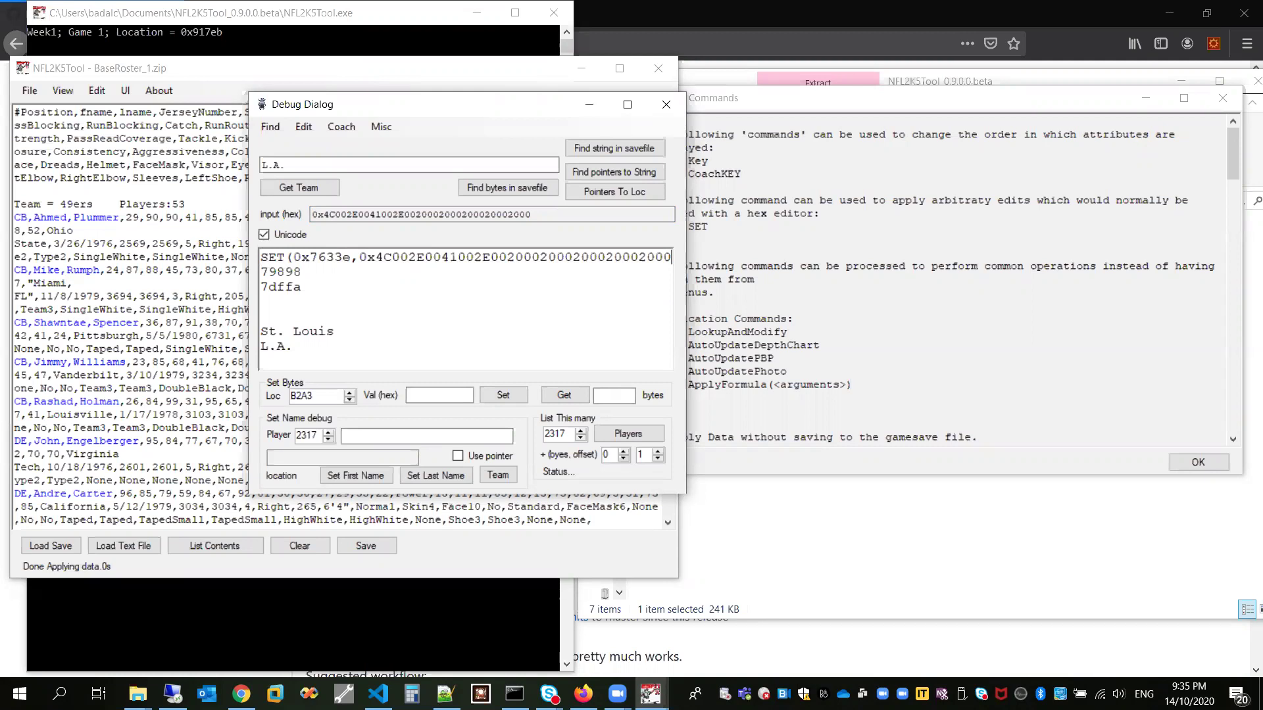
{"action": "key", "text": "Home"}
{"action": "type", "text": "SET(0x79898,"}
{"action": "key", "text": "ctrl+v"}
{"action": "type", "text": ")"}
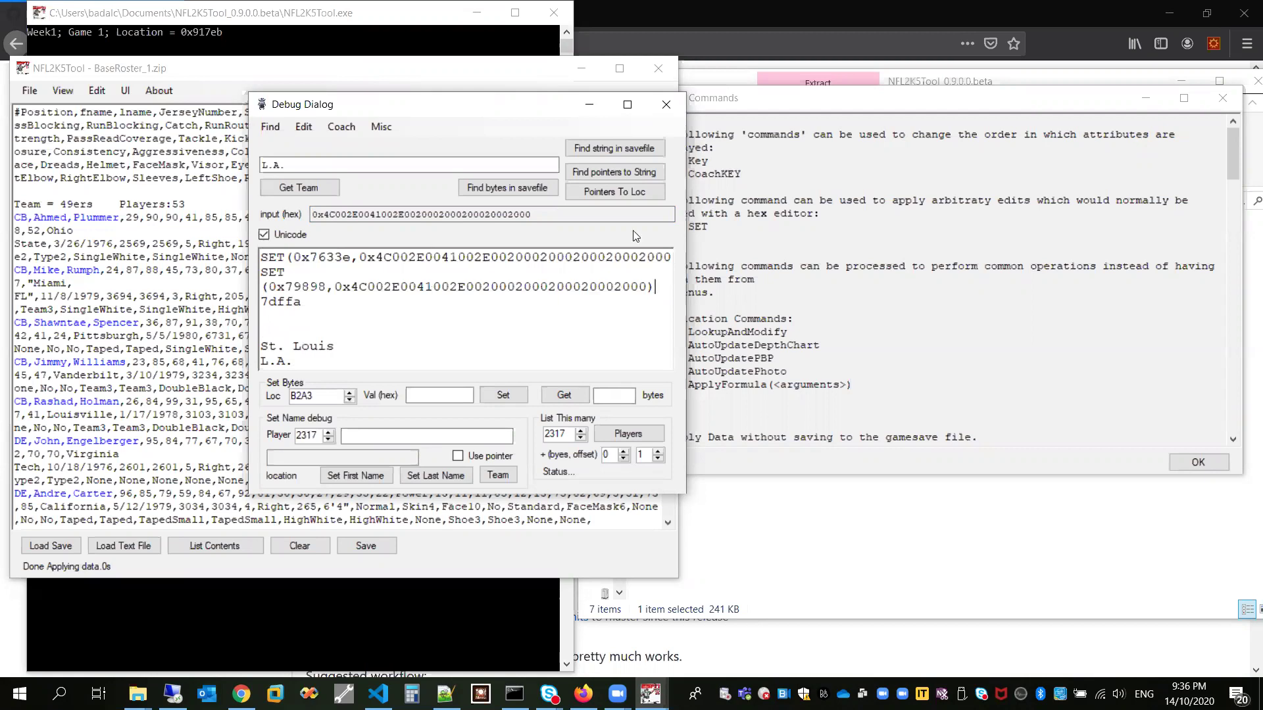
{"action": "left_click_drag", "start_coordinate": [683, 238], "coordinate": [747, 238]}
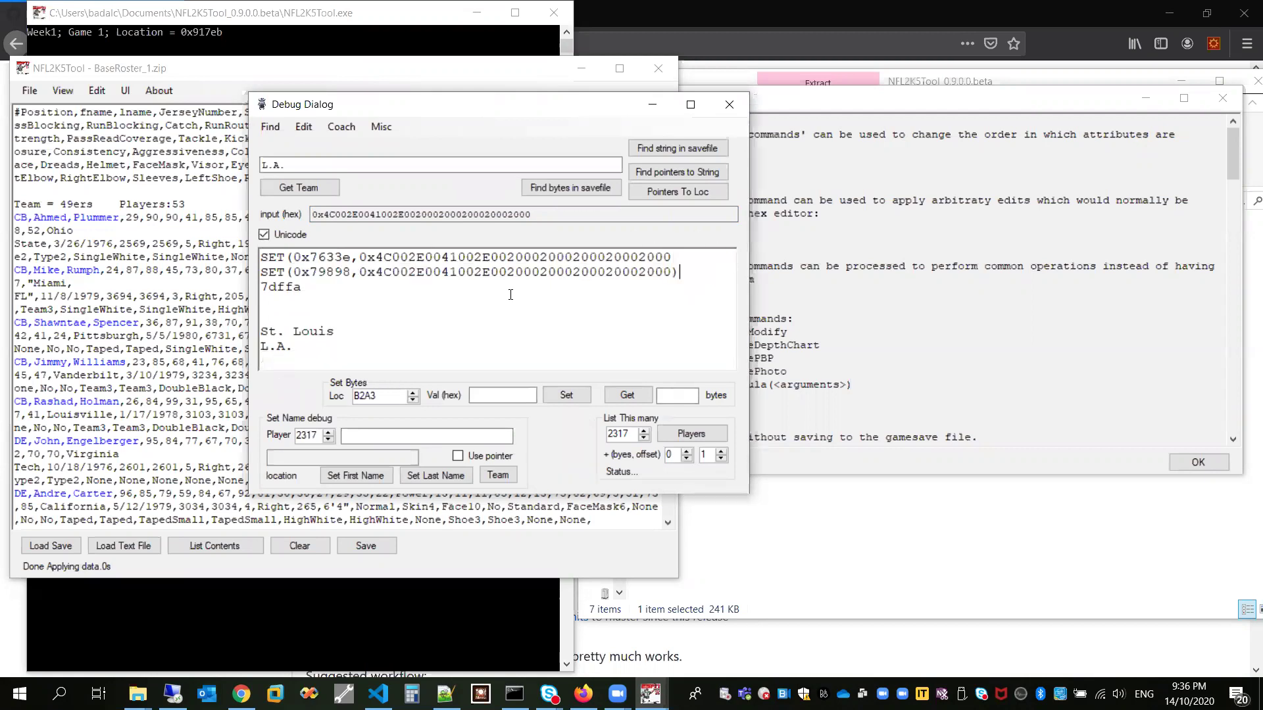
{"action": "type", "text": "SET(0x"}
{"action": "left_click", "coordinate": [352, 286]}
{"action": "type", "text": ","}
{"action": "key", "text": "ctrl+v"}
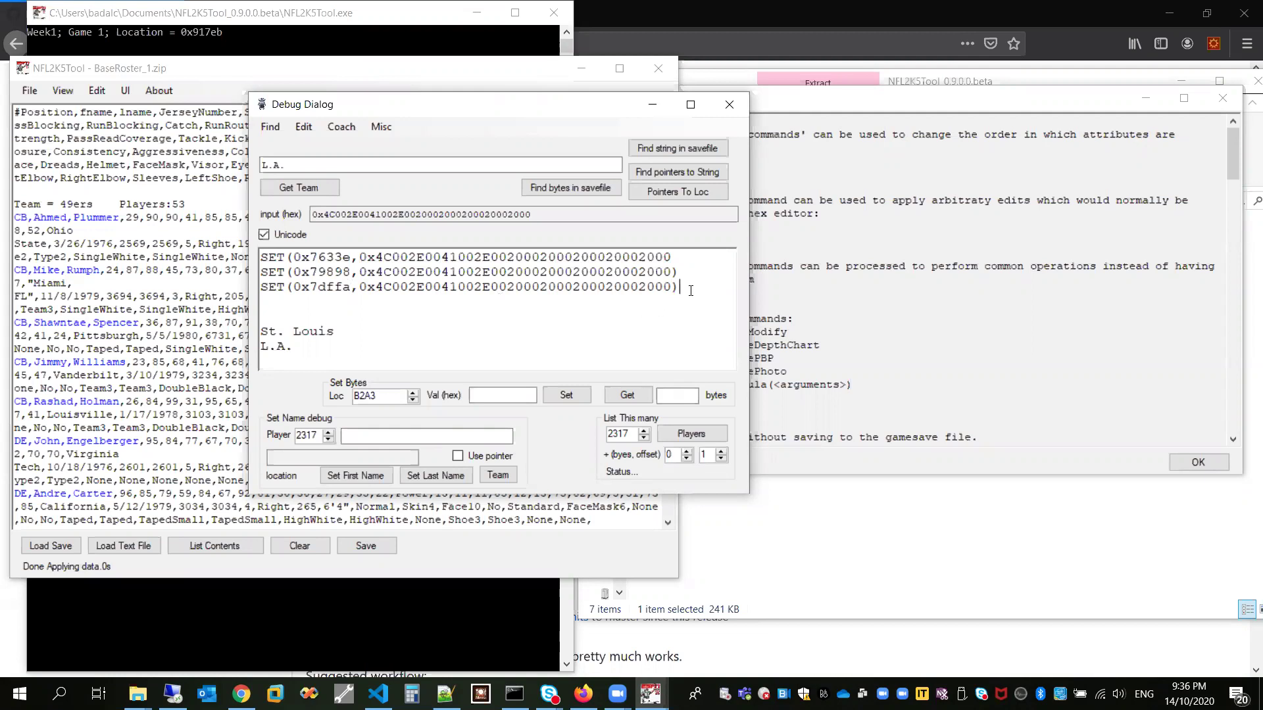
Copy the three SET commands, close the Debug Dialog, and replace the roster text in the main window with them
{"action": "key", "text": "ctrl+shift+Home"}
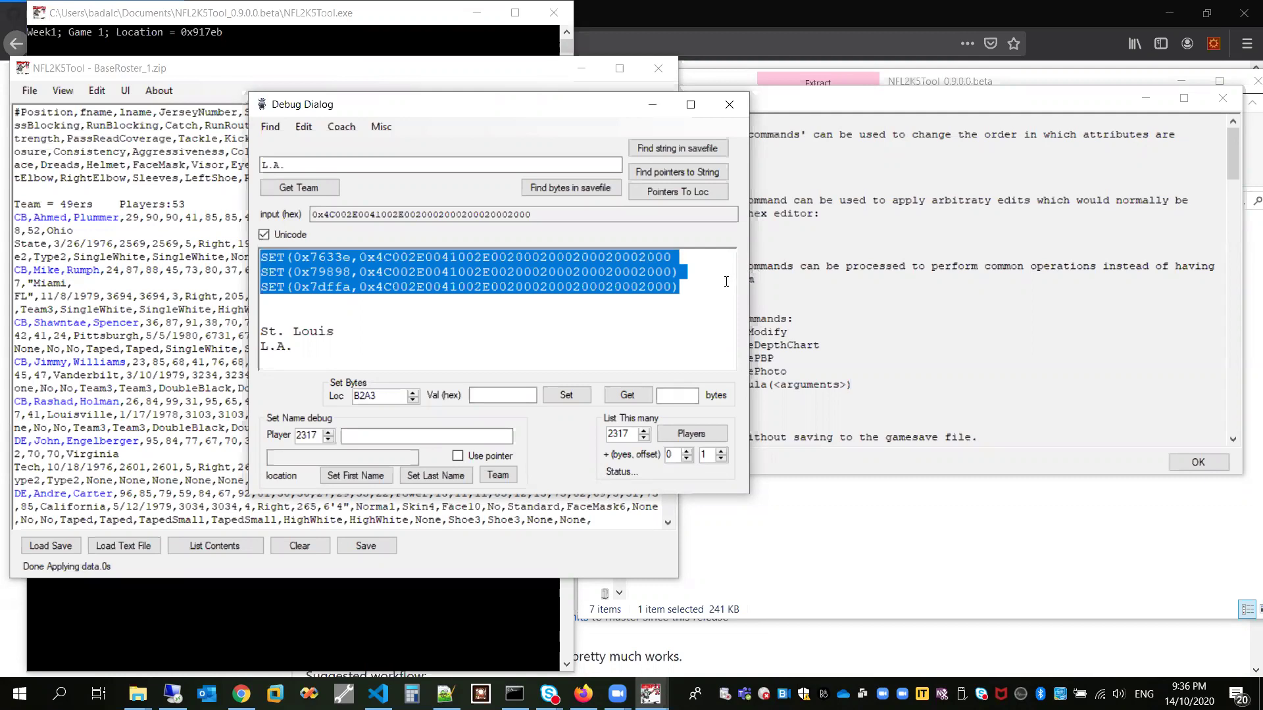
{"action": "right_click", "coordinate": [589, 263]}
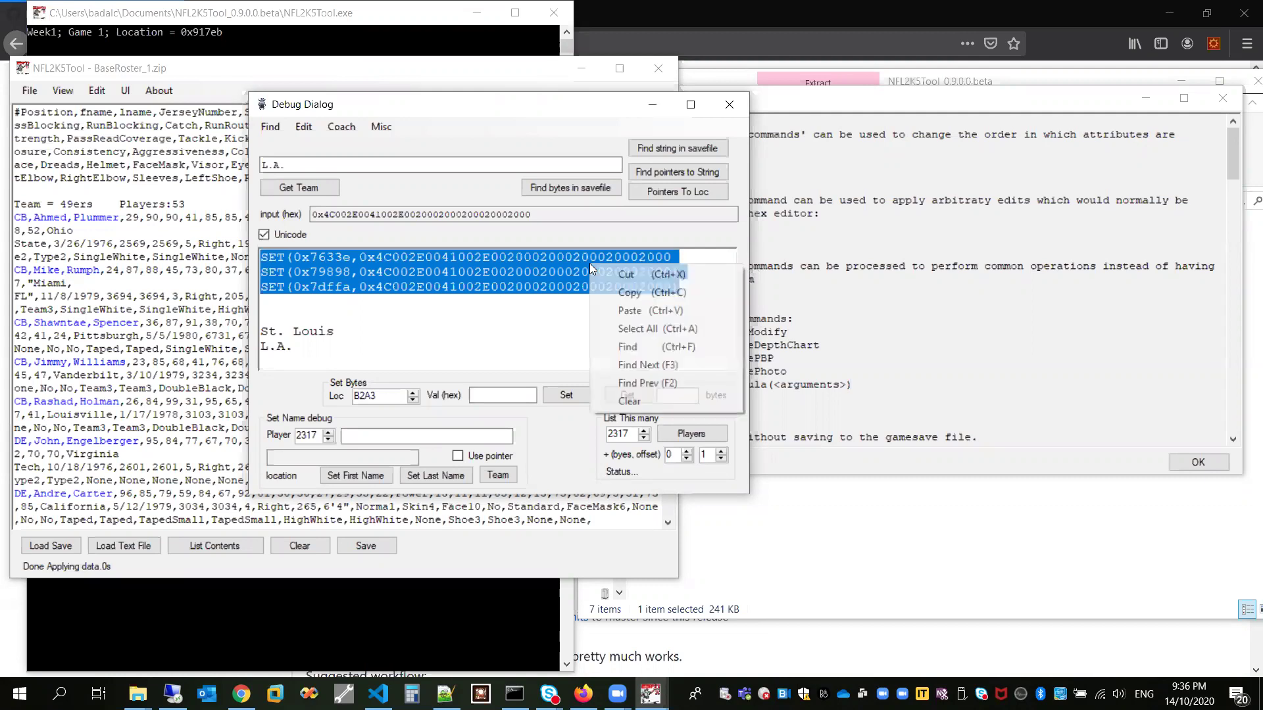
{"action": "left_click", "coordinate": [634, 293]}
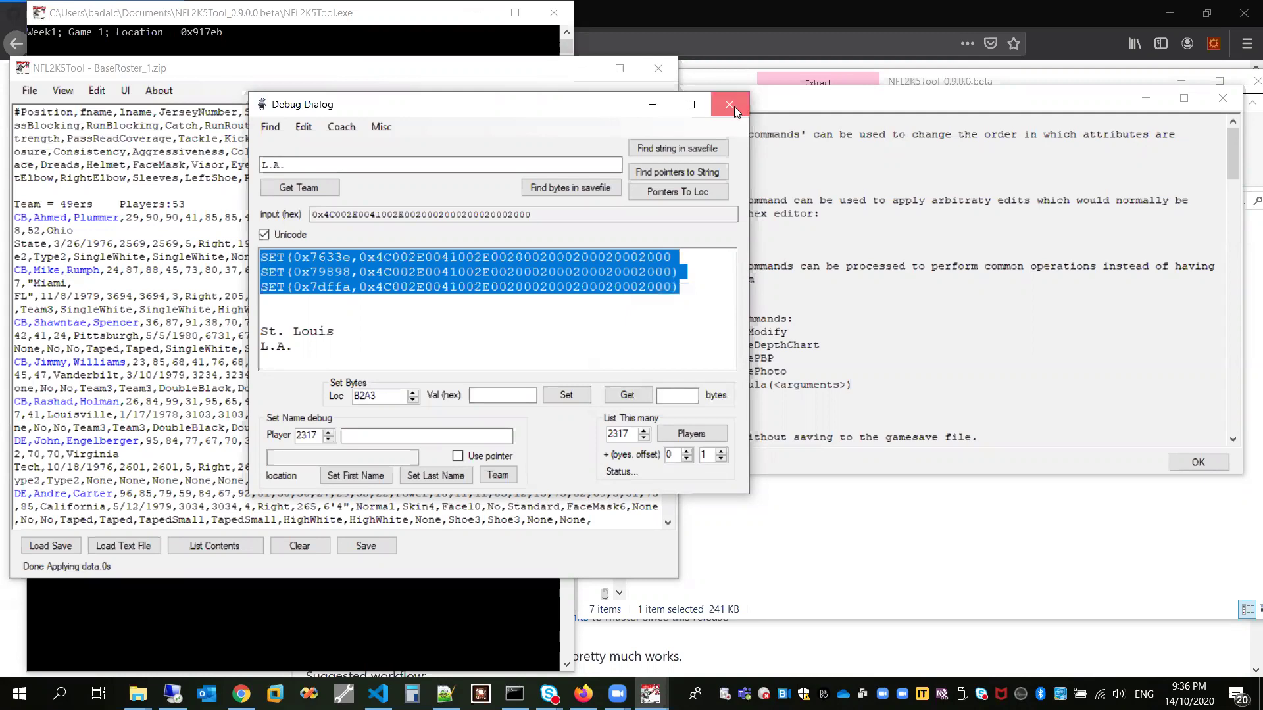
{"action": "left_click", "coordinate": [730, 106]}
{"action": "left_click", "coordinate": [315, 545]}
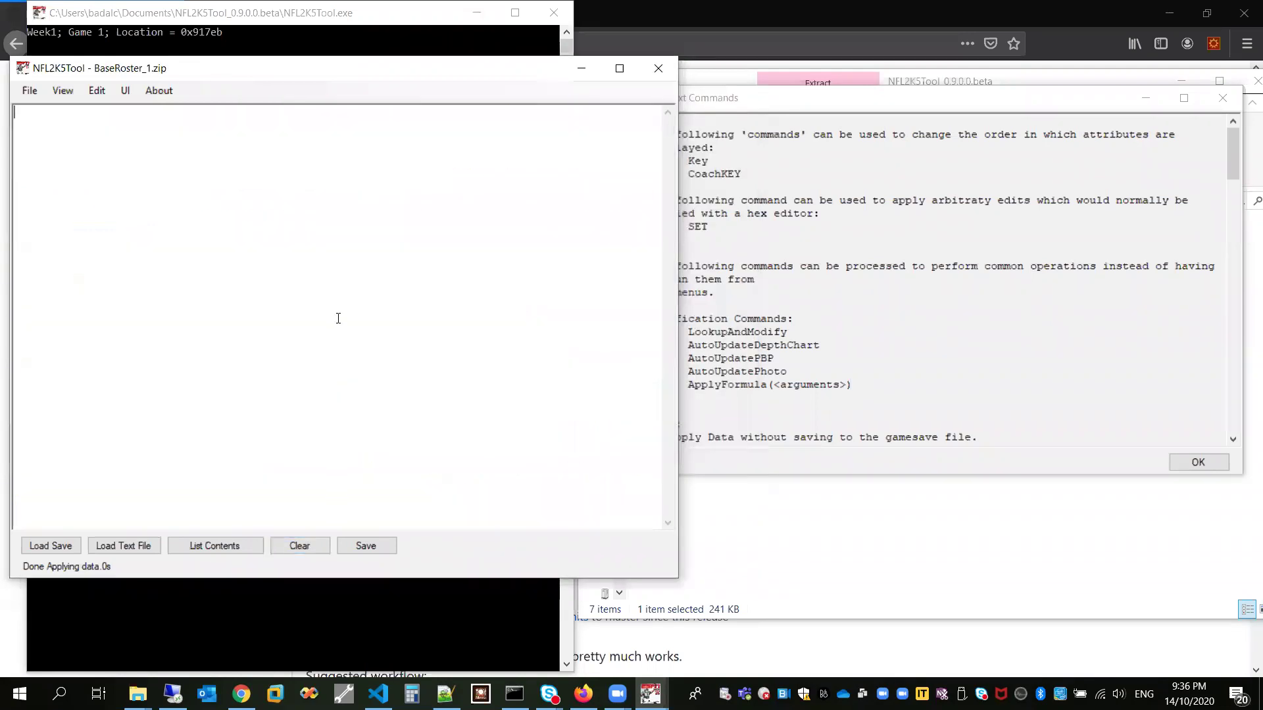
{"action": "key", "text": "ctrl+v"}
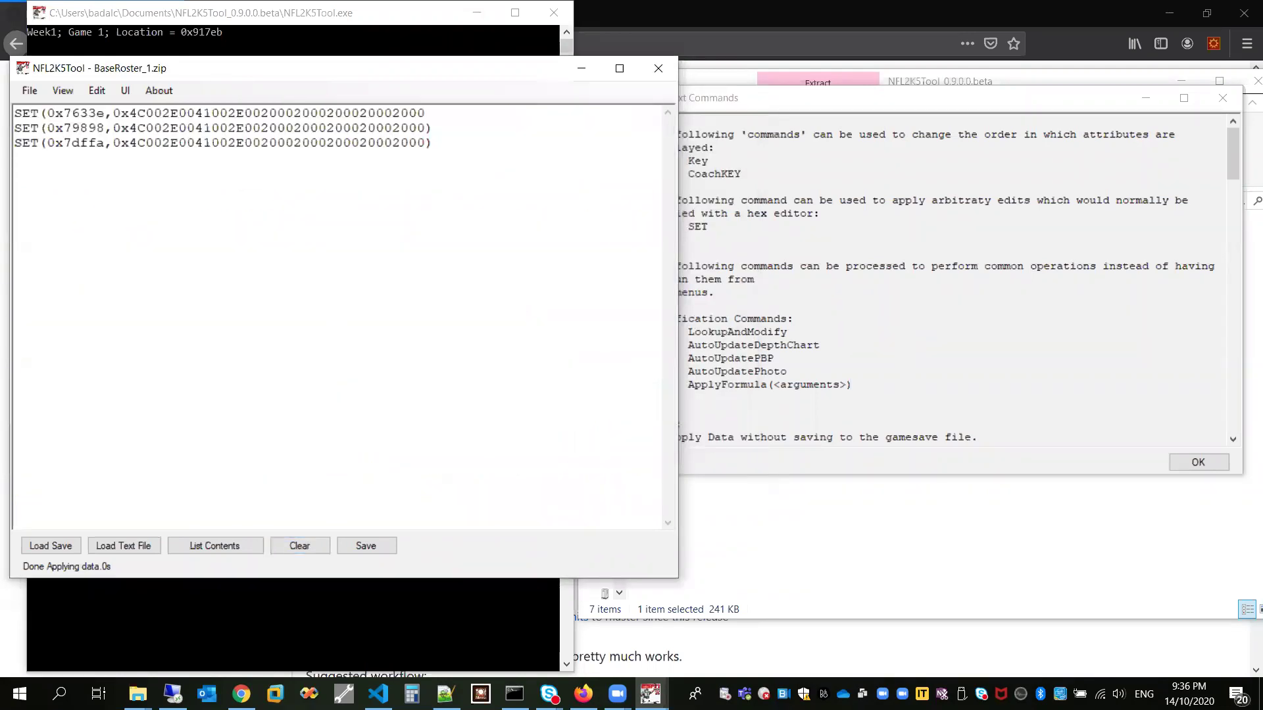
Try to apply the three SET commands without saving and highlight the reported error line
{"action": "left_click", "coordinate": [29, 92]}
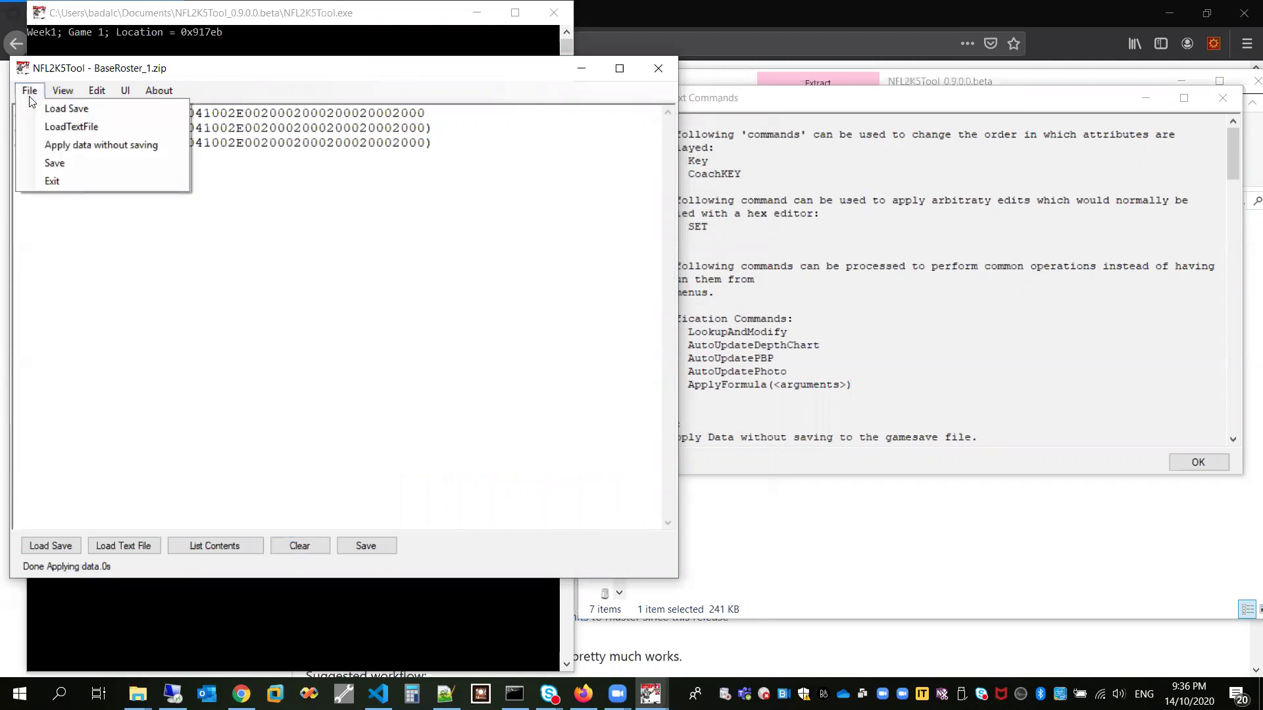
{"action": "left_click", "coordinate": [78, 146]}
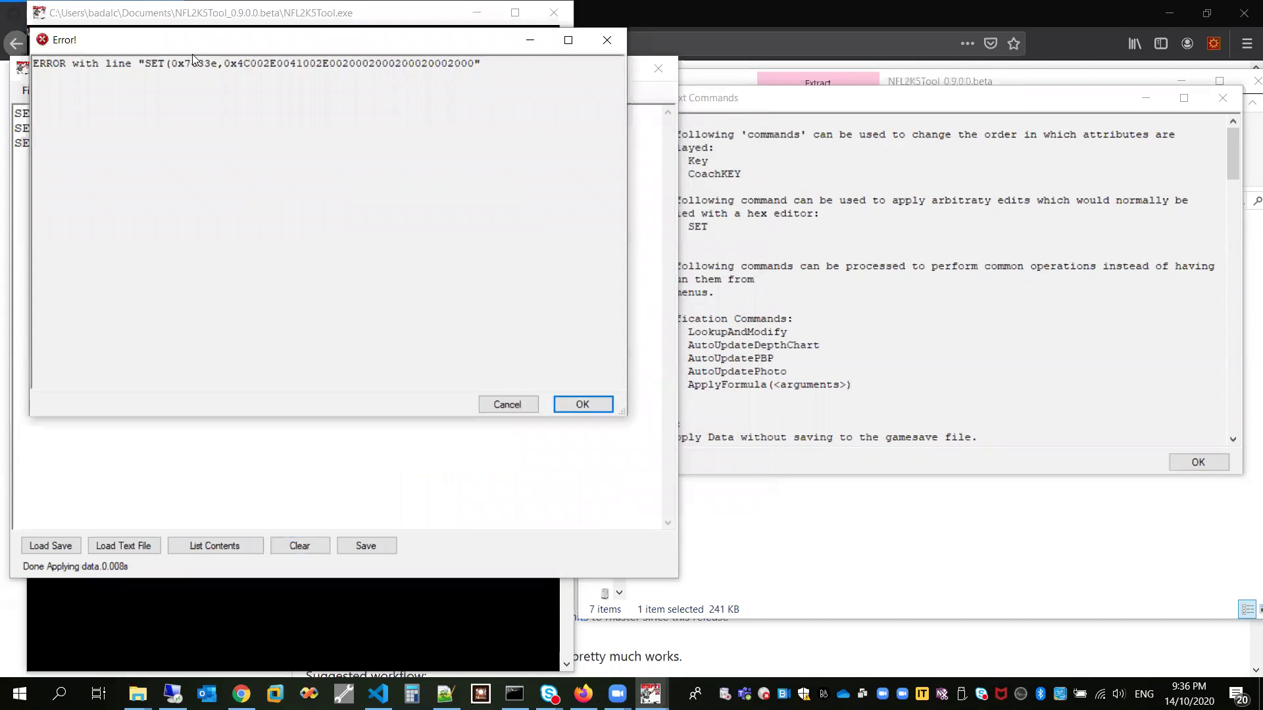
{"action": "left_click_drag", "start_coordinate": [193, 34], "coordinate": [273, 220]}
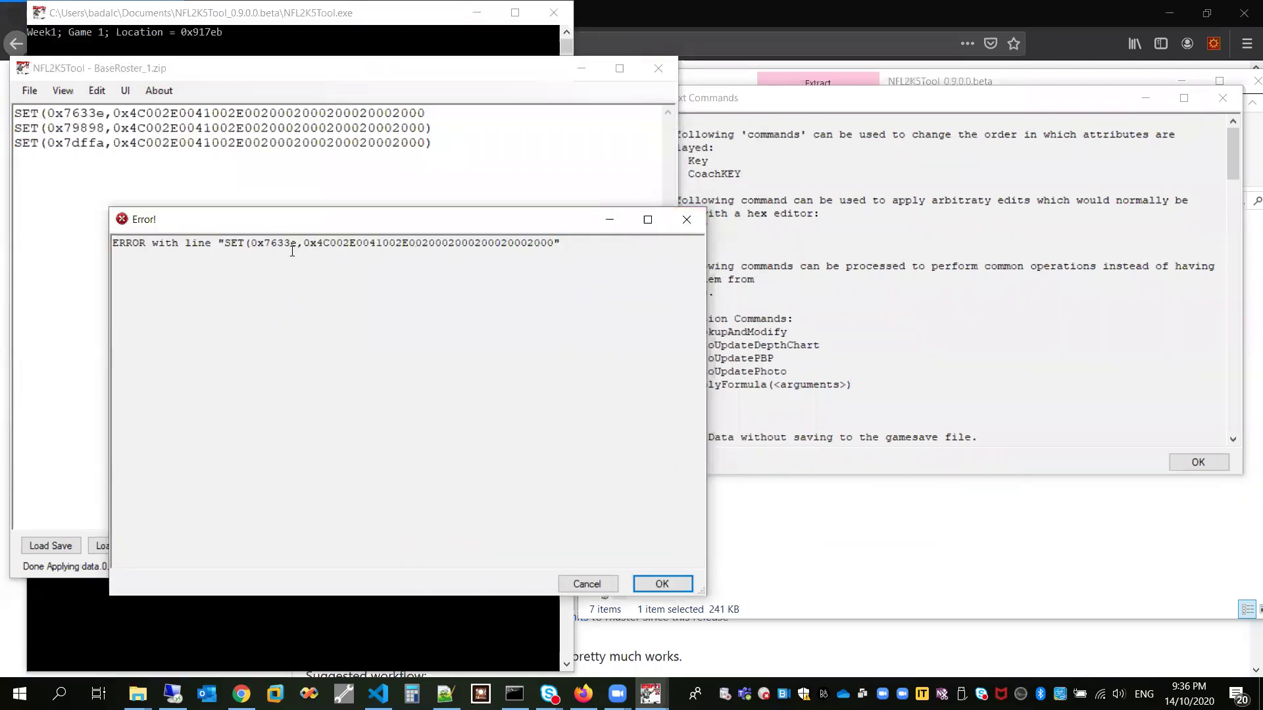
{"action": "left_click_drag", "start_coordinate": [538, 243], "coordinate": [111, 244]}
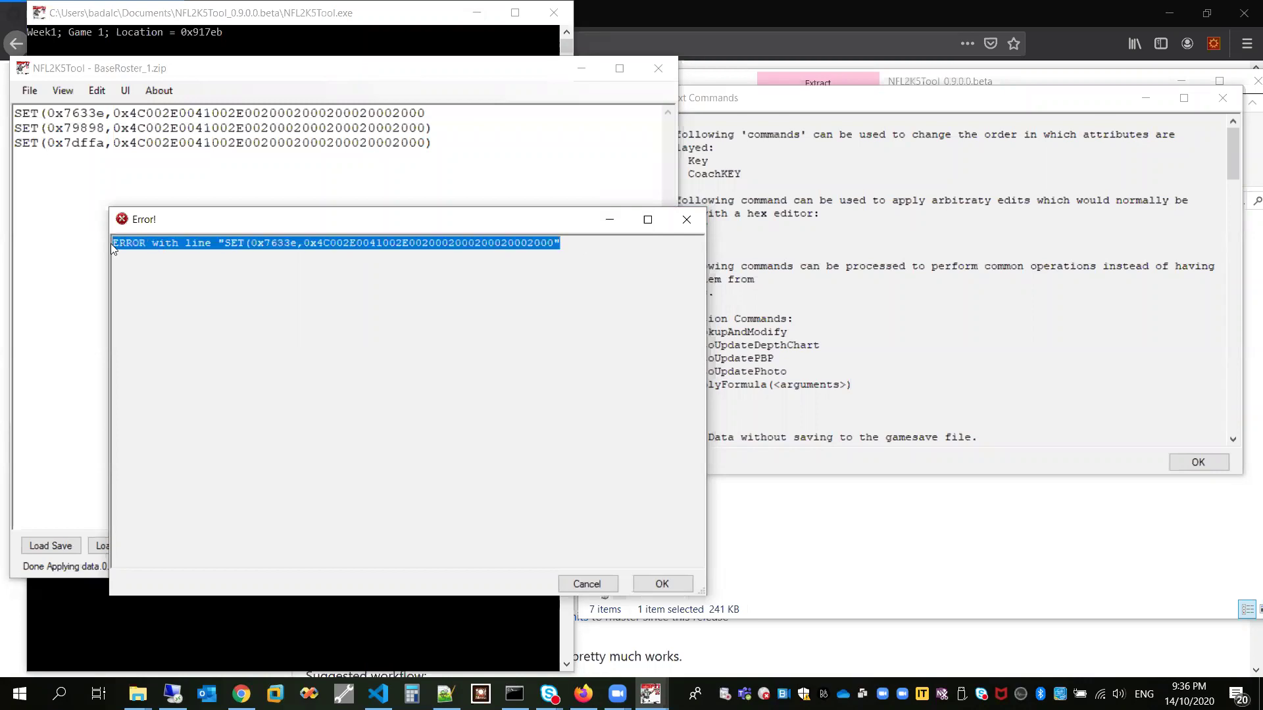
Close the error, add the missing closing parenthesis to the 0x7633e SET command, apply the data without saving, and clear the text area
{"action": "left_click", "coordinate": [531, 270]}
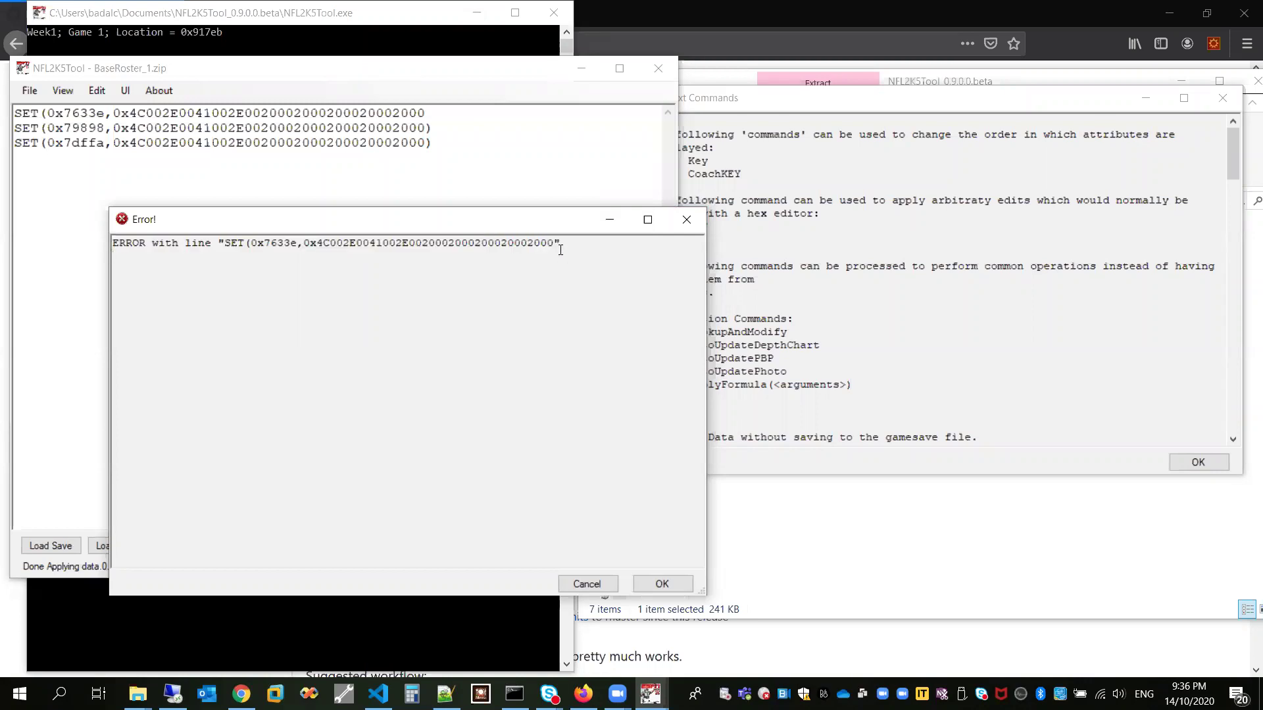
{"action": "left_click", "coordinate": [685, 219]}
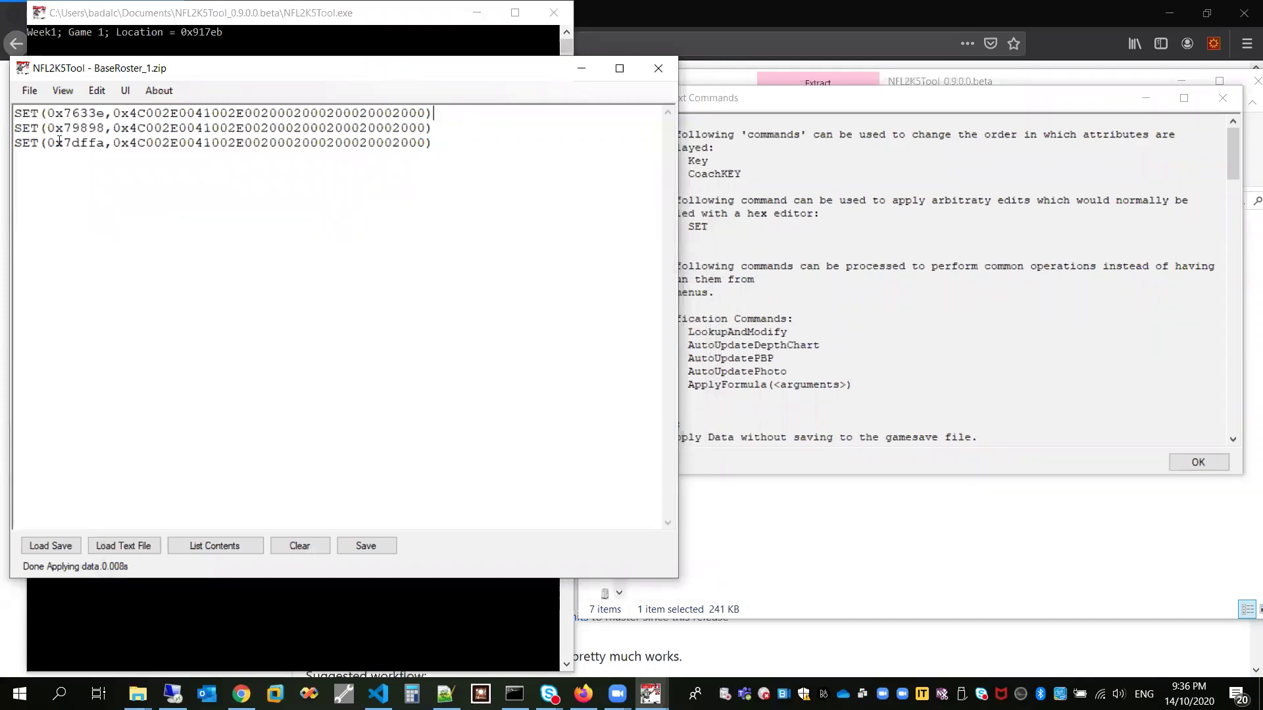
{"action": "left_click", "coordinate": [29, 91]}
{"action": "left_click", "coordinate": [99, 144]}
{"action": "left_click", "coordinate": [313, 552]}
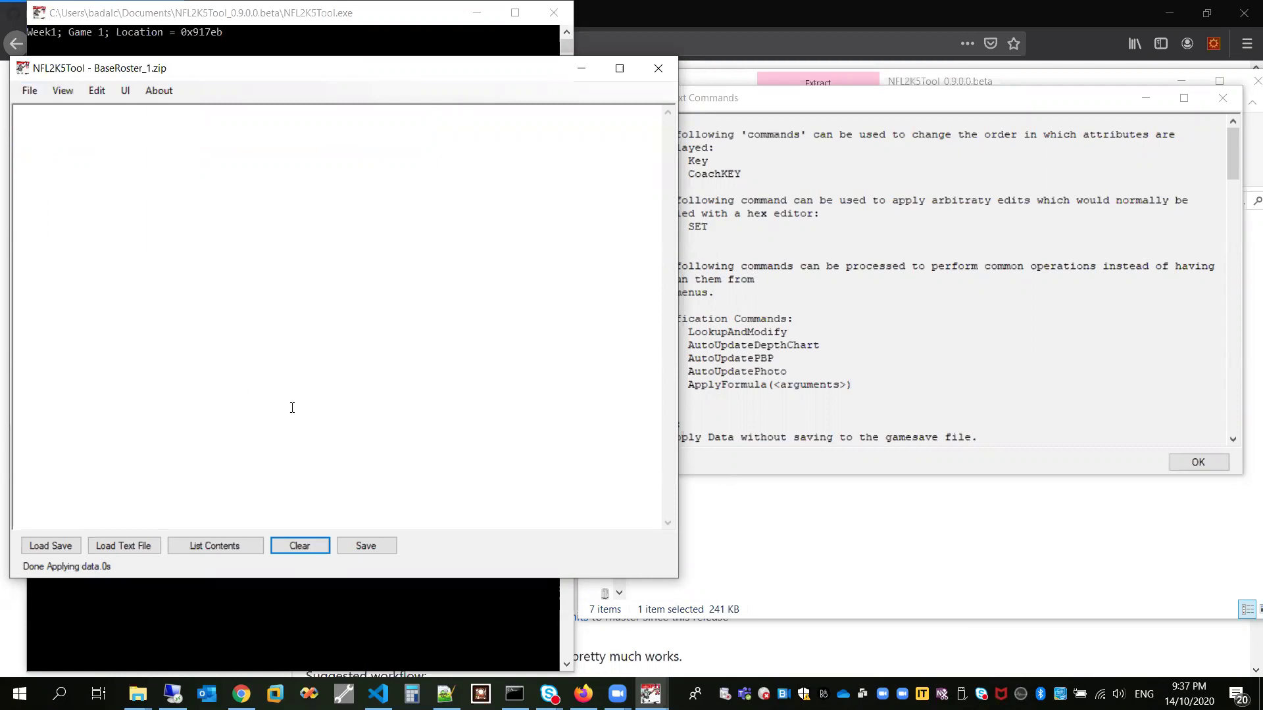
Search the Text Commands help for LookupAndModify and bring its description and example into view
{"action": "left_click", "coordinate": [878, 264]}
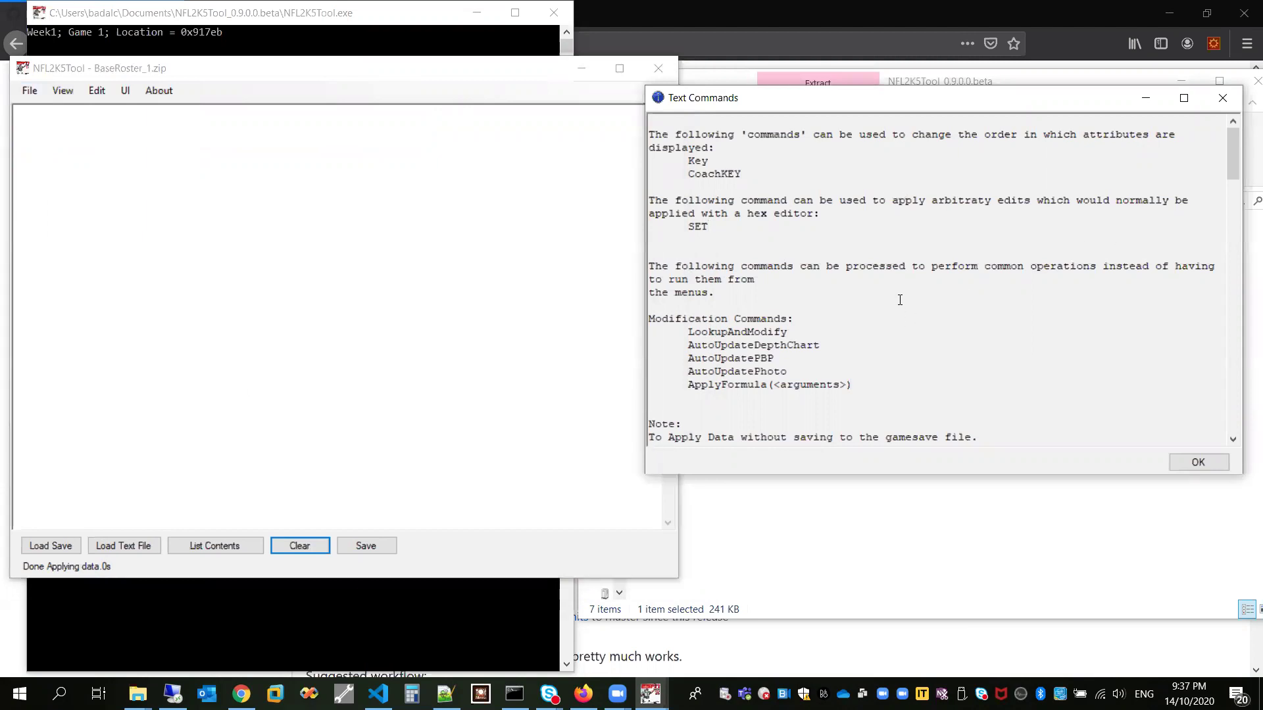
{"action": "left_click_drag", "start_coordinate": [1234, 152], "coordinate": [1235, 165]}
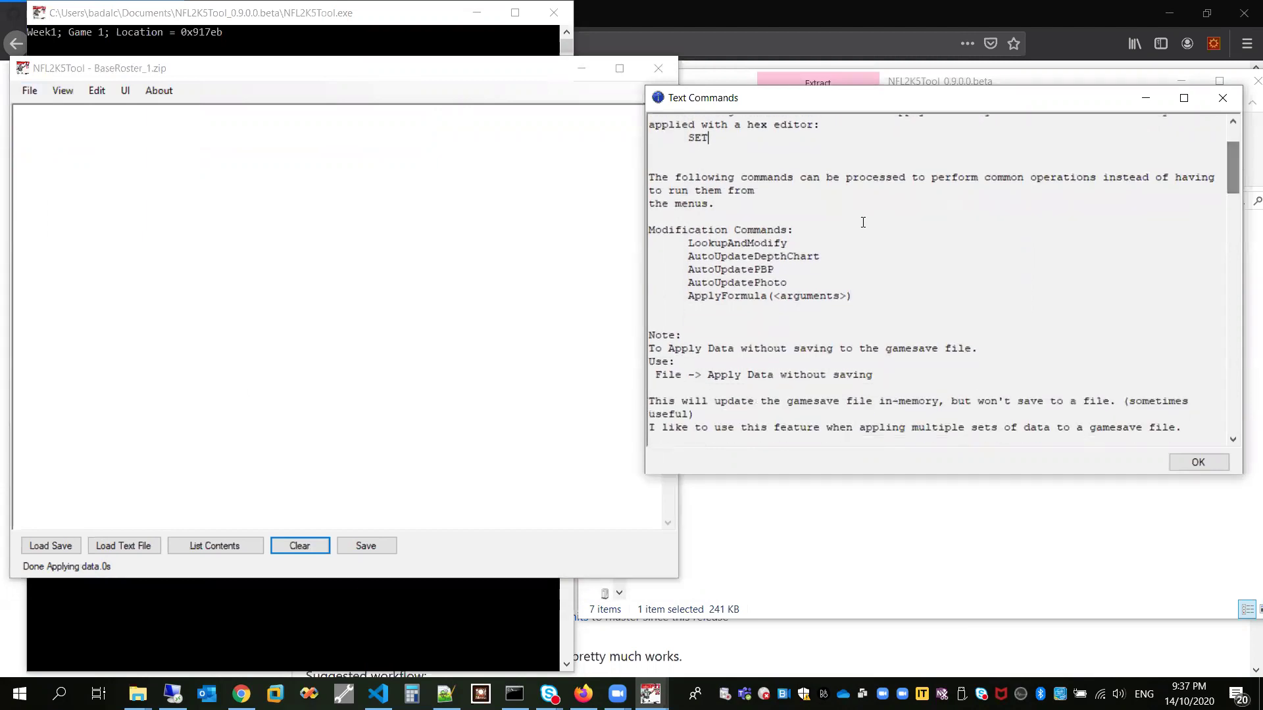
{"action": "double_click", "coordinate": [730, 244]}
{"action": "left_click", "coordinate": [837, 244]}
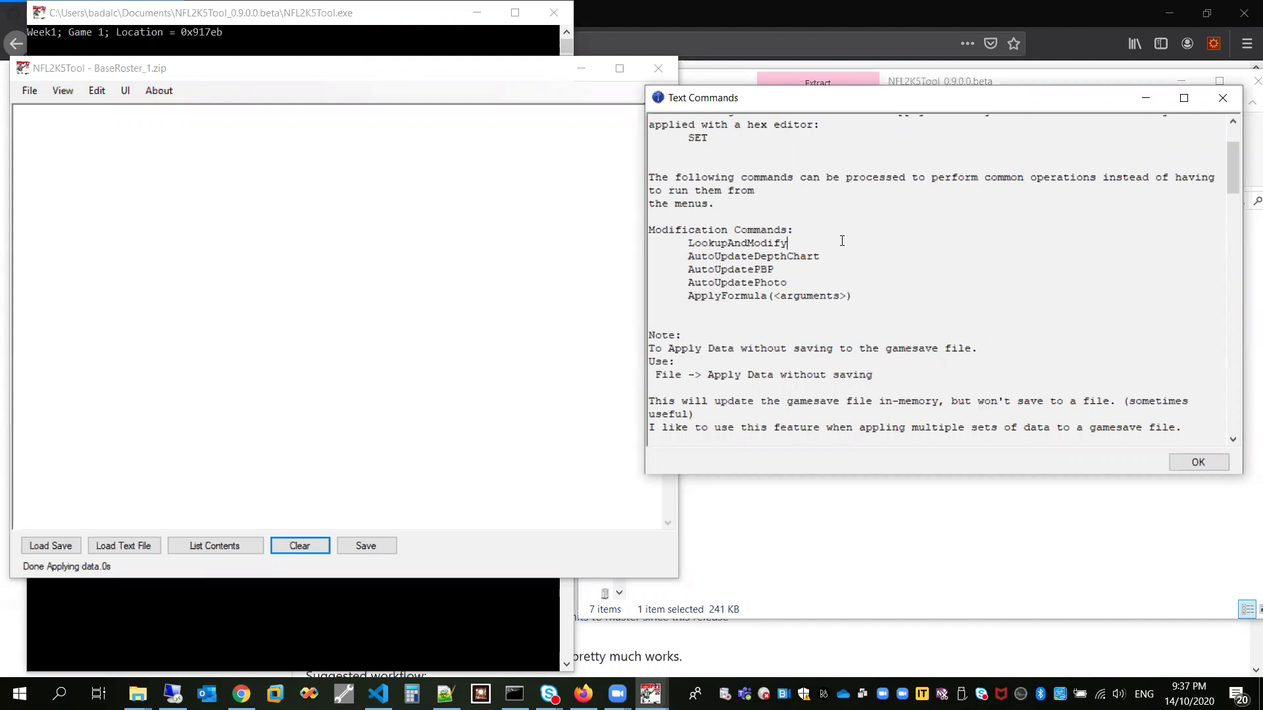
{"action": "double_click", "coordinate": [734, 242]}
{"action": "key", "text": "ctrl+f"}
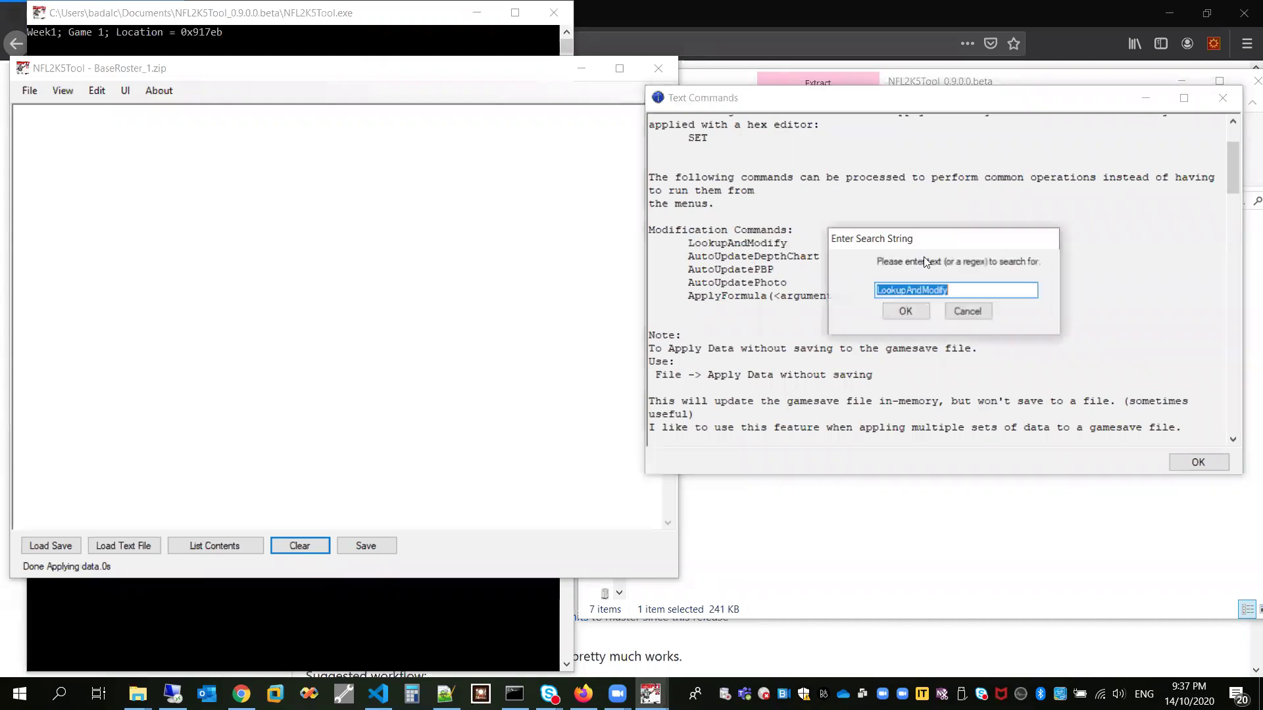
{"action": "left_click", "coordinate": [907, 313]}
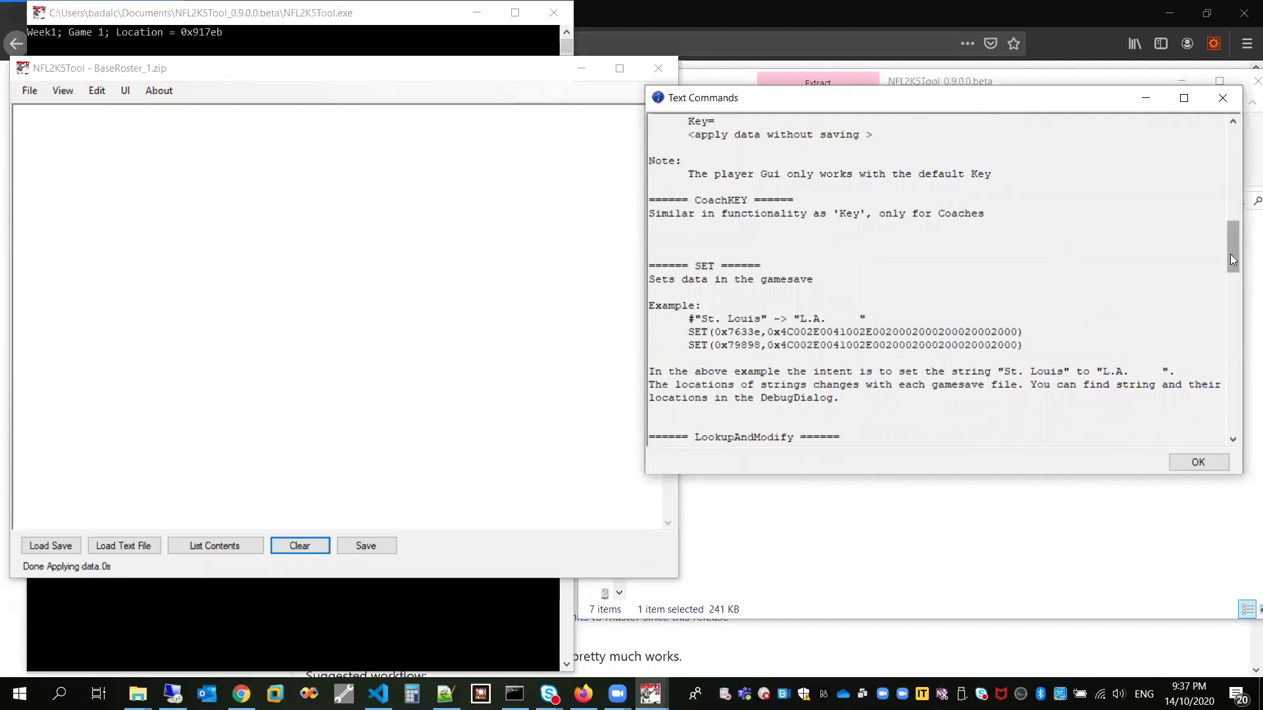
{"action": "scroll", "coordinate": [1233, 282], "scroll_direction": "down", "scroll_amount": 6}
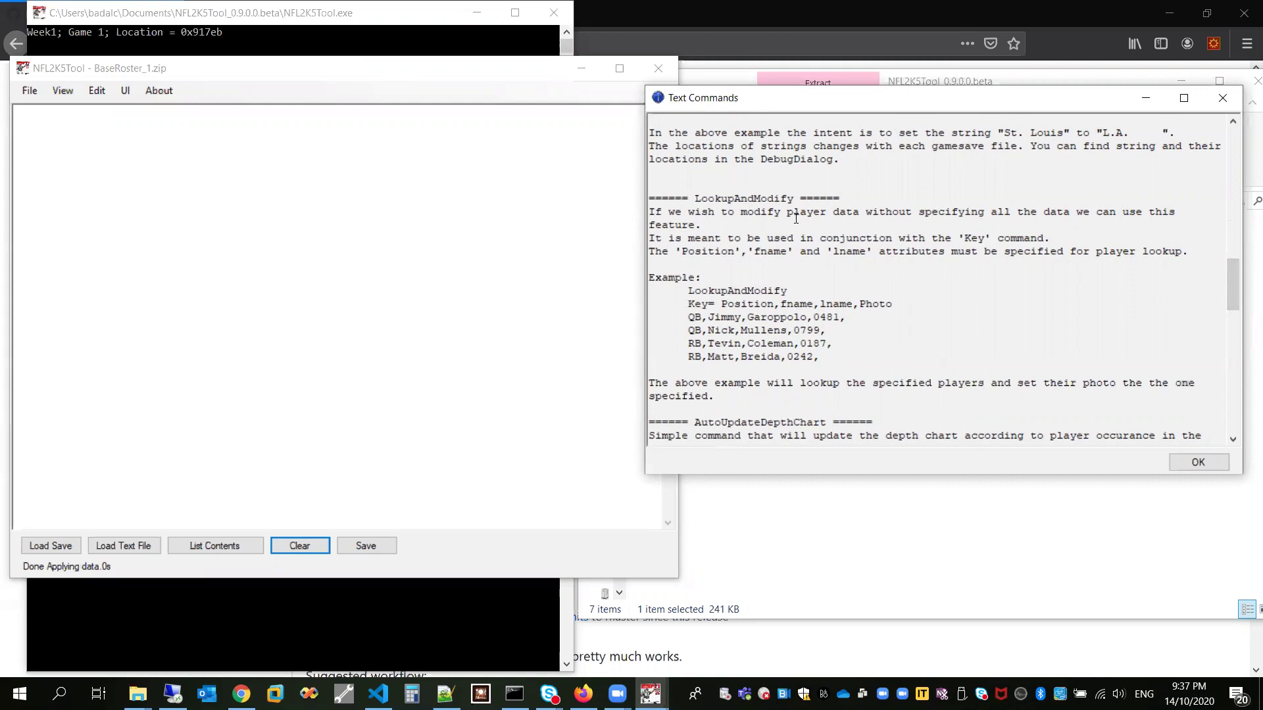
List the roster contents and highlight the position, first name and last name of the first 49ers player
{"action": "left_click", "coordinate": [208, 418]}
{"action": "left_click", "coordinate": [223, 544]}
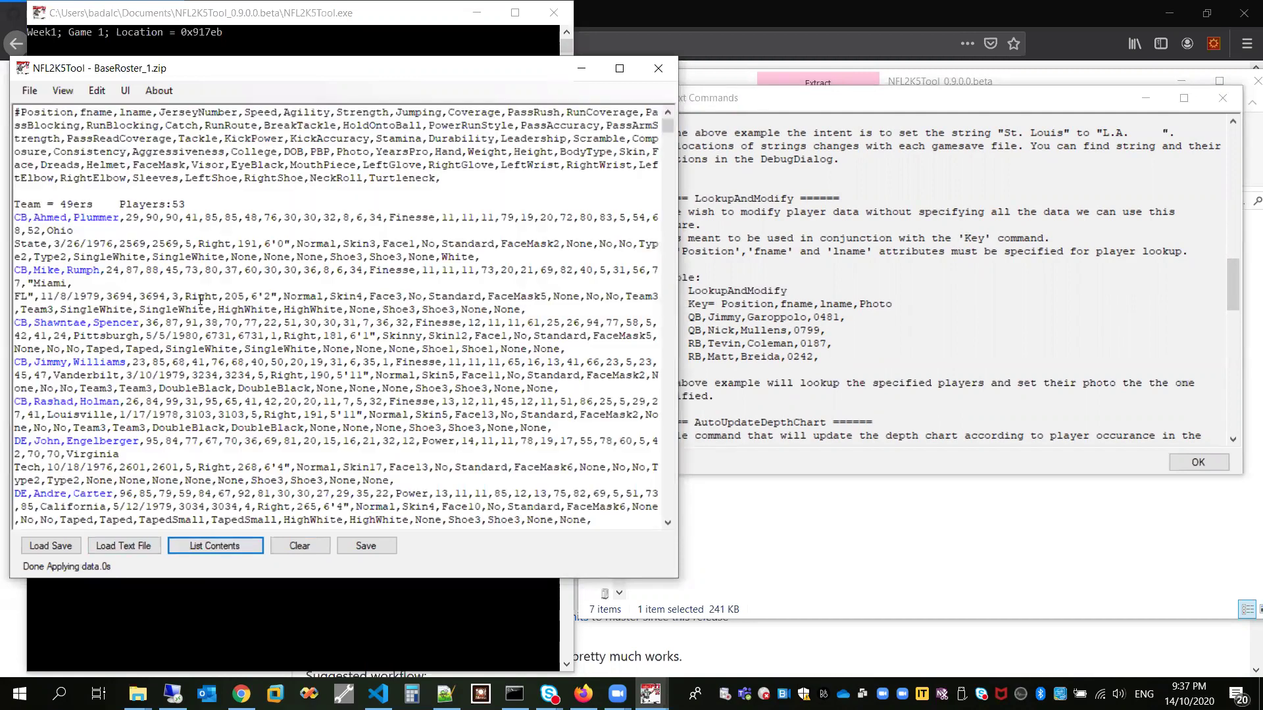
{"action": "left_click_drag", "start_coordinate": [22, 229], "coordinate": [101, 248]}
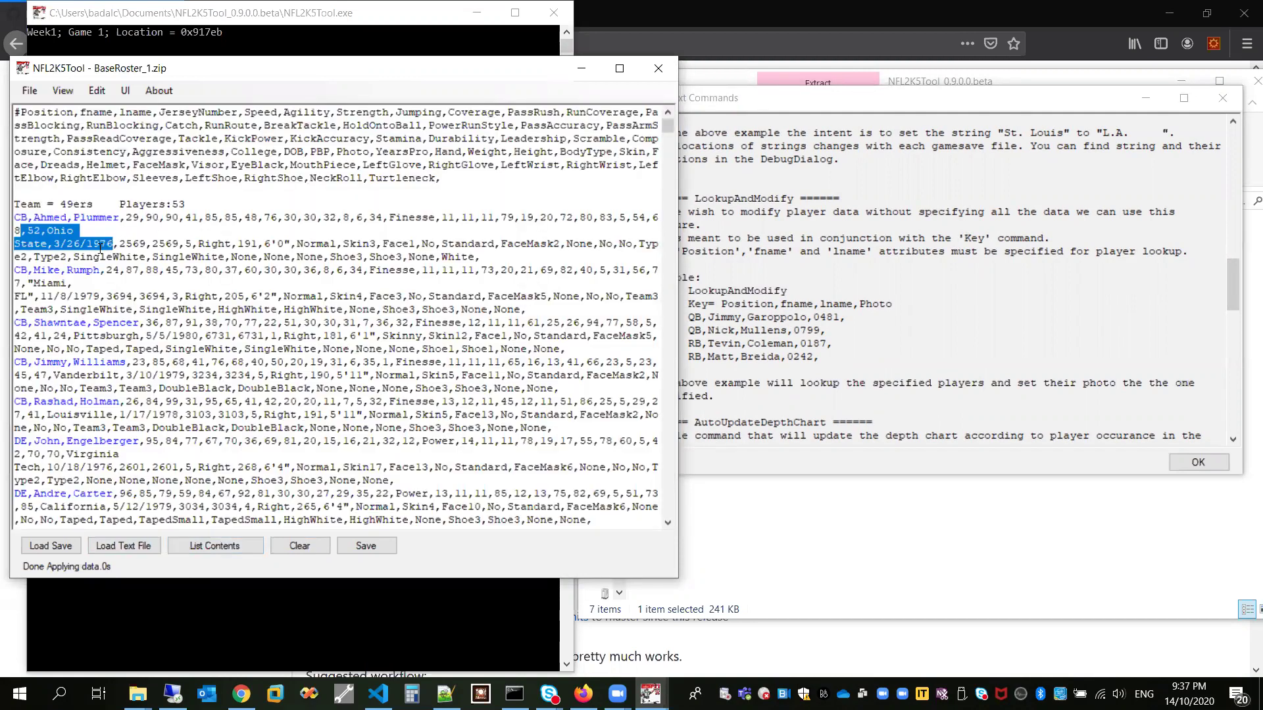
{"action": "left_click", "coordinate": [215, 241]}
{"action": "left_click_drag", "start_coordinate": [126, 218], "coordinate": [6, 219]}
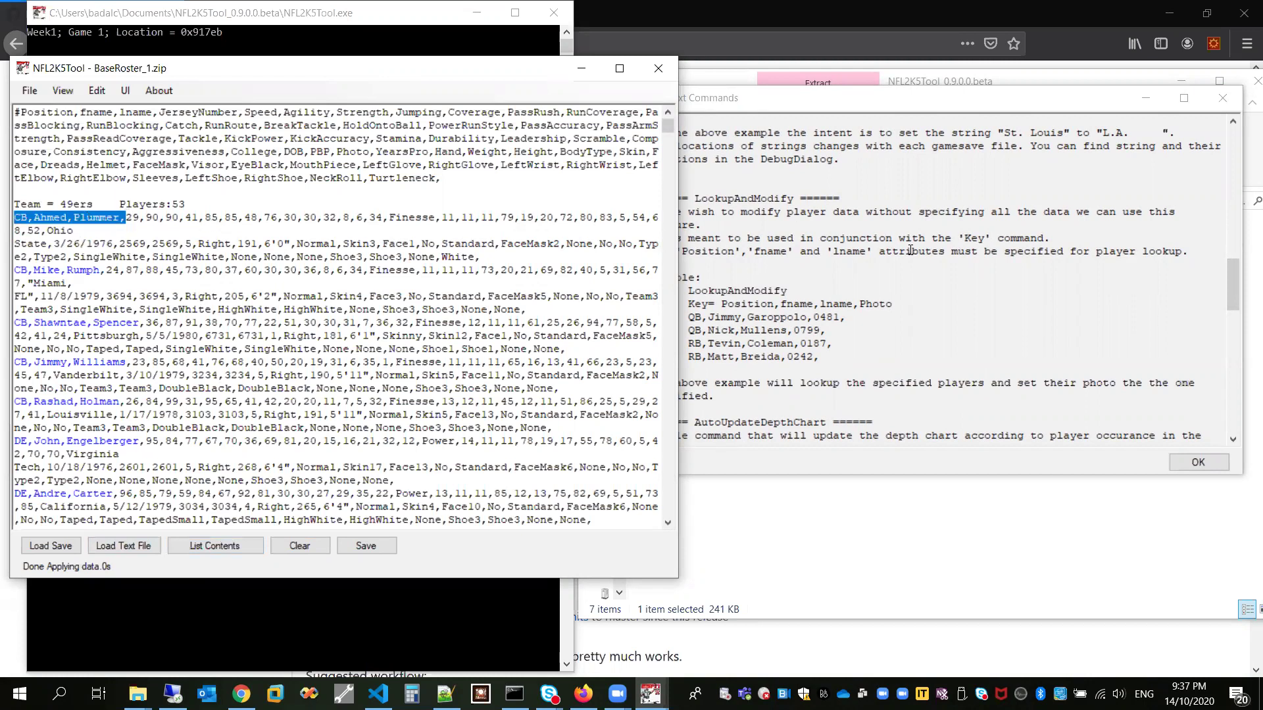
Copy the six-line LookupAndModify example from the Text Commands help and replace the roster text in the main window with it
{"action": "left_click", "coordinate": [910, 202]}
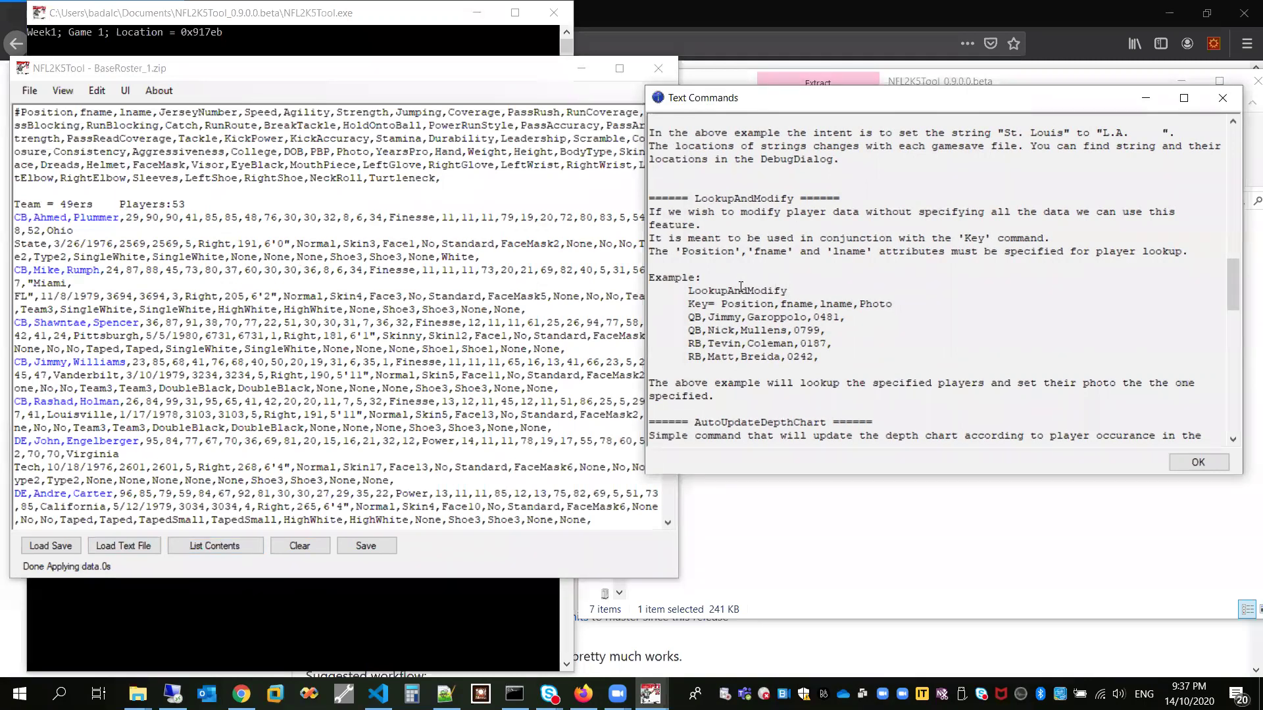
{"action": "double_click", "coordinate": [785, 291]}
{"action": "left_click_drag", "start_coordinate": [830, 359], "coordinate": [642, 293]}
{"action": "right_click", "coordinate": [681, 302]}
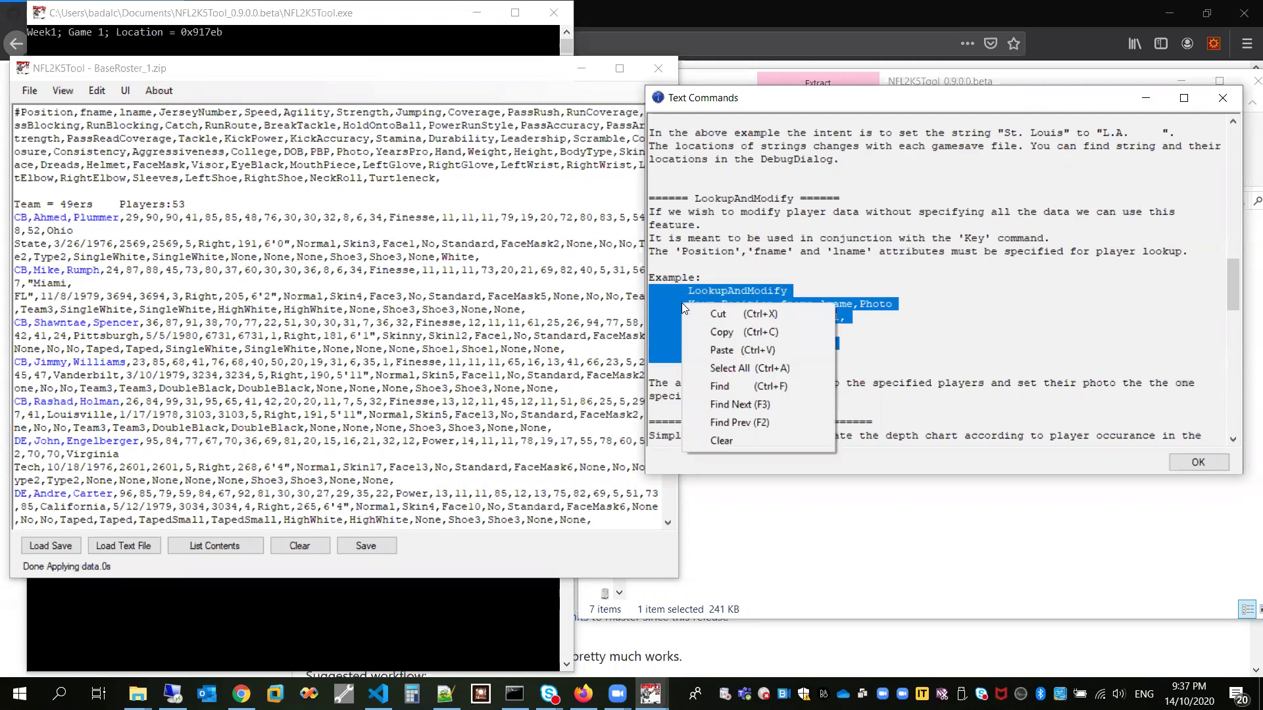
{"action": "left_click", "coordinate": [723, 333]}
{"action": "left_click", "coordinate": [530, 314]}
{"action": "left_click", "coordinate": [299, 546]}
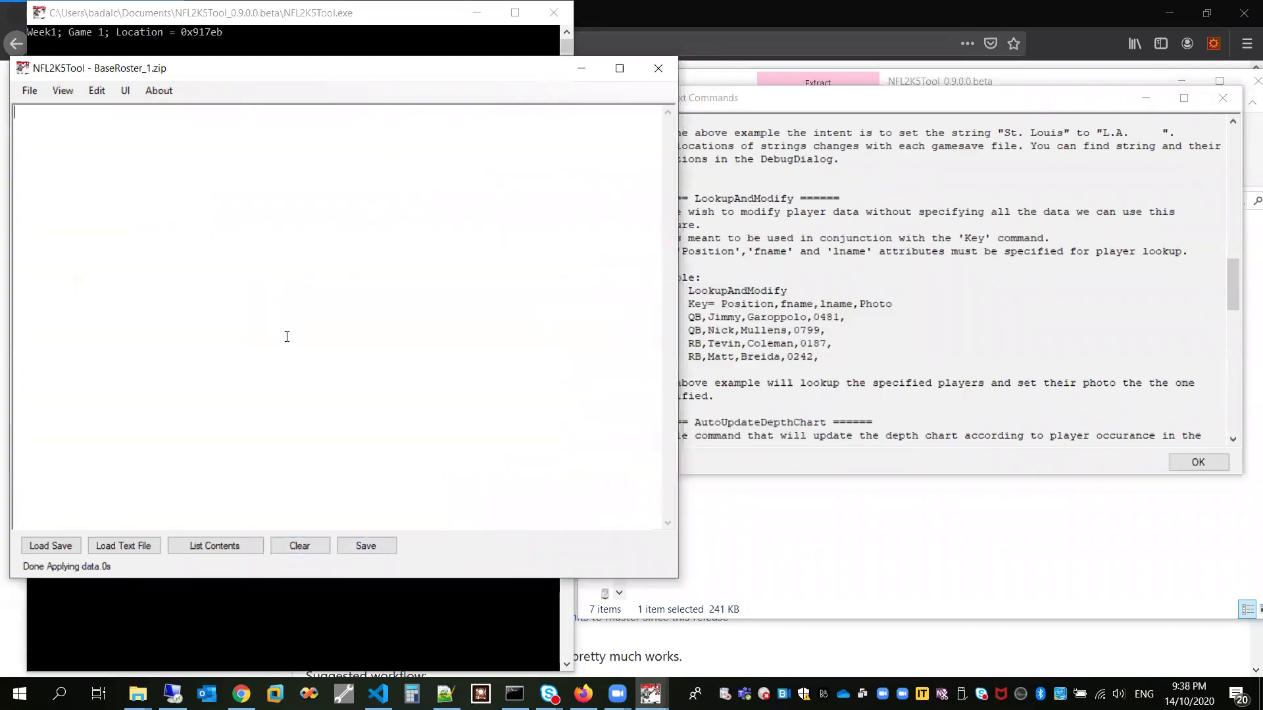
{"action": "key", "text": "ctrl+v"}
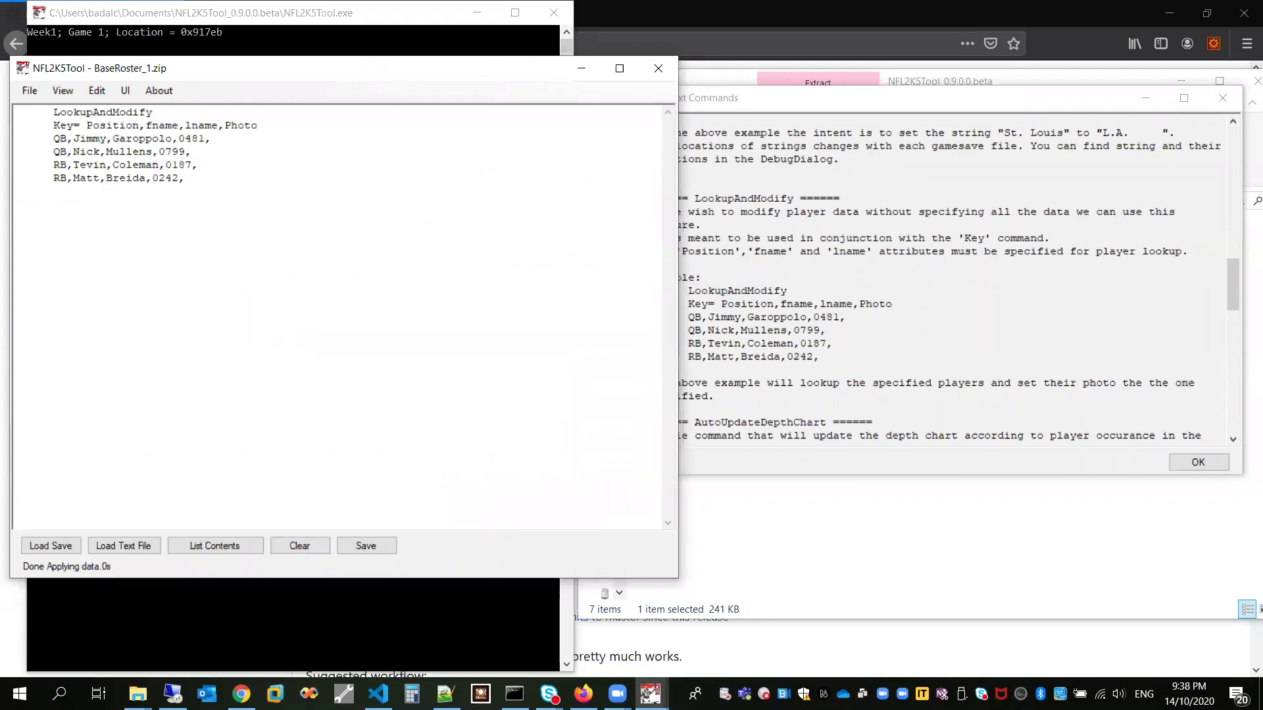
Remove the leading indentation from all six lines of the LookupAndModify example
{"action": "key", "text": "Up"}
{"action": "key", "text": "Up"}
{"action": "key", "text": "Up"}
{"action": "key", "text": "Up"}
{"action": "key", "text": "Up"}
{"action": "key", "text": "Delete"}
{"action": "key", "text": "Down"}
{"action": "key", "text": "Delete"}
{"action": "key", "text": "Down"}
{"action": "key", "text": "Delete"}
{"action": "key", "text": "Down"}
{"action": "key", "text": "Delete"}
{"action": "key", "text": "Down"}
{"action": "key", "text": "Delete"}
{"action": "key", "text": "Down"}
{"action": "key", "text": "Delete"}
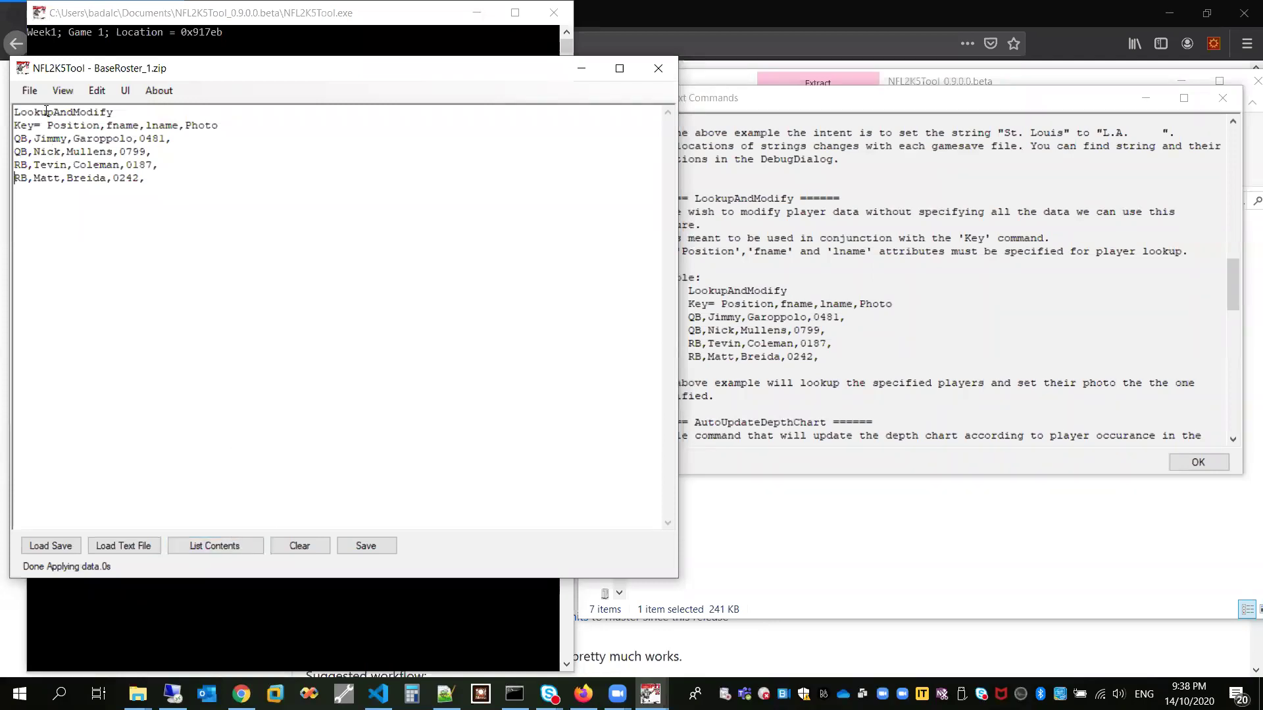
Apply the LookupAndModify data without saving and shift the main window to check the console output behind it
{"action": "left_click", "coordinate": [30, 91]}
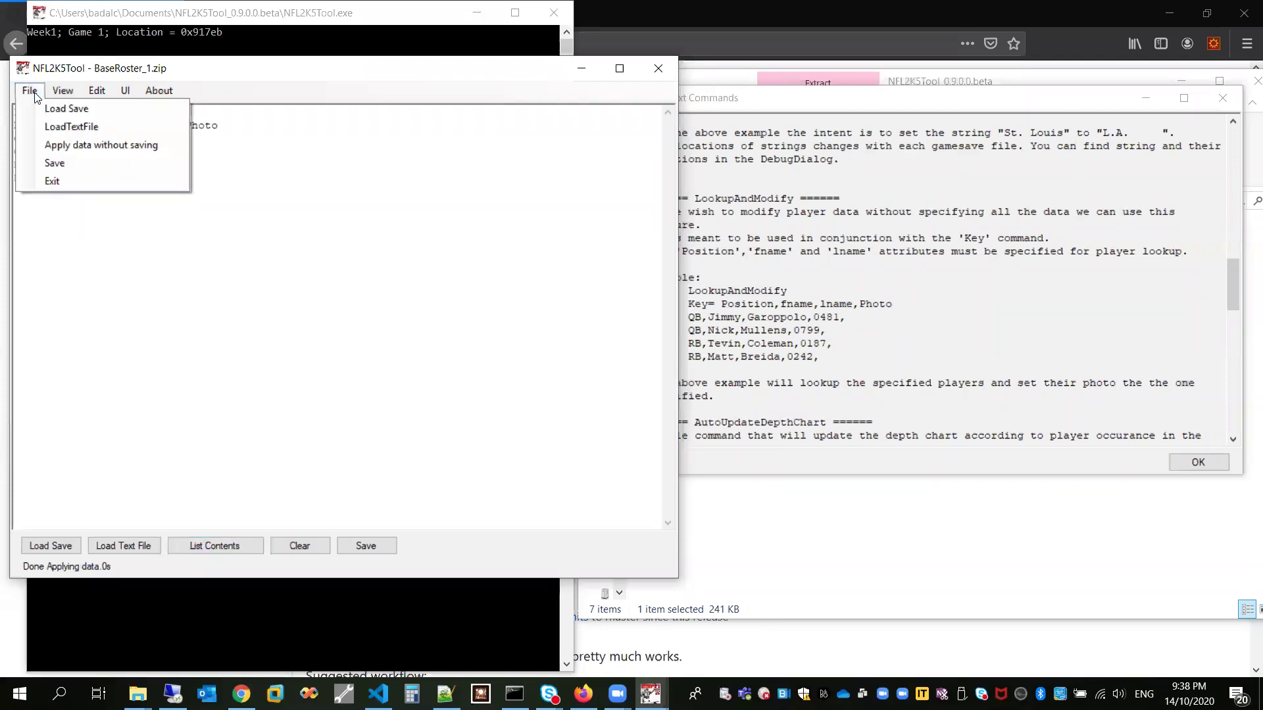
{"action": "left_click", "coordinate": [76, 145]}
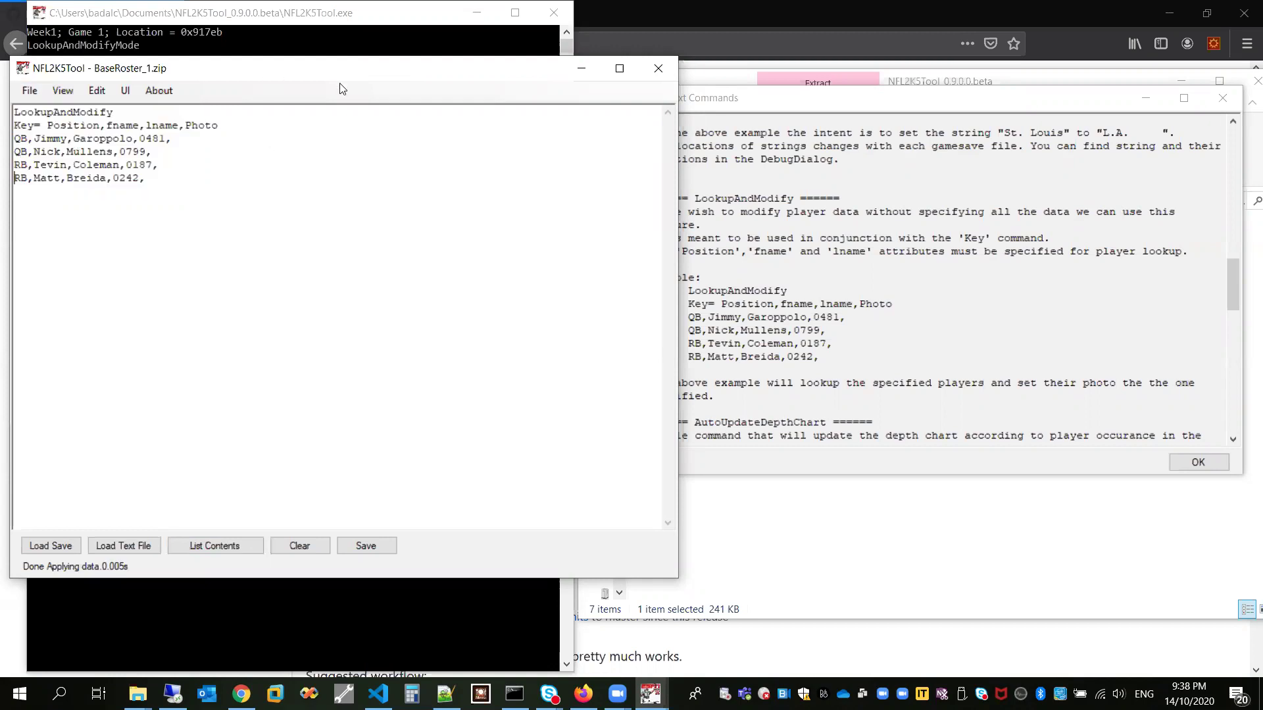
{"action": "left_click_drag", "start_coordinate": [340, 83], "coordinate": [688, 134]}
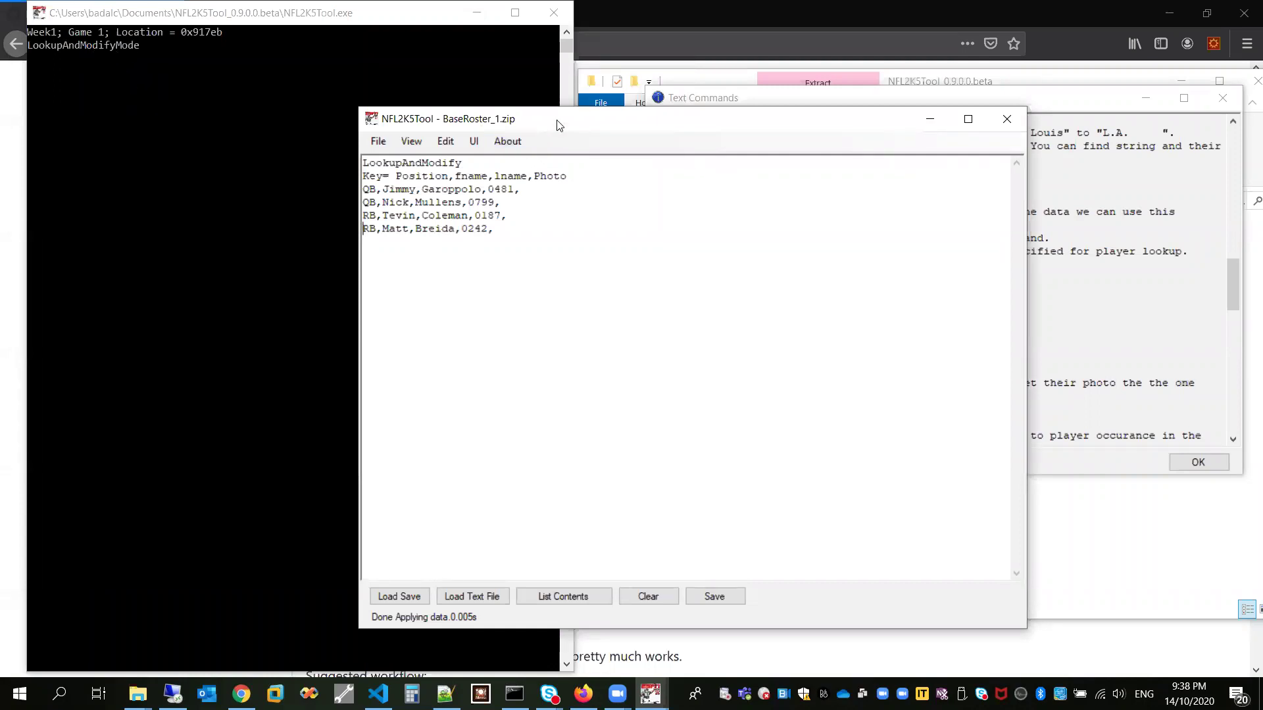
{"action": "left_click_drag", "start_coordinate": [556, 120], "coordinate": [348, 98]}
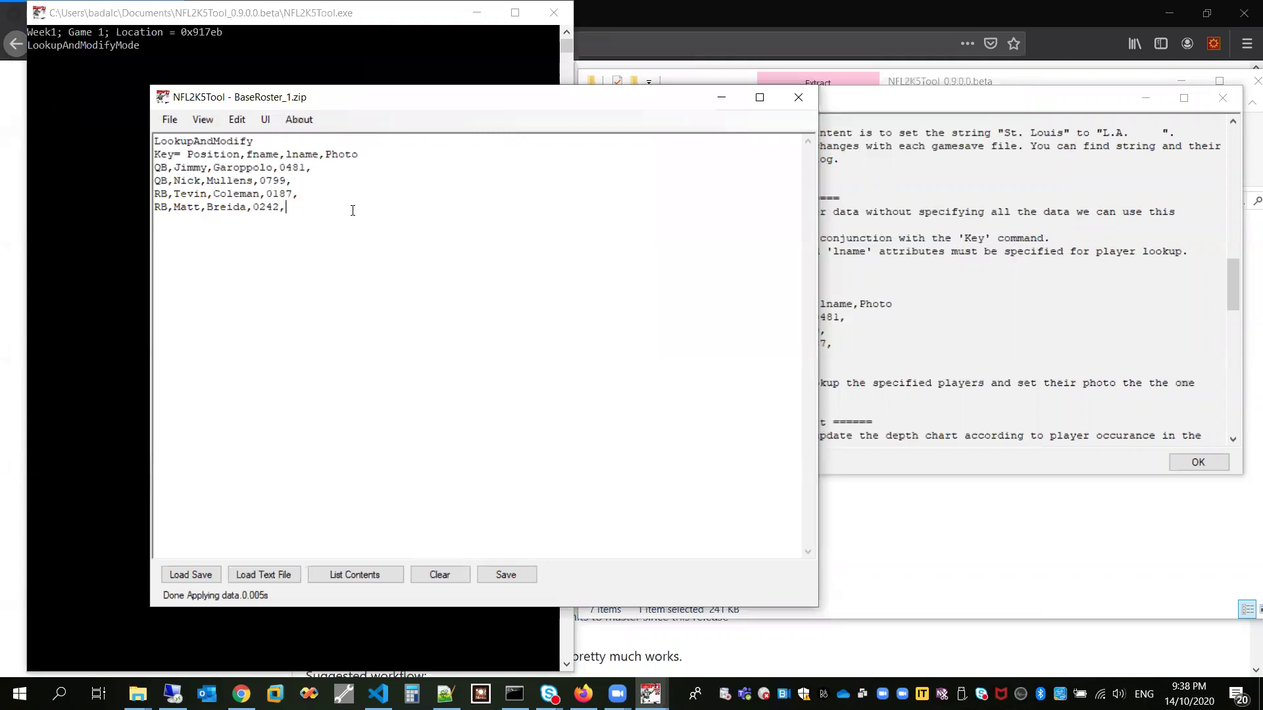
Examine the four player lines in the main window, highlighting the first quarterback's lookup fields and the photo values 0481 and 0799
{"action": "left_click_drag", "start_coordinate": [344, 208], "coordinate": [163, 164]}
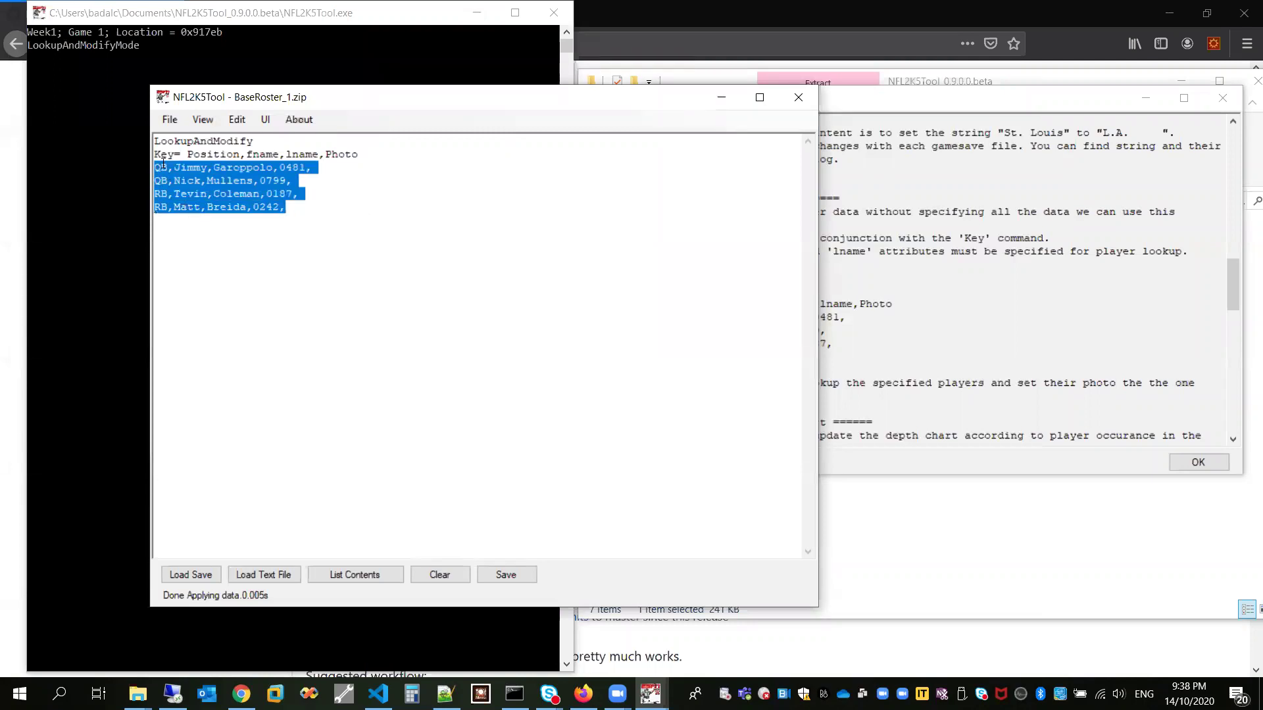
{"action": "left_click", "coordinate": [410, 222]}
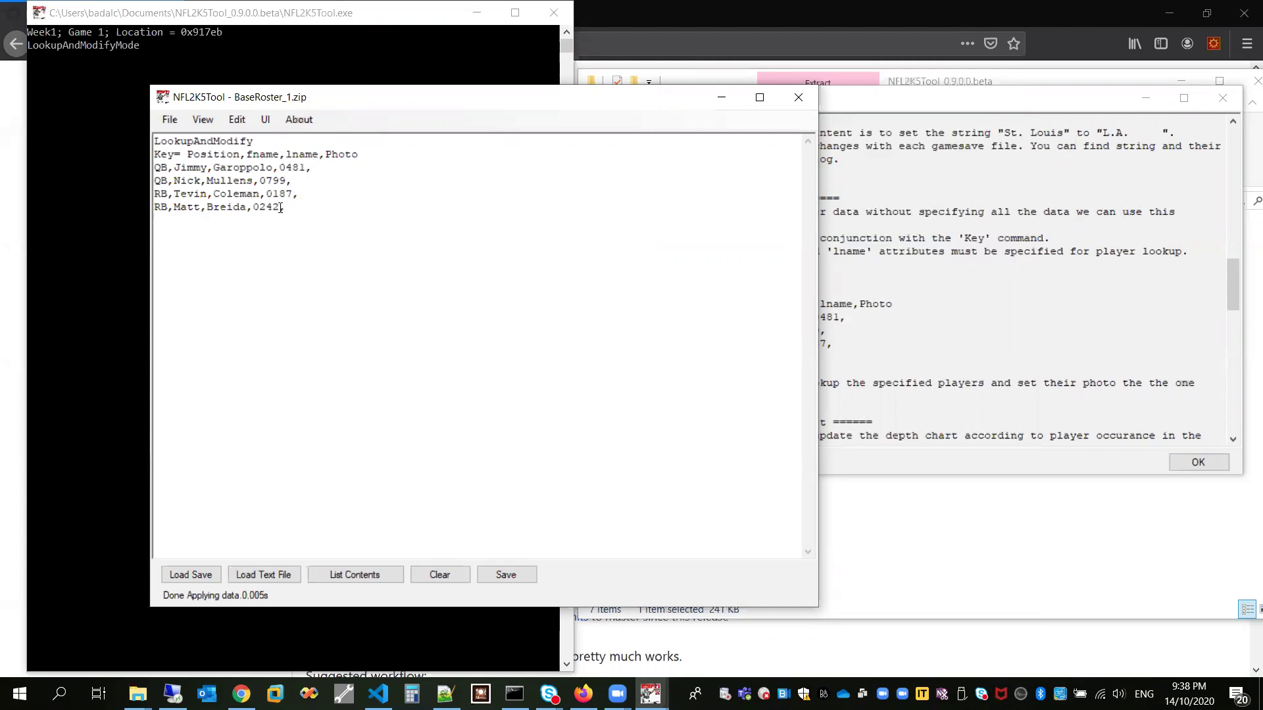
{"action": "left_click_drag", "start_coordinate": [312, 98], "coordinate": [181, 78]}
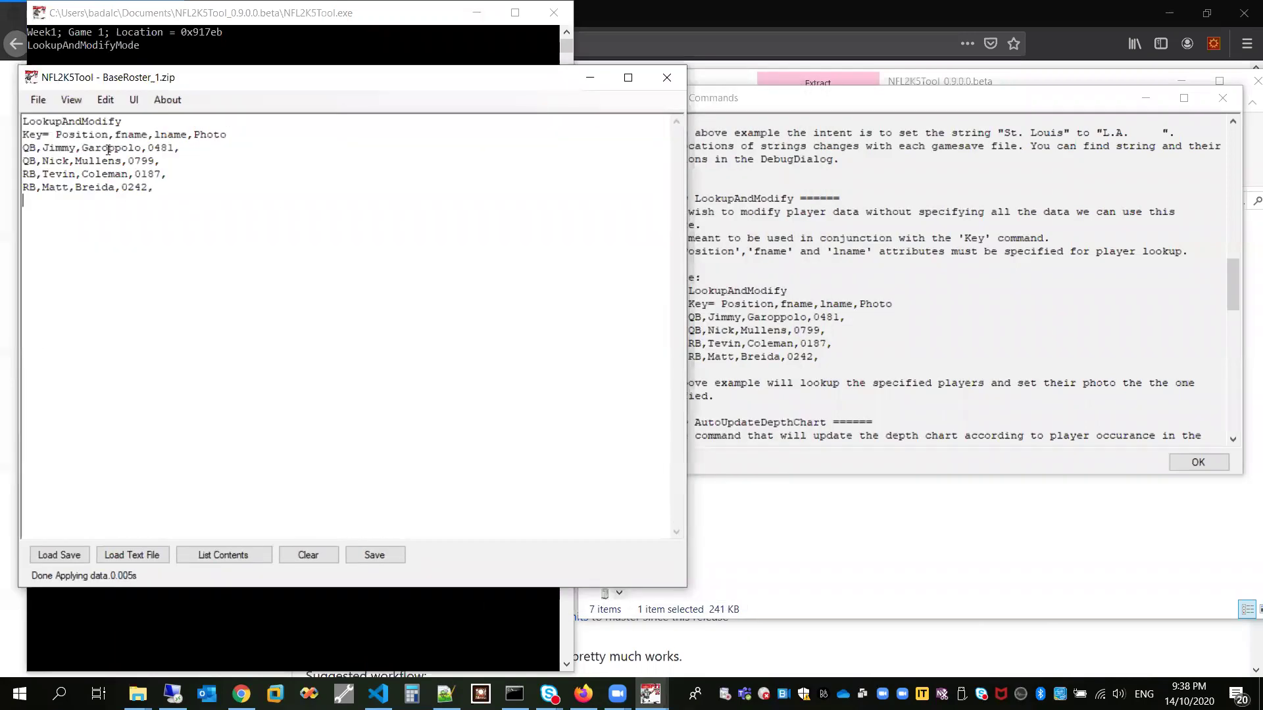
{"action": "left_click_drag", "start_coordinate": [142, 147], "coordinate": [35, 143]}
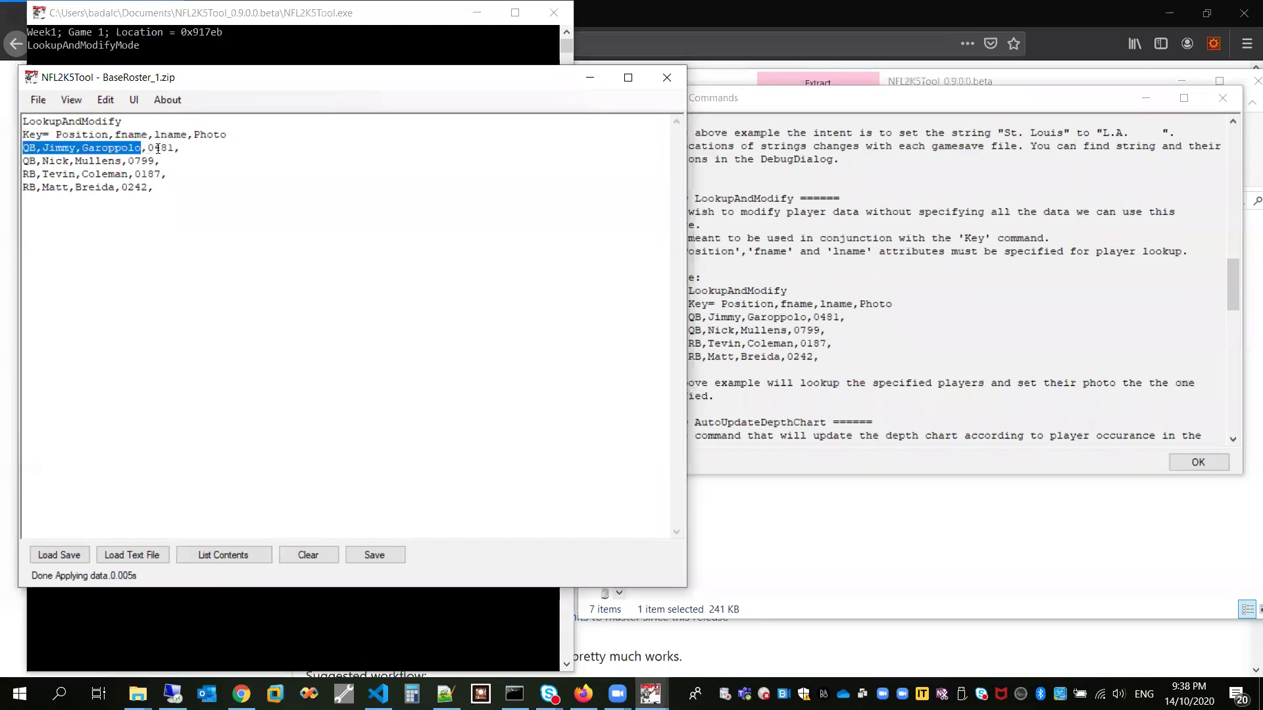
{"action": "left_click_drag", "start_coordinate": [148, 148], "coordinate": [175, 148]}
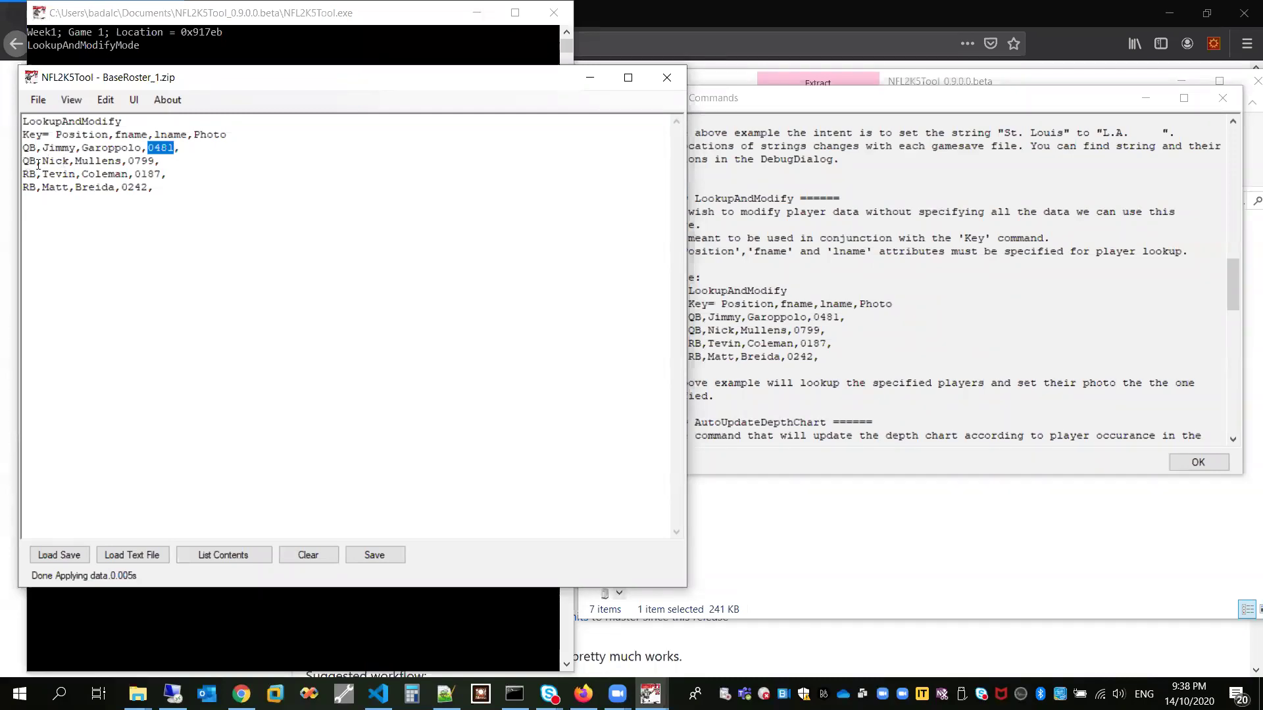
{"action": "left_click_drag", "start_coordinate": [128, 161], "coordinate": [162, 162]}
Review the LookupAndModify example in the Text Commands help, highlighting the command, the first player's lookup fields and the Photo attribute
{"action": "left_click_drag", "start_coordinate": [819, 357], "coordinate": [717, 289]}
{"action": "left_click", "coordinate": [771, 294]}
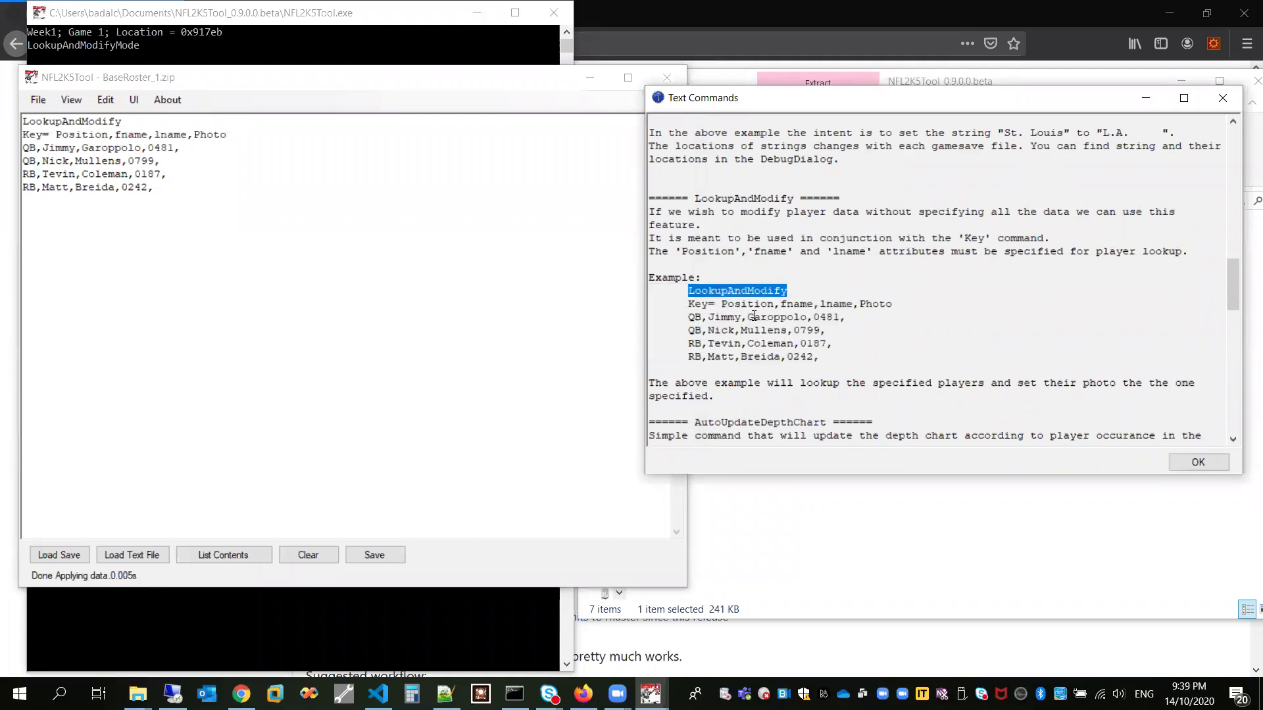
{"action": "left_click_drag", "start_coordinate": [688, 317], "coordinate": [777, 320]}
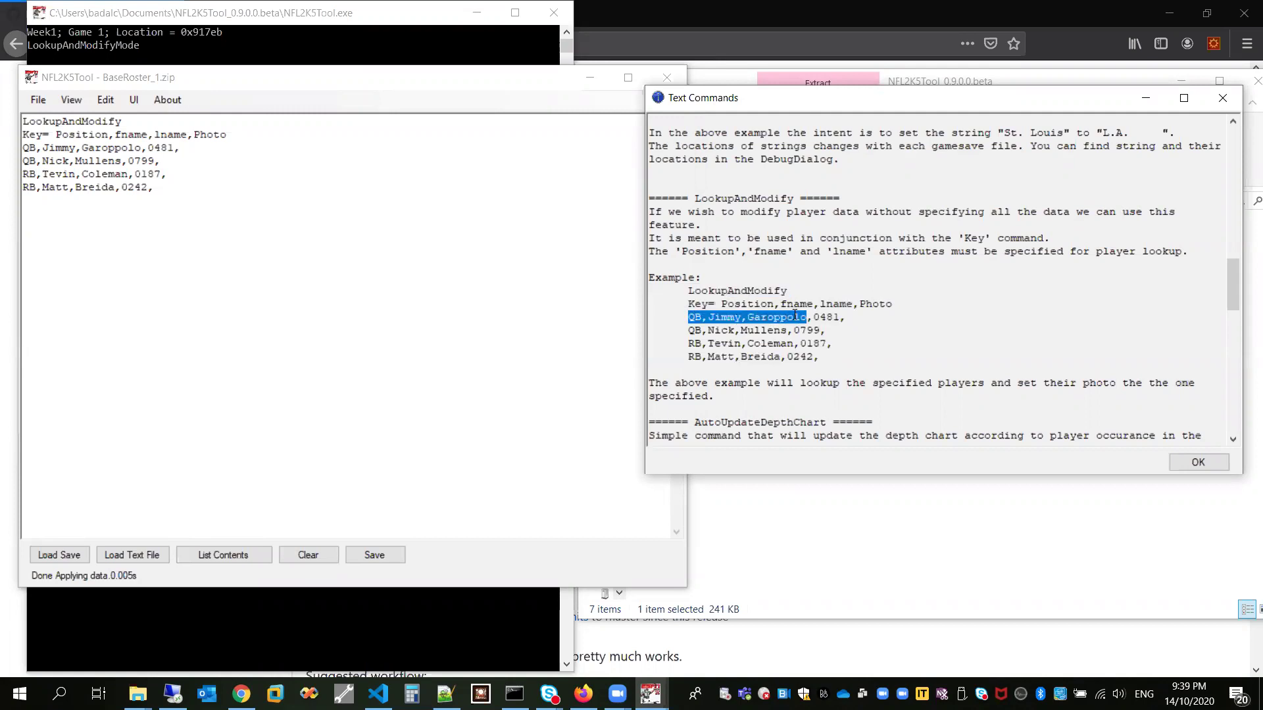
{"action": "left_click_drag", "start_coordinate": [894, 304], "coordinate": [859, 303]}
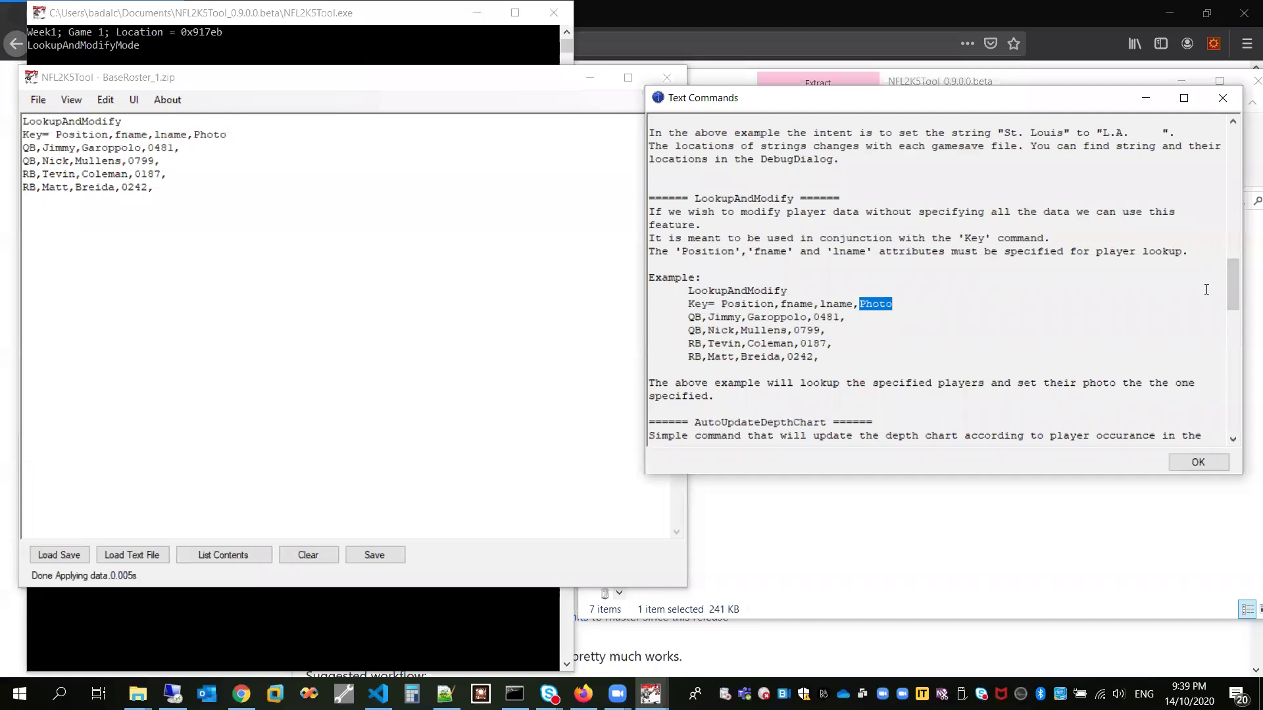
Locate the AutoUpdateDepthChart section in the Text Commands help and select the command name in its heading
{"action": "left_click_drag", "start_coordinate": [1234, 281], "coordinate": [1234, 303]}
{"action": "left_click", "coordinate": [830, 287]}
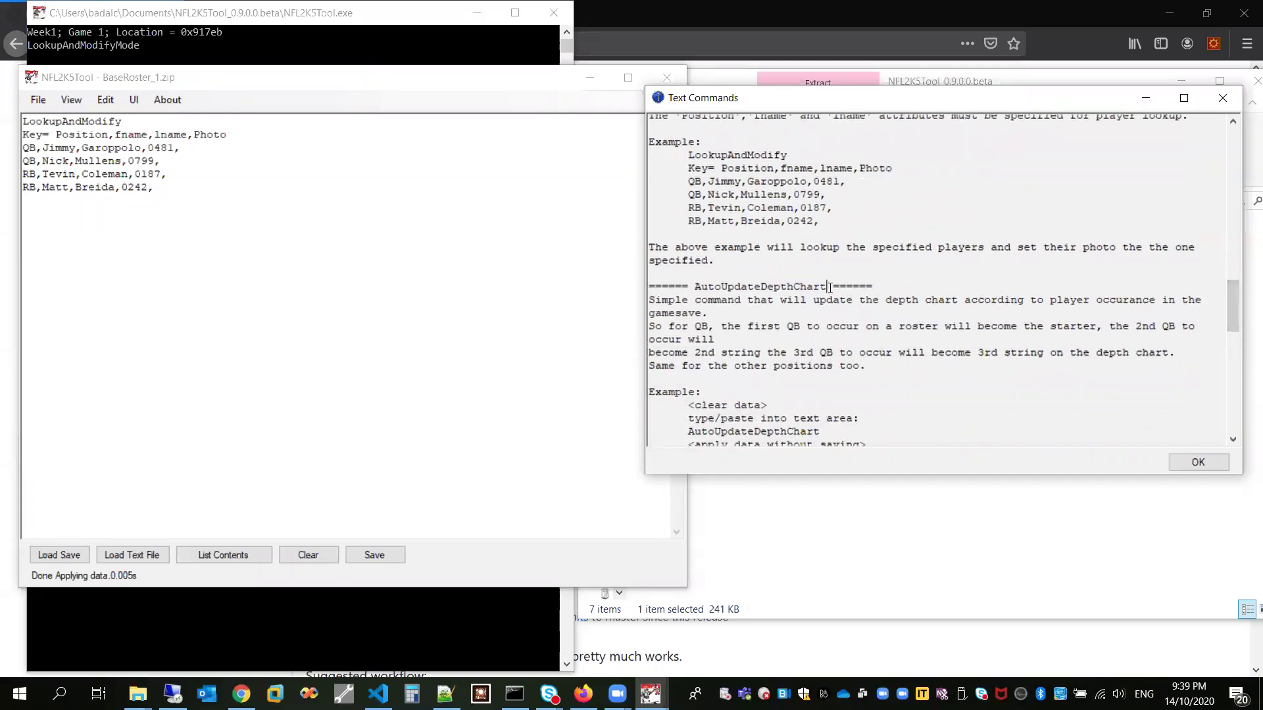
{"action": "key", "text": "ctrl+shift+Left"}
Clear the LookupAndModify text from the main window
{"action": "left_click", "coordinate": [305, 559]}
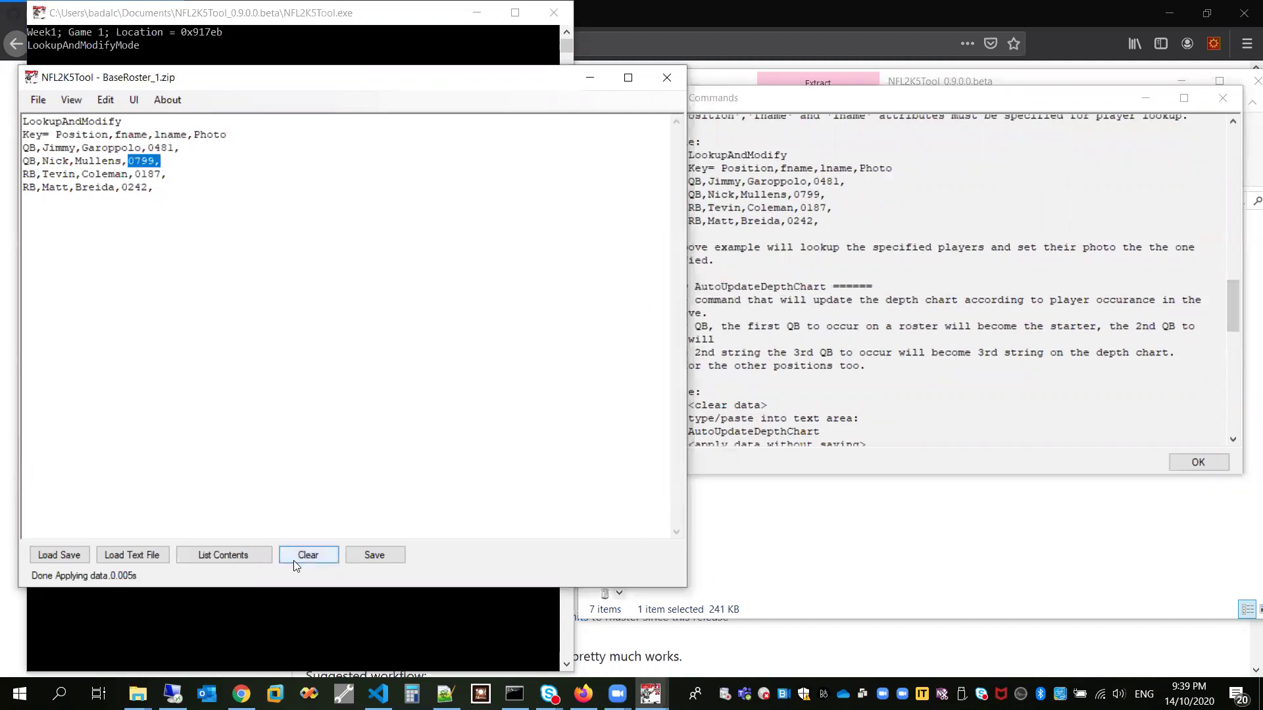
{"action": "left_click", "coordinate": [308, 556]}
{"action": "left_click", "coordinate": [440, 326]}
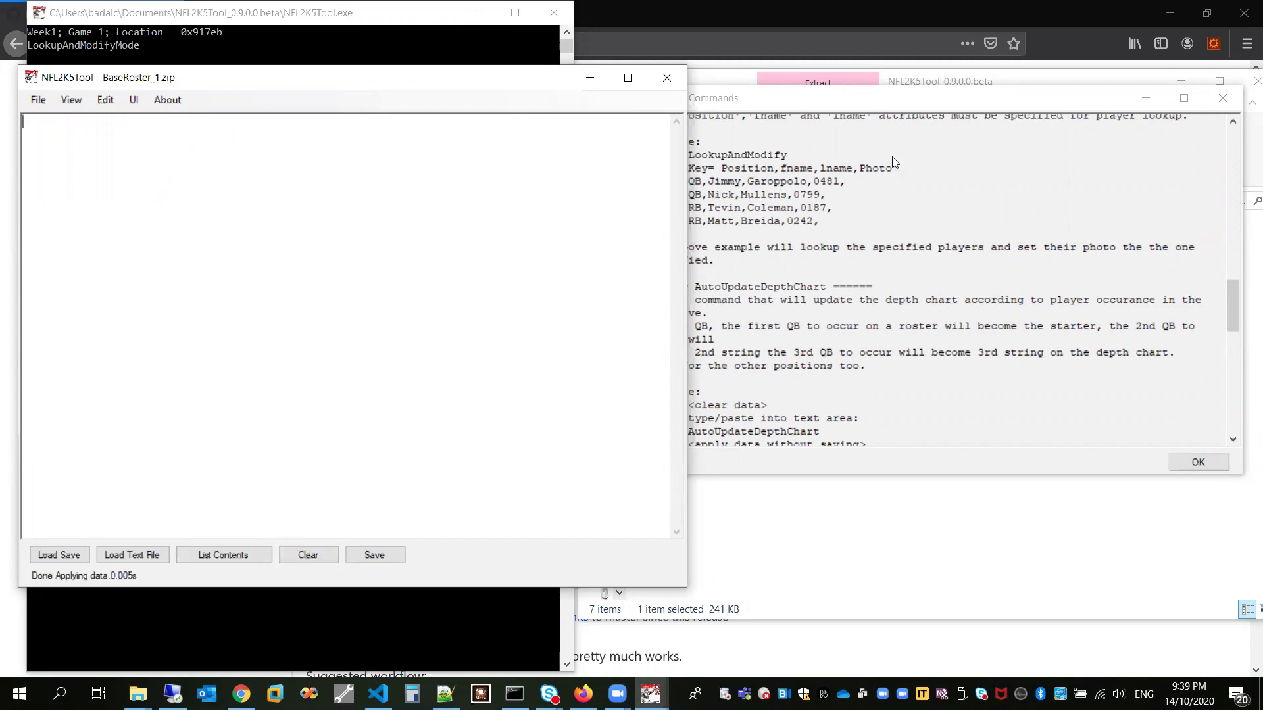
Reposition the main window and the Text Commands window so they sit almost side by side
{"action": "left_click", "coordinate": [916, 101]}
{"action": "left_click_drag", "start_coordinate": [916, 101], "coordinate": [931, 120]}
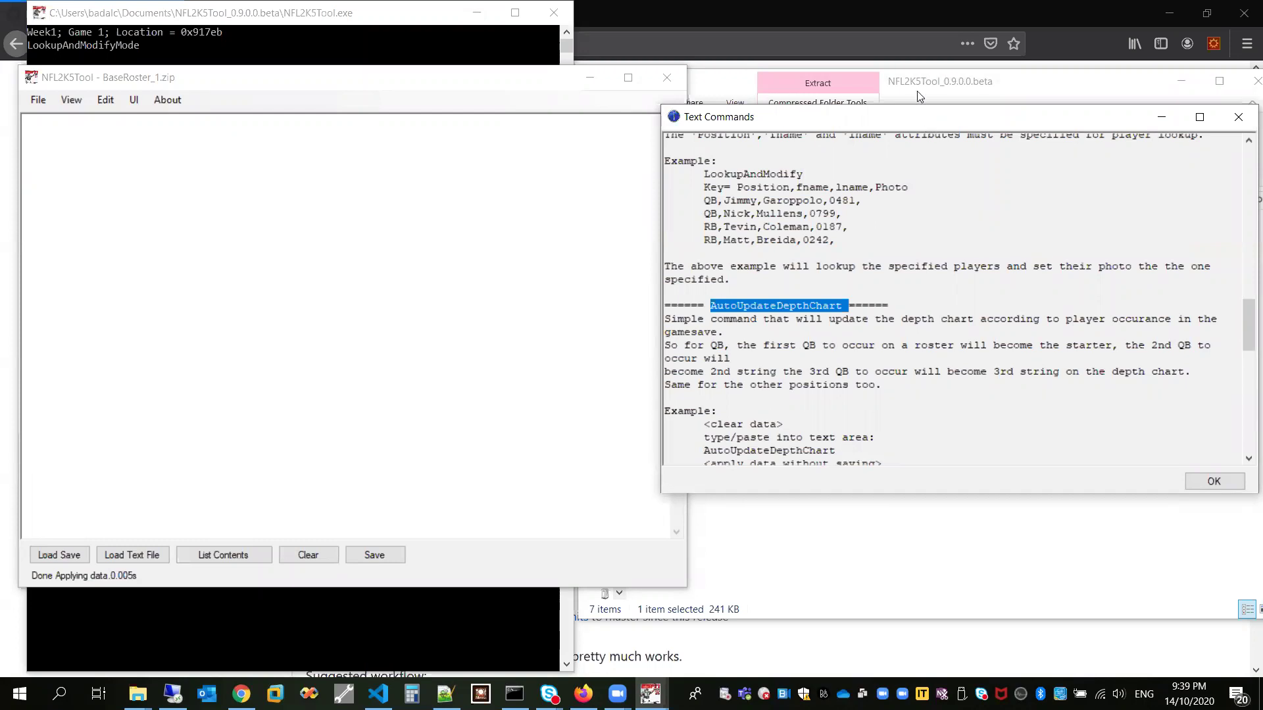
{"action": "left_click", "coordinate": [346, 329]}
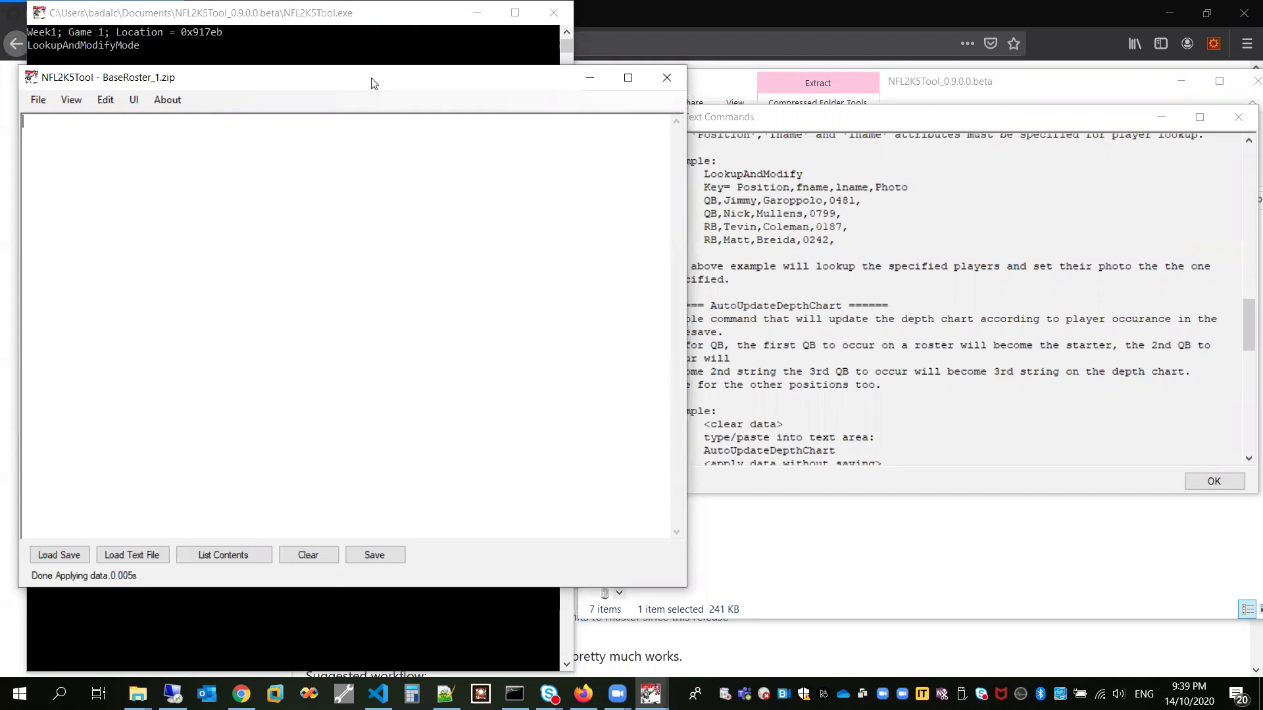
{"action": "left_click_drag", "start_coordinate": [371, 83], "coordinate": [365, 97]}
{"action": "left_click", "coordinate": [781, 120]}
{"action": "left_click_drag", "start_coordinate": [782, 121], "coordinate": [791, 121]}
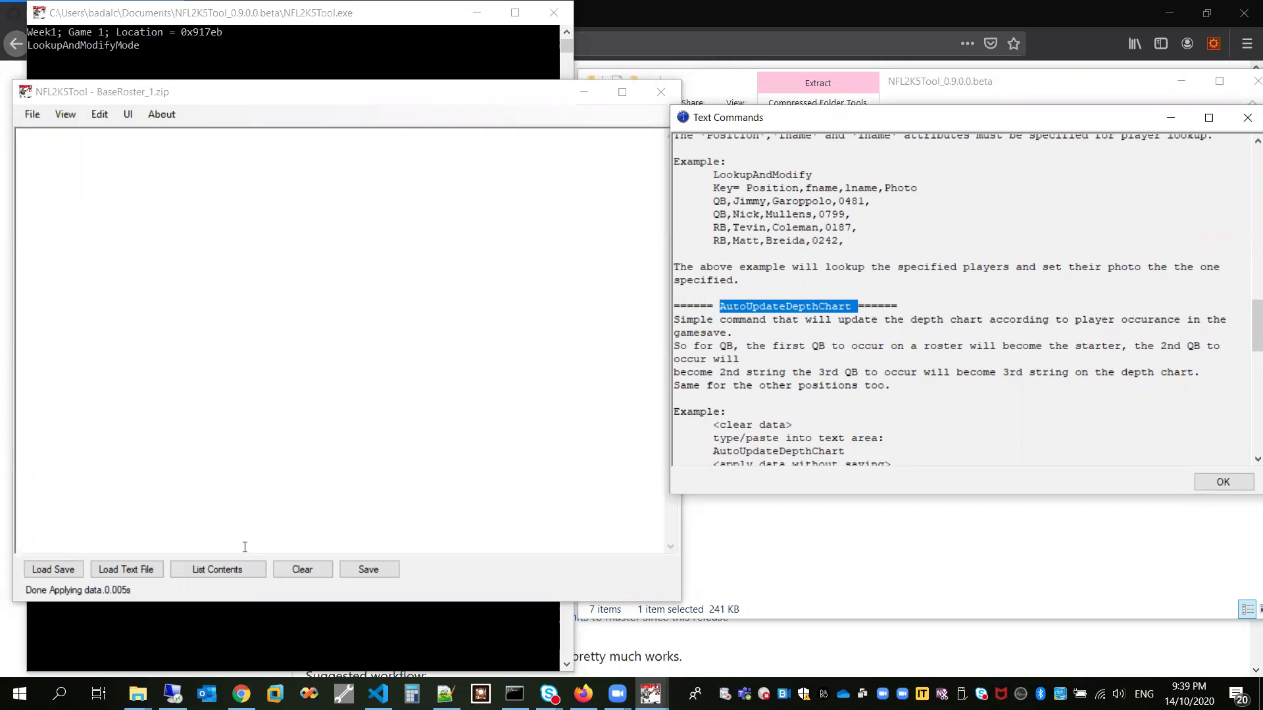
Reset the attribute key by applying a bare Key= line without saving, and list the full roster contents
{"action": "left_click", "coordinate": [218, 568]}
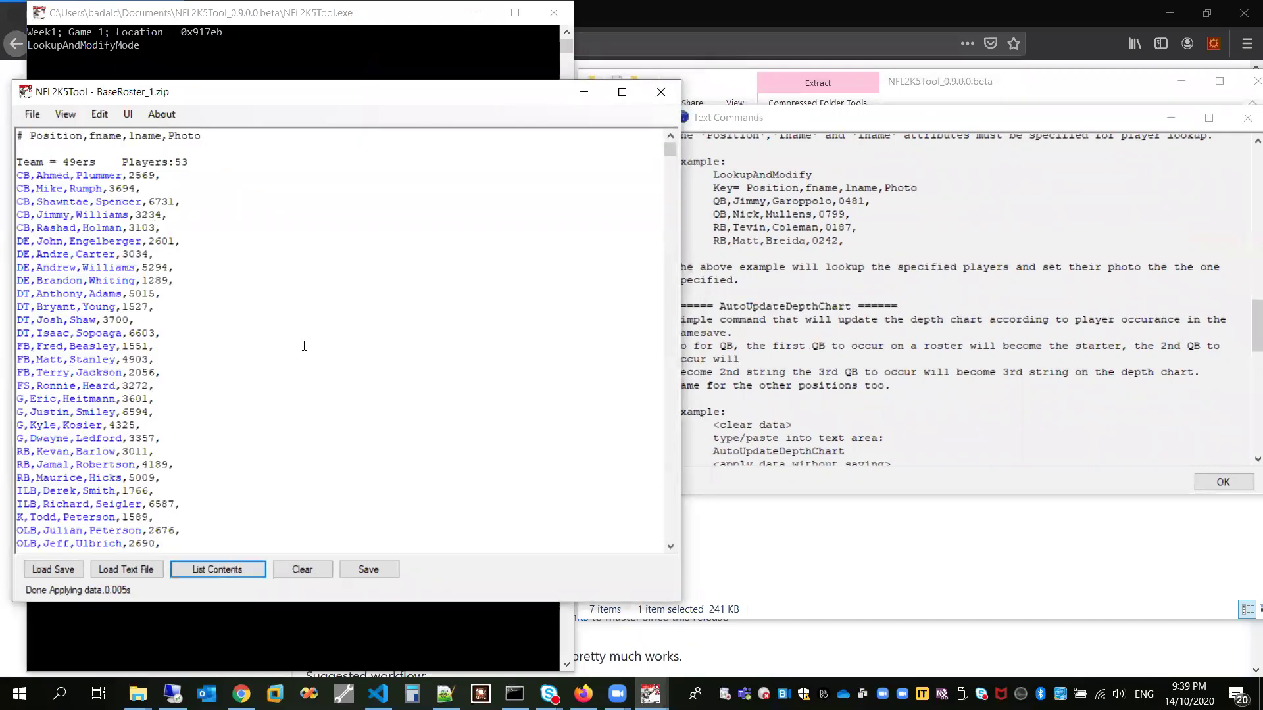
{"action": "left_click", "coordinate": [320, 571]}
{"action": "type", "text": "Key="}
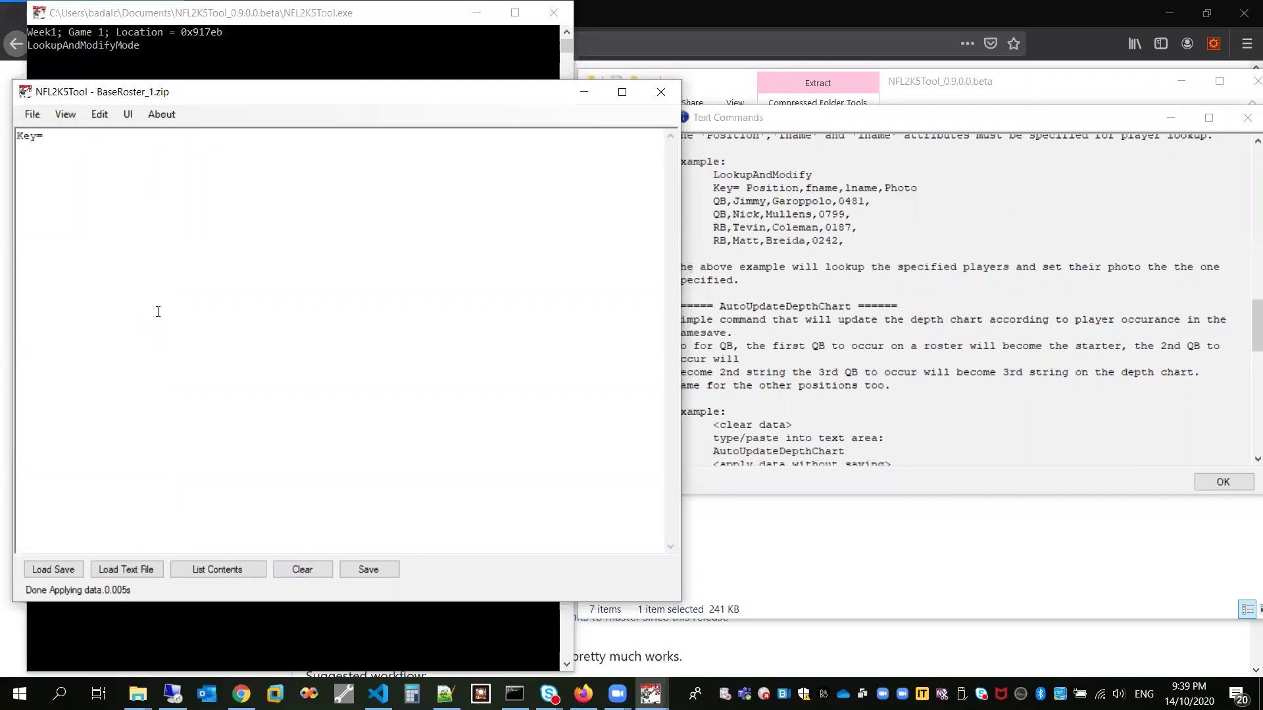
{"action": "left_click", "coordinate": [33, 114]}
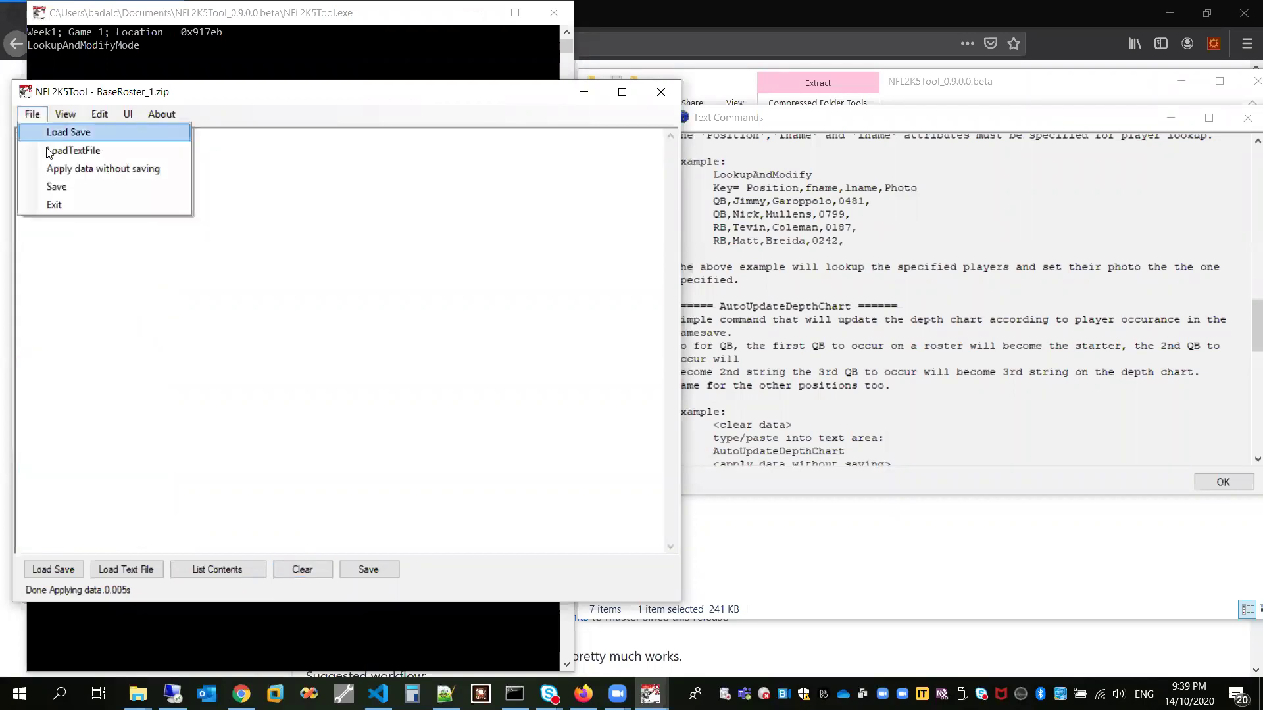
{"action": "left_click", "coordinate": [72, 168]}
{"action": "left_click", "coordinate": [217, 569]}
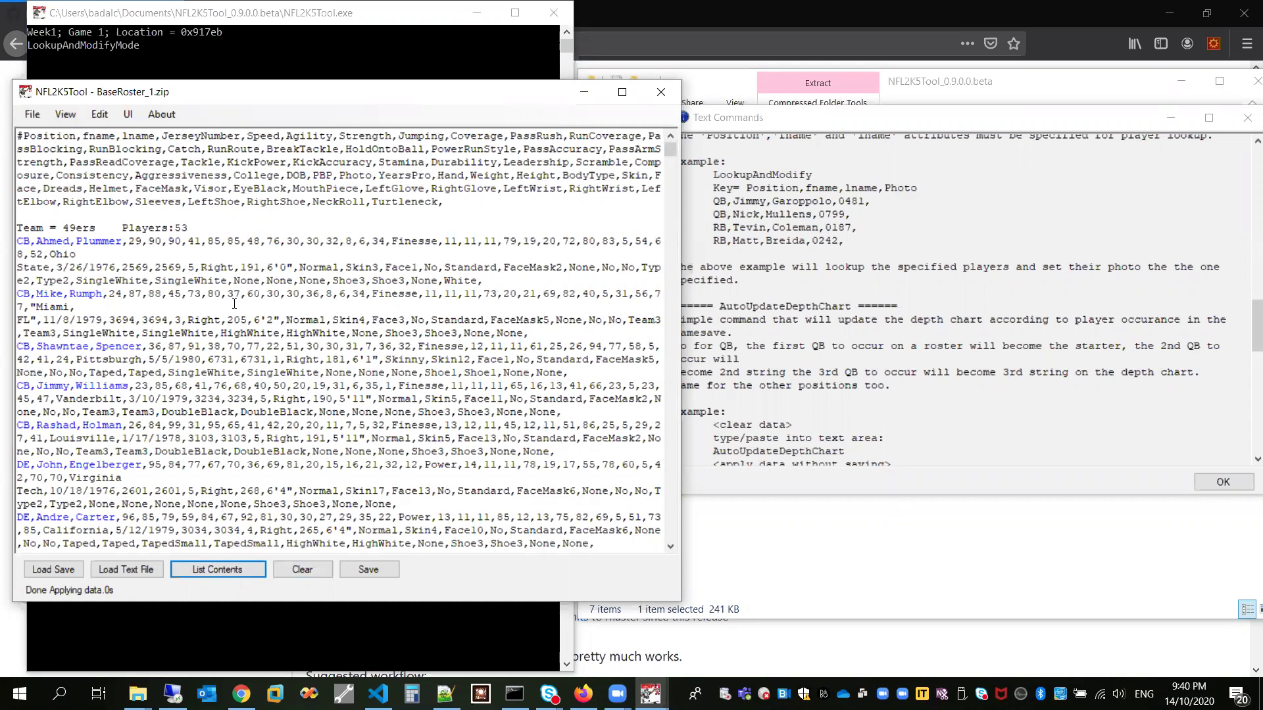
Check the AutoUpdateDepthChart help against the roster listing, highlighting the first 49ers cornerback's entry
{"action": "left_click", "coordinate": [824, 250]}
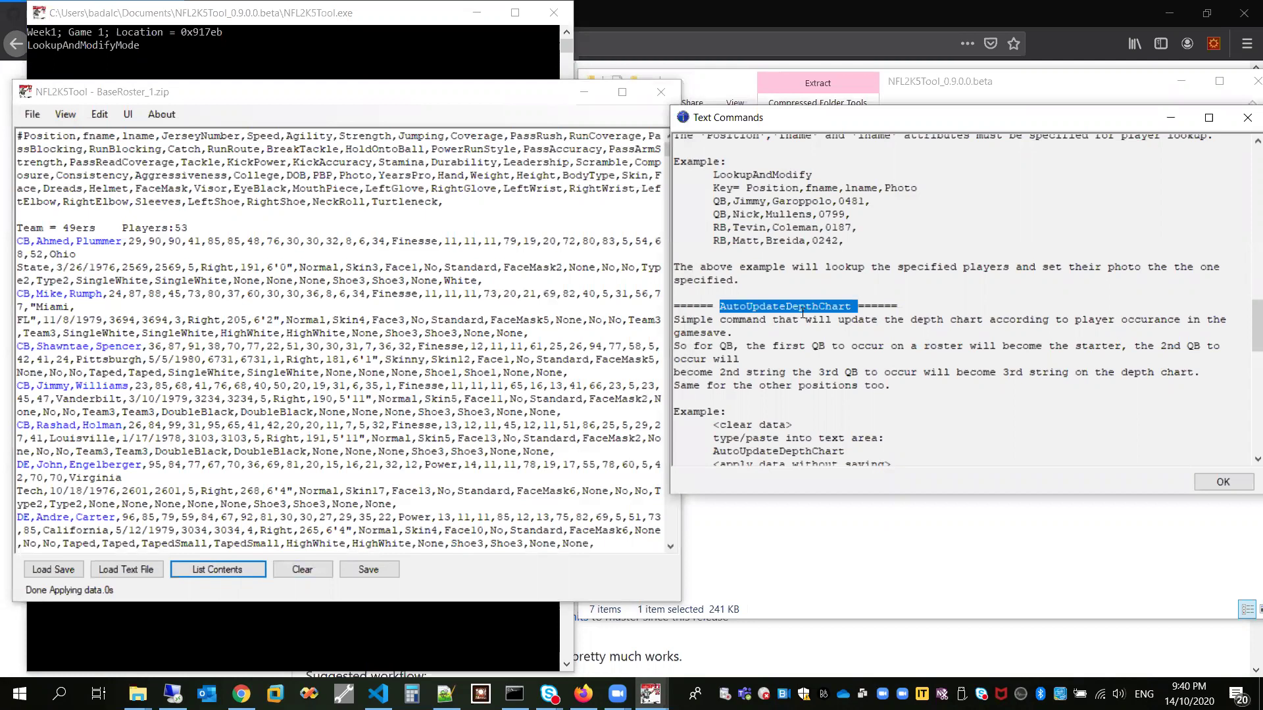
{"action": "left_click", "coordinate": [390, 86]}
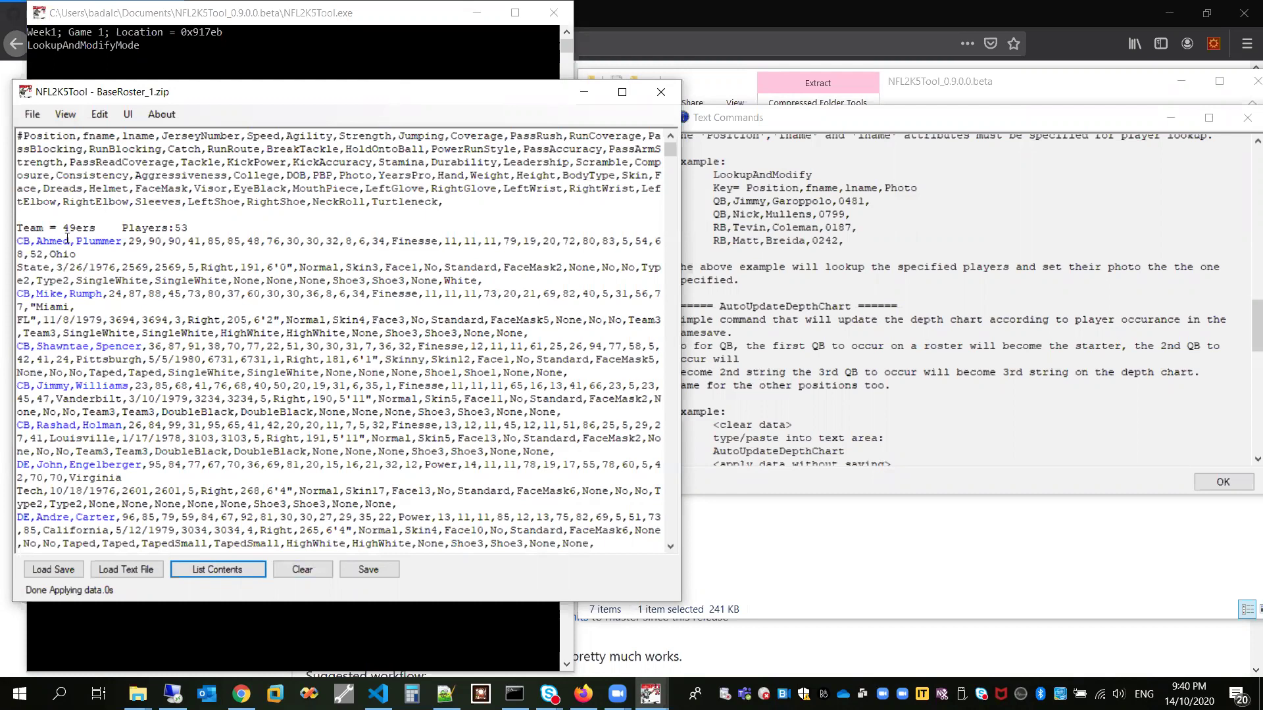
{"action": "left_click_drag", "start_coordinate": [45, 241], "coordinate": [103, 252]}
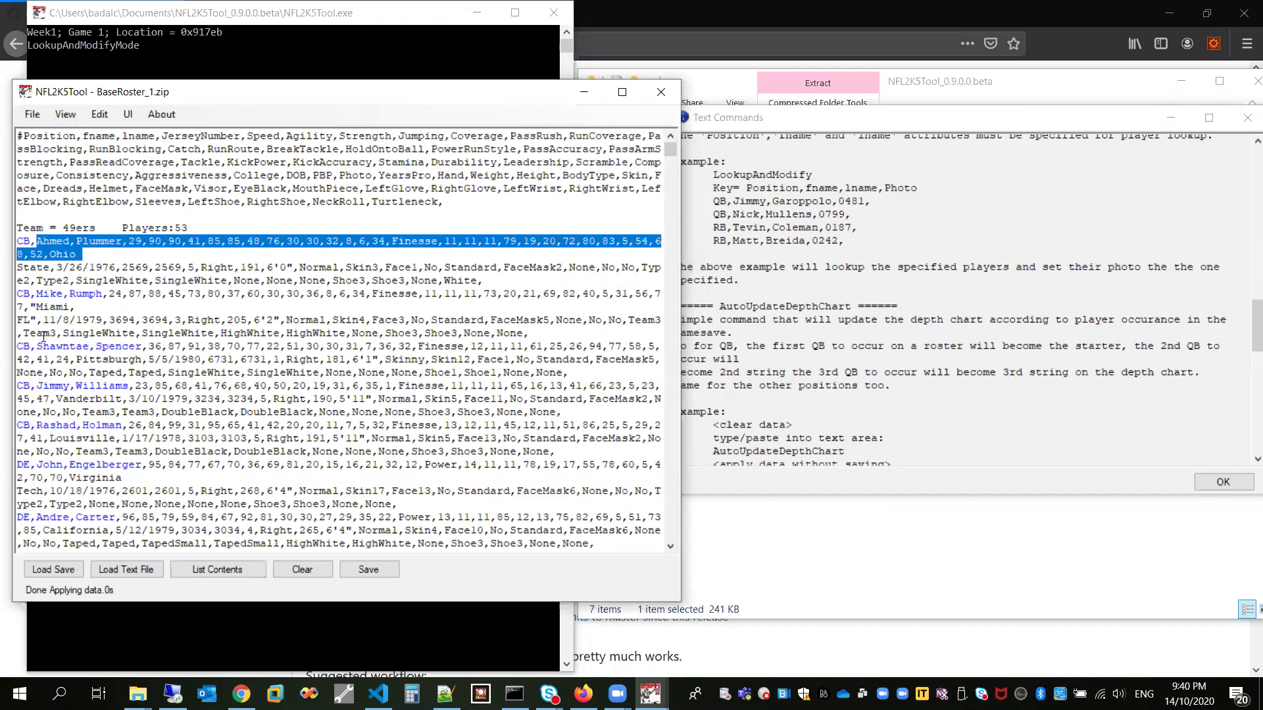
{"action": "left_click", "coordinate": [103, 271]}
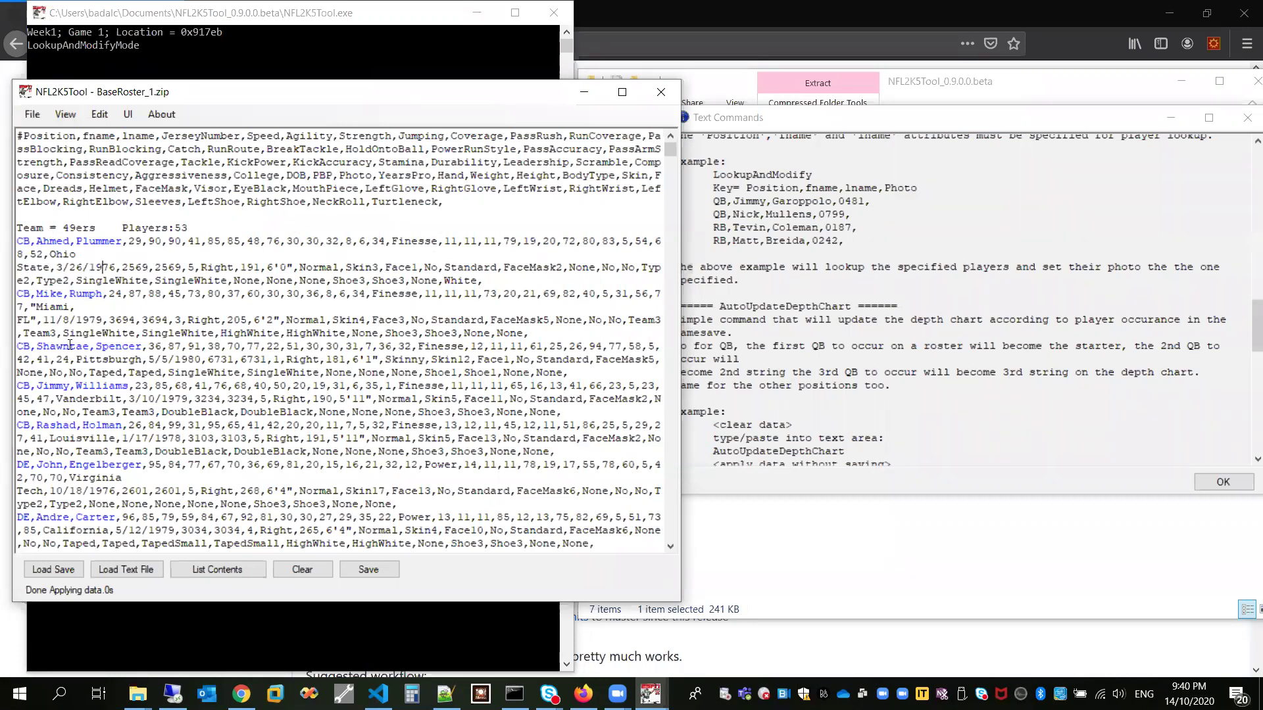
Search the roster text for "qb" and examine the order of the 49ers quarterback entries
{"action": "scroll", "coordinate": [79, 358], "scroll_direction": "down", "scroll_amount": 9}
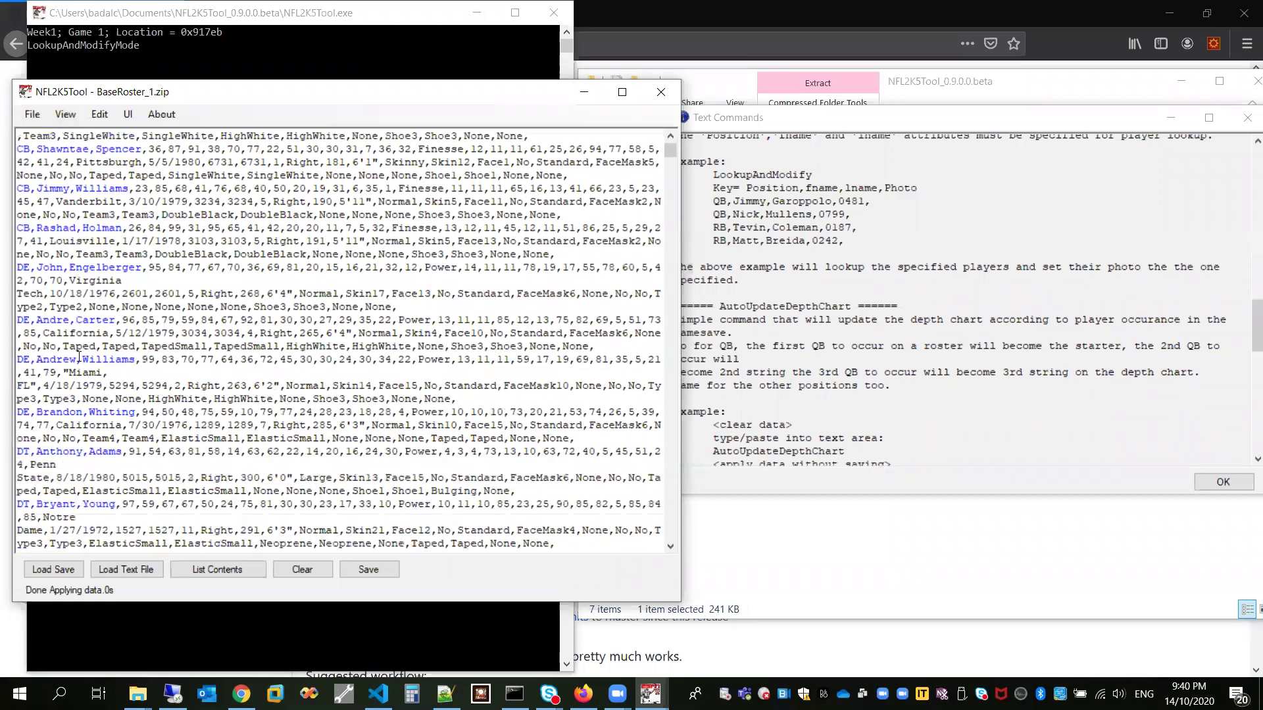
{"action": "scroll", "coordinate": [79, 357], "scroll_direction": "down", "scroll_amount": 10}
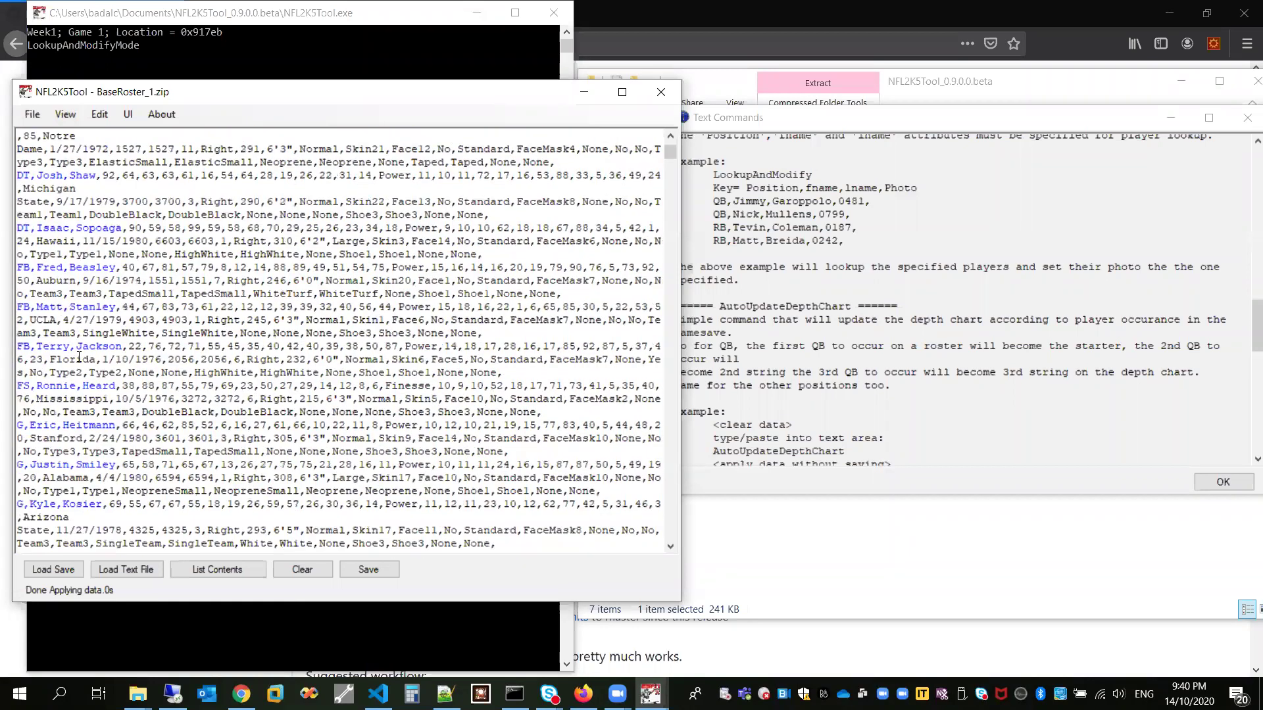
{"action": "scroll", "coordinate": [79, 357], "scroll_direction": "down", "scroll_amount": 4}
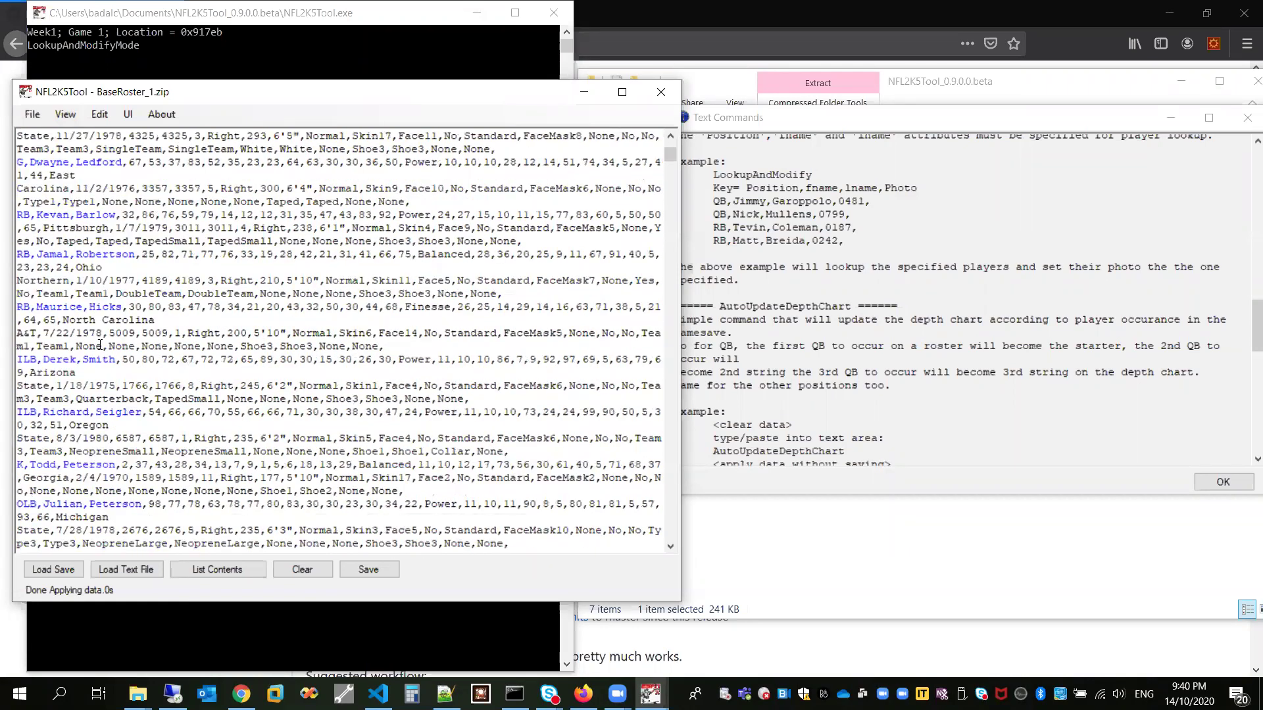
{"action": "key", "text": "ctrl+f"}
{"action": "type", "text": "qb"}
{"action": "key", "text": "Return"}
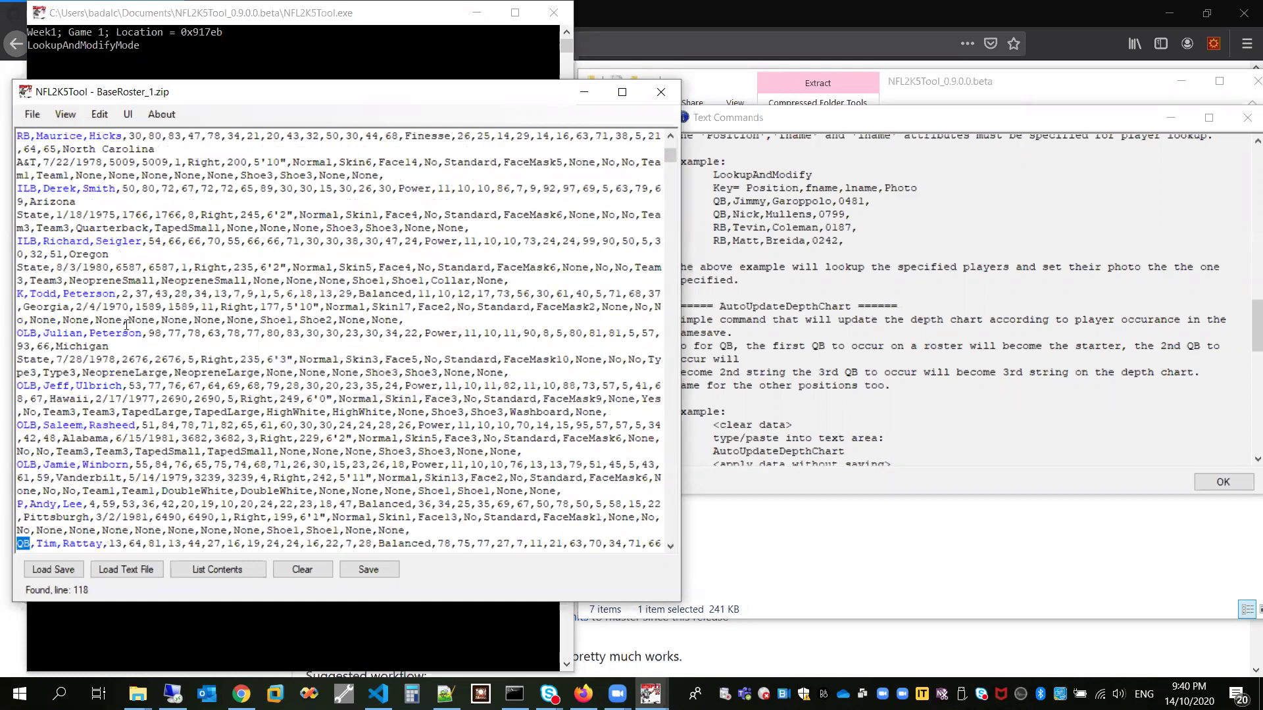
{"action": "scroll", "coordinate": [101, 426], "scroll_direction": "down", "scroll_amount": 9}
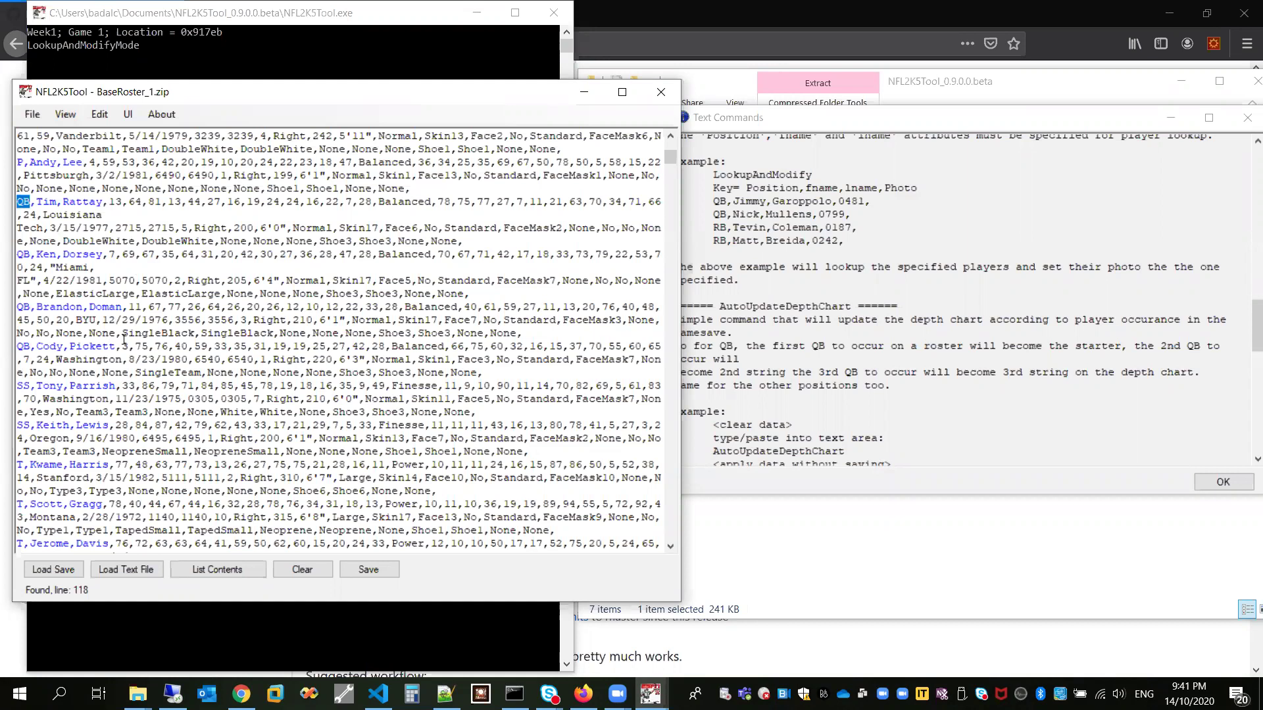
{"action": "left_click_drag", "start_coordinate": [110, 175], "coordinate": [134, 326]}
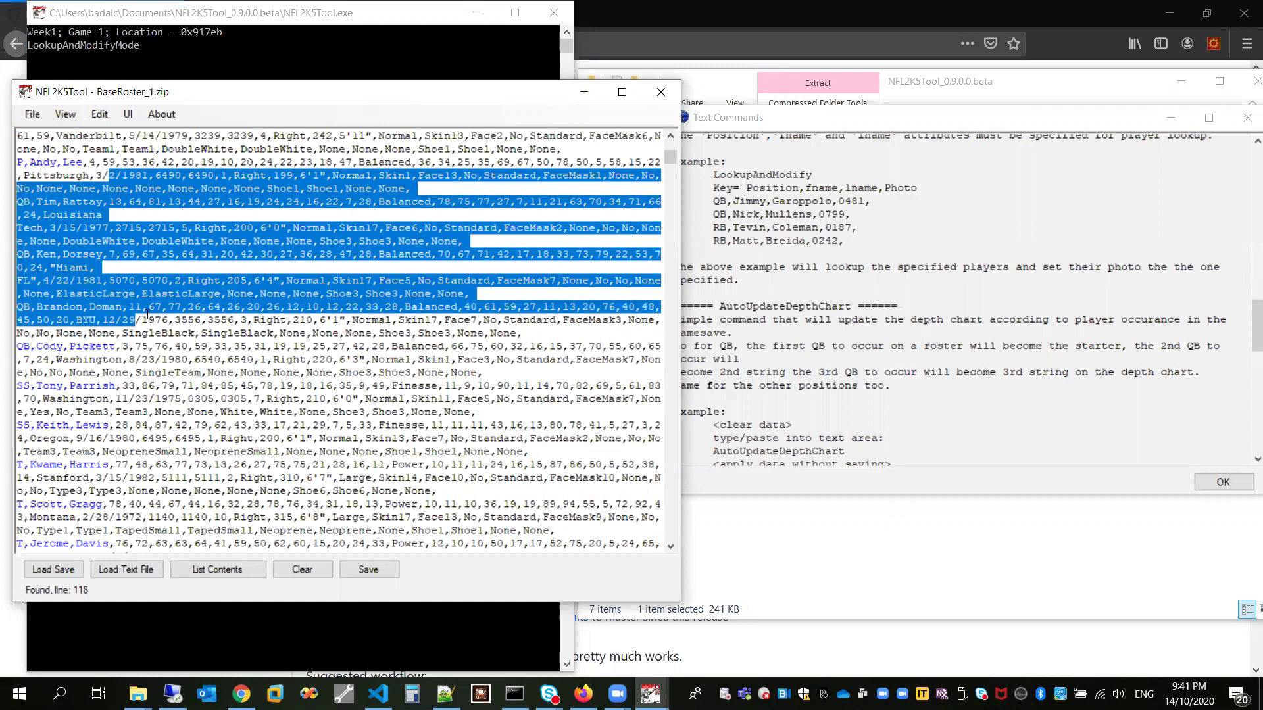
{"action": "left_click", "coordinate": [191, 290]}
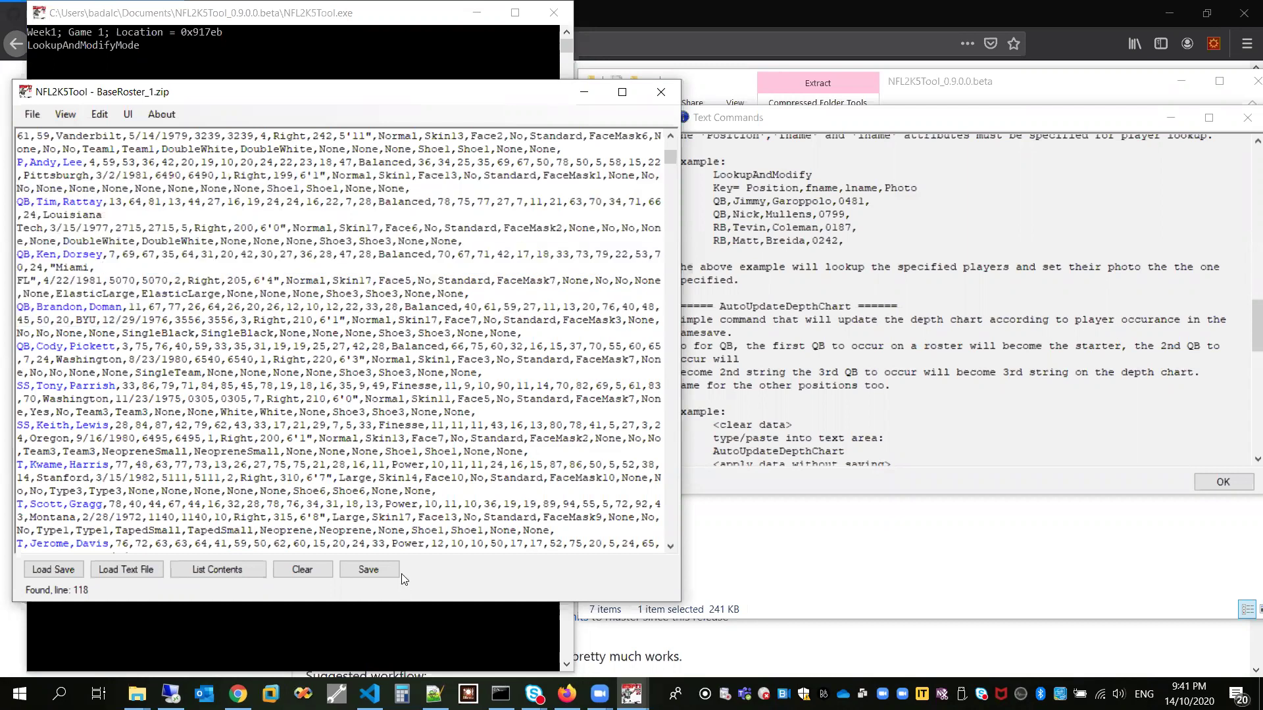
Replace the roster text with the AutoUpdateDepthChart command copied from the Text Commands help, and apply it without saving
{"action": "left_click", "coordinate": [302, 569]}
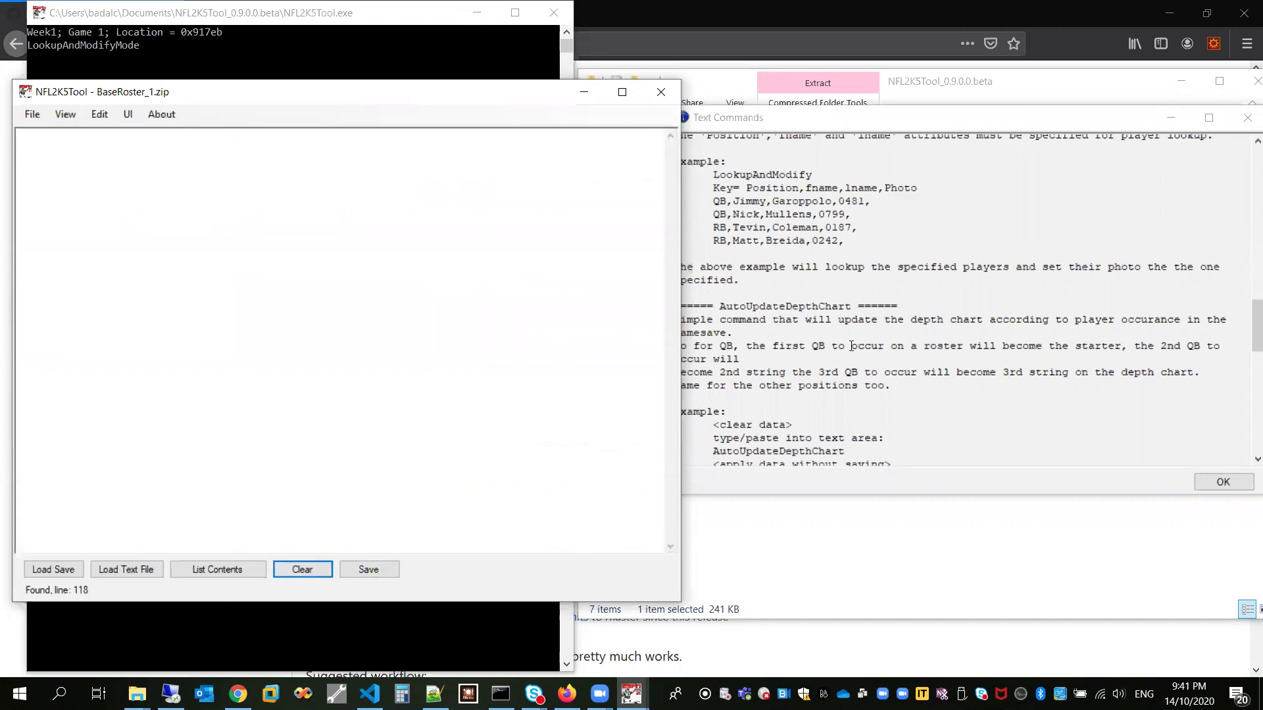
{"action": "double_click", "coordinate": [825, 307]}
{"action": "right_click", "coordinate": [752, 308]}
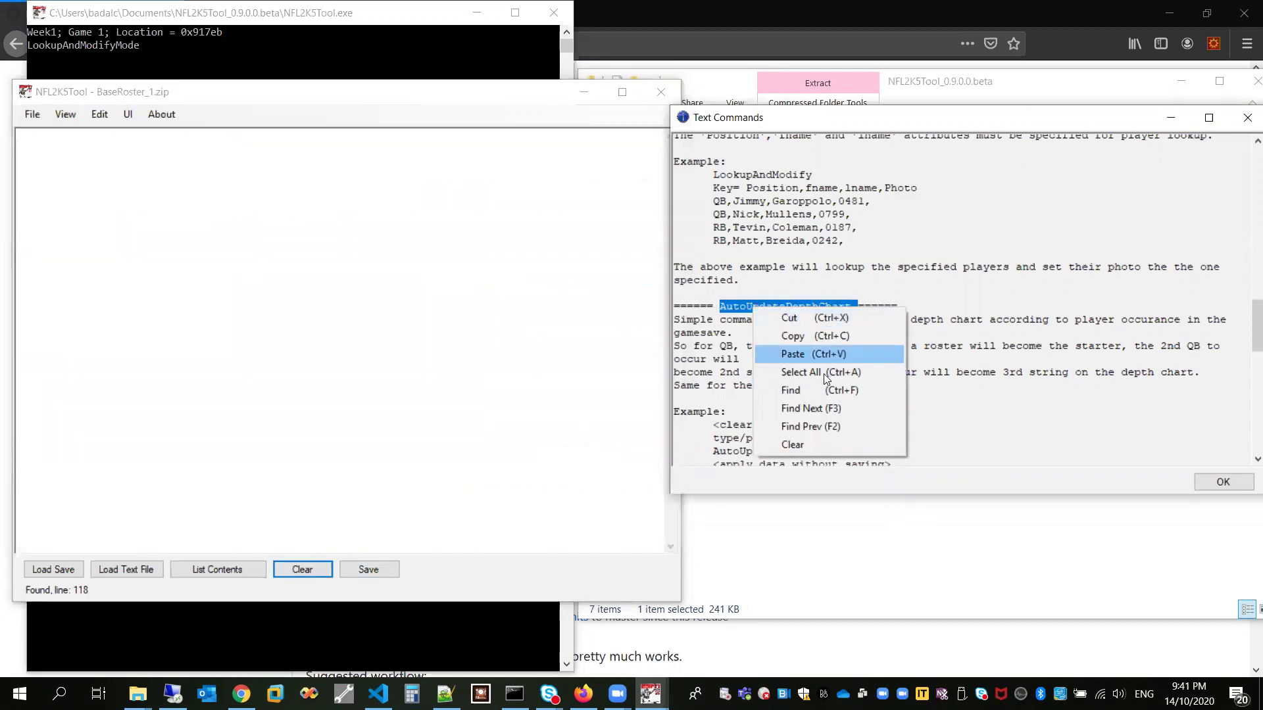
{"action": "left_click", "coordinate": [810, 335]}
{"action": "left_click", "coordinate": [316, 293]}
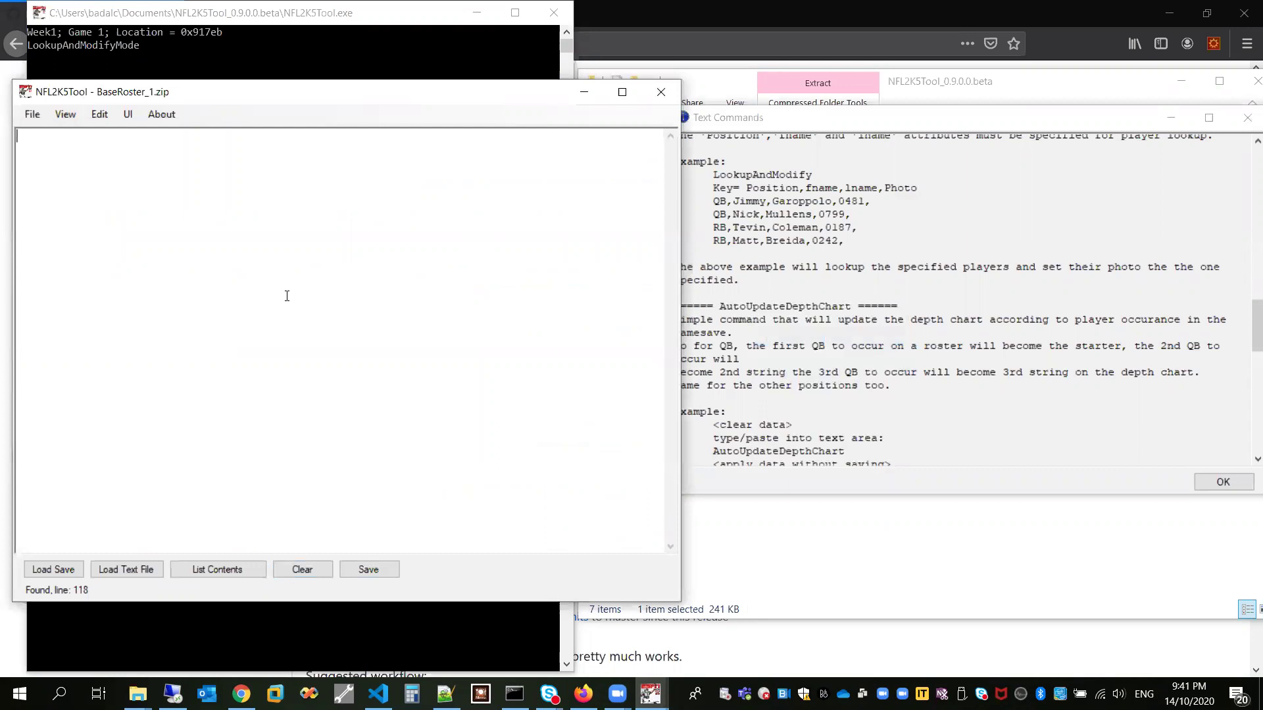
{"action": "right_click", "coordinate": [287, 297]}
{"action": "left_click", "coordinate": [363, 343]}
{"action": "left_click", "coordinate": [33, 115]}
{"action": "left_click", "coordinate": [72, 168]}
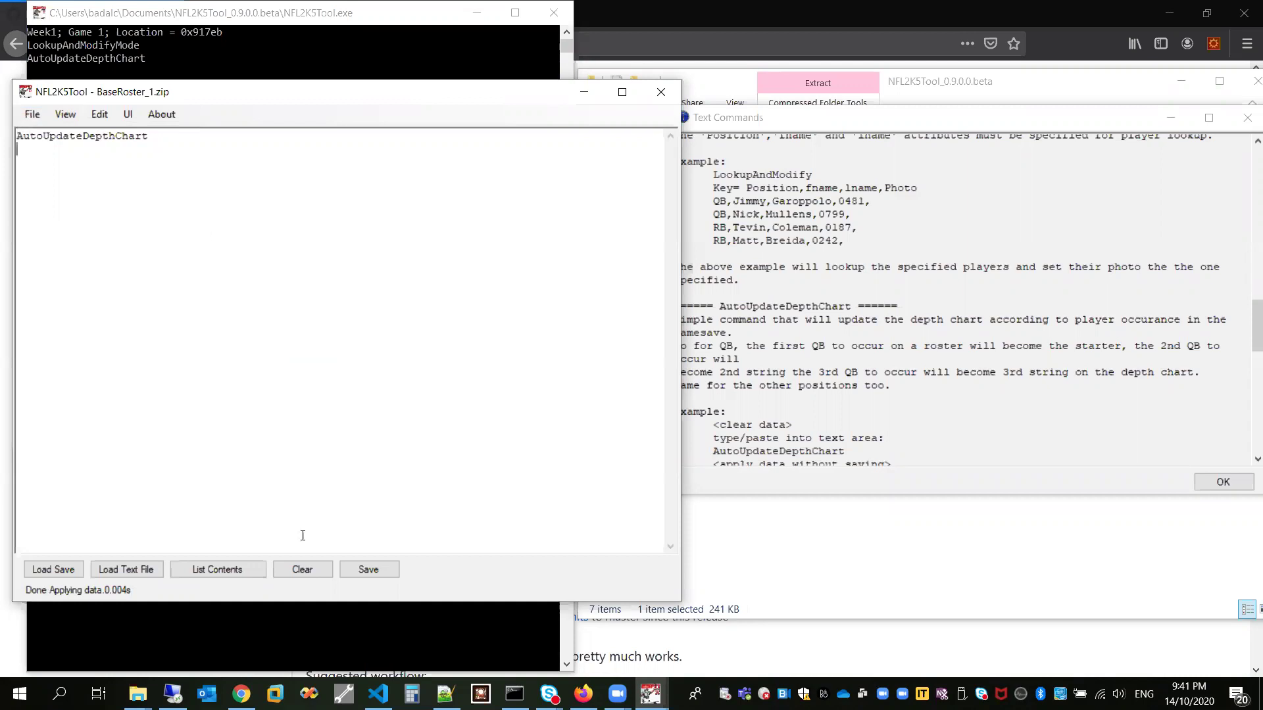
Clear the command text and run the built-in Auto Update Depth Chart operation
{"action": "left_click", "coordinate": [302, 569]}
{"action": "left_click", "coordinate": [99, 117]}
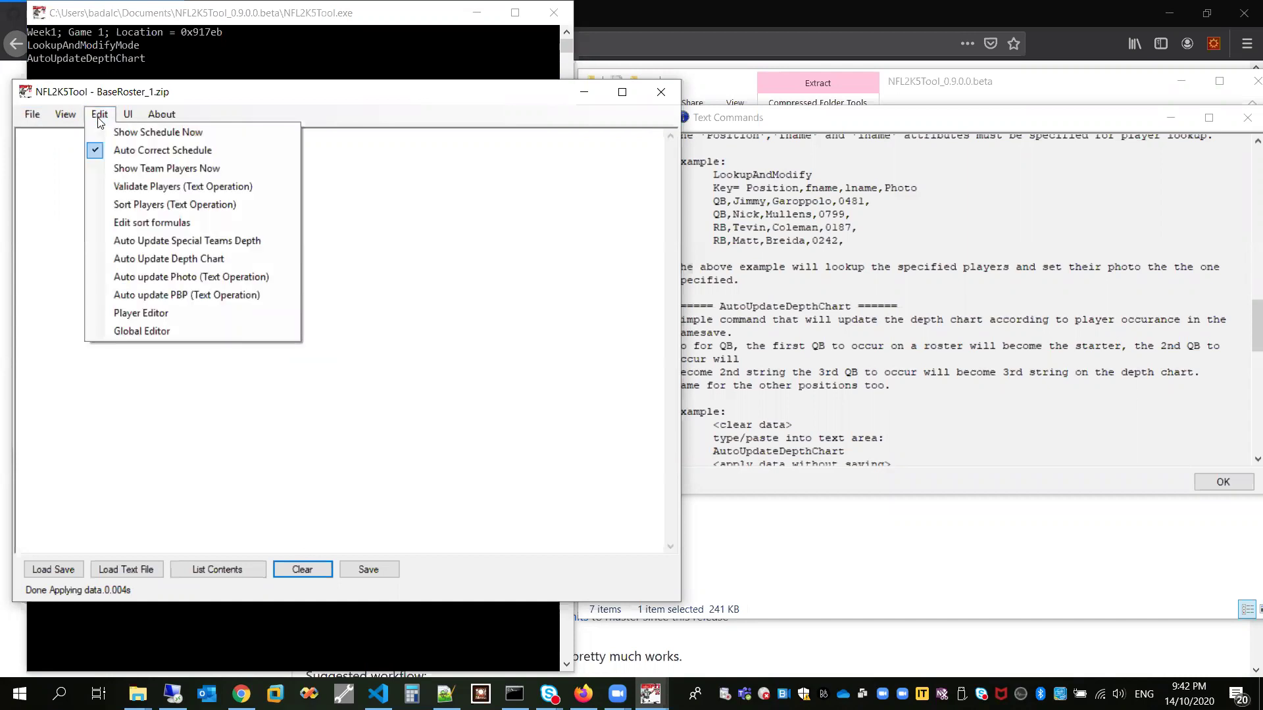
{"action": "left_click", "coordinate": [185, 260]}
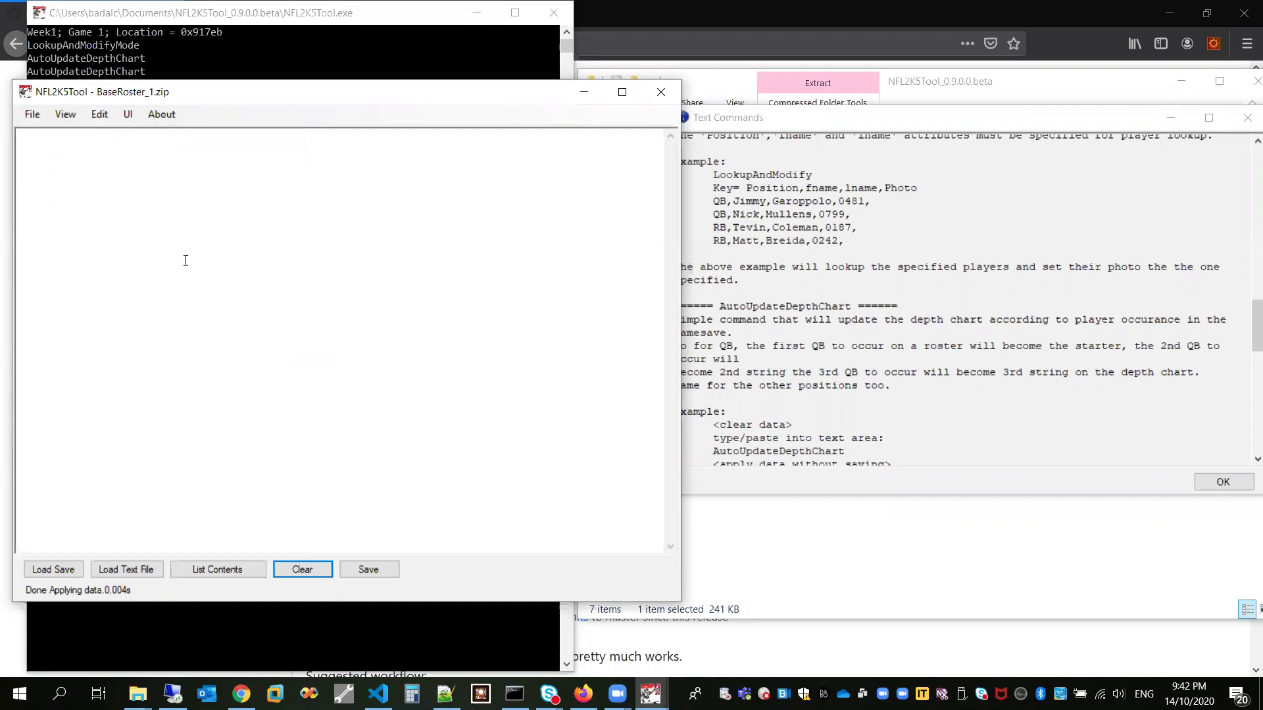
Shift the main window slightly, find the AutoUpdatePBP section in the Text Commands help and select the command name in its heading
{"action": "mouse_move", "coordinate": [239, 98]}
{"action": "left_mouse_down"}
{"action": "mouse_move", "coordinate": [284, 120]}
{"action": "mouse_move", "coordinate": [236, 117]}
{"action": "left_mouse_up"}
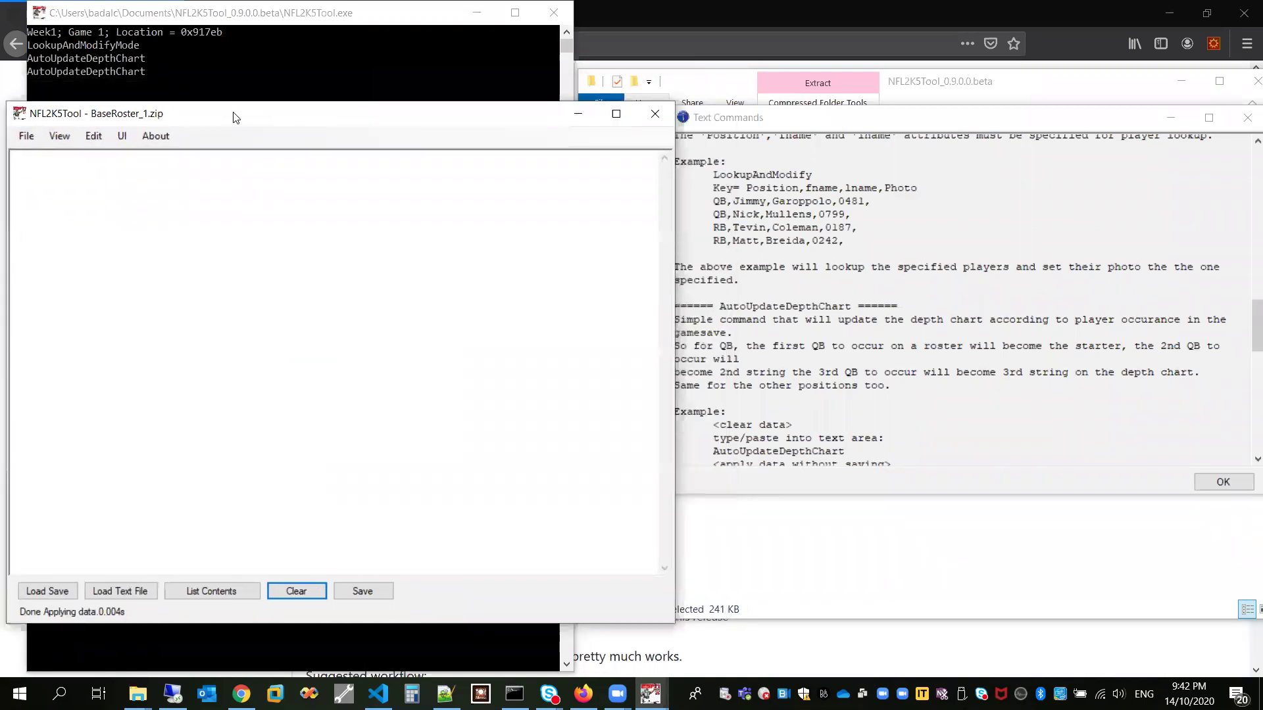
{"action": "double_click", "coordinate": [775, 309]}
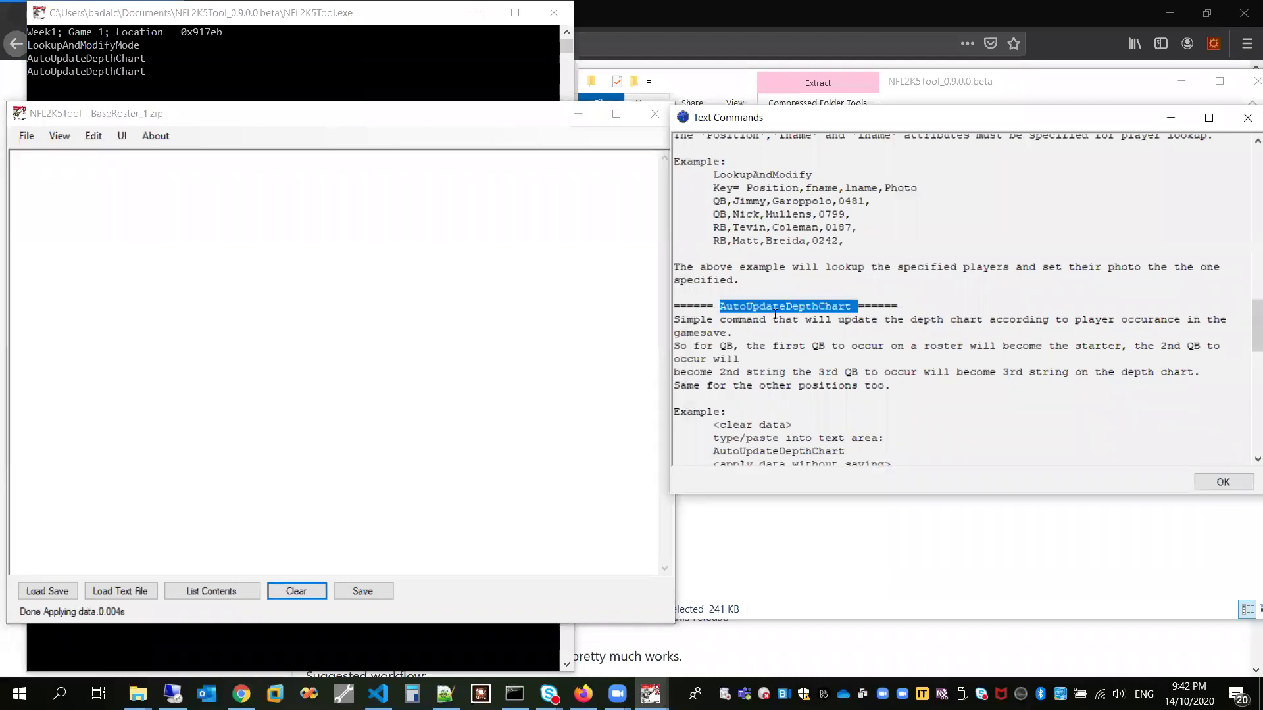
{"action": "scroll", "coordinate": [775, 314], "scroll_direction": "down", "scroll_amount": 4}
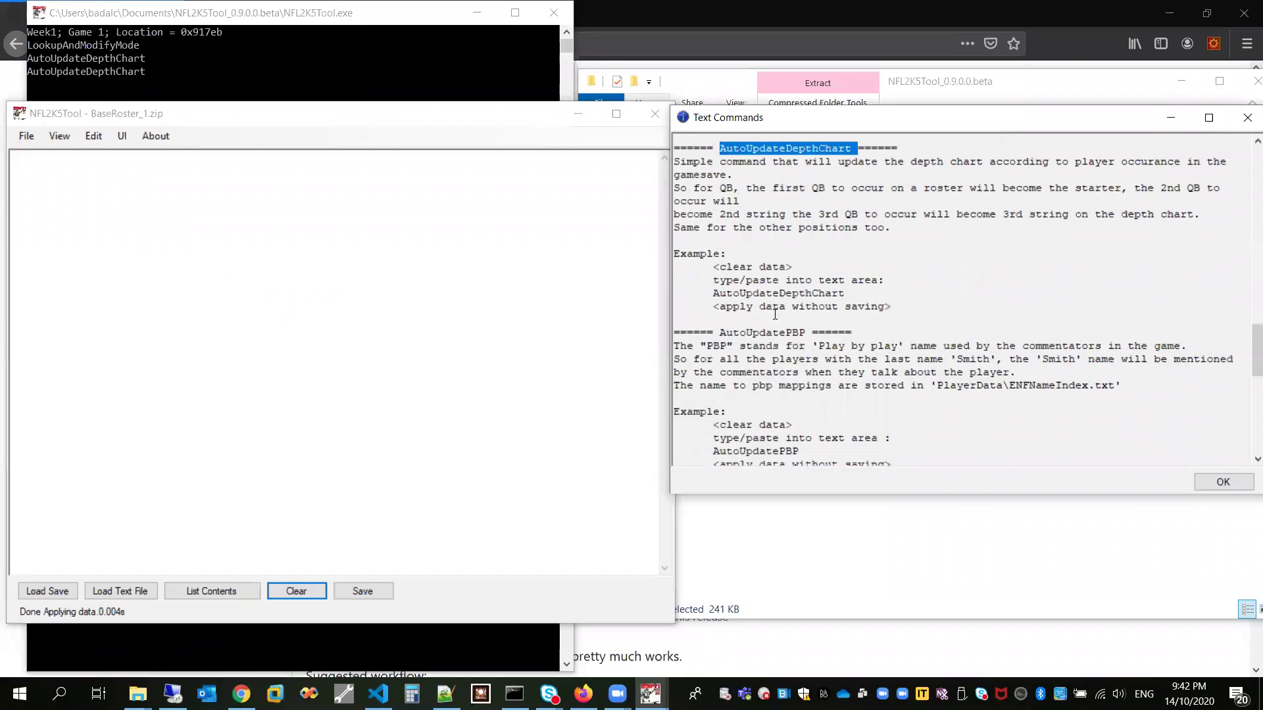
{"action": "scroll", "coordinate": [776, 313], "scroll_direction": "down", "scroll_amount": 2}
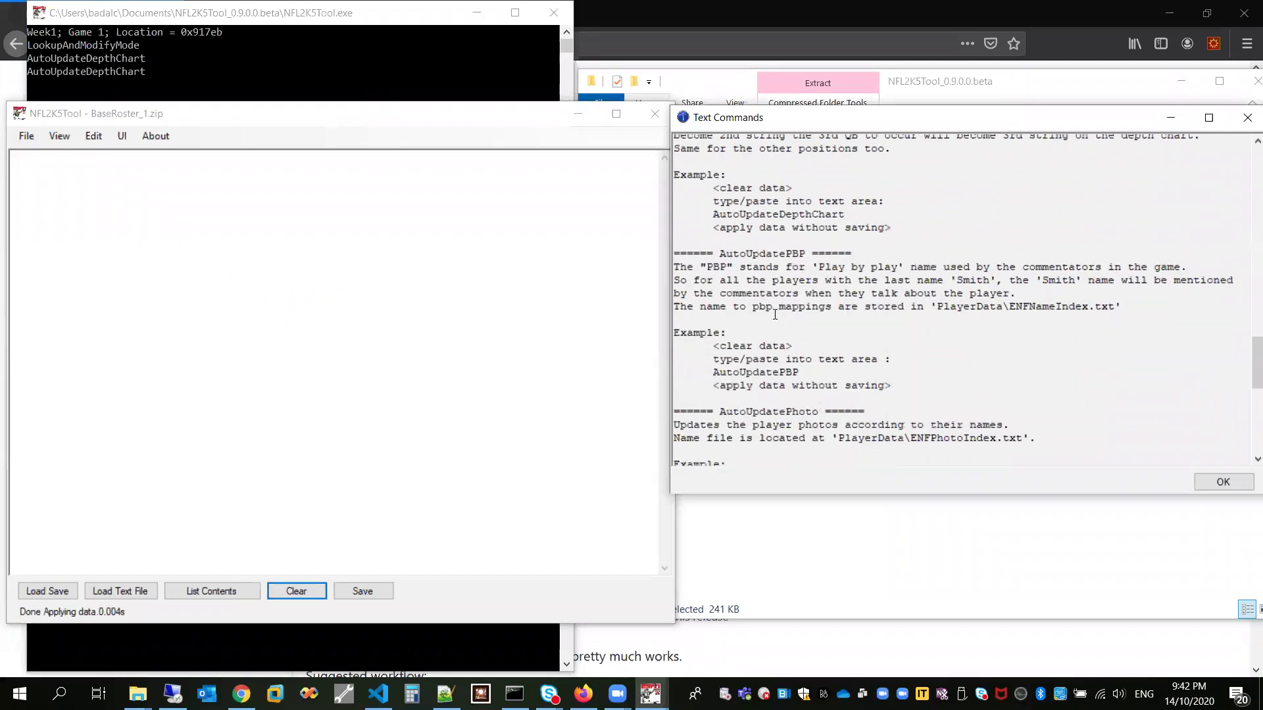
{"action": "double_click", "coordinate": [768, 254]}
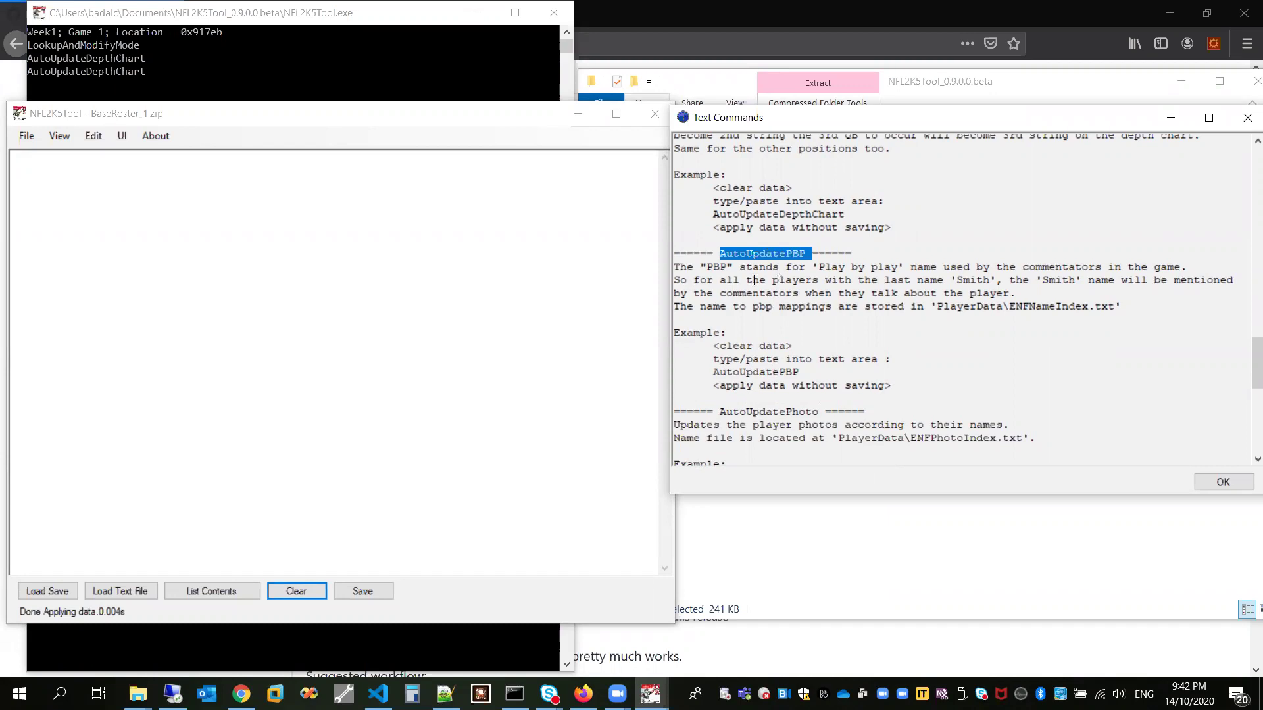
List the roster contents, open the first 49ers player in the player editor to inspect the PBP name choices, and close it
{"action": "left_click", "coordinate": [229, 588]}
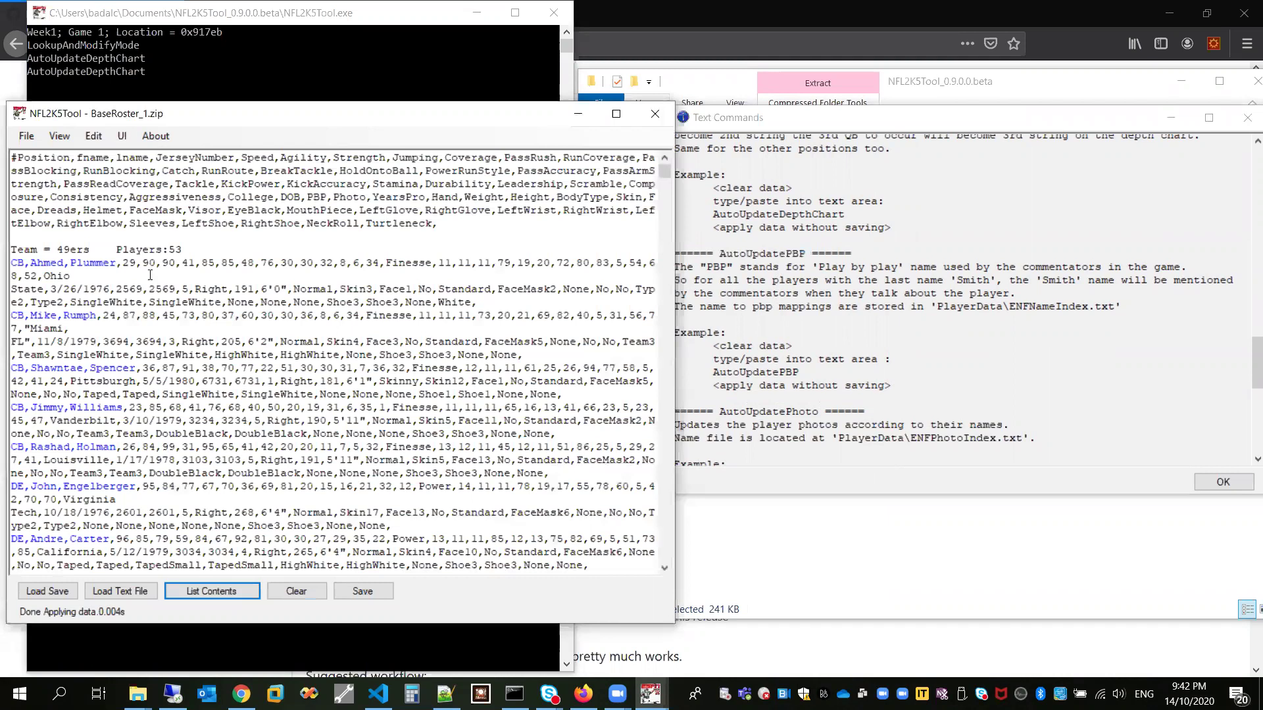
{"action": "double_click", "coordinate": [171, 261]}
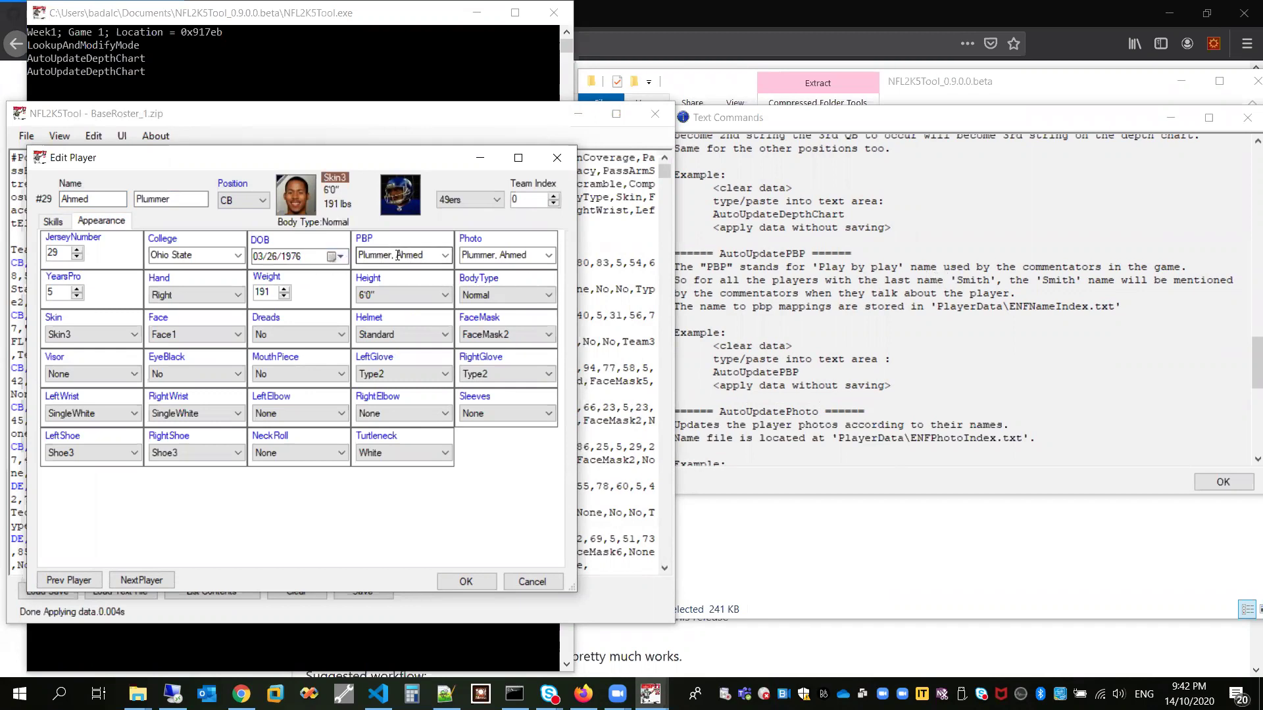
{"action": "left_click", "coordinate": [445, 257]}
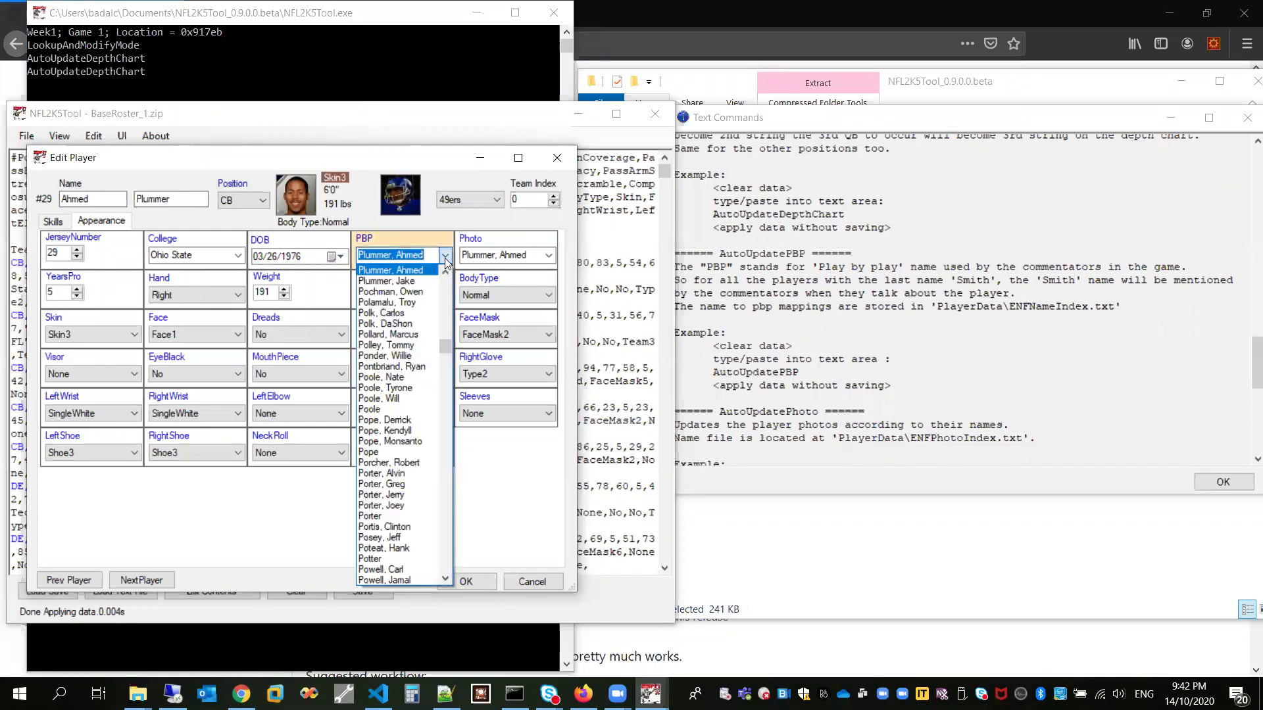
{"action": "left_click", "coordinate": [445, 258]}
{"action": "left_click", "coordinate": [444, 258]}
{"action": "left_click", "coordinate": [444, 258]}
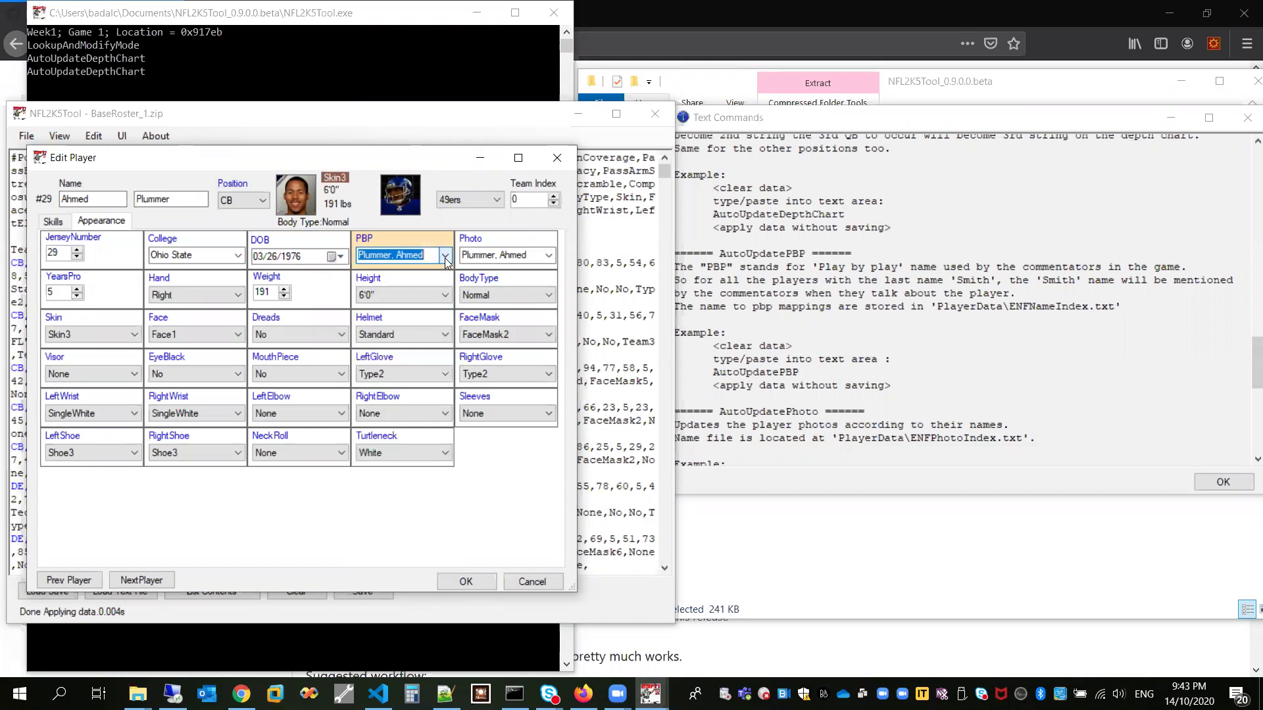
{"action": "left_click", "coordinate": [444, 258]}
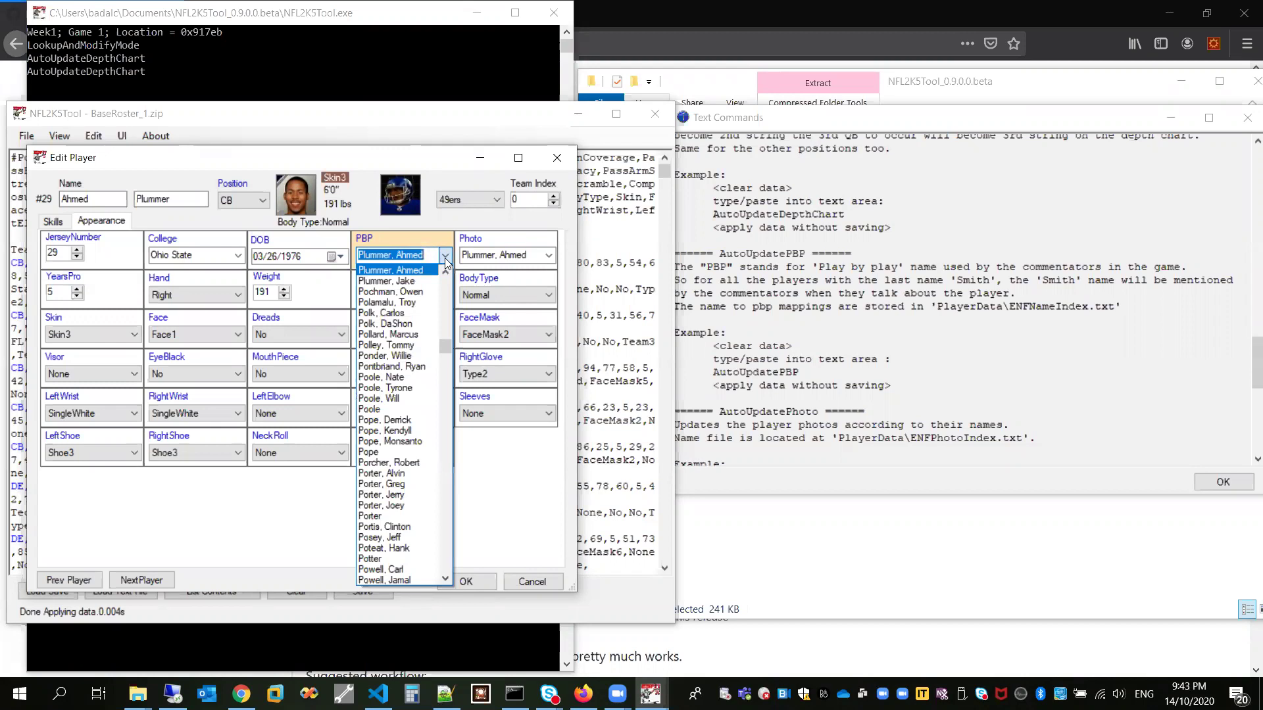
{"action": "left_click", "coordinate": [444, 258]}
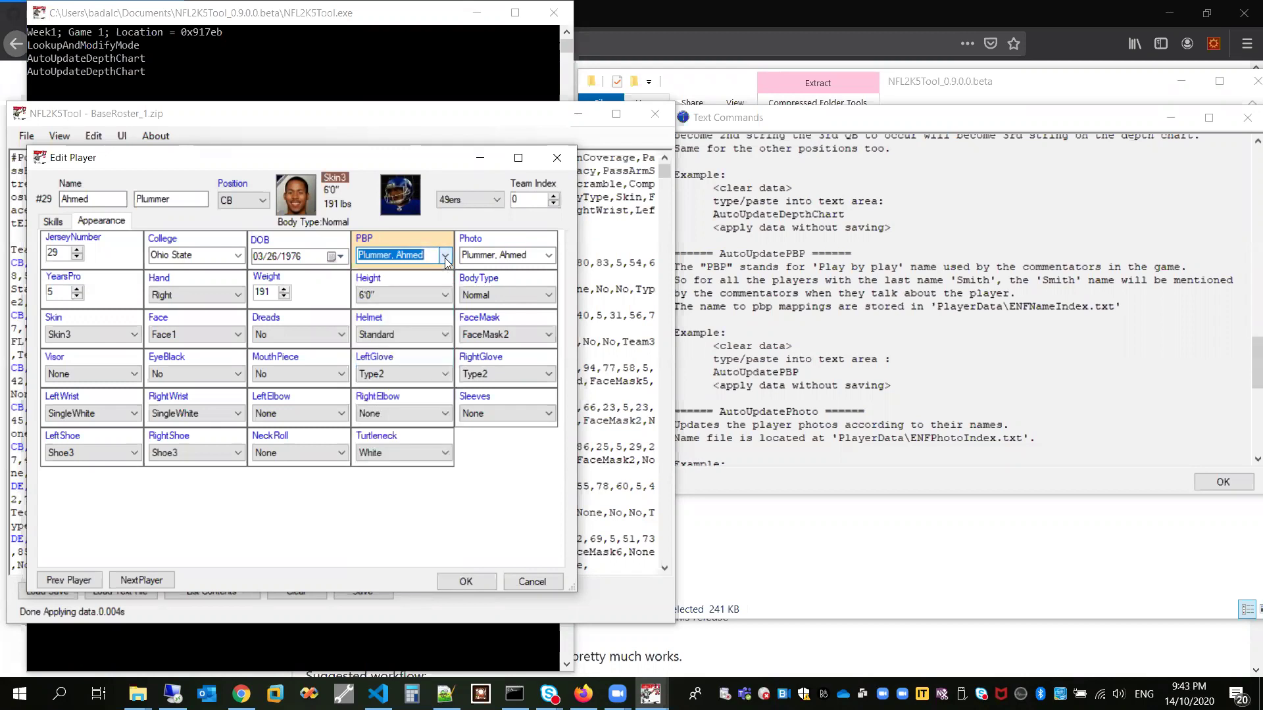
{"action": "left_click", "coordinate": [556, 163]}
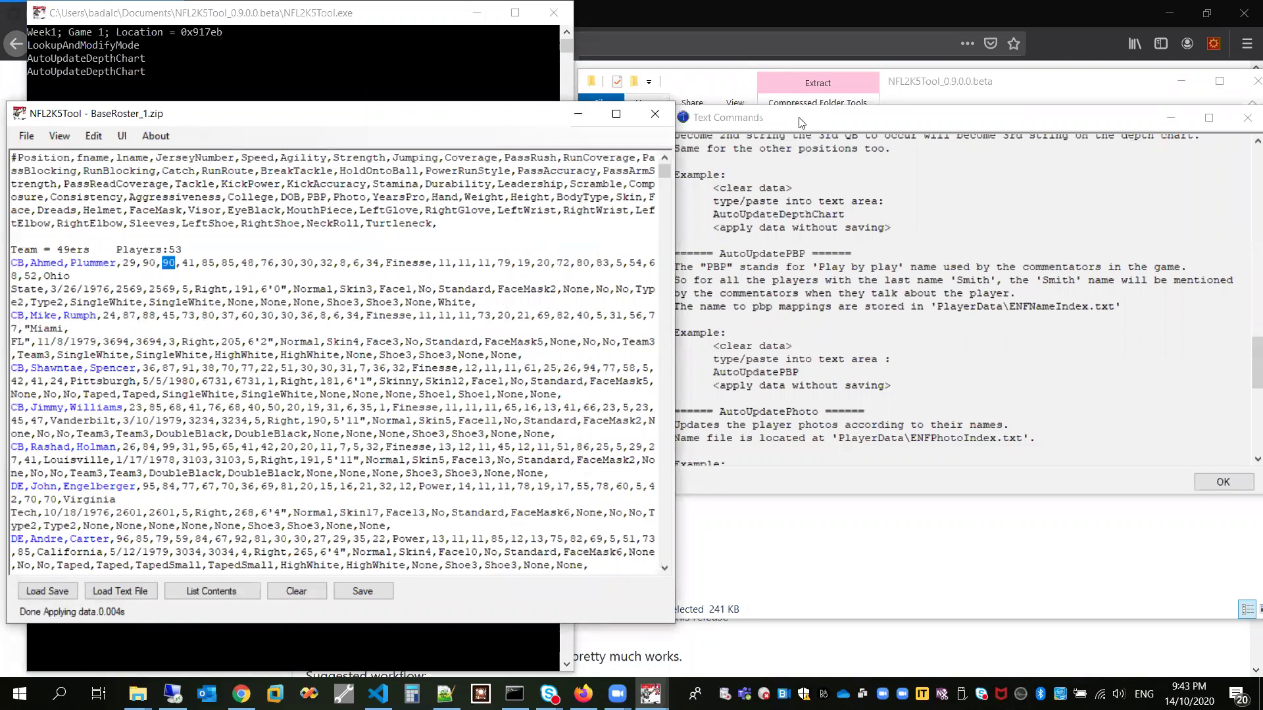
Load Madden2k21Roster.zip from the madden2k21 folder, replace the old text with its listed contents, and minimize the folder window
{"action": "left_click_drag", "start_coordinate": [801, 123], "coordinate": [674, 133]}
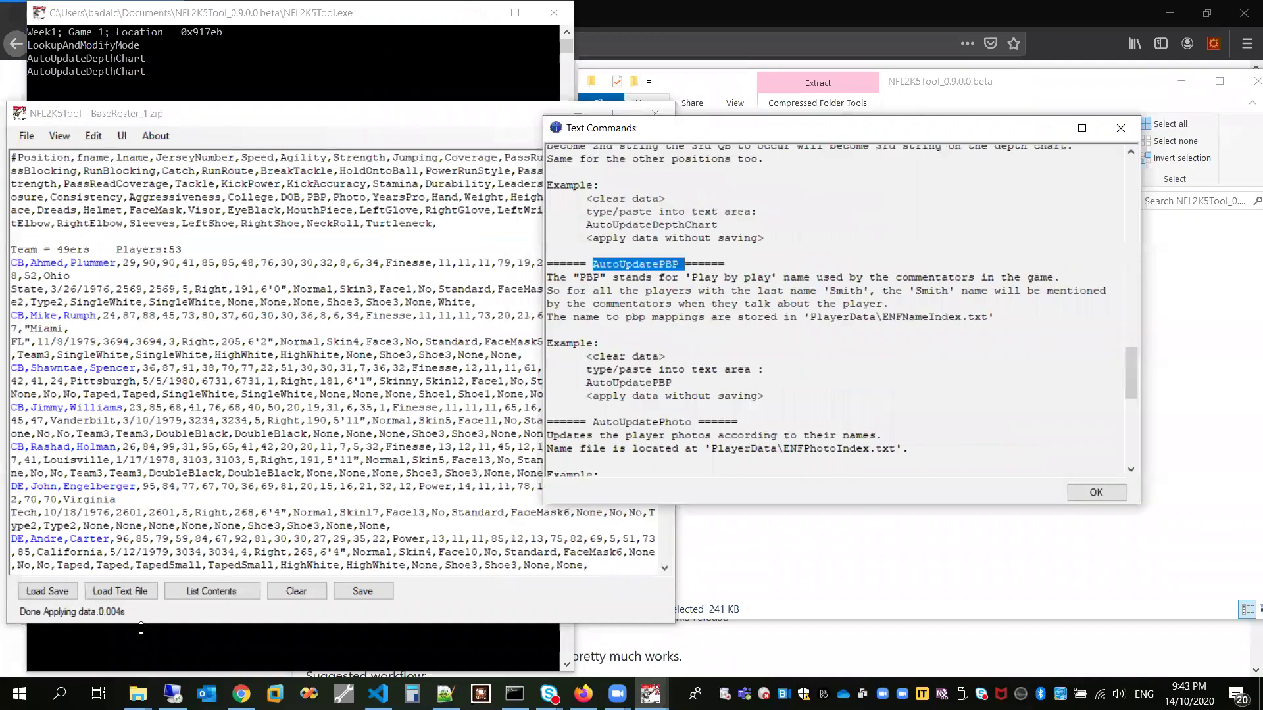
{"action": "mouse_move", "coordinate": [137, 694]}
{"action": "left_click", "coordinate": [196, 576]}
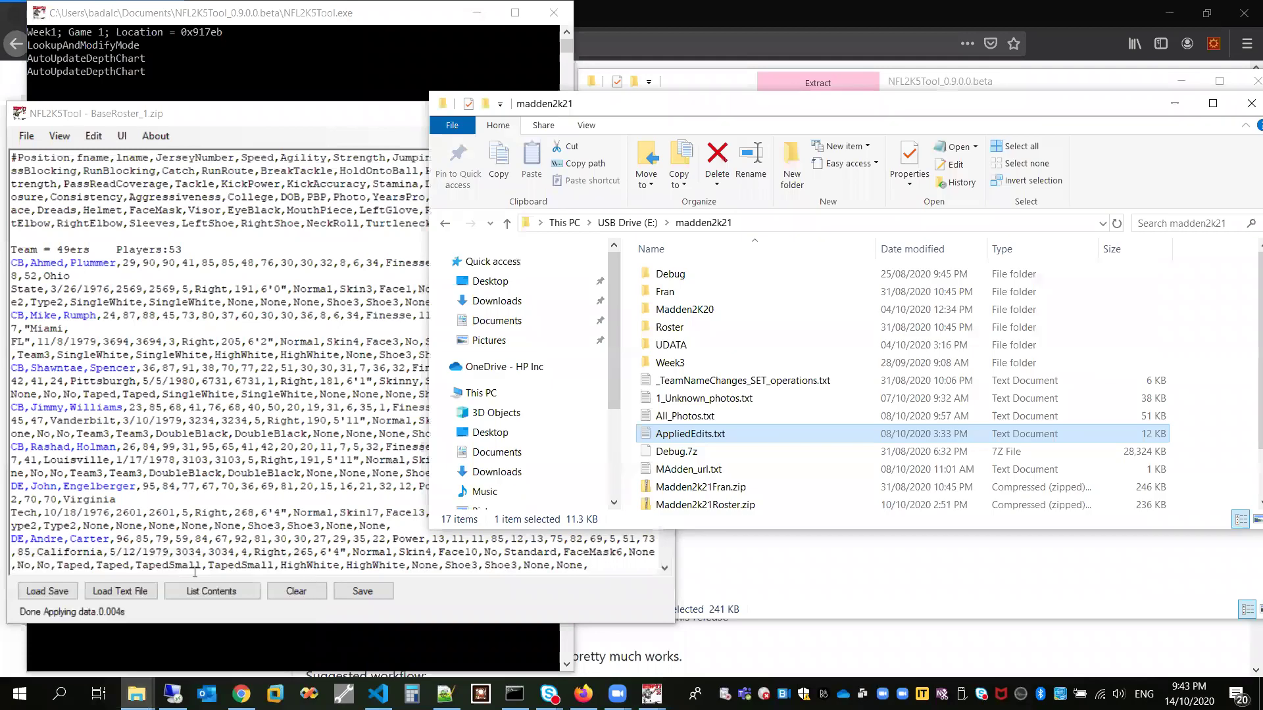
{"action": "scroll", "coordinate": [713, 442], "scroll_direction": "down", "scroll_amount": 1}
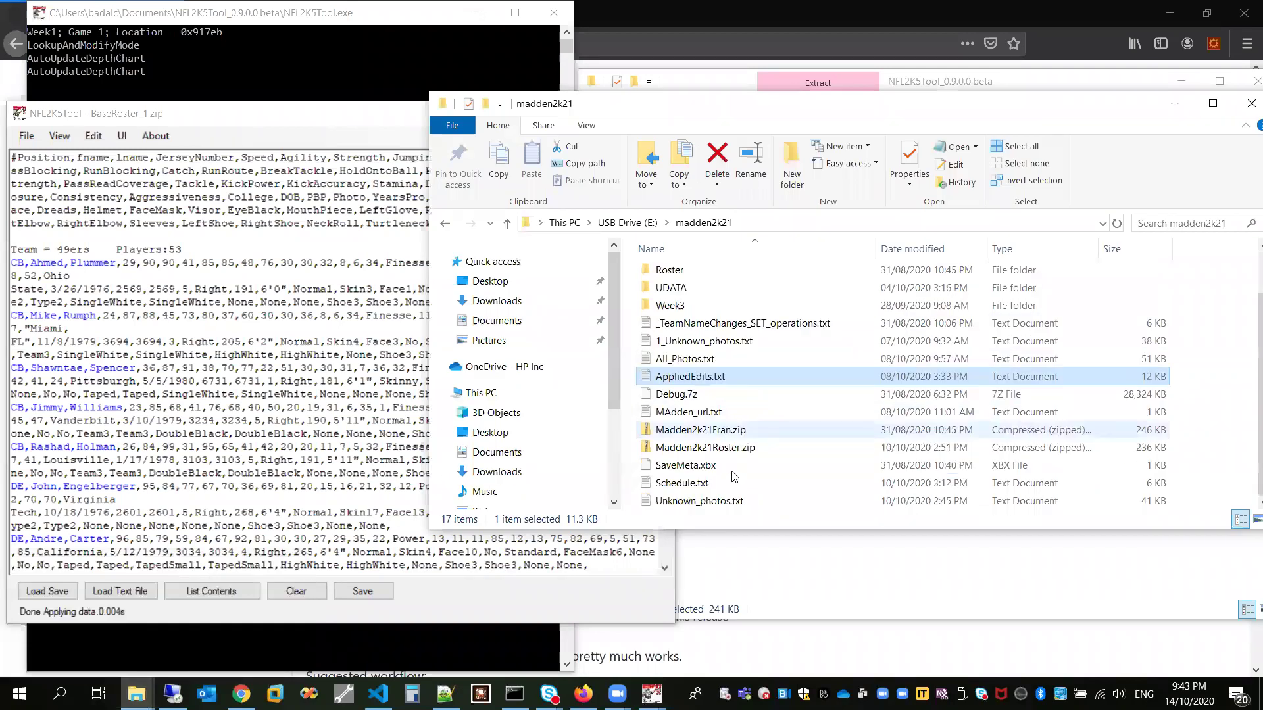
{"action": "left_click_drag", "start_coordinate": [714, 451], "coordinate": [237, 452]}
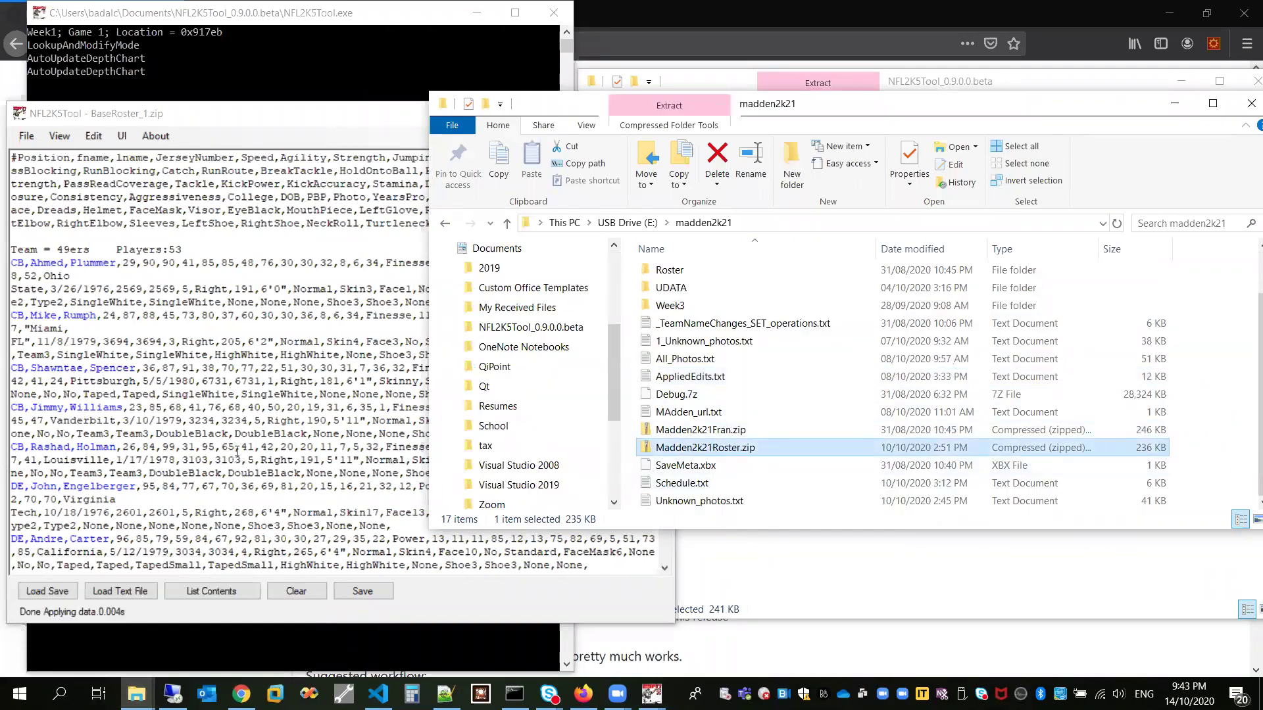
{"action": "left_click", "coordinate": [296, 591]}
{"action": "left_click", "coordinate": [238, 590]}
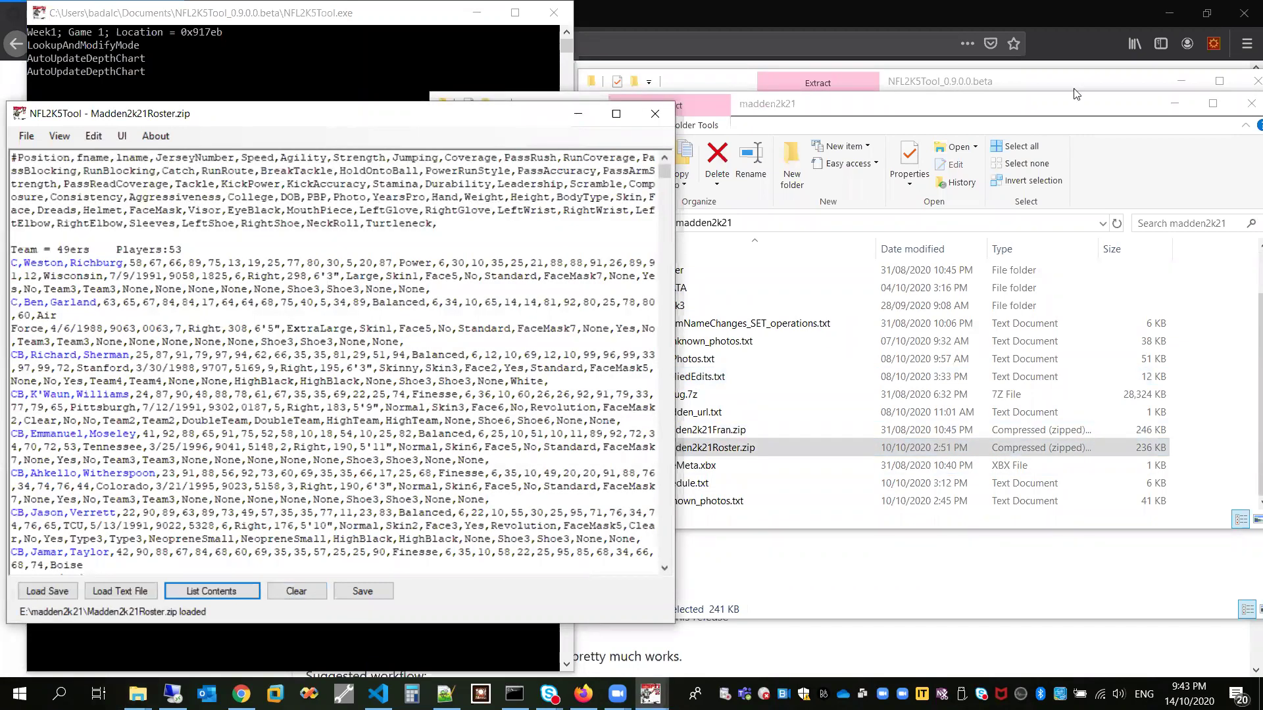
{"action": "left_click_drag", "start_coordinate": [1055, 108], "coordinate": [1031, 123]}
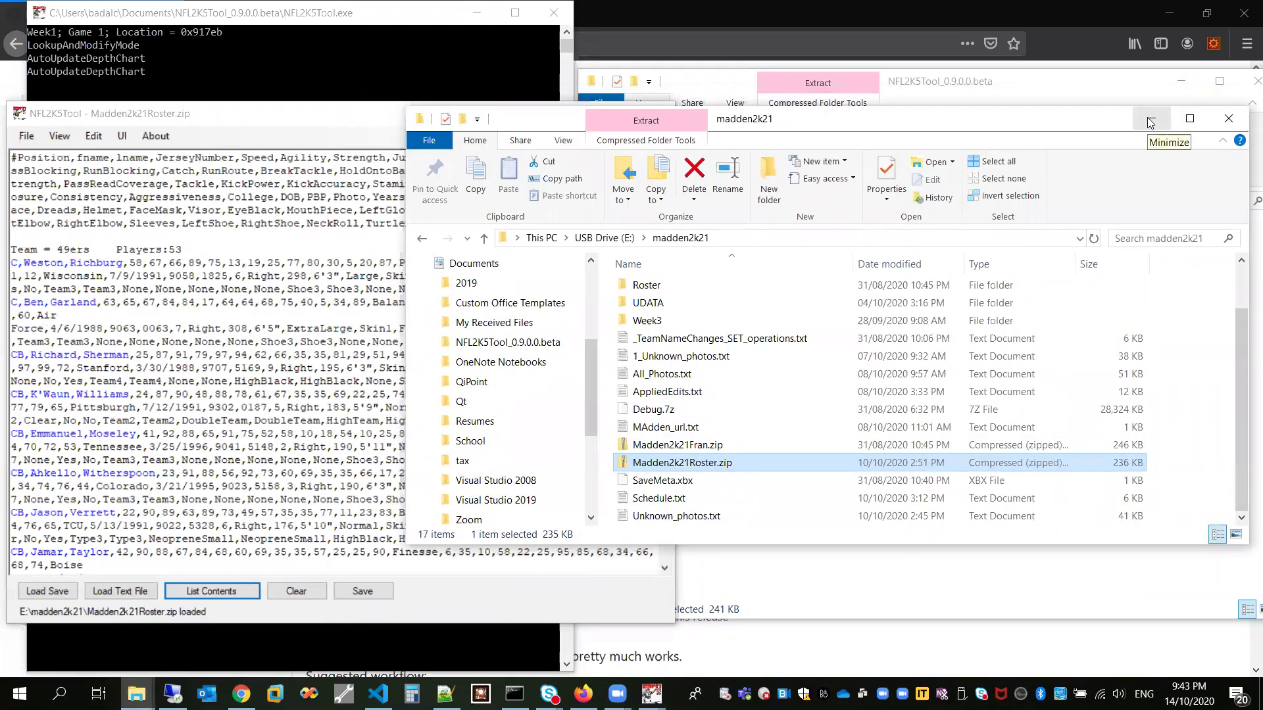
{"action": "left_click", "coordinate": [1150, 122]}
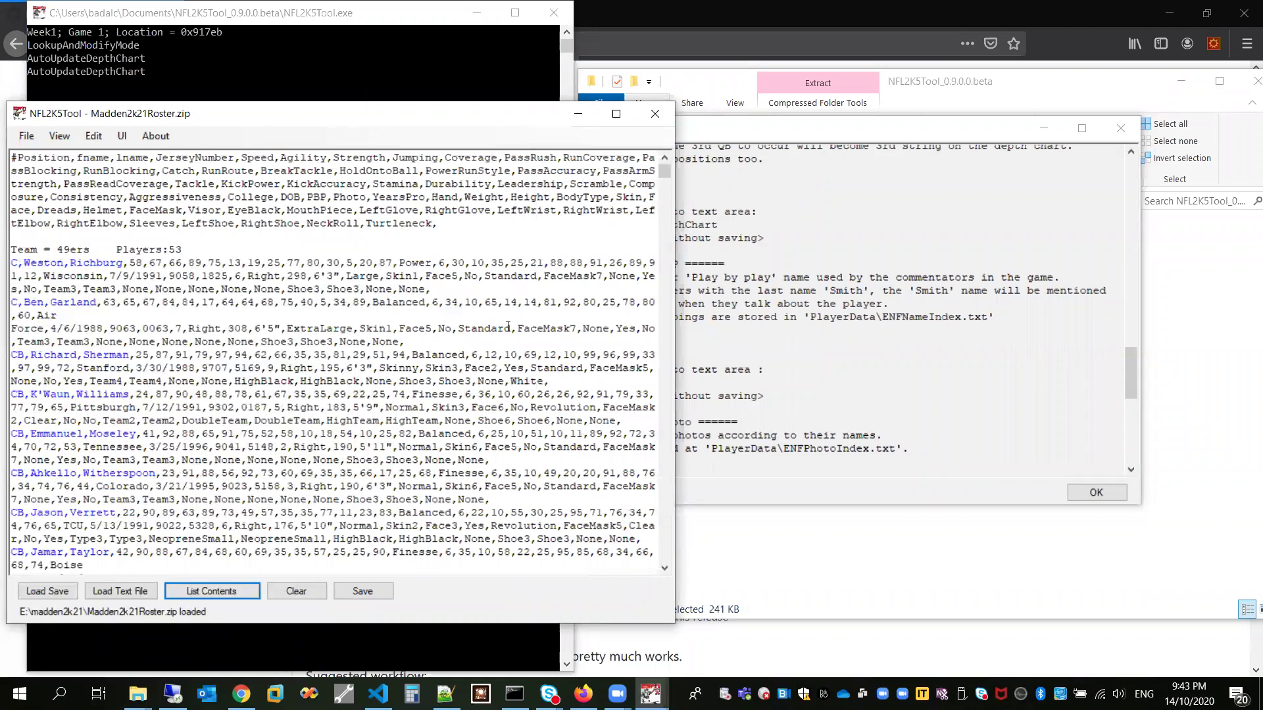
Open the 49ers' number 25 cornerback in the player editor, inspect the photo and PBP name choices, and close the editor
{"action": "double_click", "coordinate": [112, 353]}
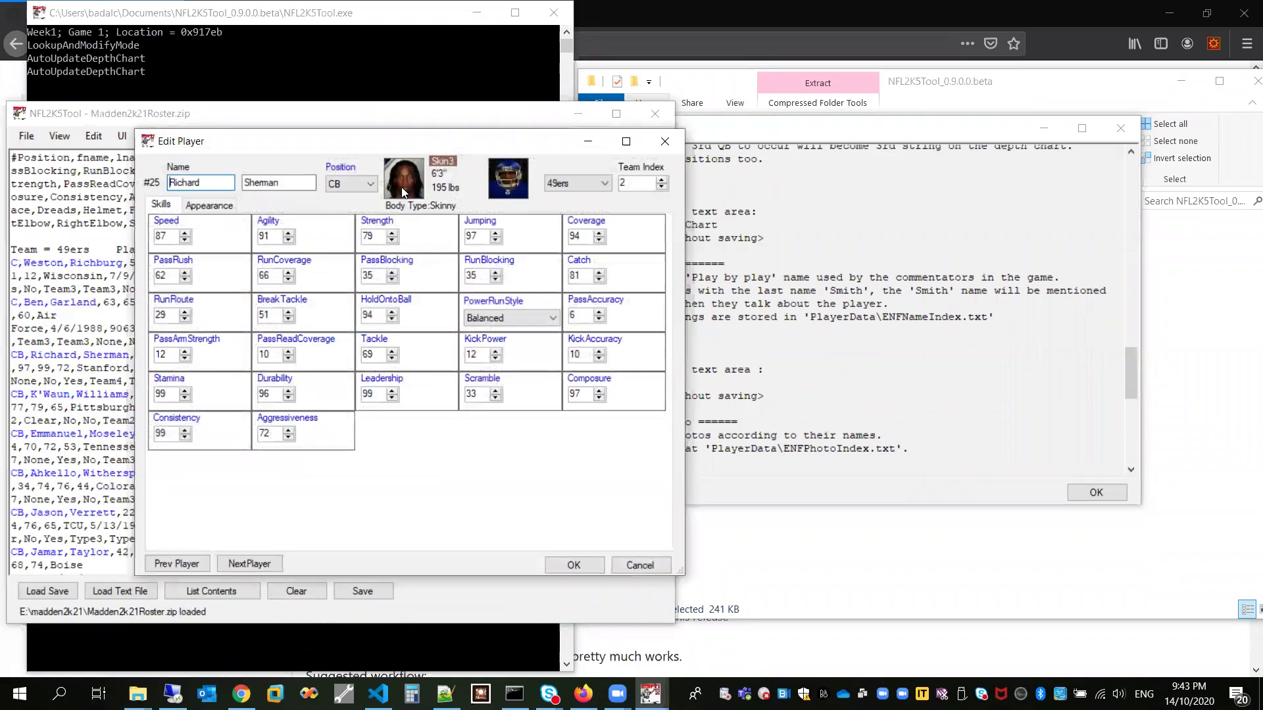
{"action": "left_click", "coordinate": [404, 191]}
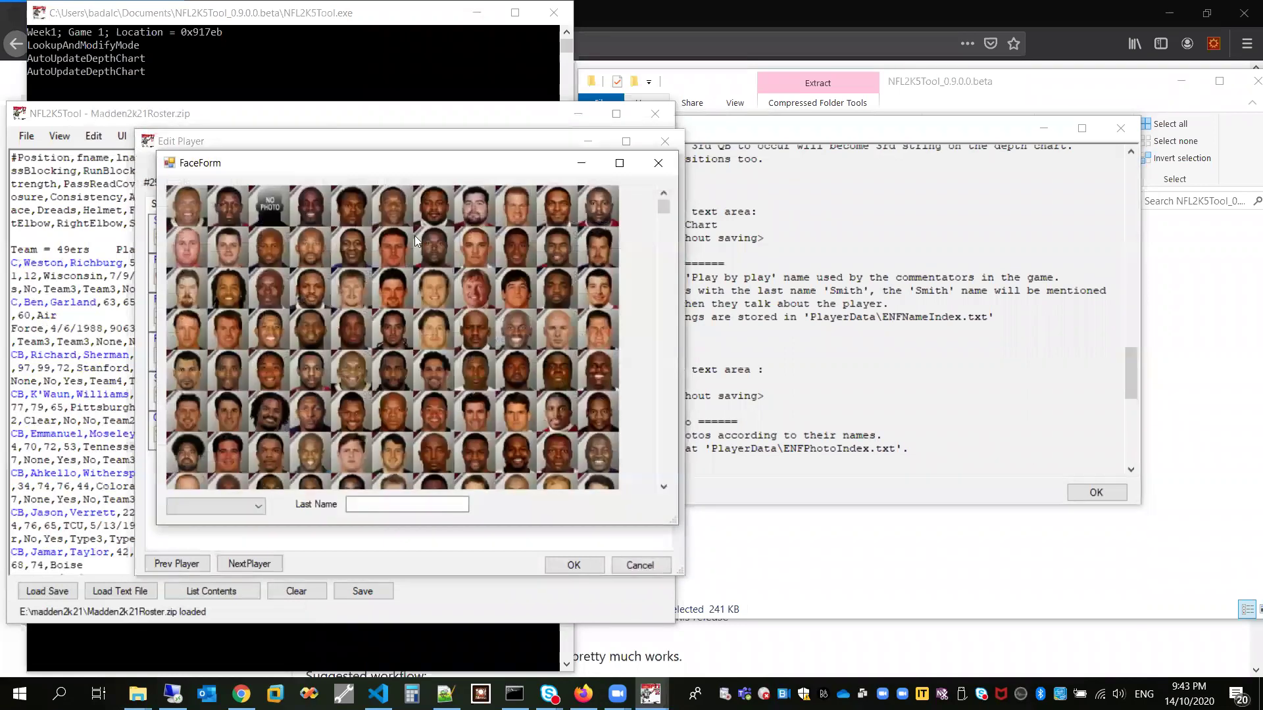
{"action": "left_click", "coordinate": [658, 163]}
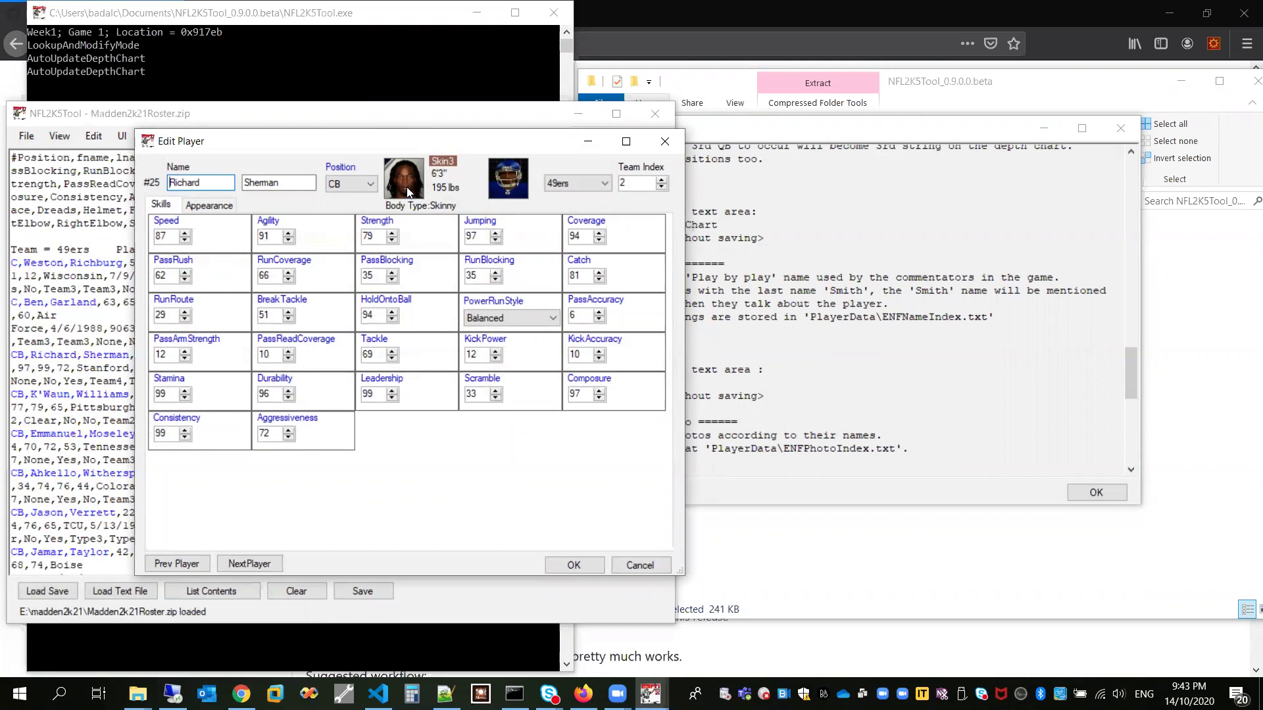
{"action": "left_click", "coordinate": [215, 205]}
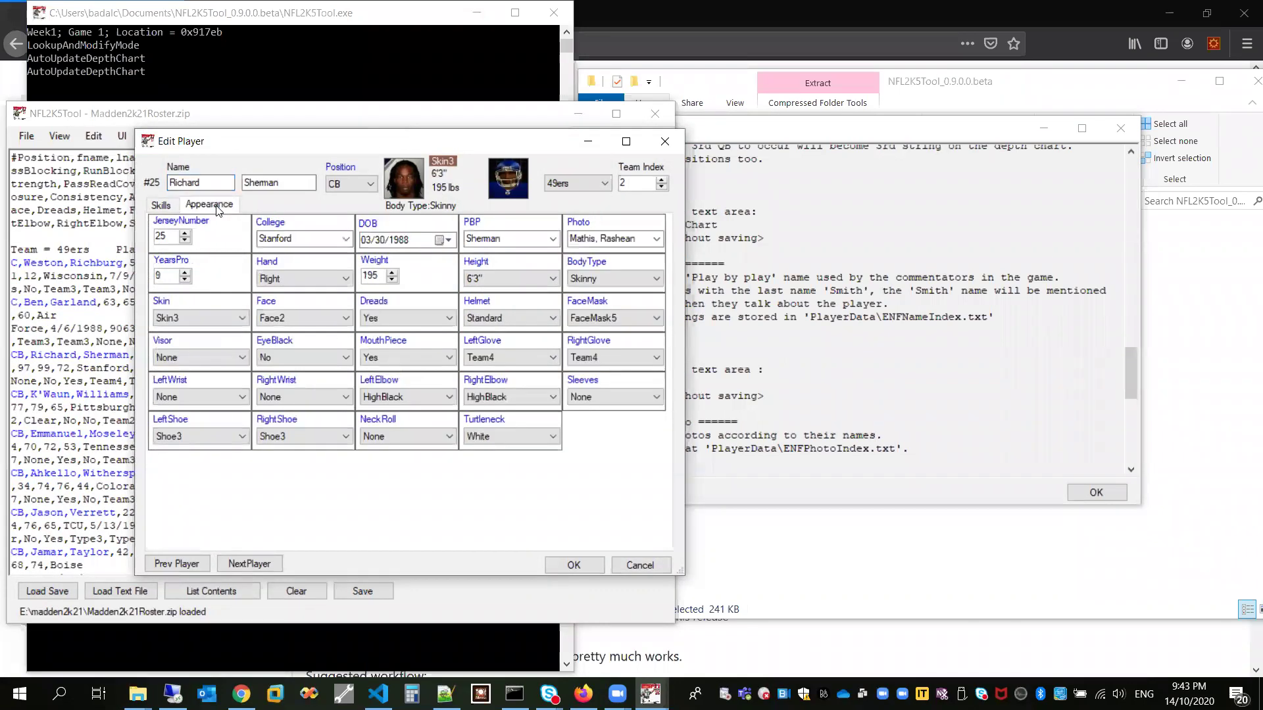
{"action": "left_click", "coordinate": [553, 240]}
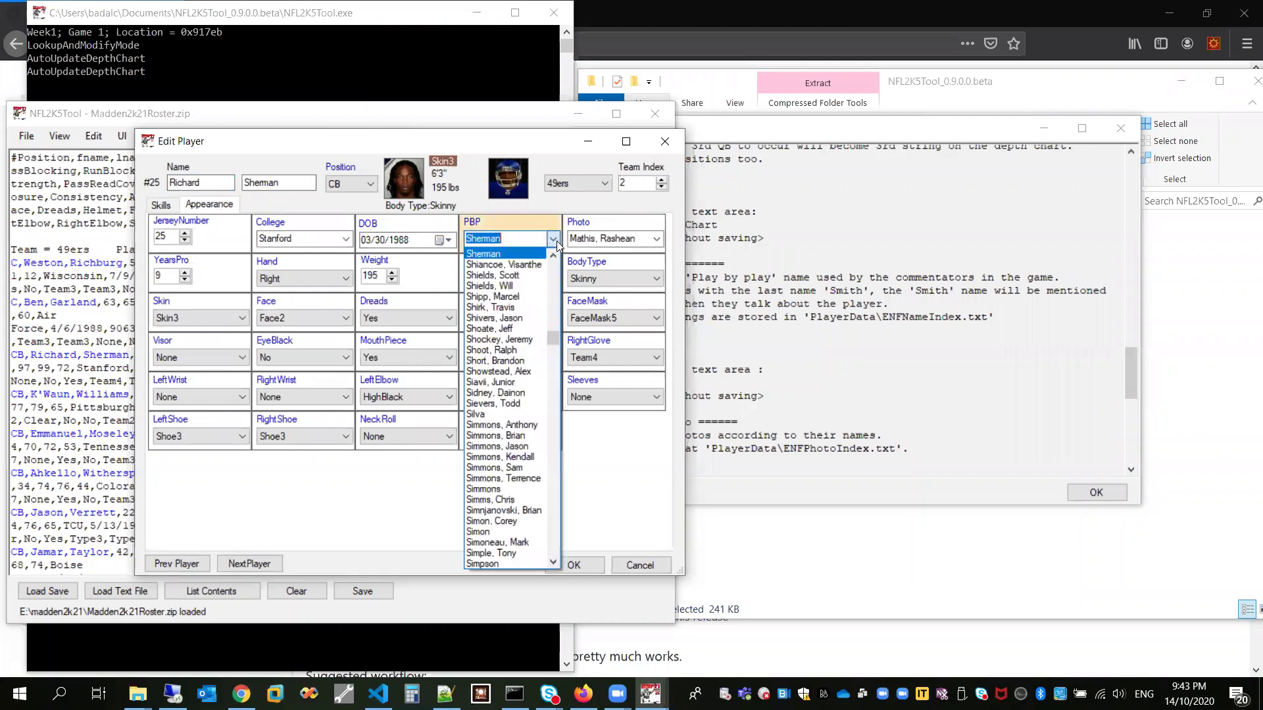
{"action": "left_click", "coordinate": [553, 239]}
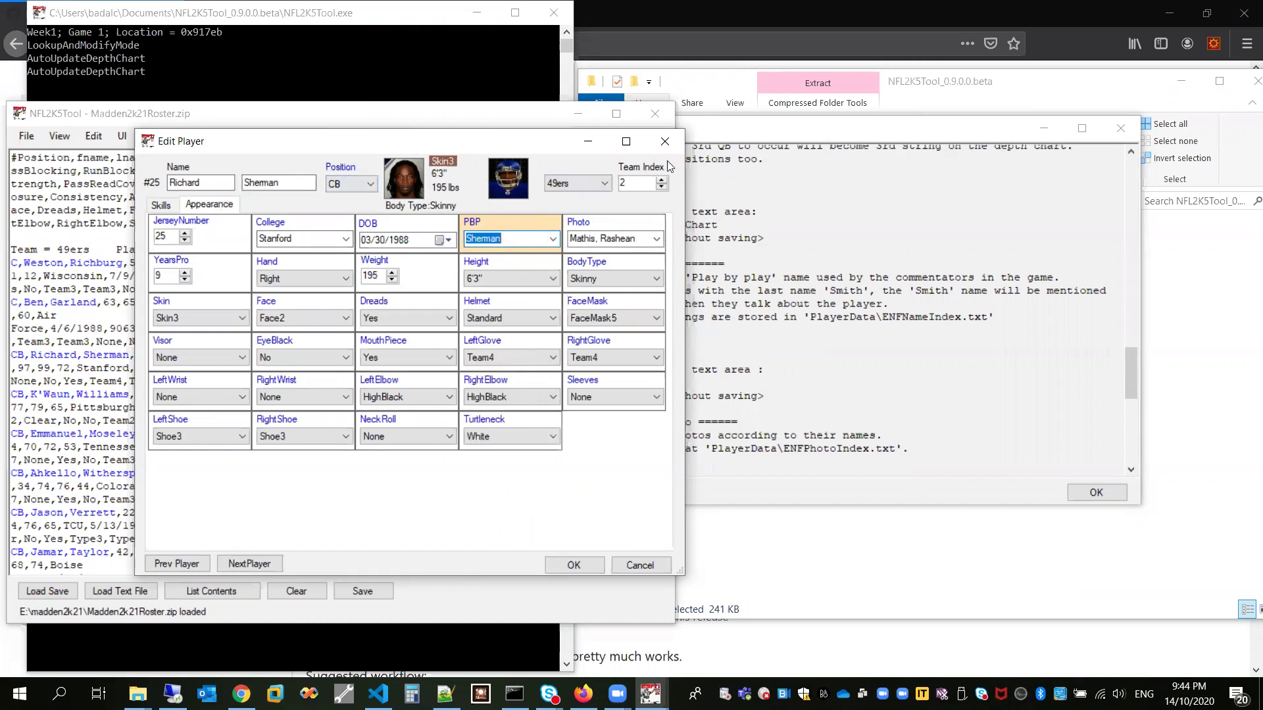
{"action": "left_click", "coordinate": [683, 135]}
Find the AutoUpdatePhoto section in the Text Commands help, select the command name in its heading, and reposition the help window
{"action": "left_click", "coordinate": [697, 128]}
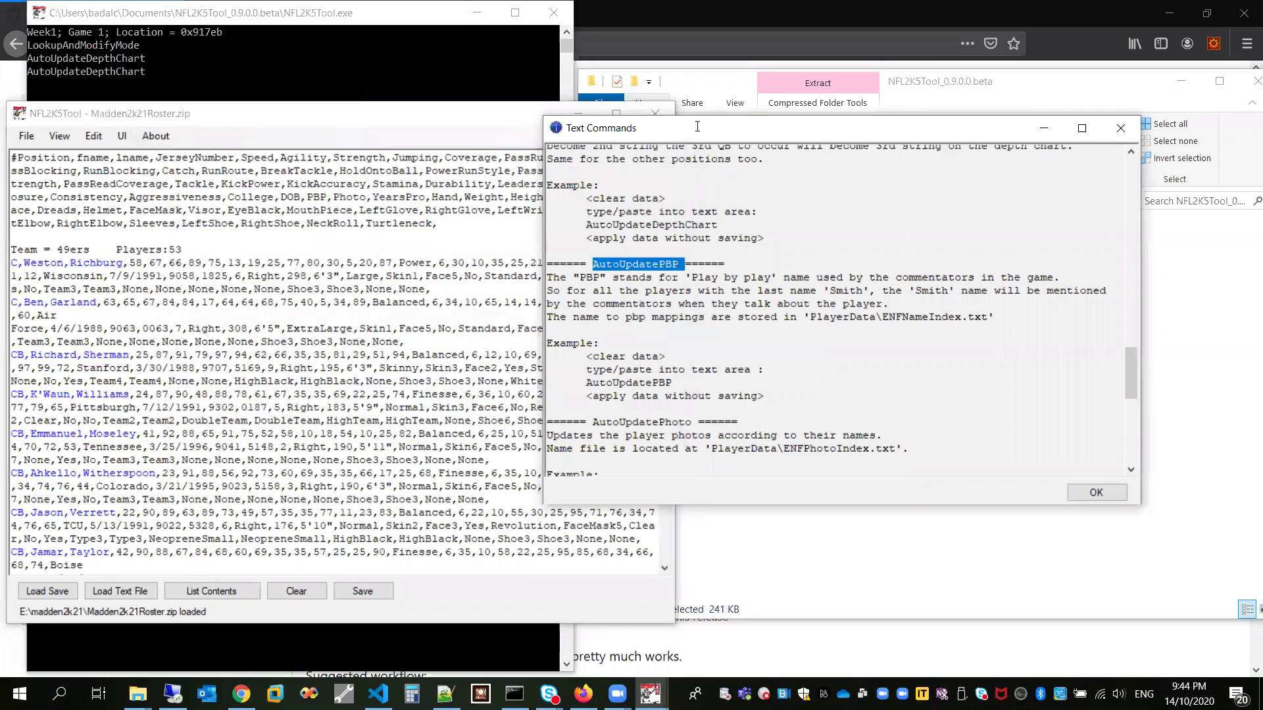
{"action": "scroll", "coordinate": [747, 376], "scroll_direction": "down", "scroll_amount": 2}
{"action": "double_click", "coordinate": [681, 342]}
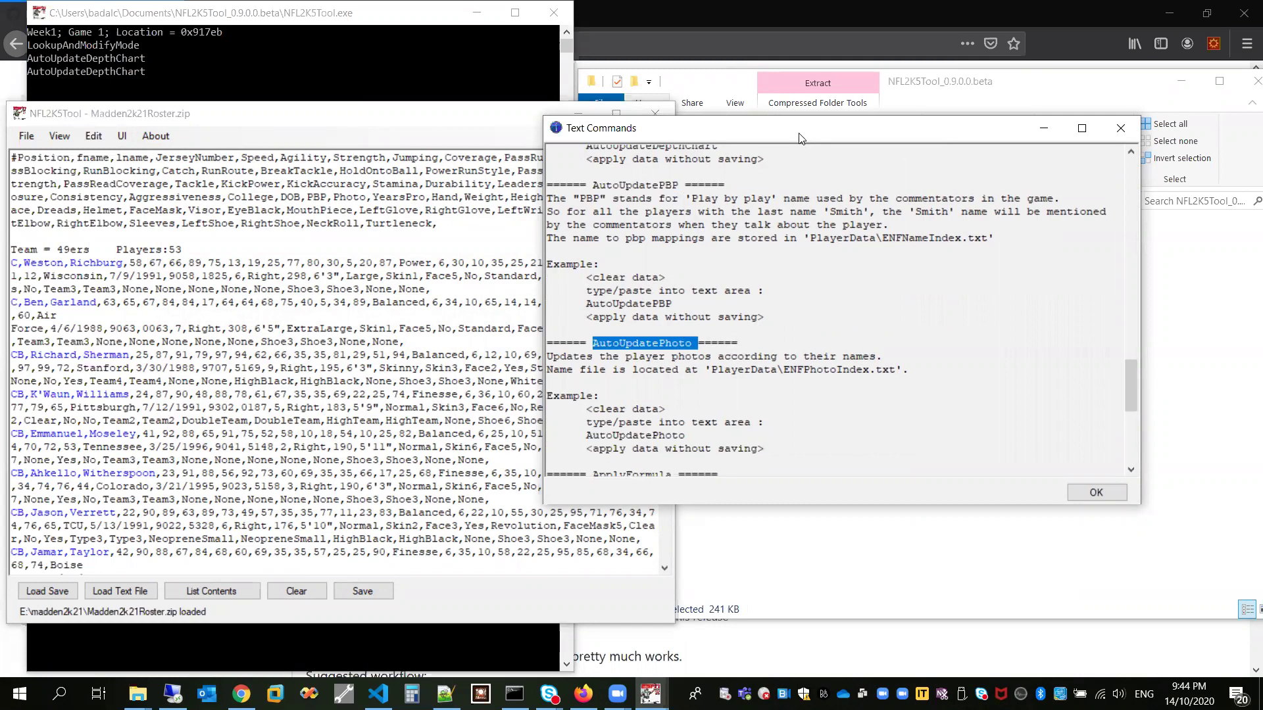
{"action": "left_click_drag", "start_coordinate": [800, 138], "coordinate": [858, 143]}
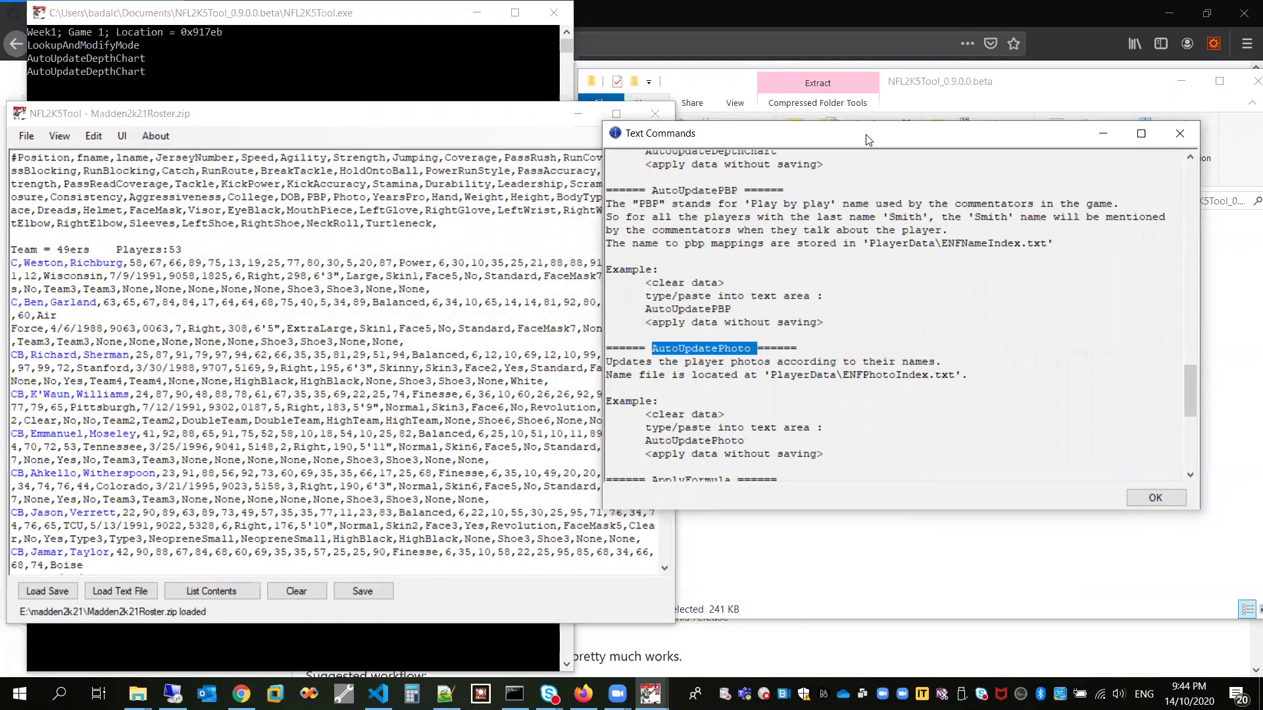
{"action": "left_click_drag", "start_coordinate": [866, 135], "coordinate": [863, 130]}
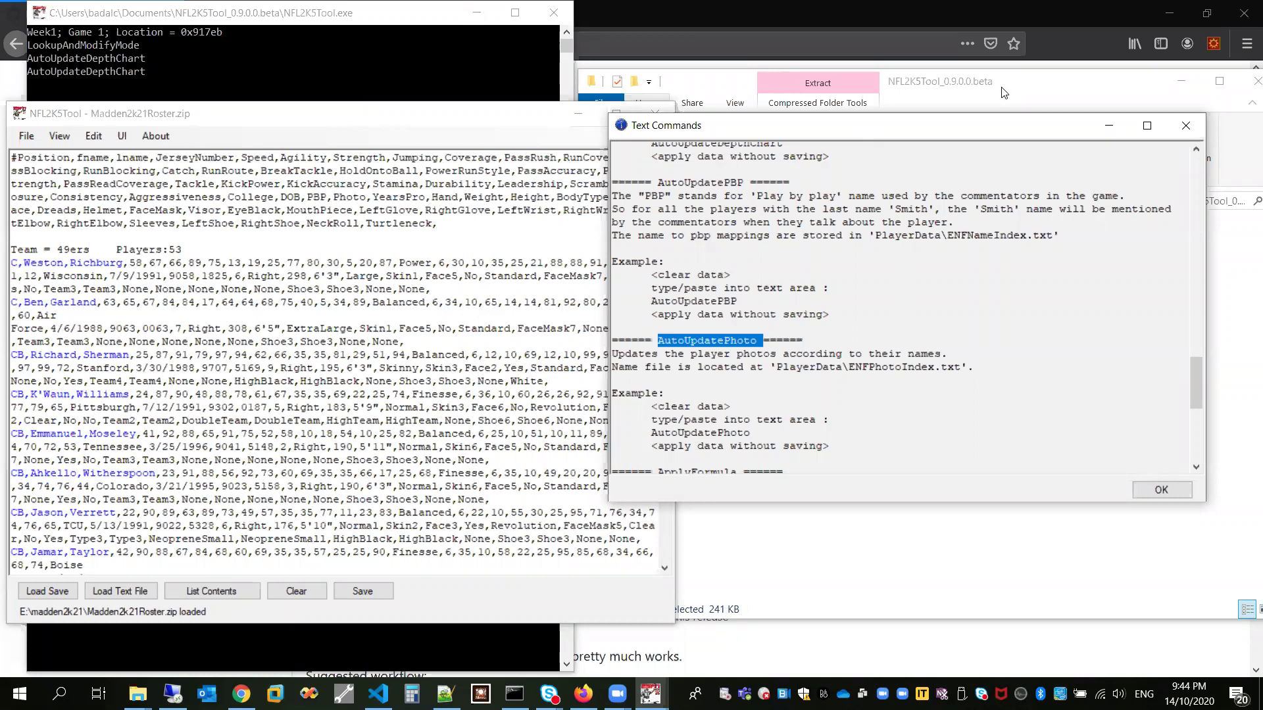
{"action": "left_click", "coordinate": [705, 340]}
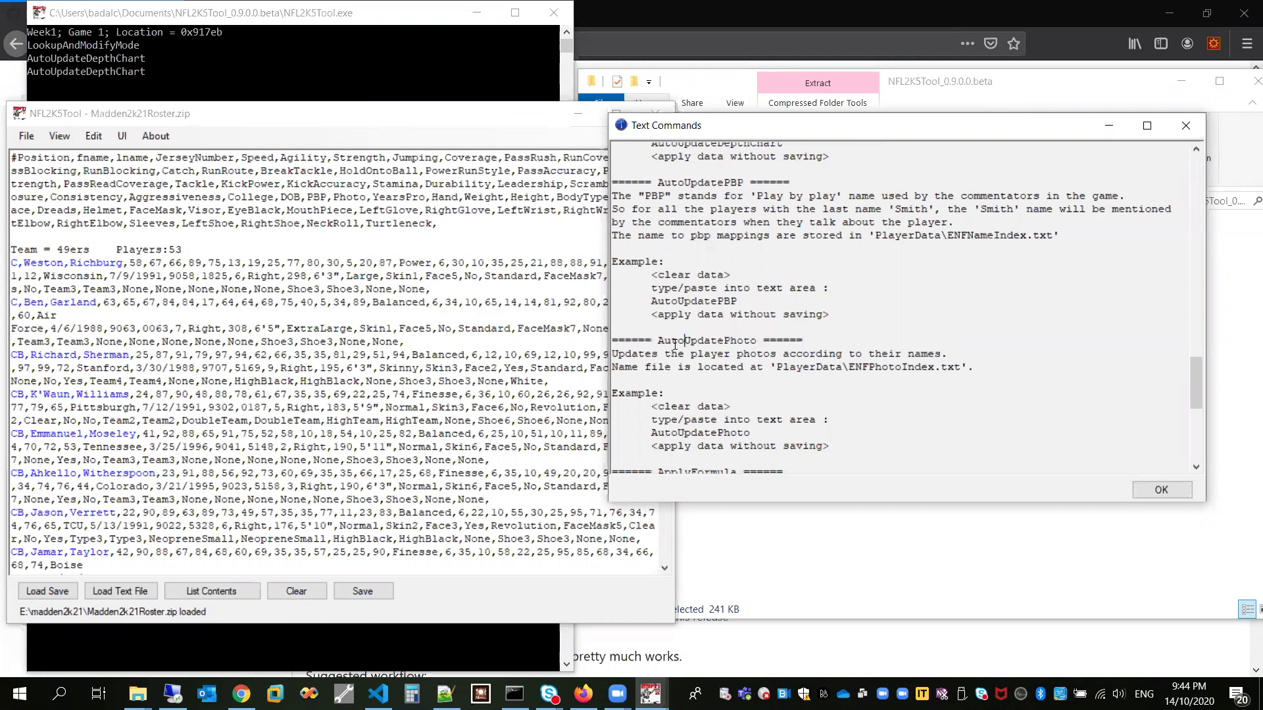
{"action": "double_click", "coordinate": [704, 340]}
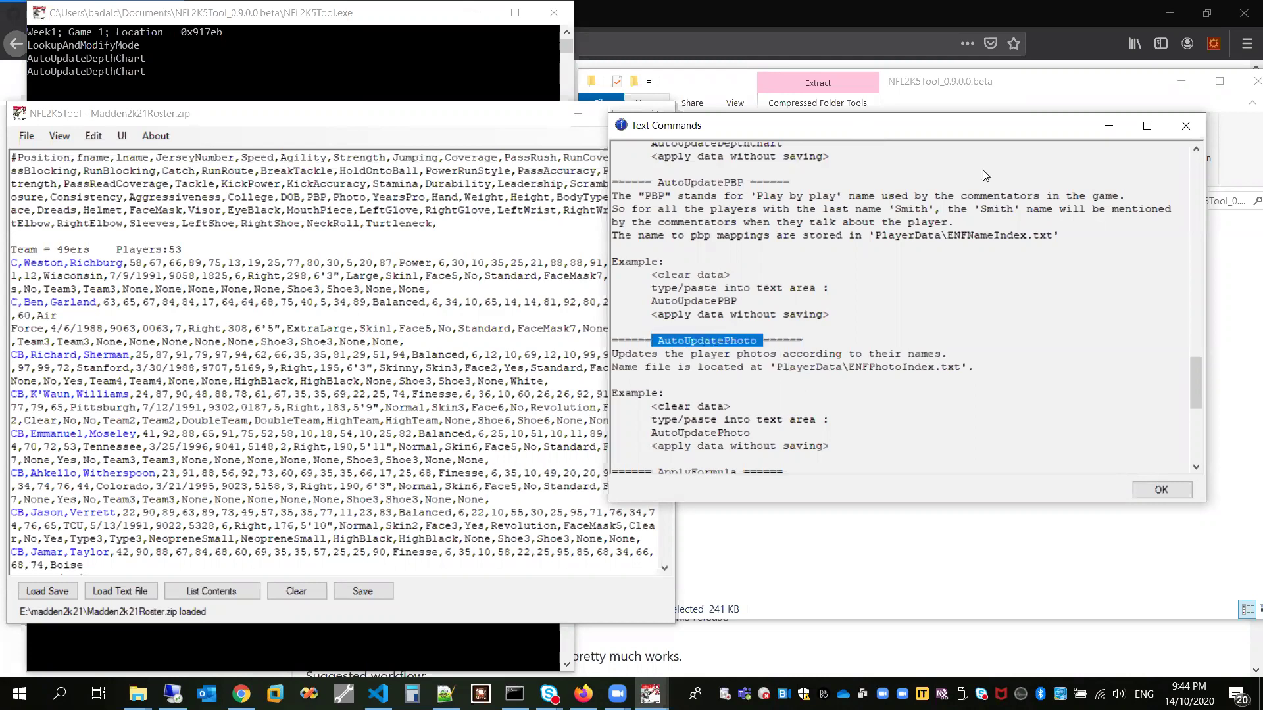
Examine the name-to-photo mappings in PlayerData's ENFPhotoIndex.txt, close the file, return to the NFL2K5Tool_0.9.0.0.beta folder and minimize its window
{"action": "left_click", "coordinate": [1033, 92]}
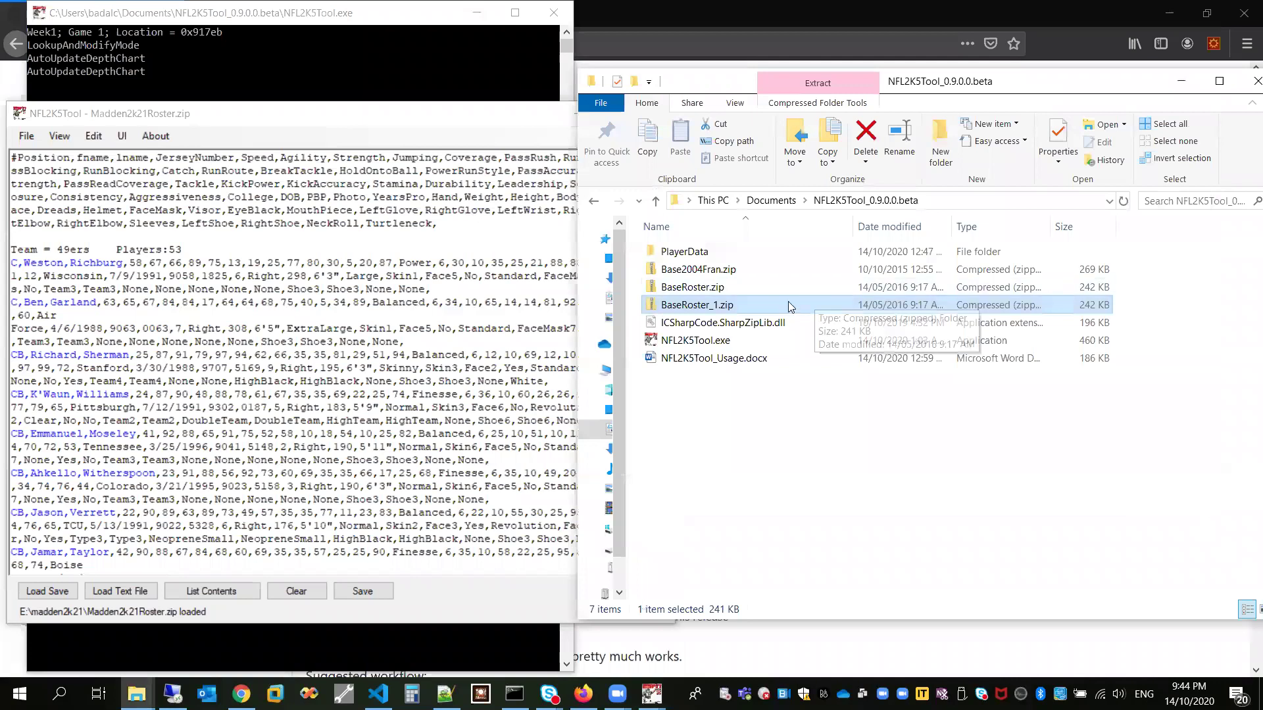
{"action": "double_click", "coordinate": [696, 252]}
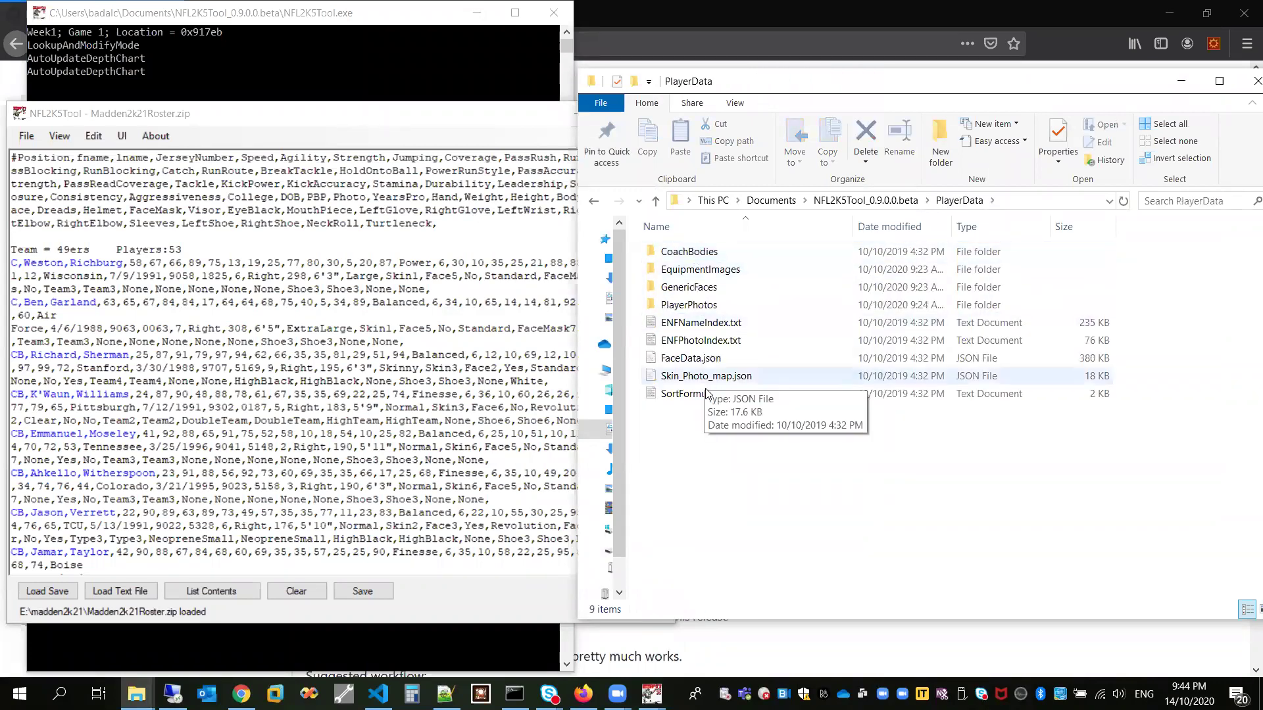
{"action": "double_click", "coordinate": [716, 342]}
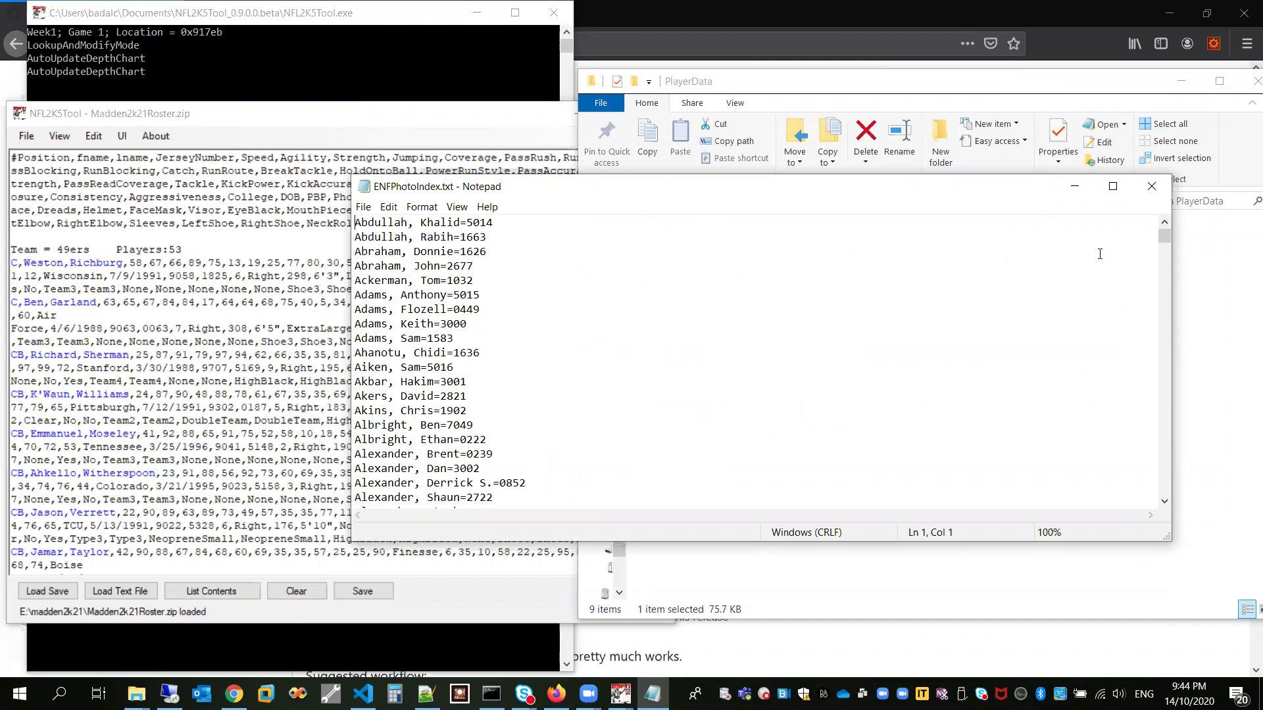
{"action": "left_click_drag", "start_coordinate": [1164, 236], "coordinate": [1136, 369]}
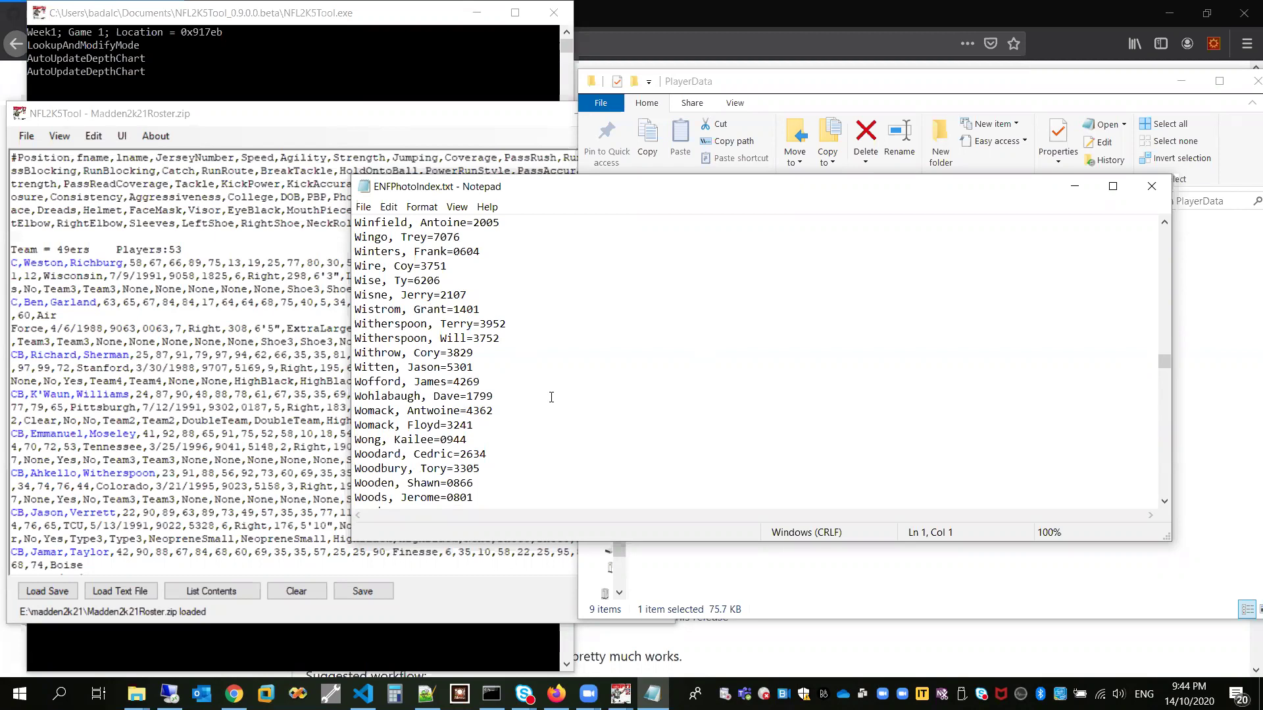
{"action": "left_click", "coordinate": [1151, 188]}
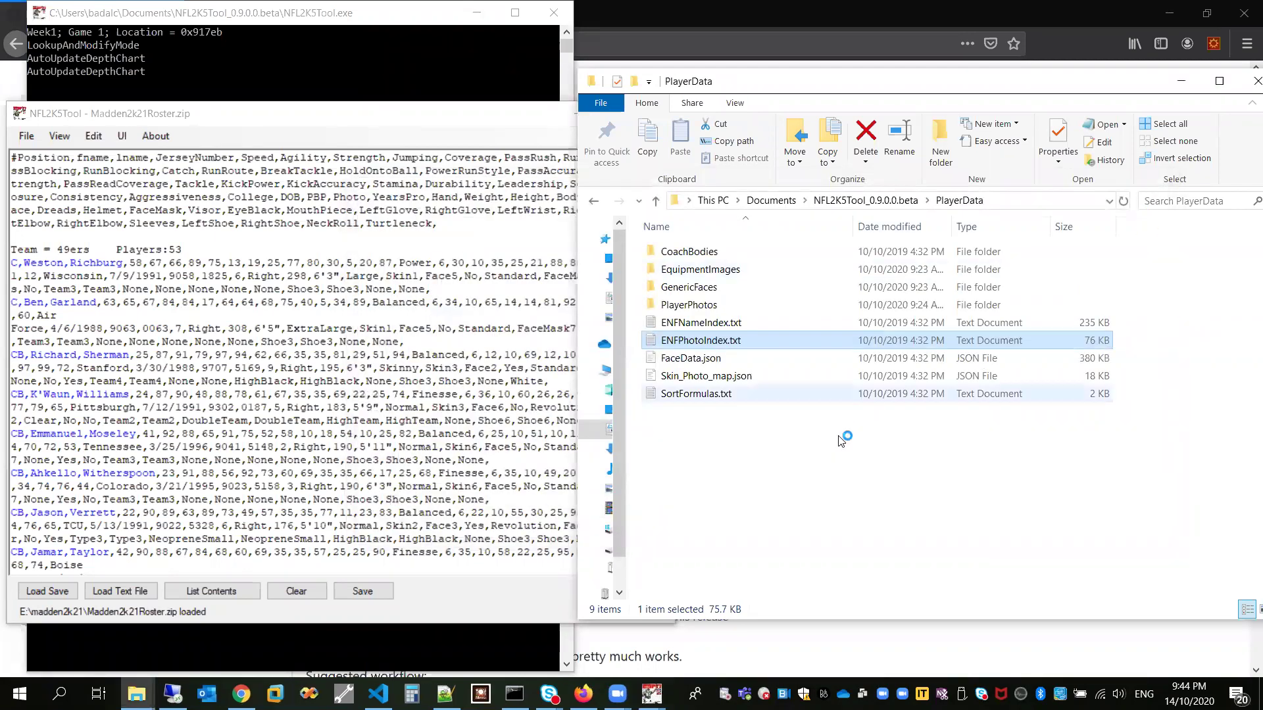
{"action": "left_click", "coordinate": [902, 202]}
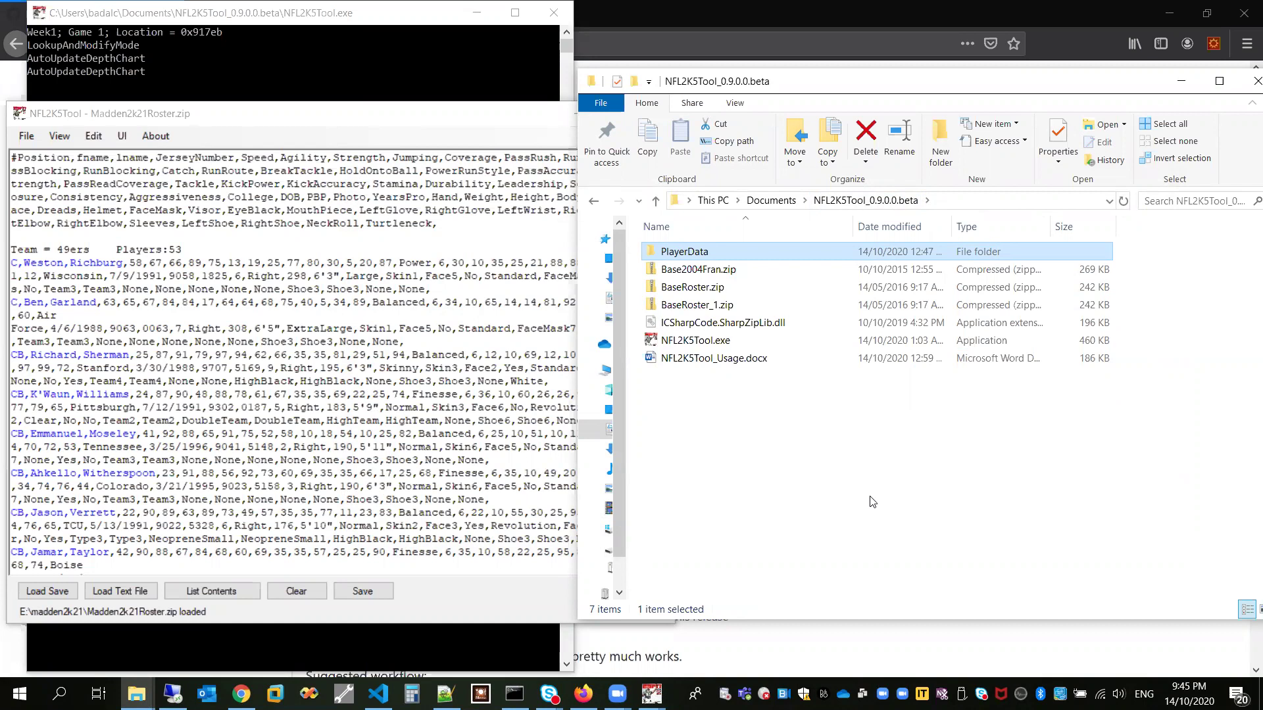
{"action": "left_click_drag", "start_coordinate": [1051, 92], "coordinate": [1014, 118]}
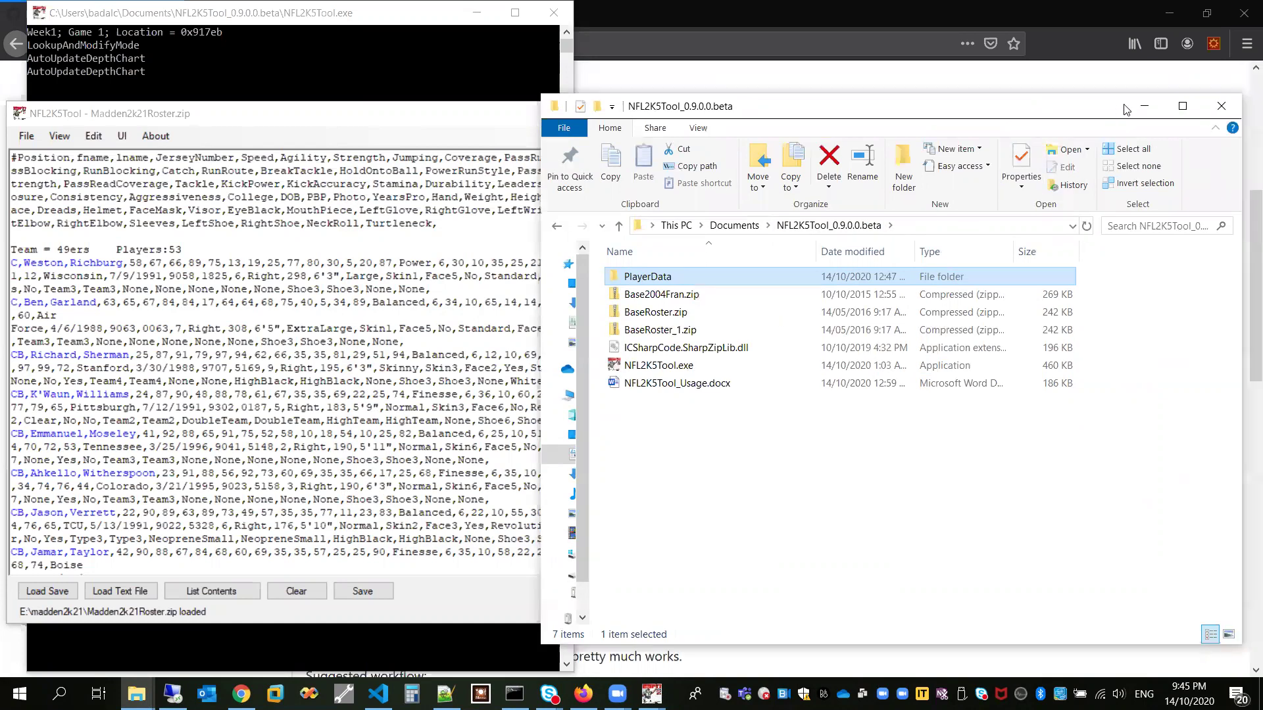
{"action": "left_click", "coordinate": [1144, 107]}
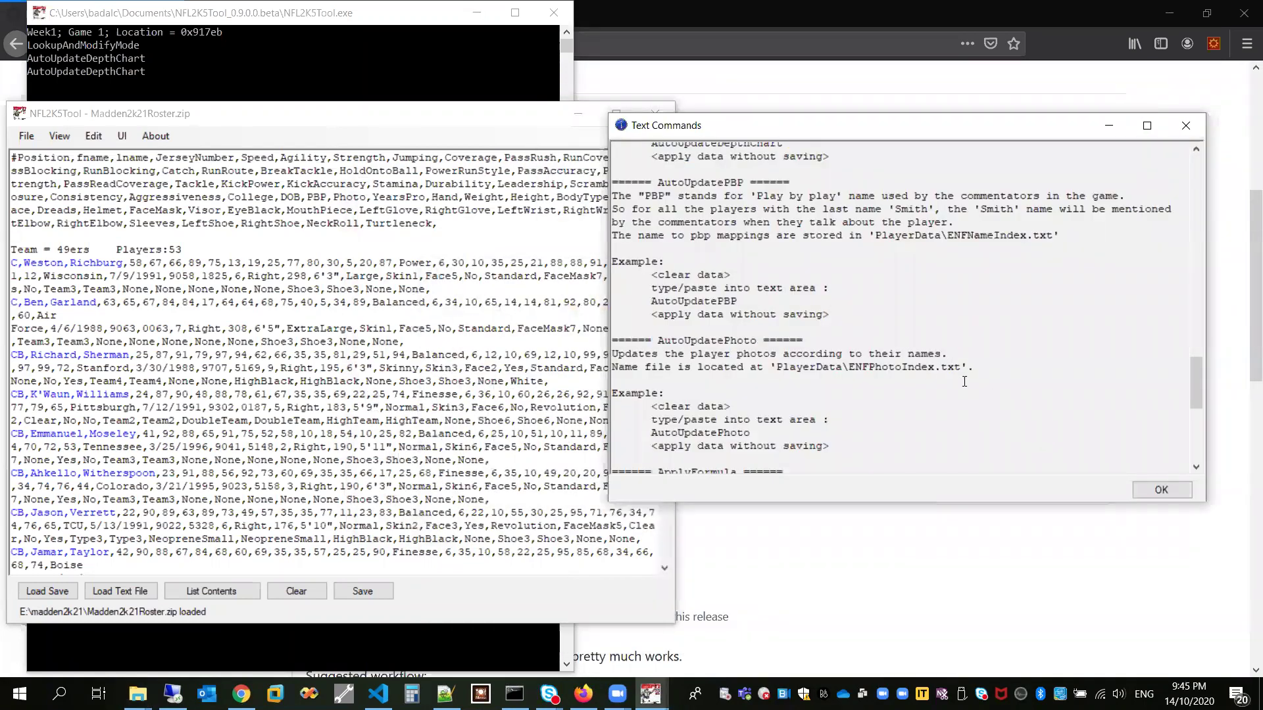
Examine the ApplyFormula section's description, basic syntax and examples in the Text Commands help, widening the help window slightly
{"action": "left_click", "coordinate": [1148, 366]}
{"action": "left_click_drag", "start_coordinate": [1194, 372], "coordinate": [1195, 401]}
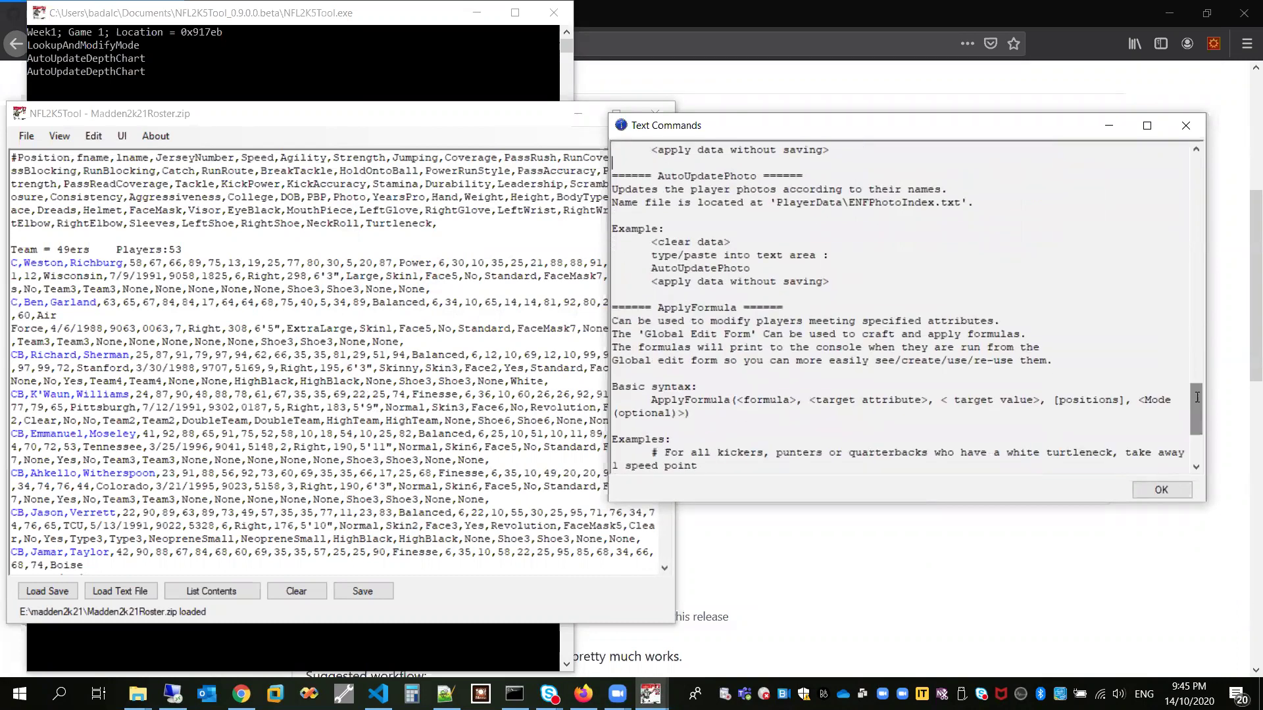
{"action": "double_click", "coordinate": [666, 307]}
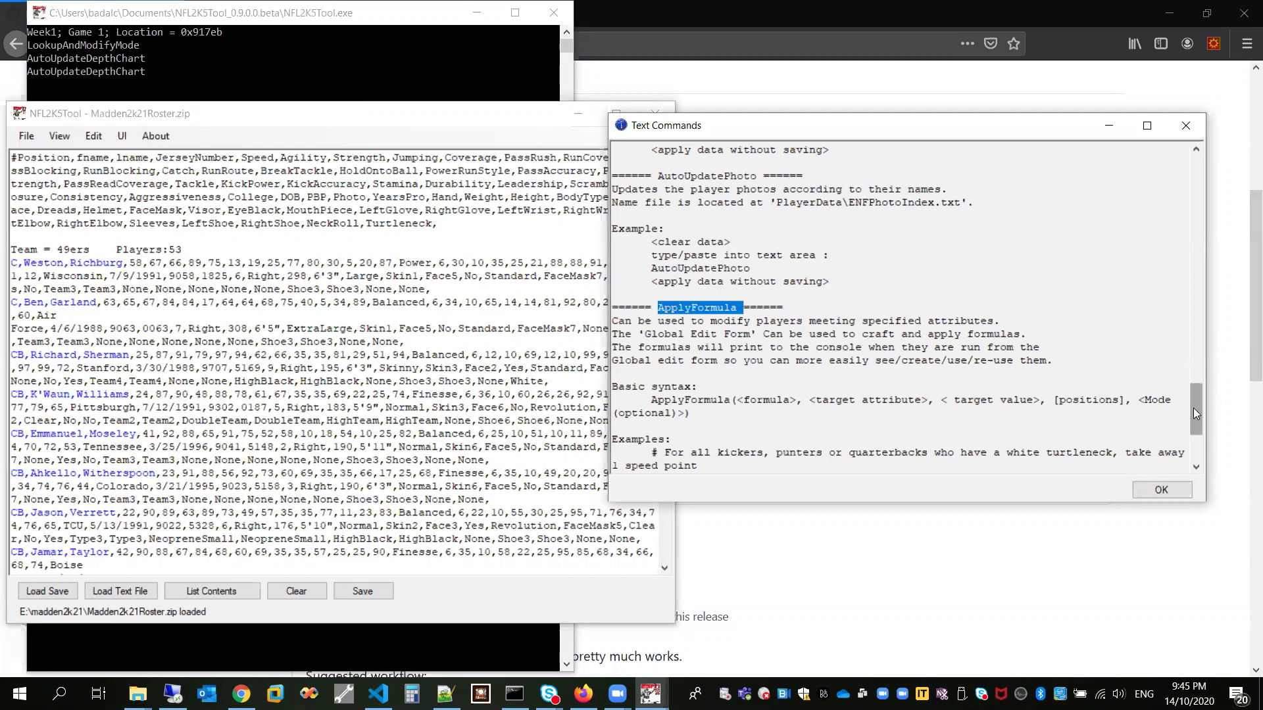
{"action": "left_click_drag", "start_coordinate": [1206, 412], "coordinate": [1221, 415]}
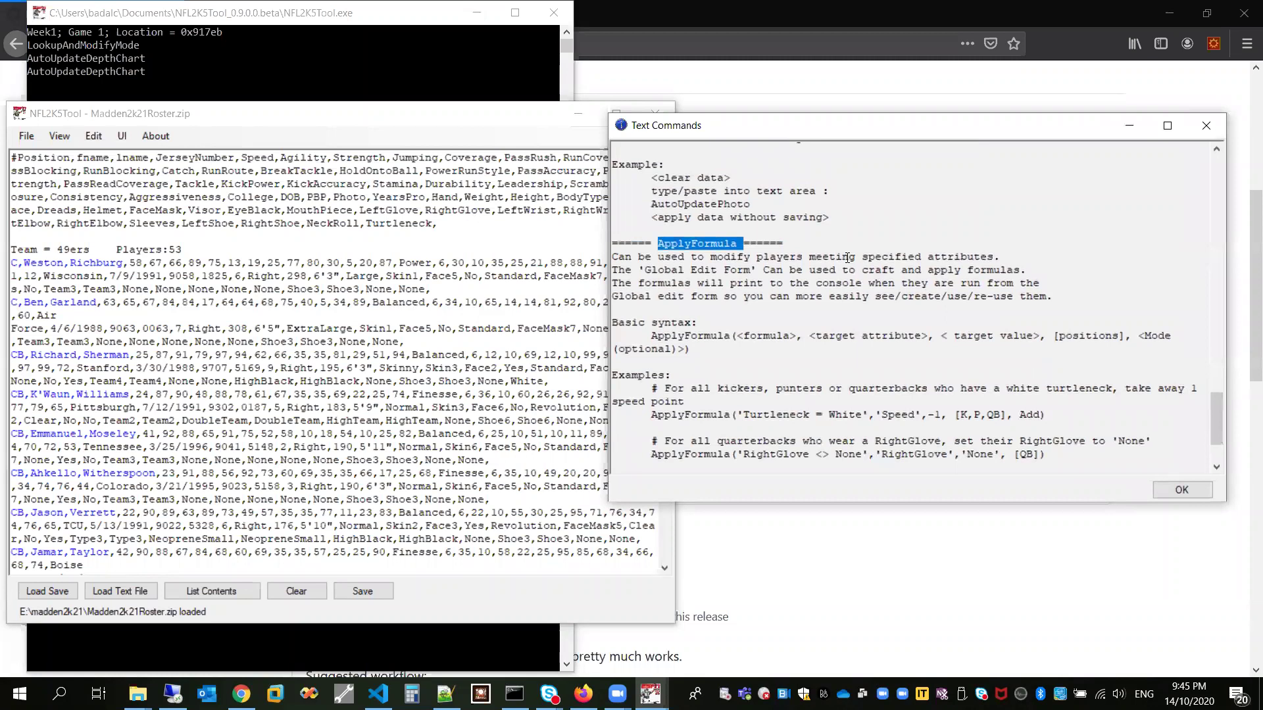
{"action": "left_click", "coordinate": [881, 283]}
Return to the main roster window and open the Global Editor
{"action": "left_click", "coordinate": [319, 111]}
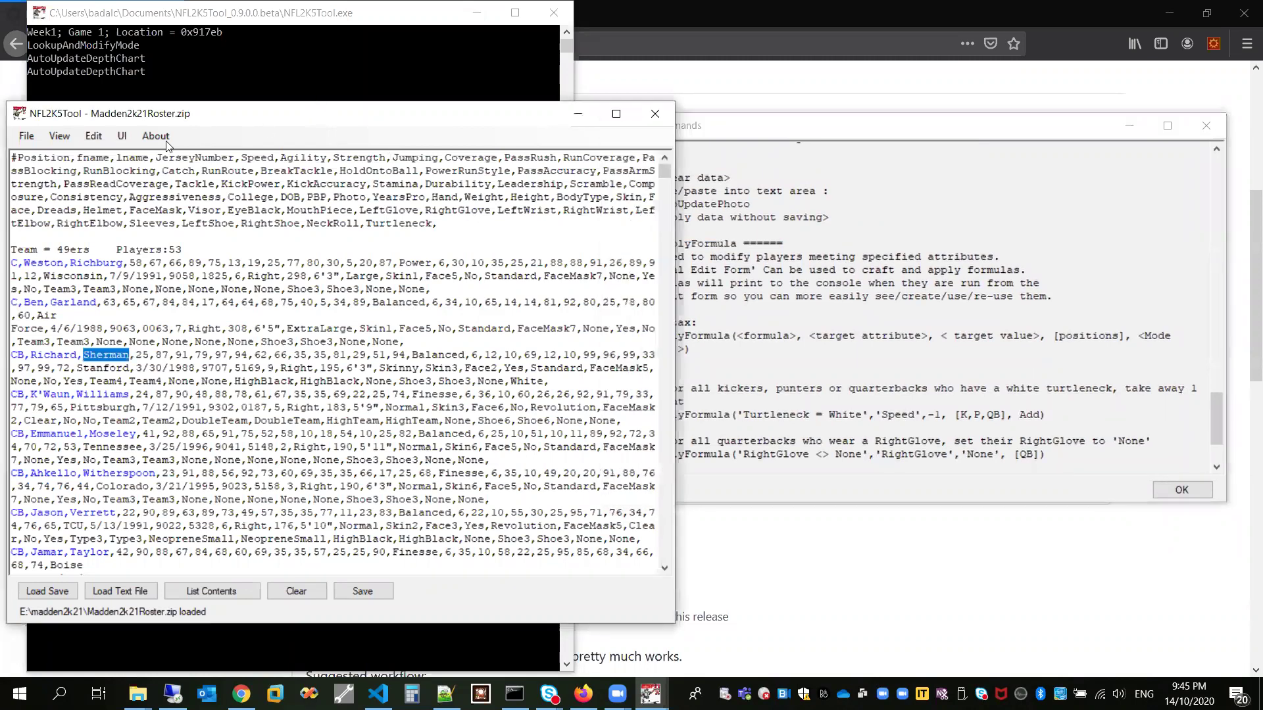
{"action": "left_click", "coordinate": [187, 258]}
{"action": "left_click", "coordinate": [95, 144]}
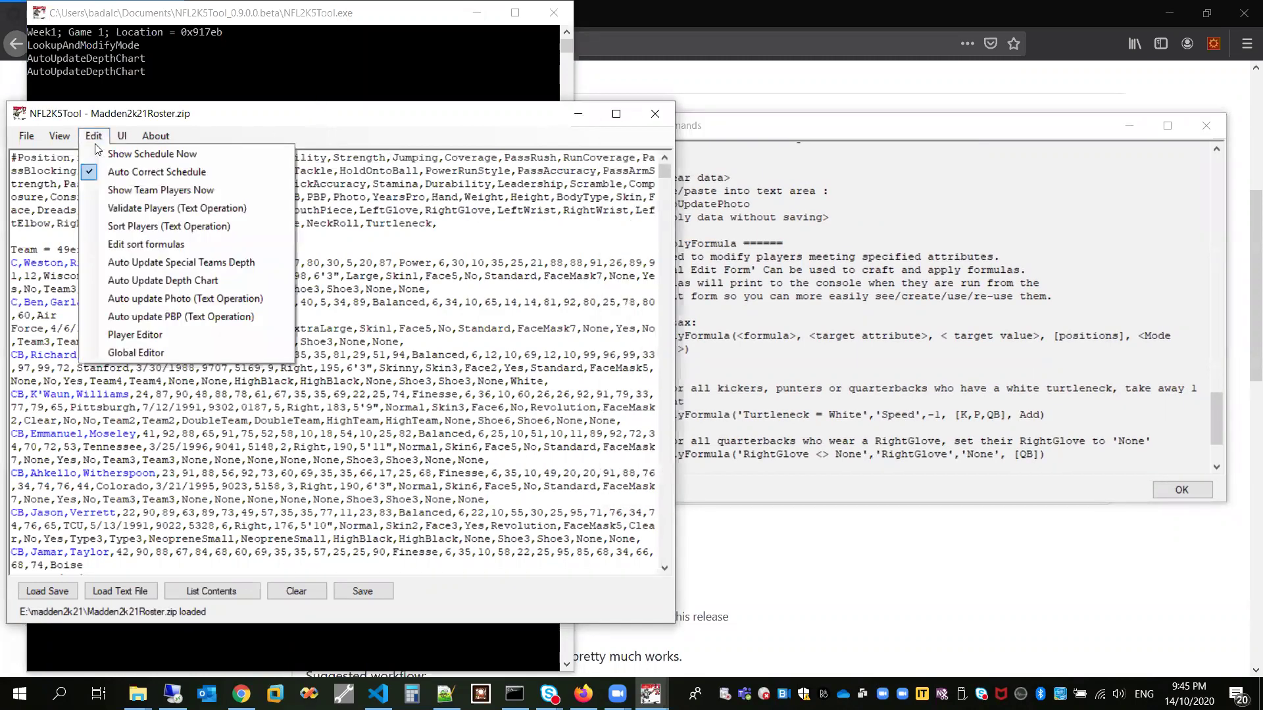
{"action": "left_click", "coordinate": [143, 352]}
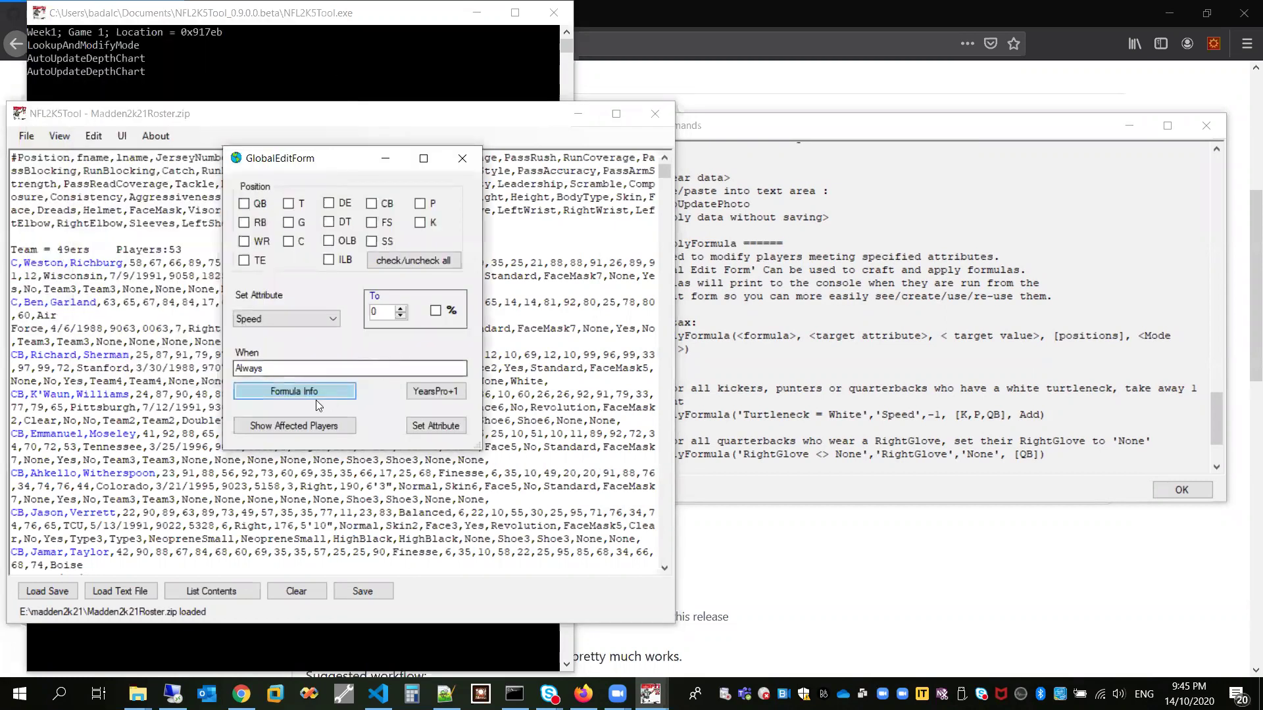
Review the Global Editor's formula usage information on attributes, expressions and operators, and close it
{"action": "left_click", "coordinate": [317, 393]}
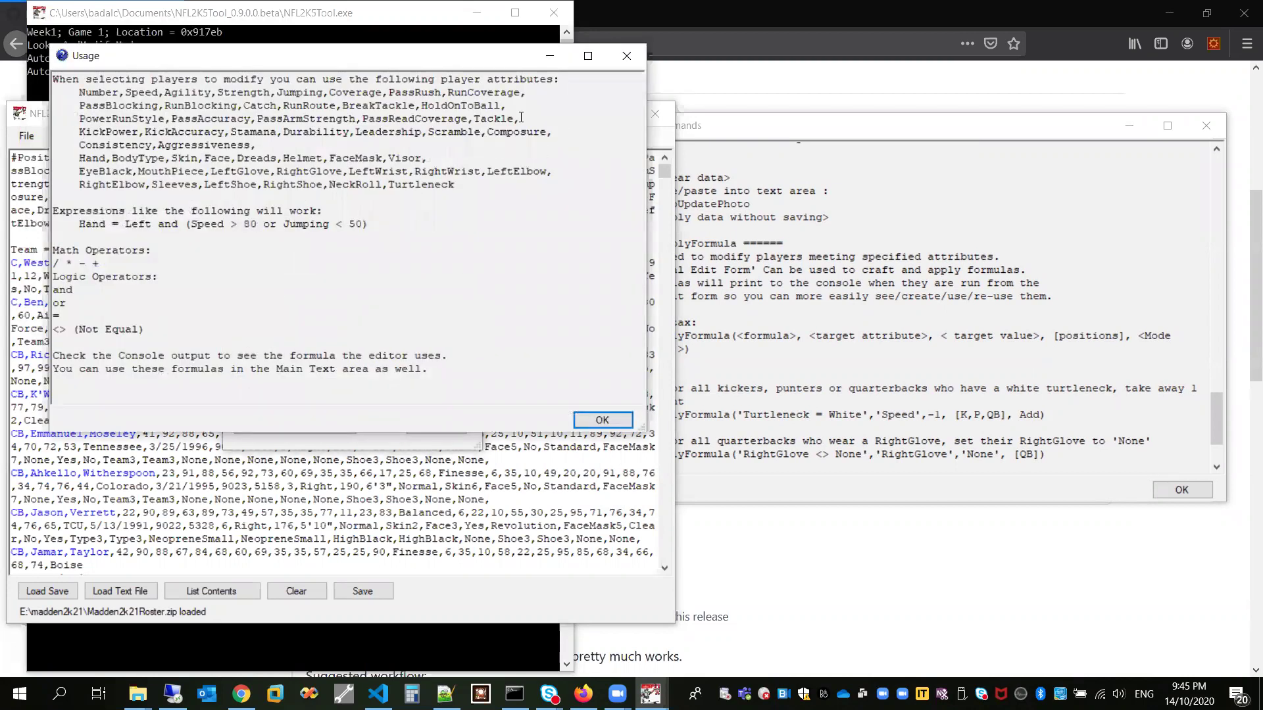
{"action": "left_click_drag", "start_coordinate": [393, 64], "coordinate": [410, 121]}
{"action": "left_click", "coordinate": [638, 126]}
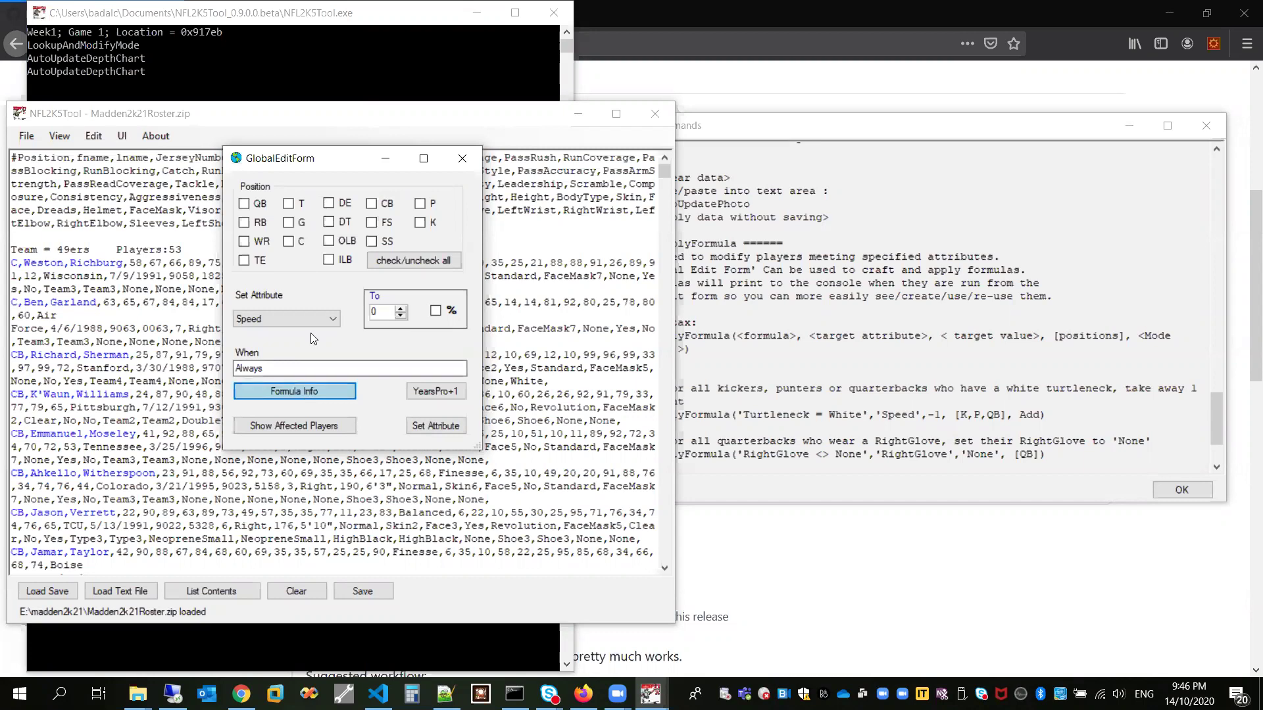
Configure the Global Editor to set the LeftGlove attribute of QB players to None with the condition Always
{"action": "left_click_drag", "start_coordinate": [337, 165], "coordinate": [462, 159]}
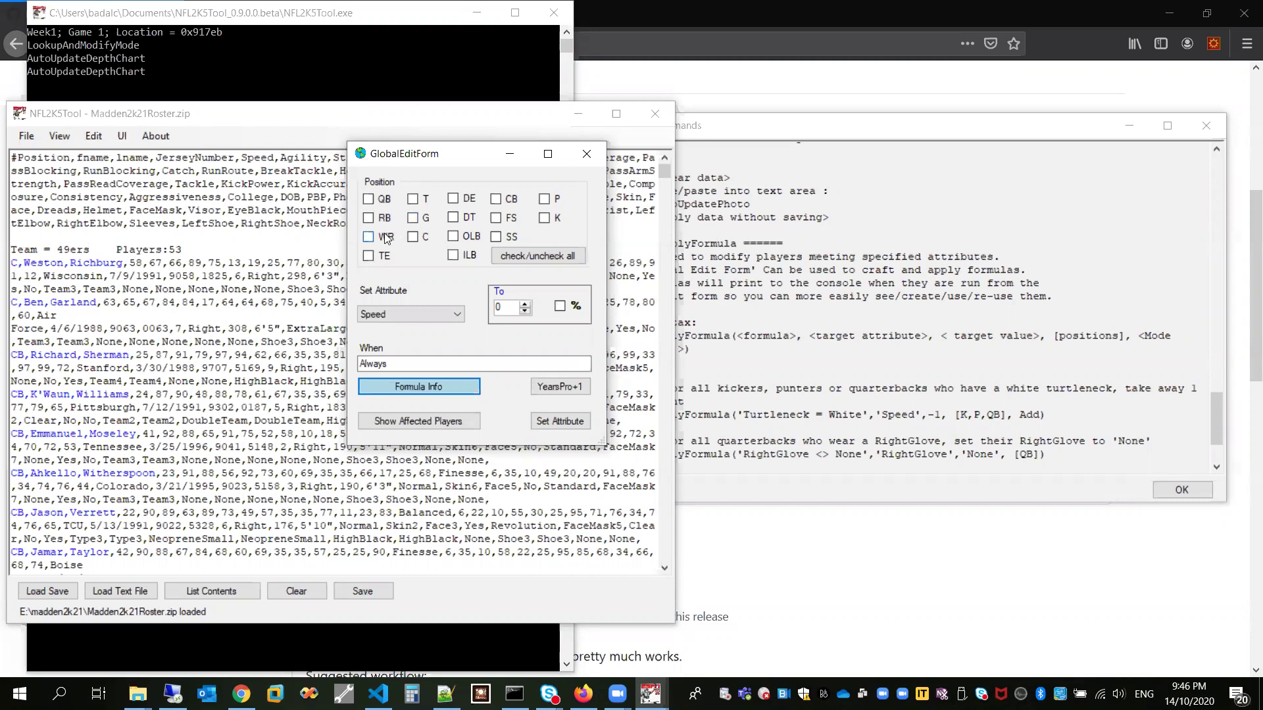
{"action": "left_click", "coordinate": [390, 199]}
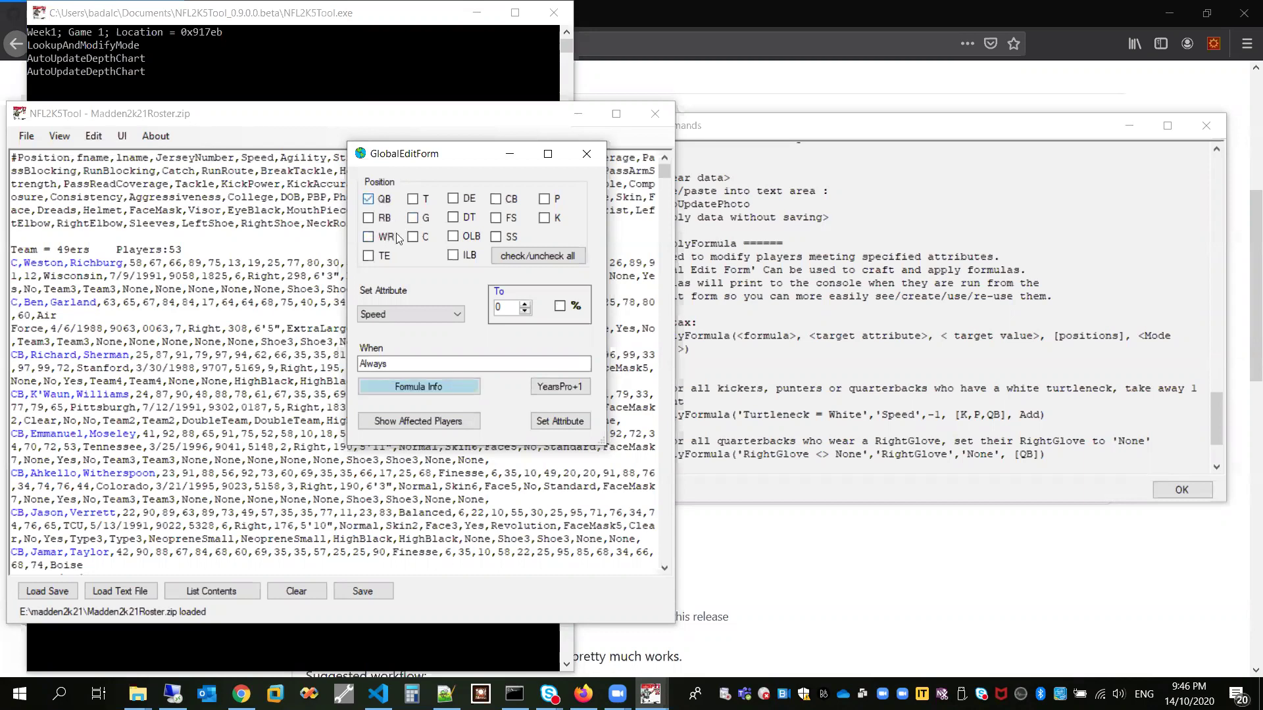
{"action": "left_click", "coordinate": [459, 319]}
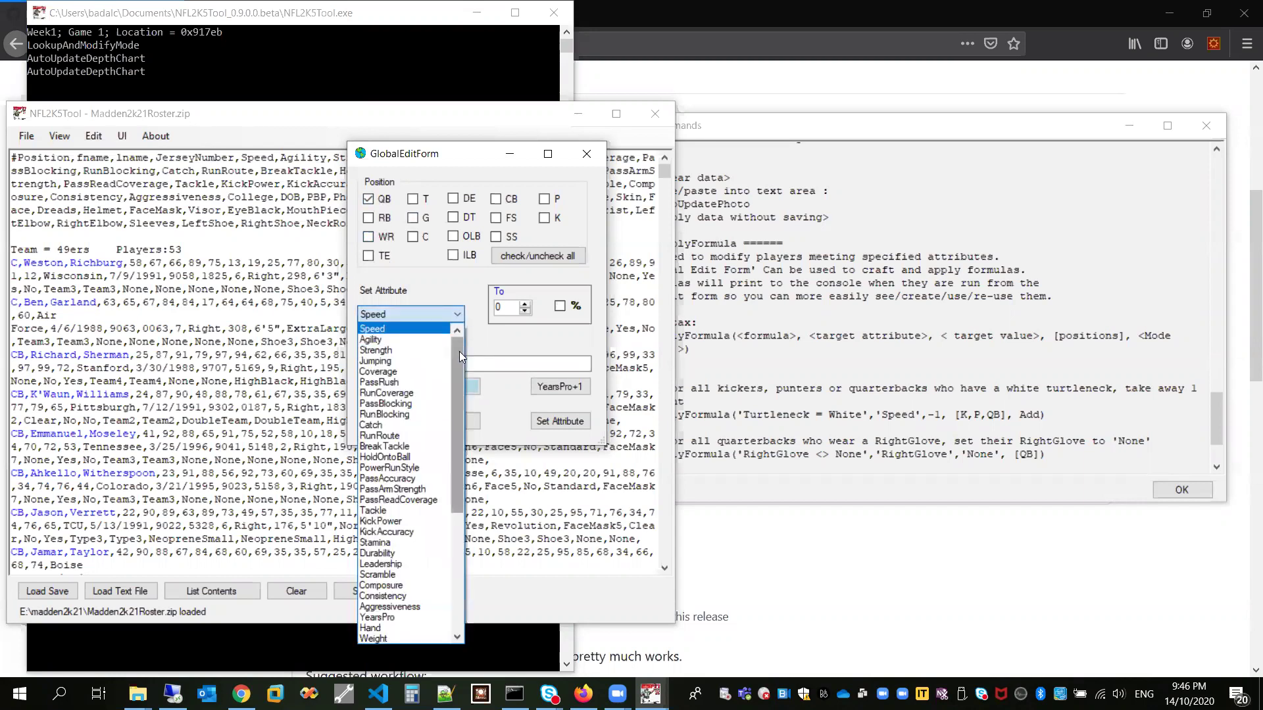
{"action": "left_click_drag", "start_coordinate": [459, 352], "coordinate": [459, 357]}
{"action": "key", "text": "l"}
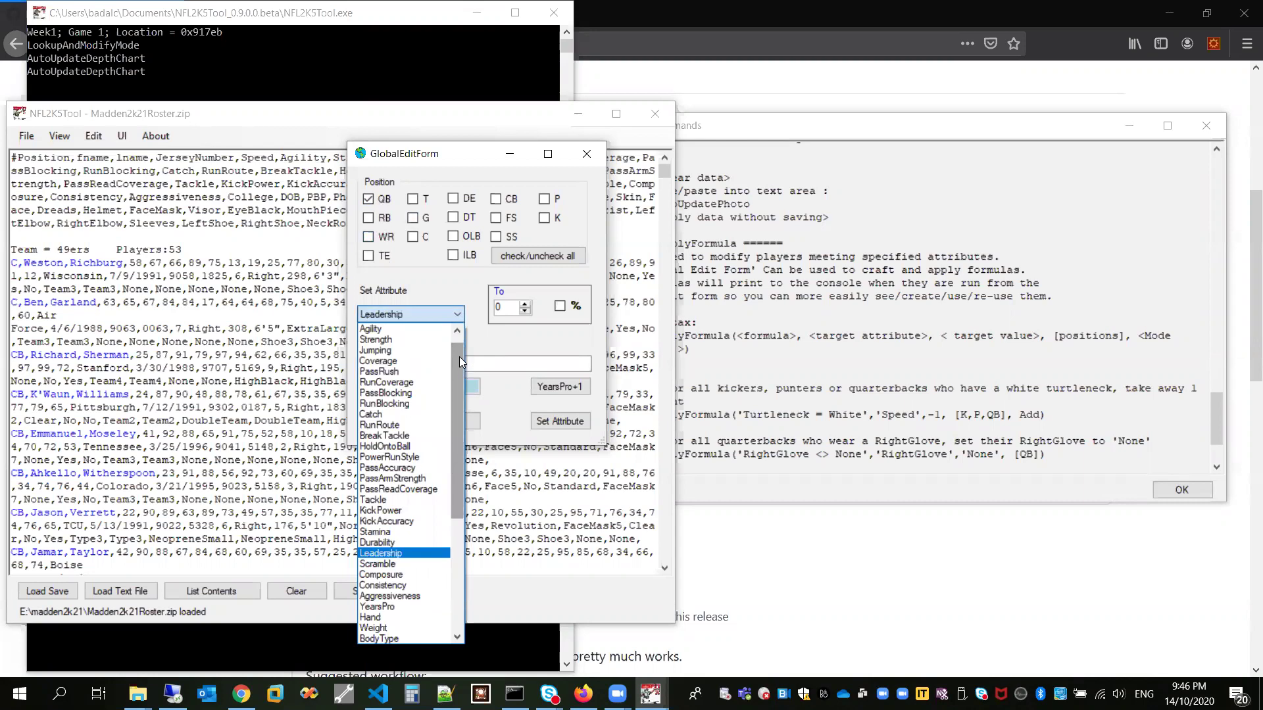
{"action": "key", "text": "l"}
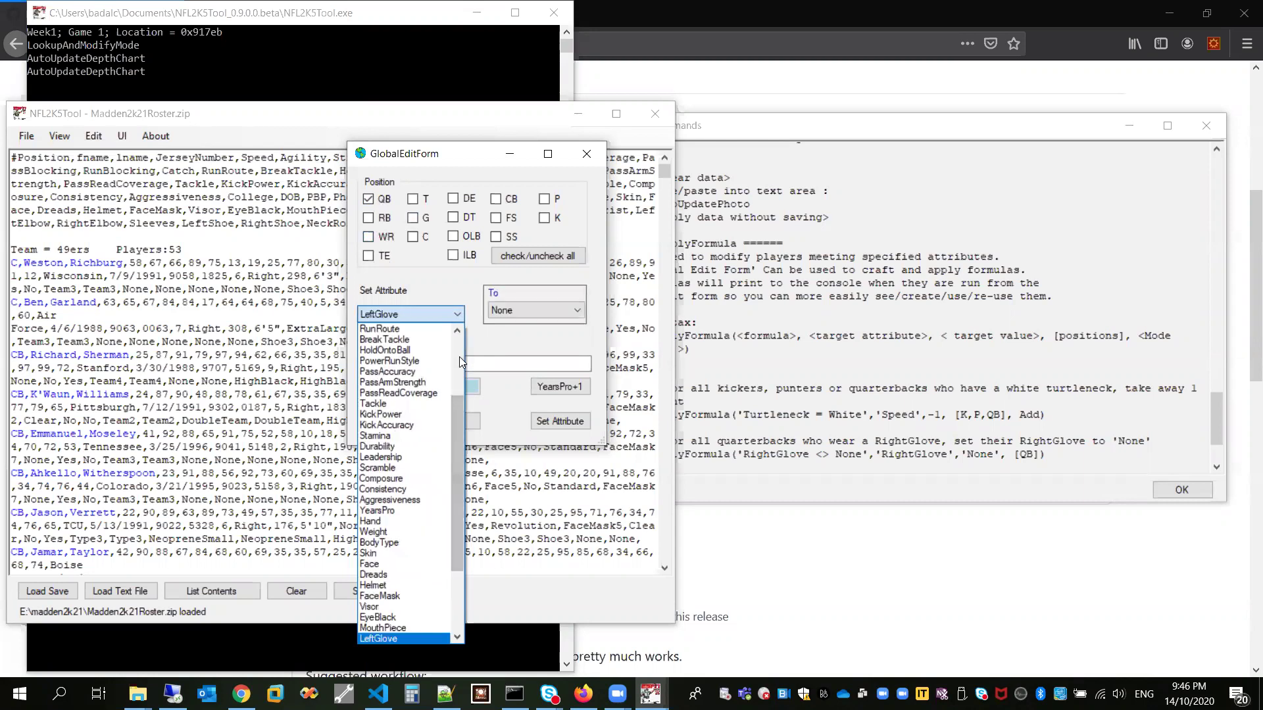
{"action": "left_click", "coordinate": [380, 639]}
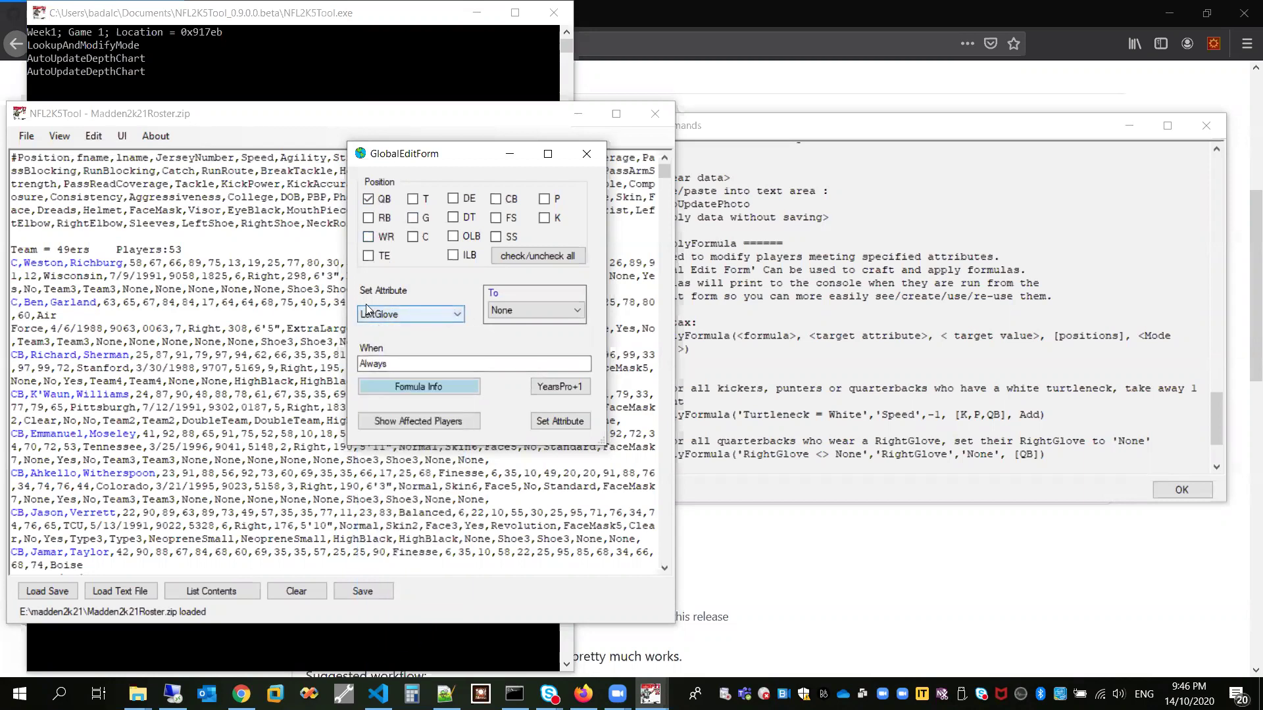
{"action": "left_click", "coordinate": [546, 310]}
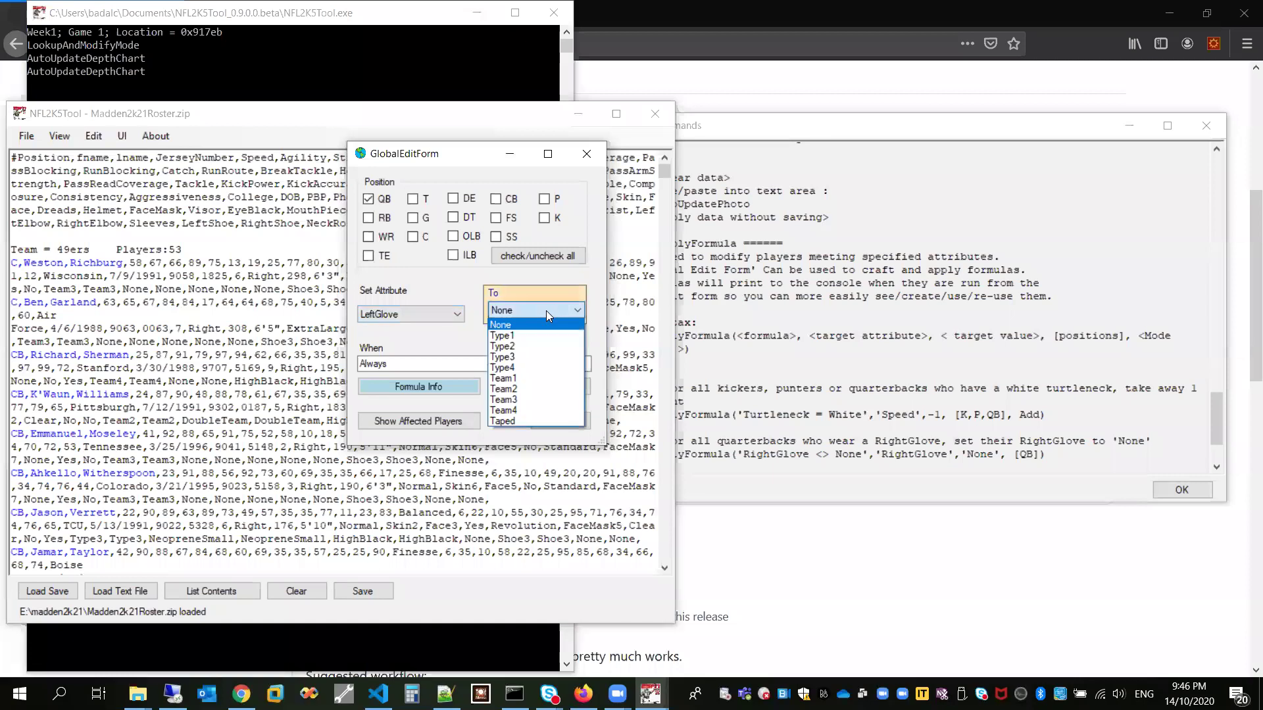
{"action": "left_click", "coordinate": [545, 310]}
{"action": "left_click", "coordinate": [397, 364]}
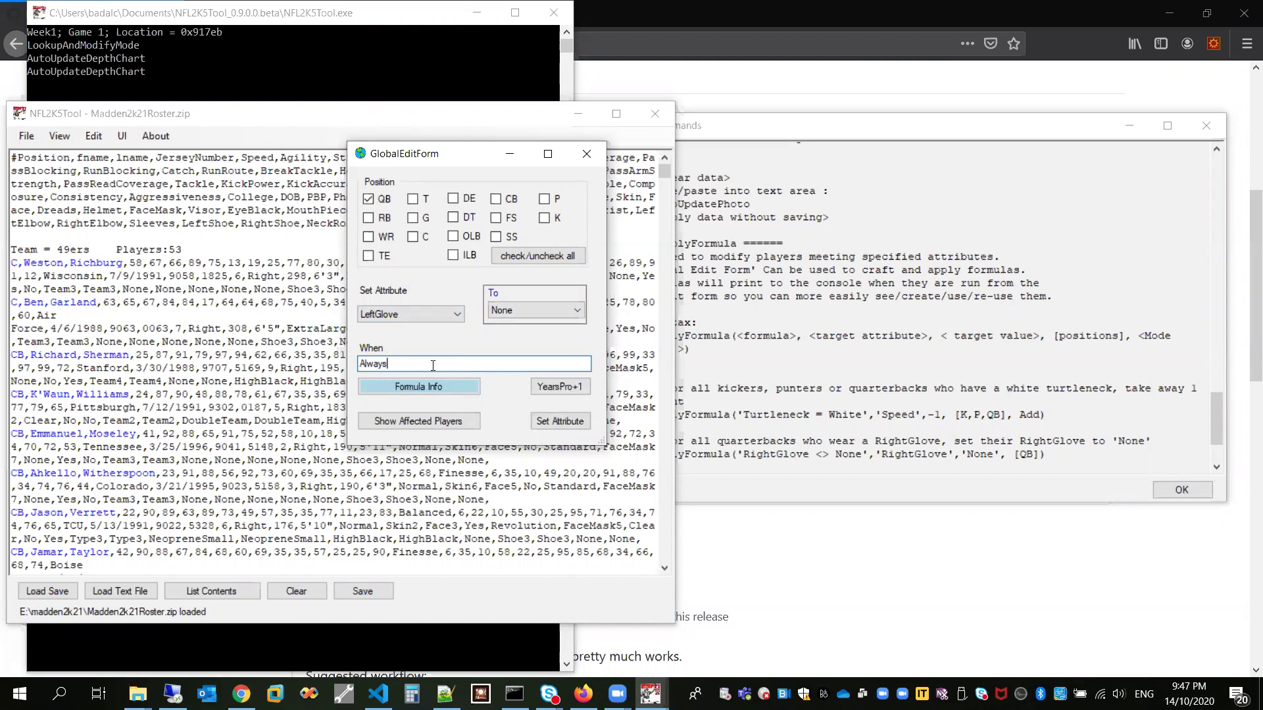
List the players affected by the LeftGlove formula, review the list to its end and close it
{"action": "left_click", "coordinate": [421, 423]}
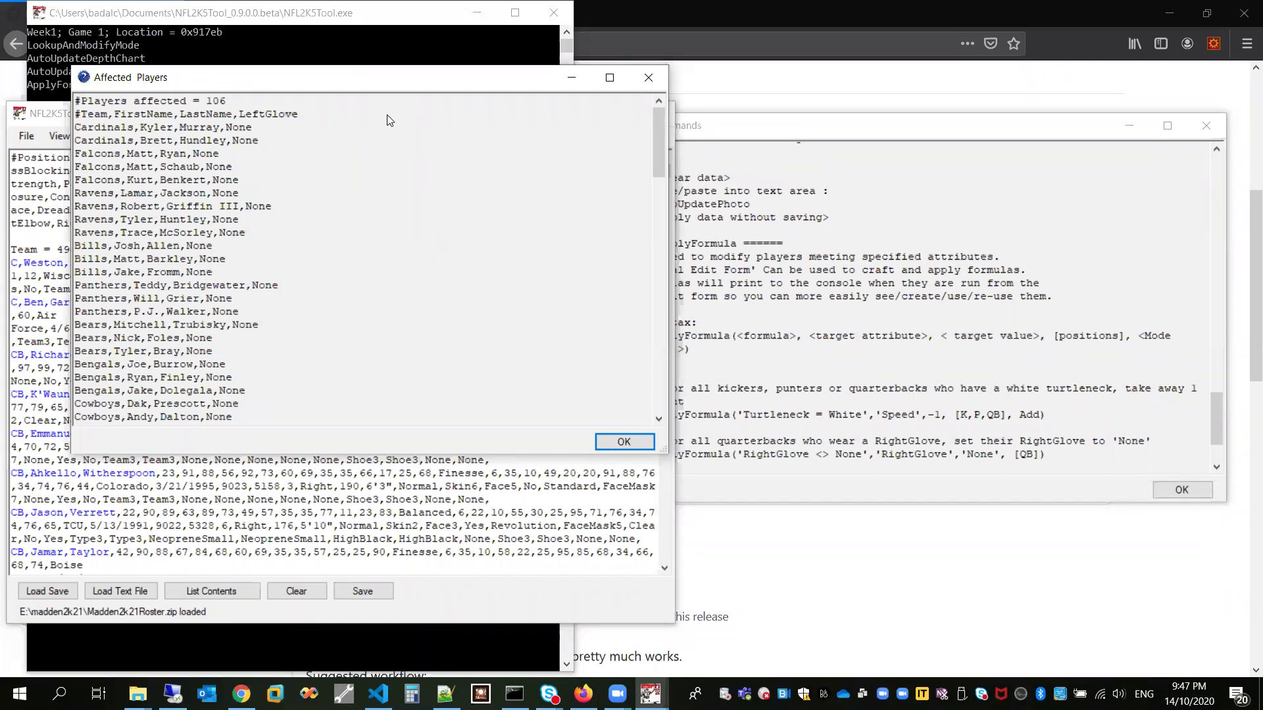
{"action": "left_click_drag", "start_coordinate": [387, 77], "coordinate": [812, 171]}
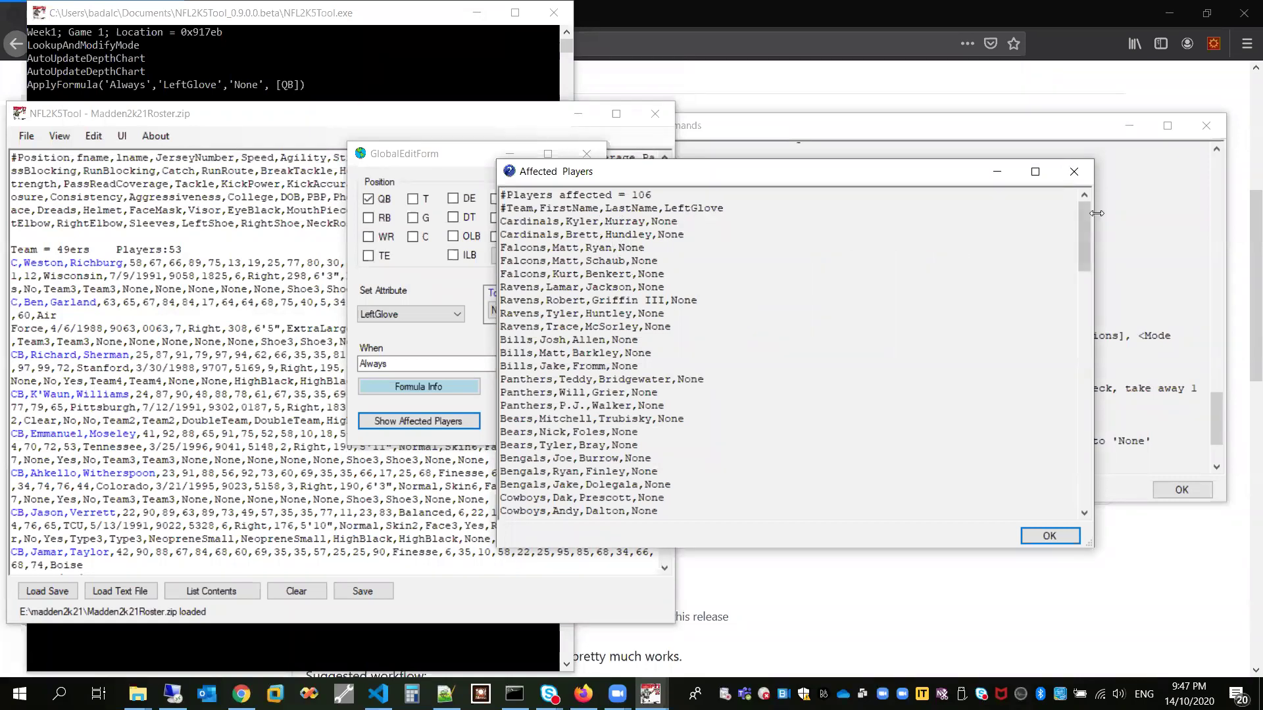
{"action": "left_click_drag", "start_coordinate": [1085, 219], "coordinate": [1088, 452]}
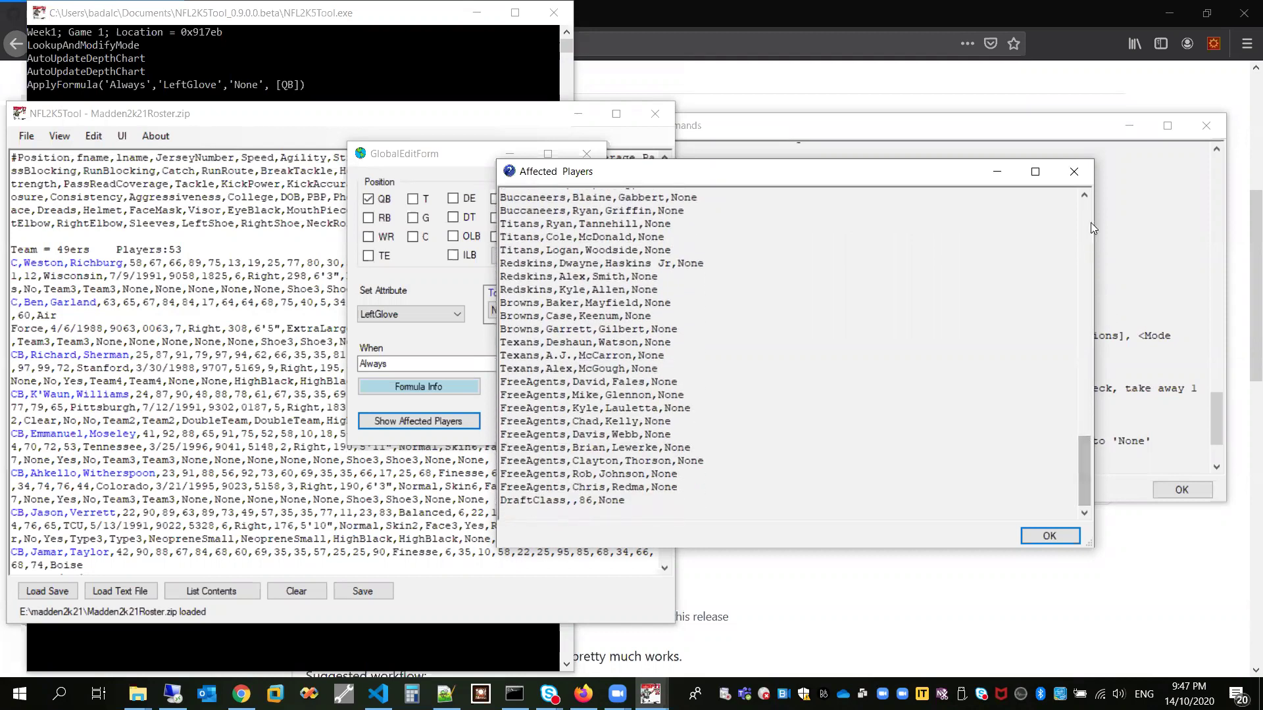
{"action": "left_click", "coordinate": [1073, 173]}
Change the formula's condition to "Hand =Left", review the affected players and close the list
{"action": "left_click", "coordinate": [422, 364]}
{"action": "double_click", "coordinate": [423, 364]}
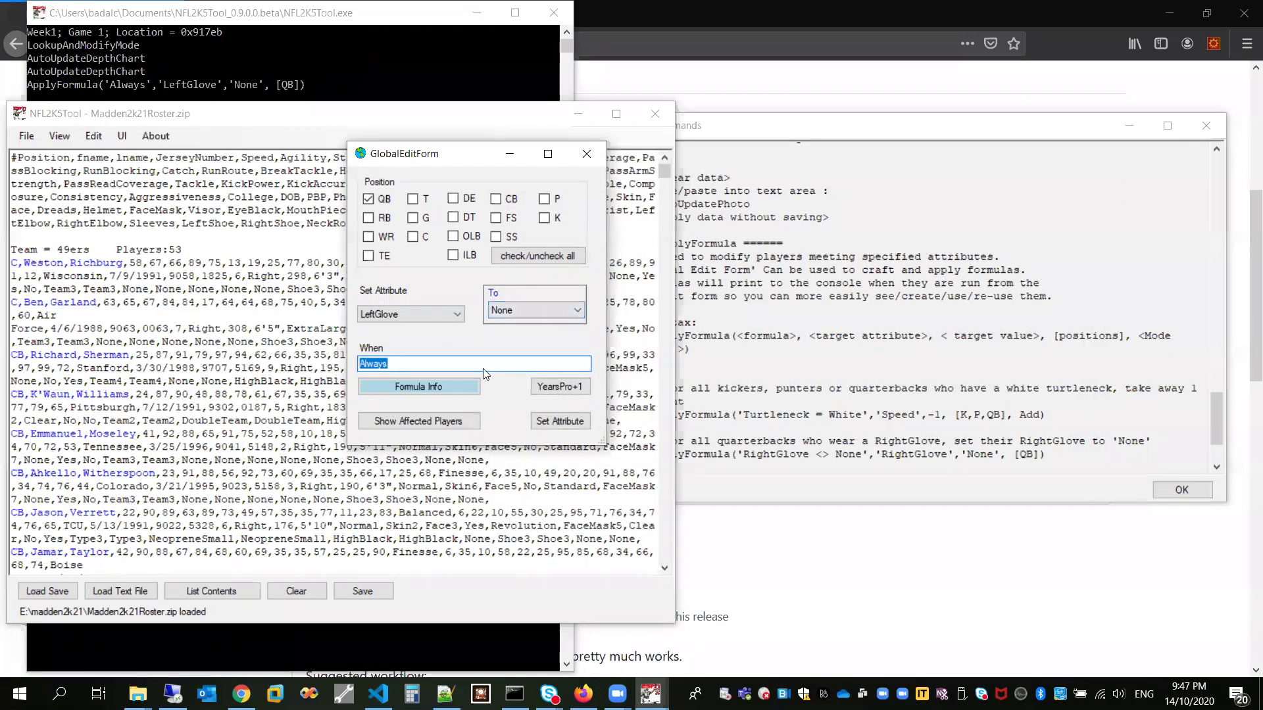
{"action": "type", "text": "Hand =Left"}
{"action": "left_click", "coordinate": [446, 422]}
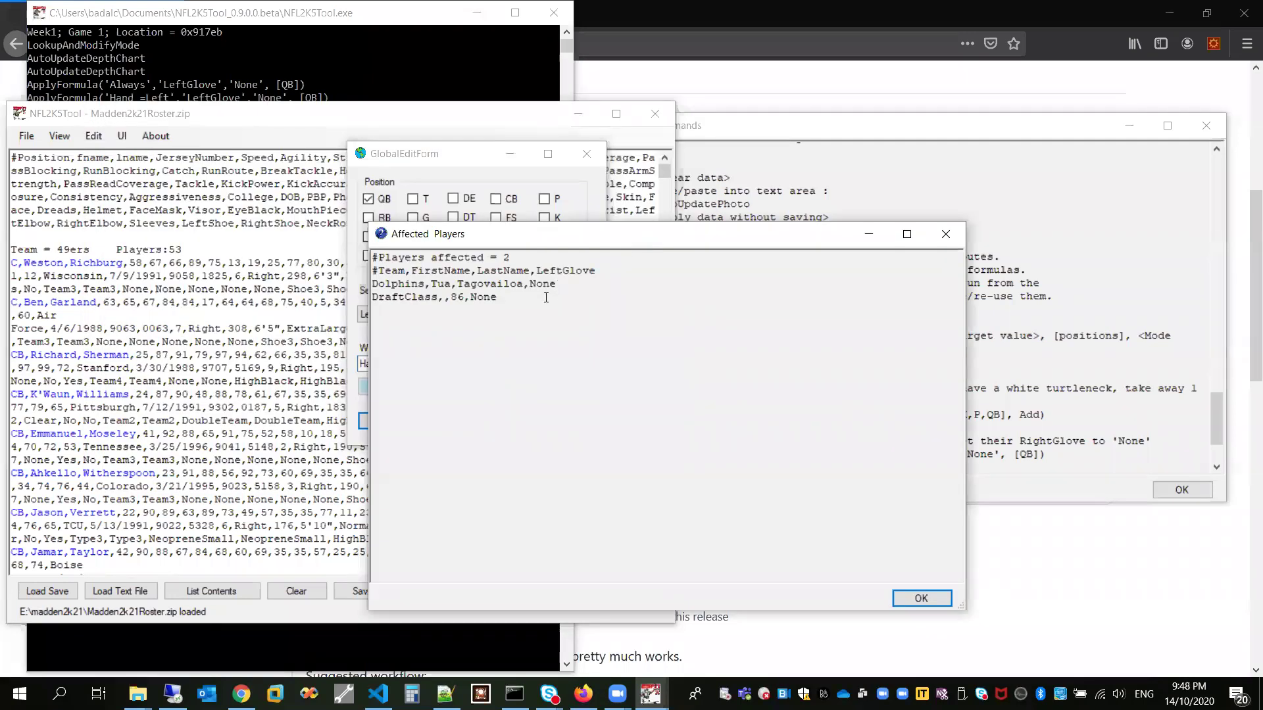
{"action": "left_click_drag", "start_coordinate": [544, 297], "coordinate": [450, 297]}
{"action": "left_click", "coordinate": [581, 281]}
{"action": "left_click_drag", "start_coordinate": [575, 232], "coordinate": [453, 217]}
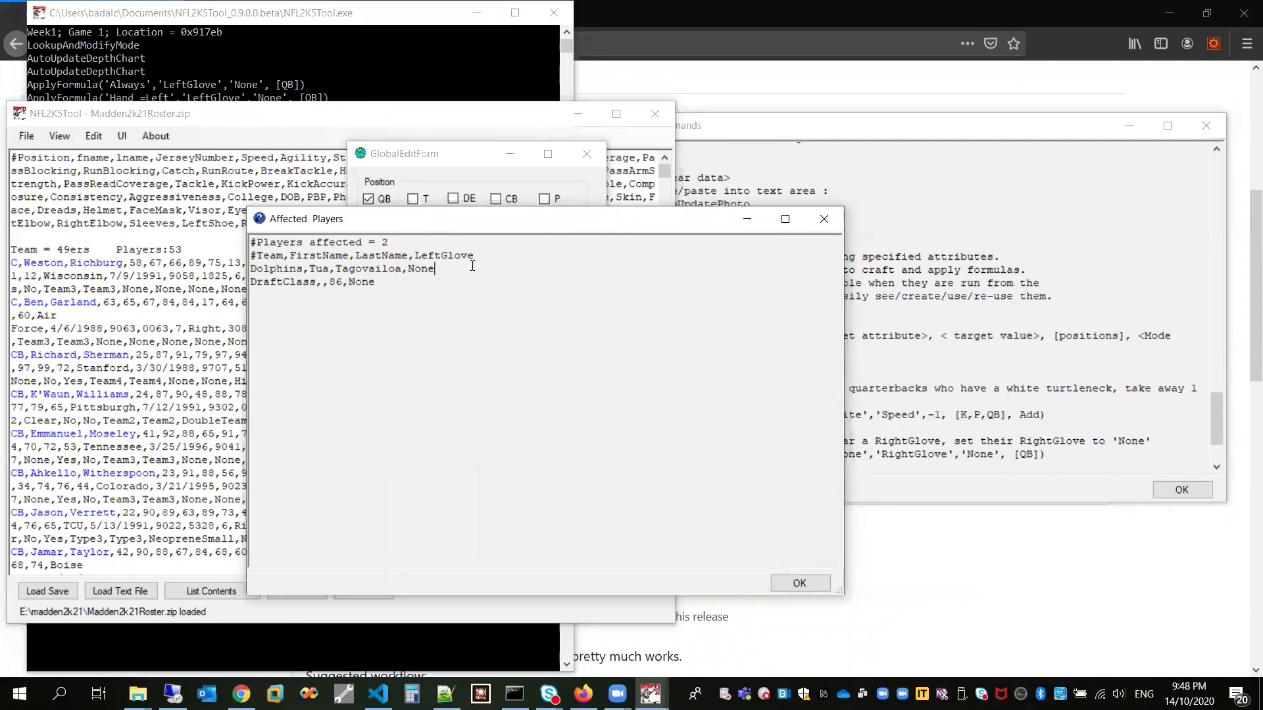
{"action": "left_click", "coordinate": [824, 219]}
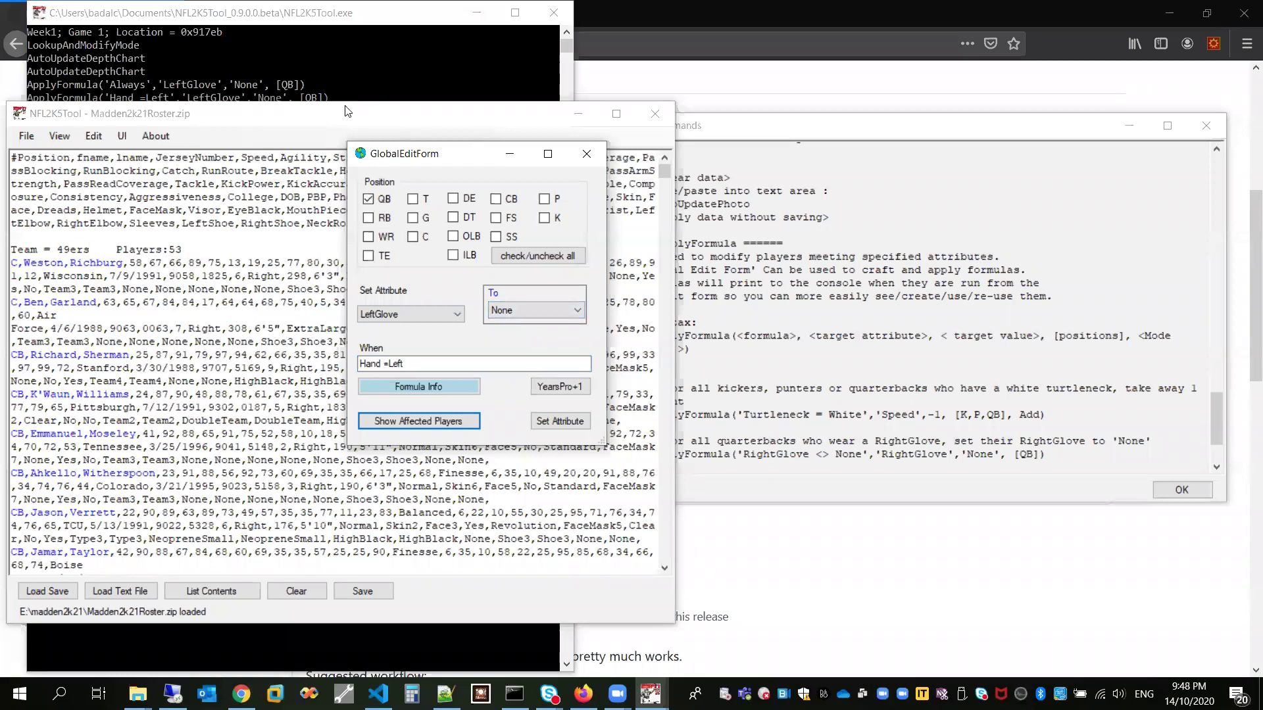
Copy the line ApplyFormula('Always','LeftGlove','None', [QB]) from the console output and close the Global Editor
{"action": "left_click", "coordinate": [316, 20]}
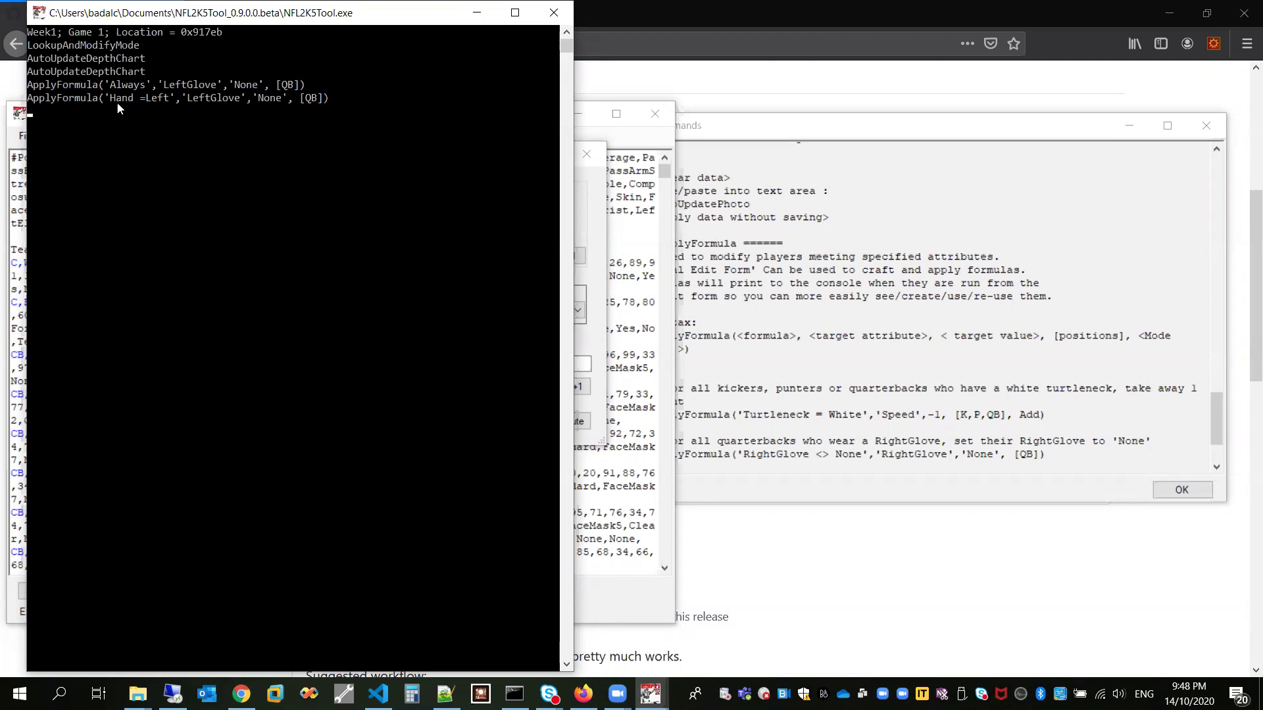
{"action": "left_click_drag", "start_coordinate": [35, 89], "coordinate": [305, 92]}
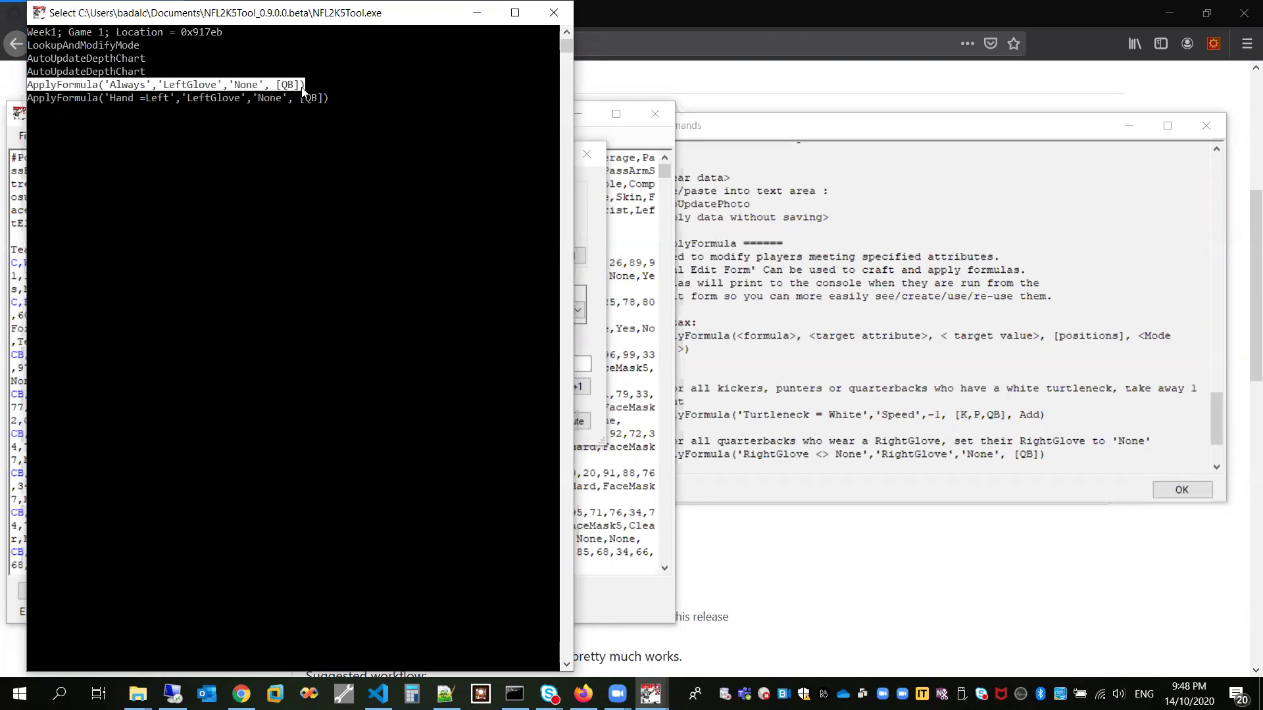
{"action": "right_click", "coordinate": [304, 92]}
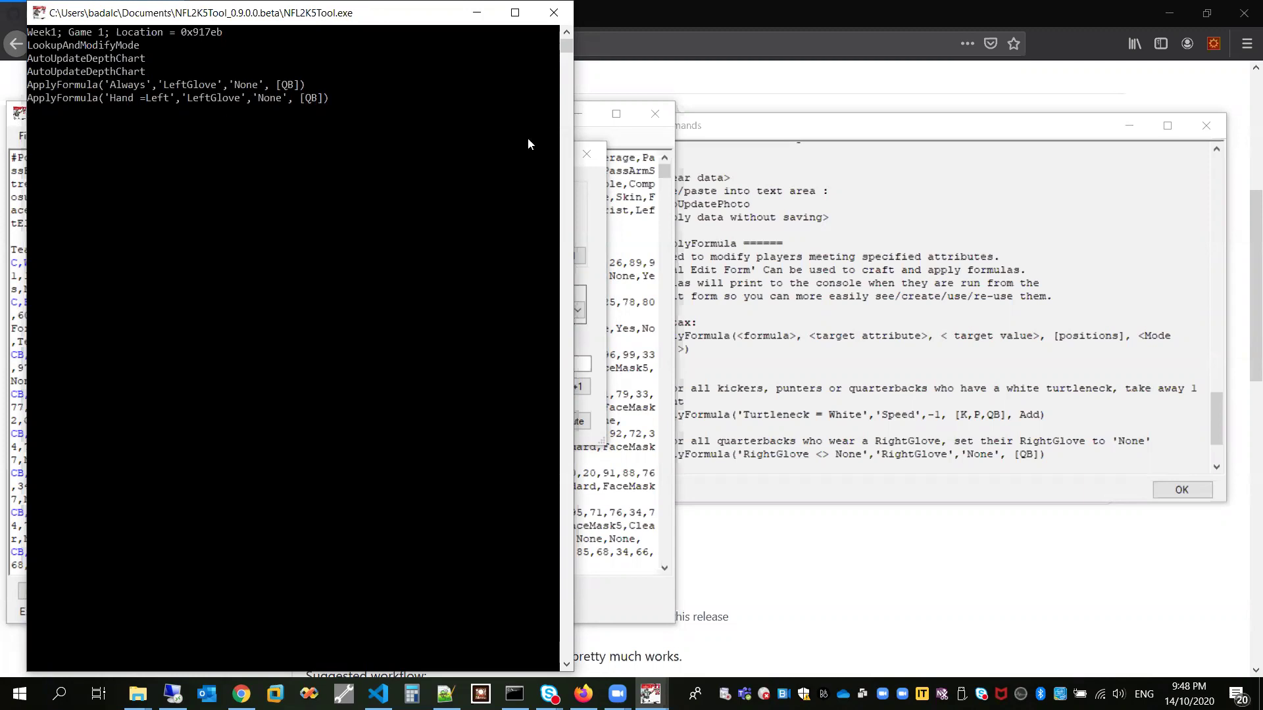
{"action": "left_click", "coordinate": [586, 153]}
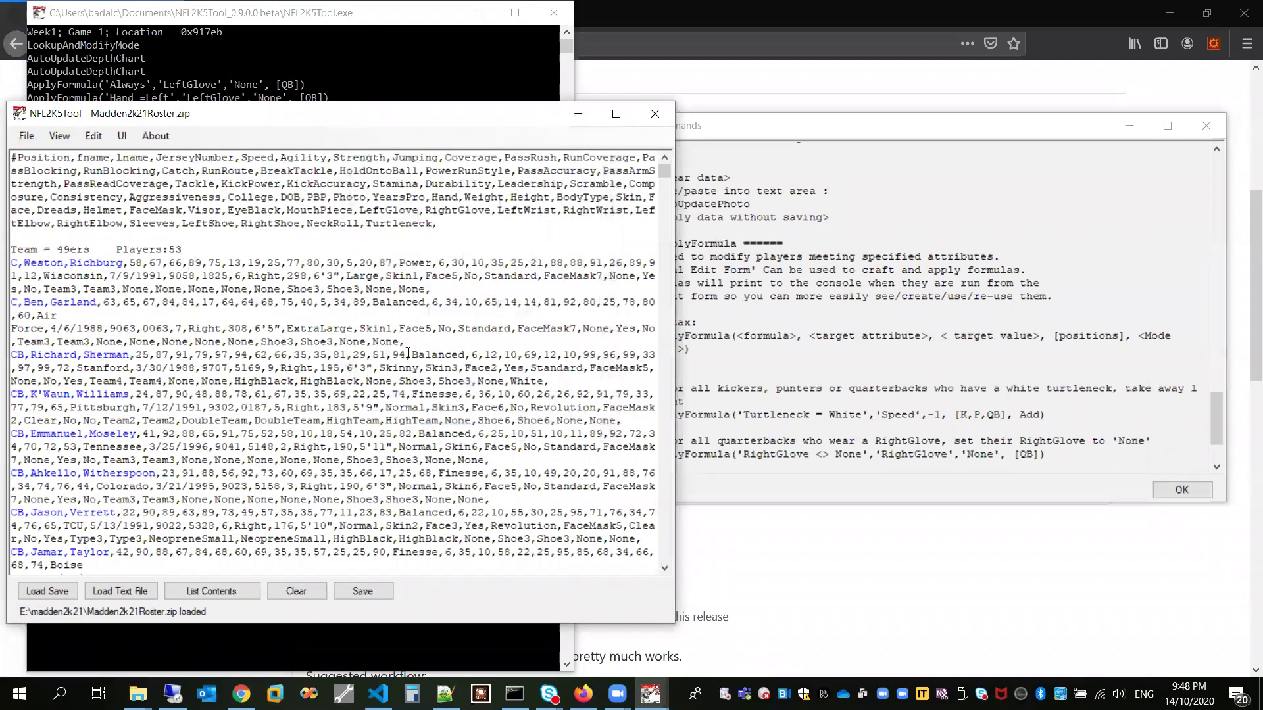
Replace the roster text with the copied ApplyFormula('Always','LeftGlove','None', [QB]) command and apply the data without saving
{"action": "left_click", "coordinate": [296, 590]}
{"action": "right_click", "coordinate": [223, 401]}
{"action": "left_click", "coordinate": [296, 449]}
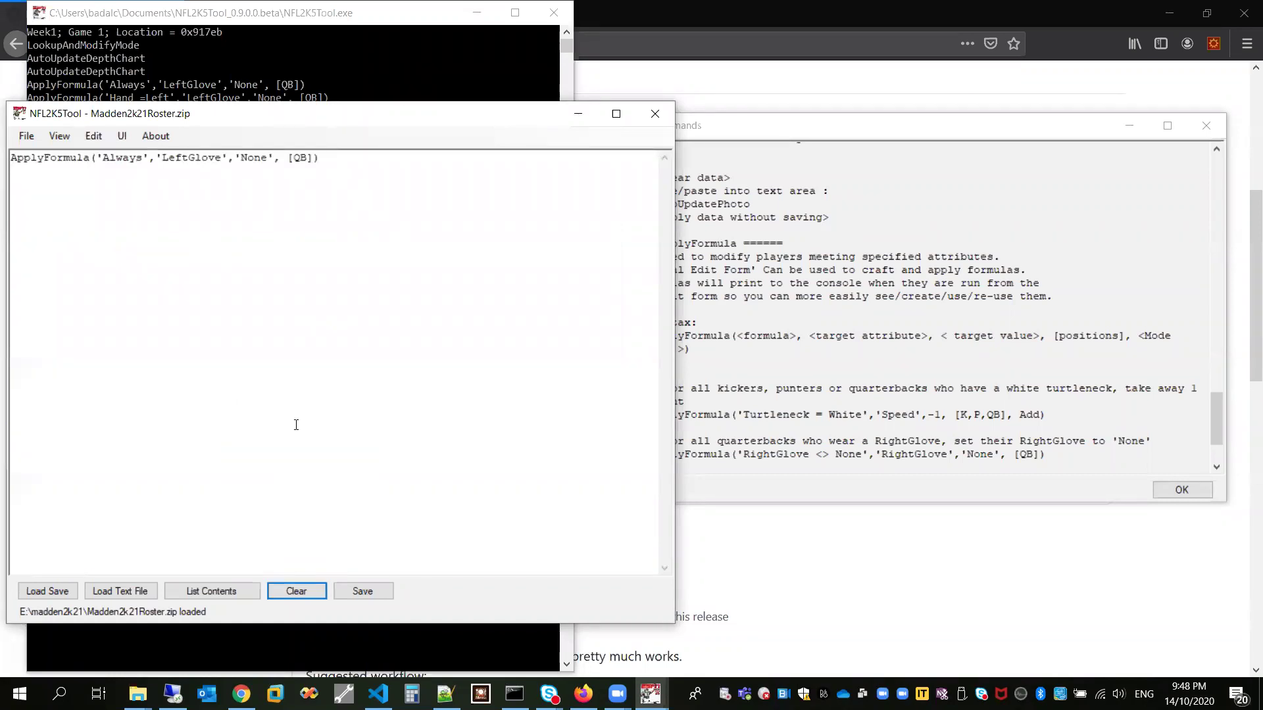
{"action": "key", "text": "ctrl+z"}
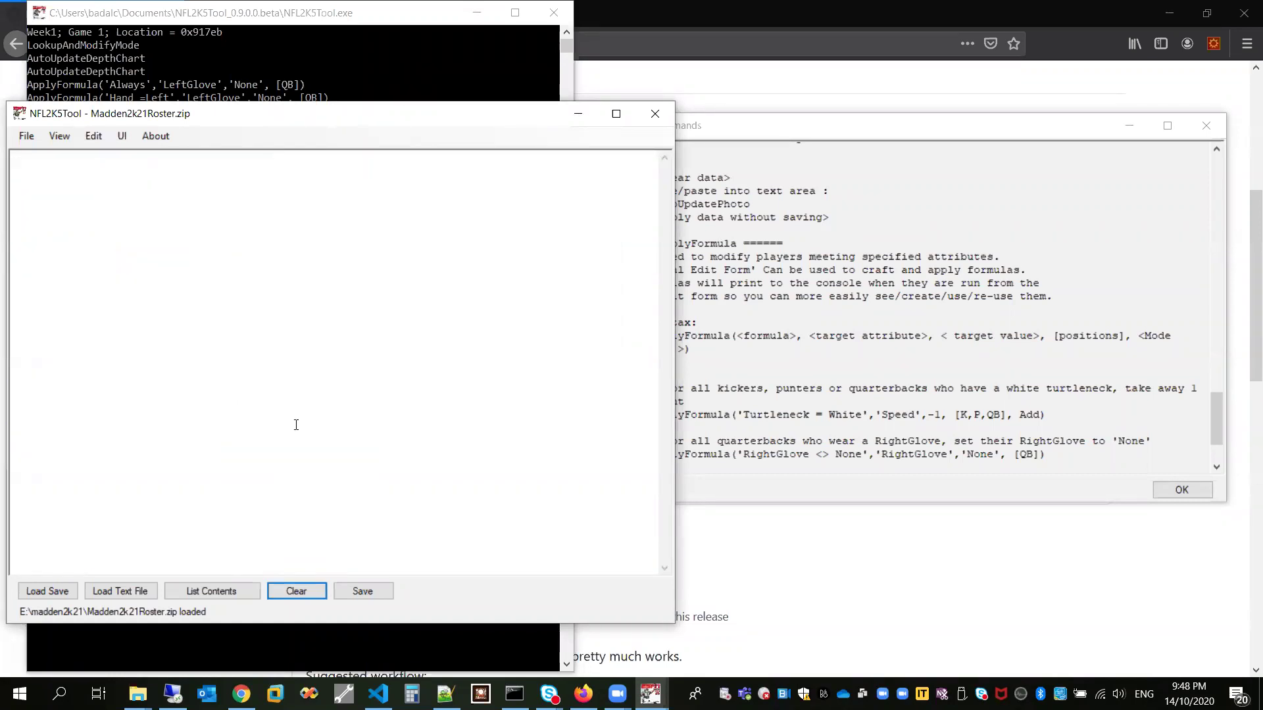
{"action": "left_click", "coordinate": [290, 365]}
{"action": "key", "text": "ctrl+v"}
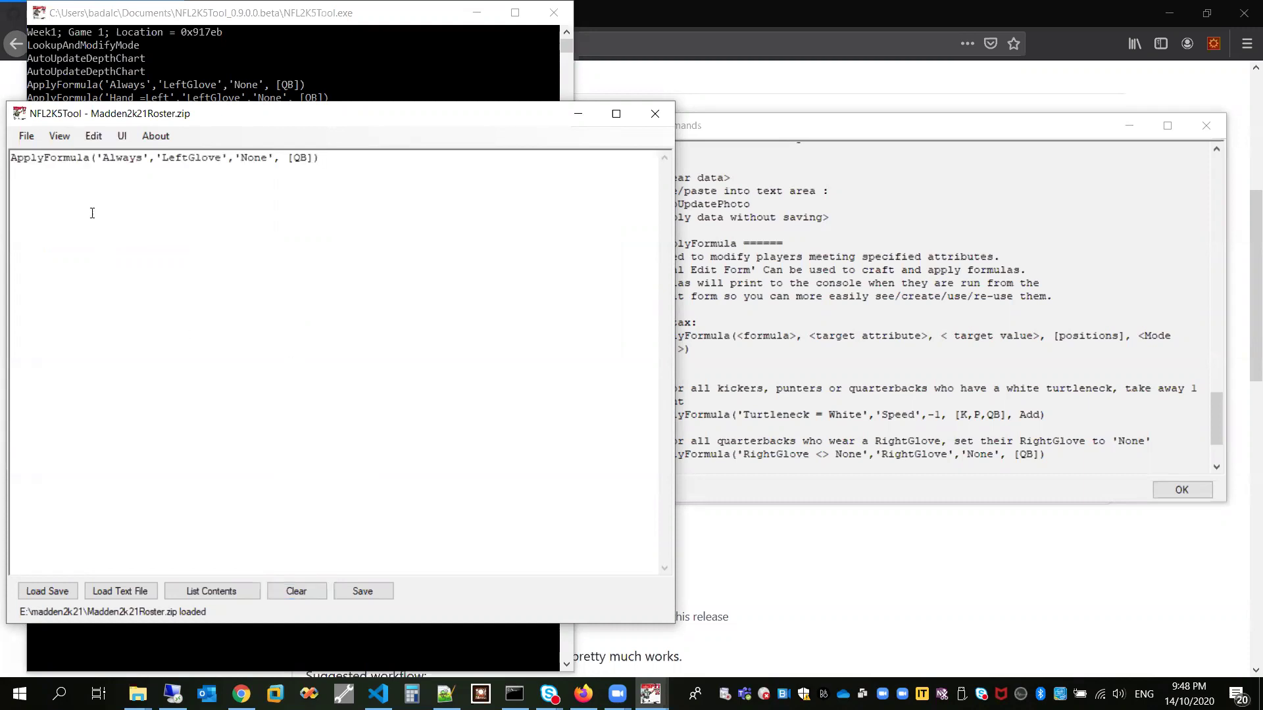
{"action": "left_click", "coordinate": [27, 137]}
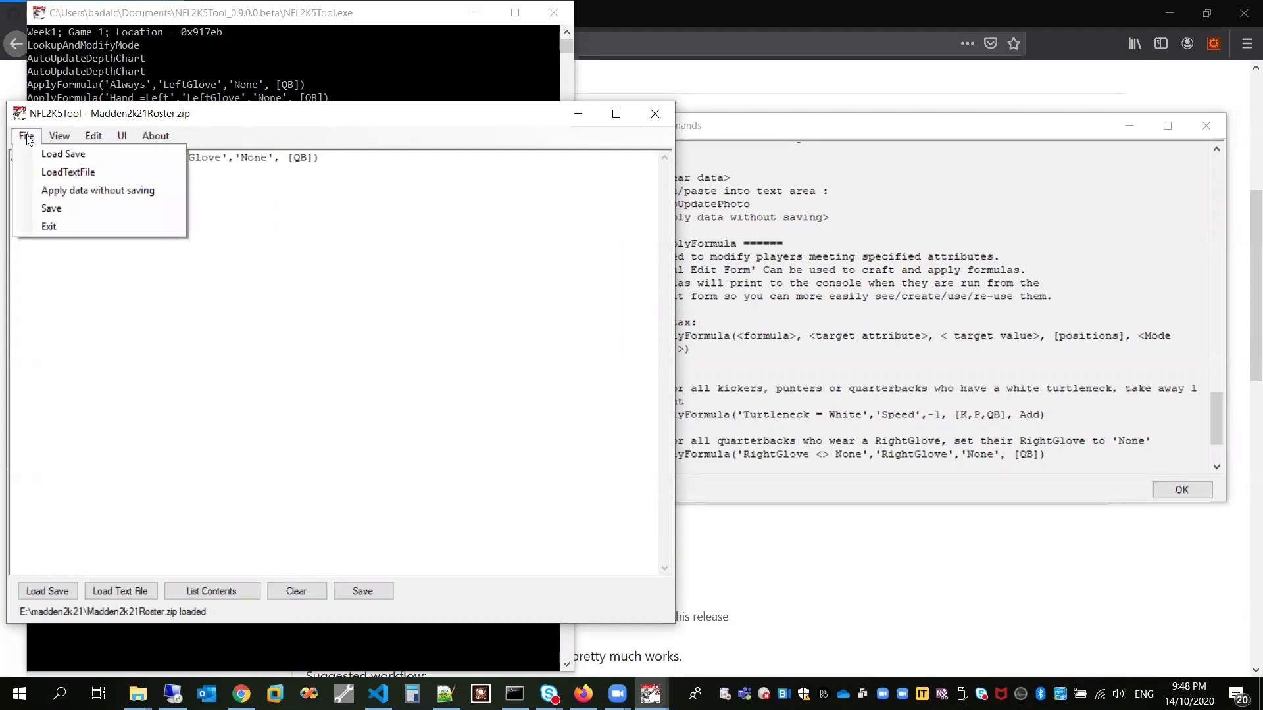
{"action": "left_click", "coordinate": [92, 196]}
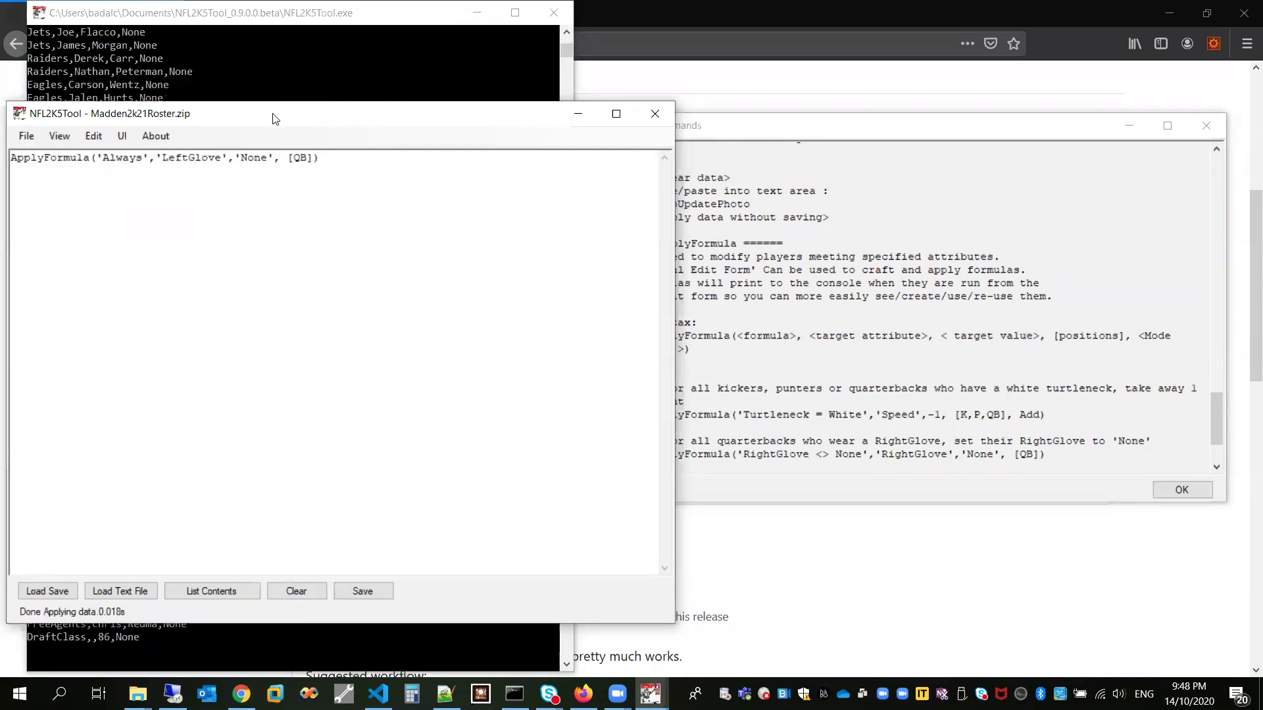
Bring the console forward and review the affected players listed for the applied LeftGlove formula
{"action": "left_click_drag", "start_coordinate": [275, 118], "coordinate": [663, 160]}
{"action": "left_click", "coordinate": [243, 416]}
{"action": "scroll", "coordinate": [242, 417], "scroll_direction": "up", "scroll_amount": 1}
{"action": "scroll", "coordinate": [242, 417], "scroll_direction": "up", "scroll_amount": 14}
{"action": "scroll", "coordinate": [242, 415], "scroll_direction": "up", "scroll_amount": 8}
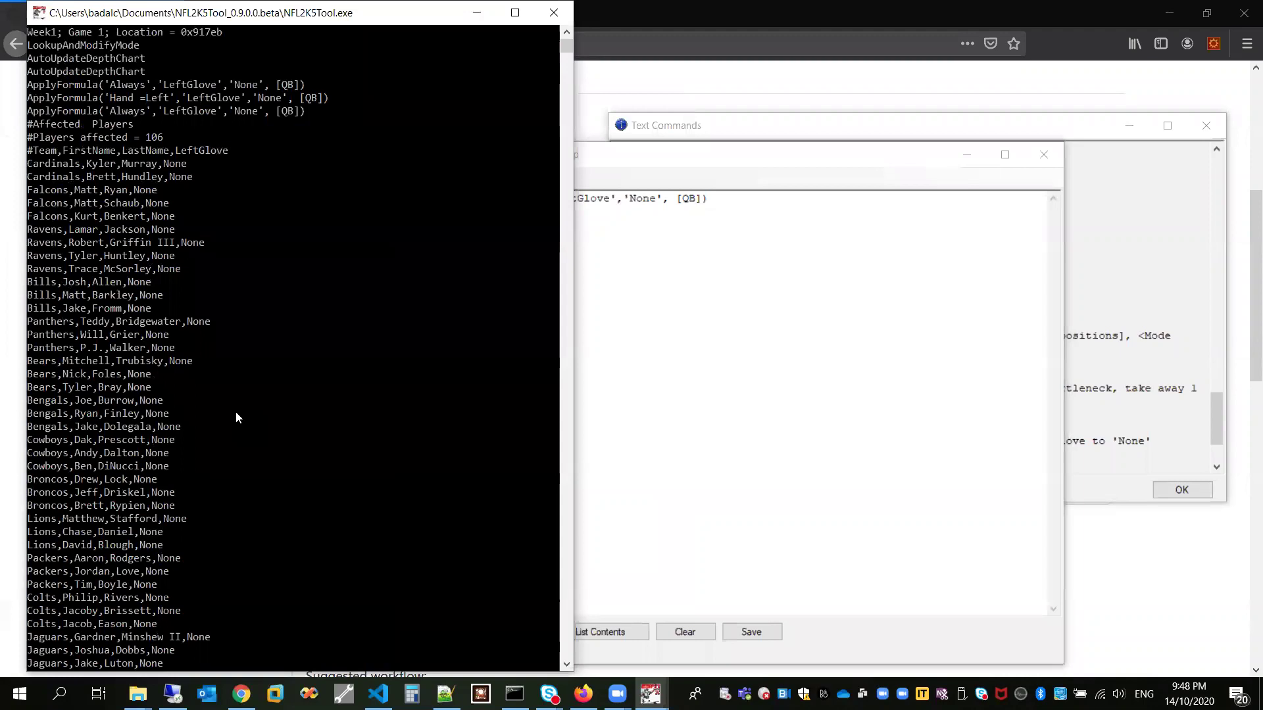
{"action": "scroll", "coordinate": [235, 412], "scroll_direction": "down", "scroll_amount": 19}
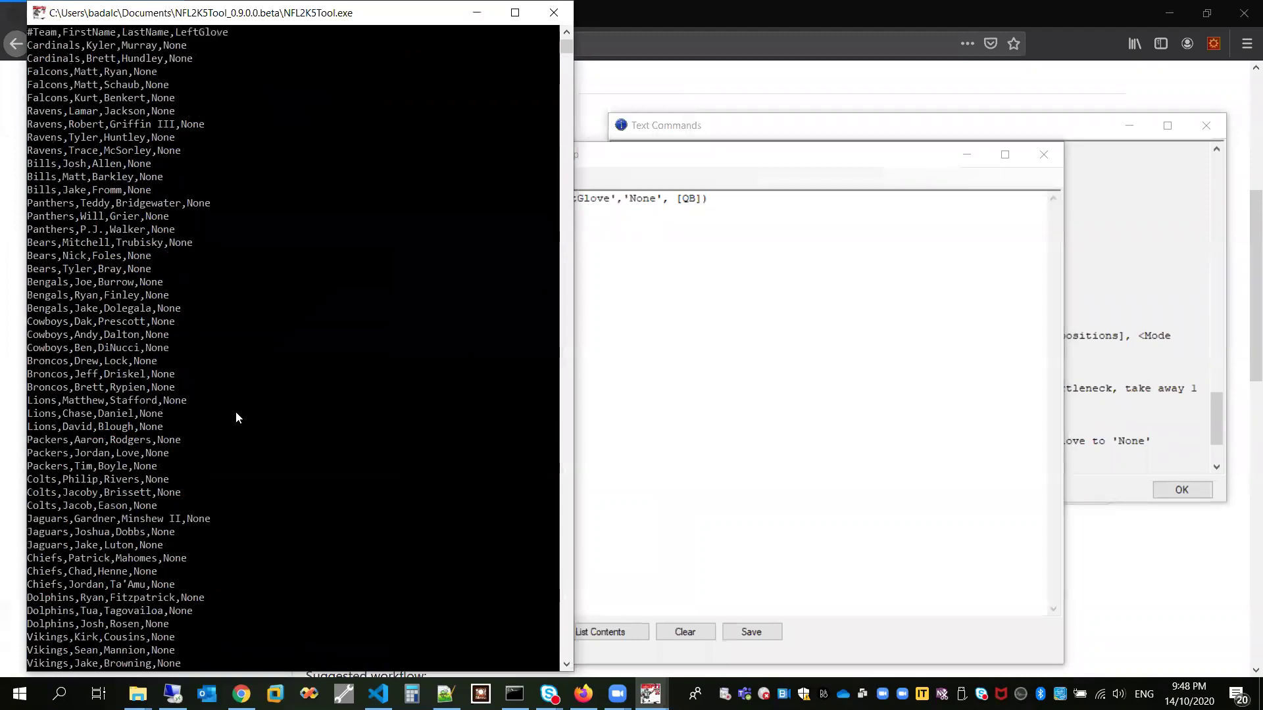
Reopen the Global Editor, preview the QB players affected by always setting Speed to 0, and close the list and the editor
{"action": "left_click", "coordinate": [637, 208]}
{"action": "left_click_drag", "start_coordinate": [657, 155], "coordinate": [386, 127]}
{"action": "left_click", "coordinate": [238, 150]}
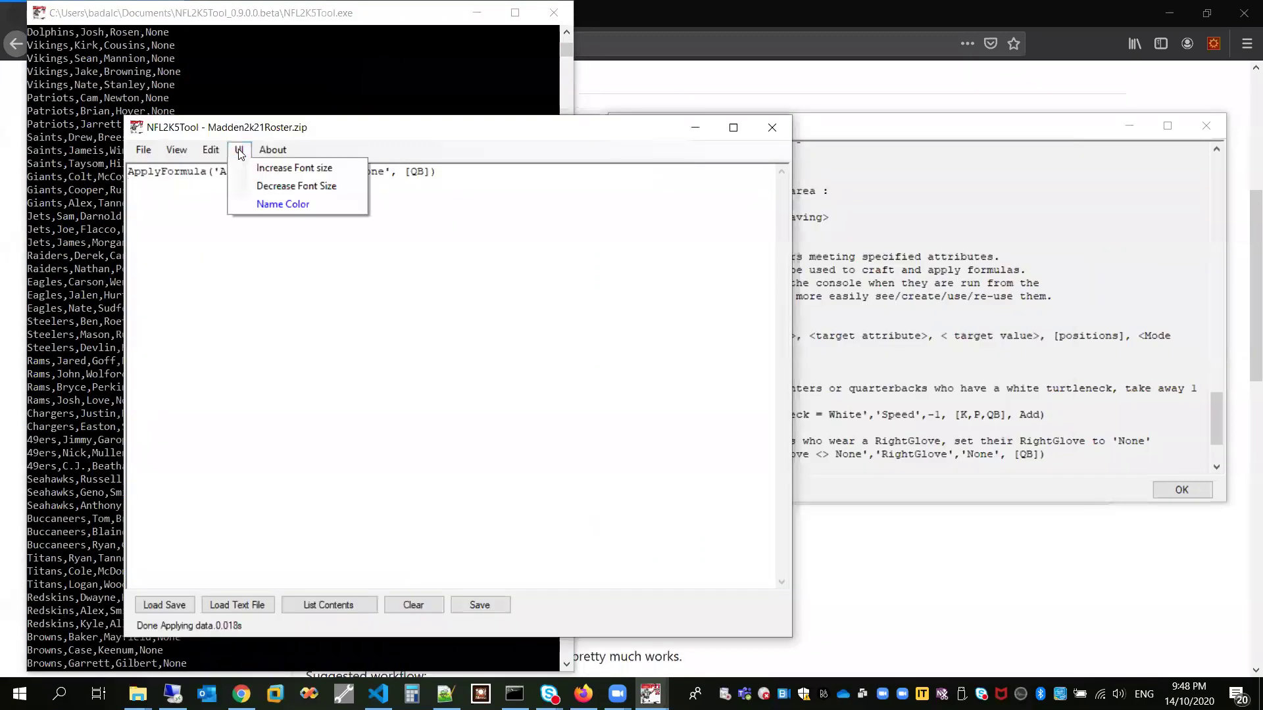
{"action": "mouse_move", "coordinate": [210, 150]}
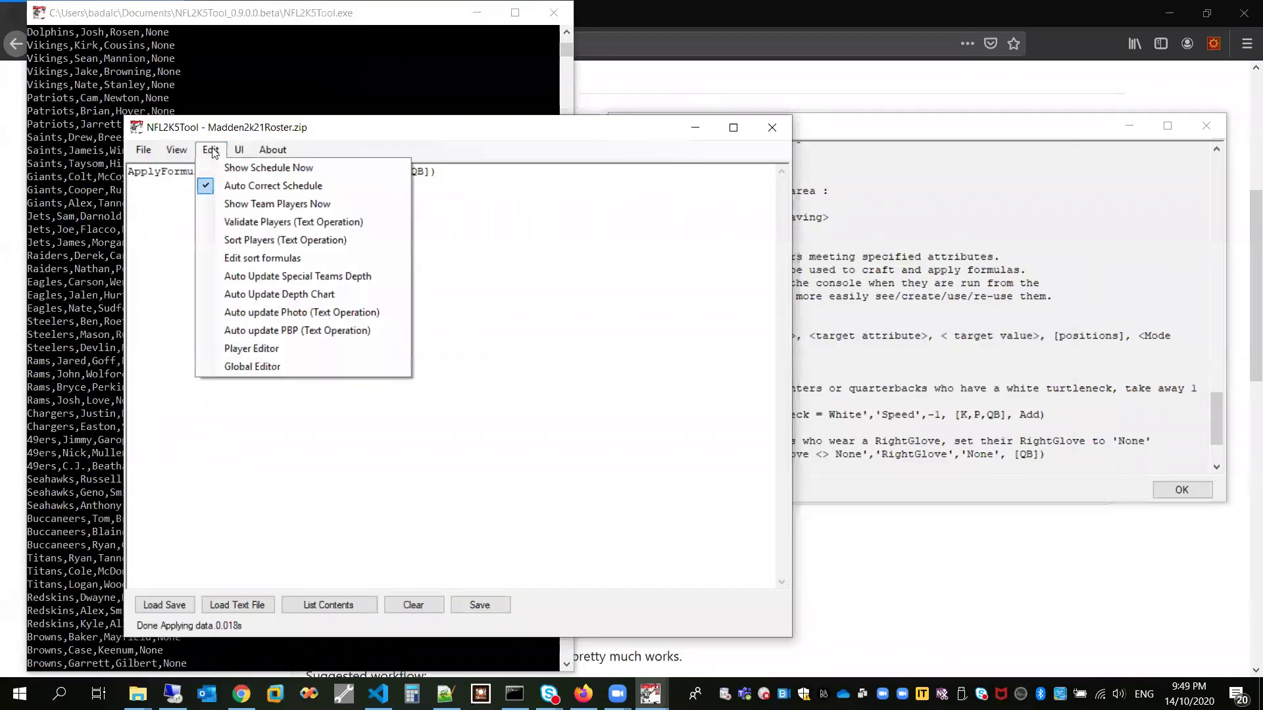
{"action": "left_click", "coordinate": [260, 366]}
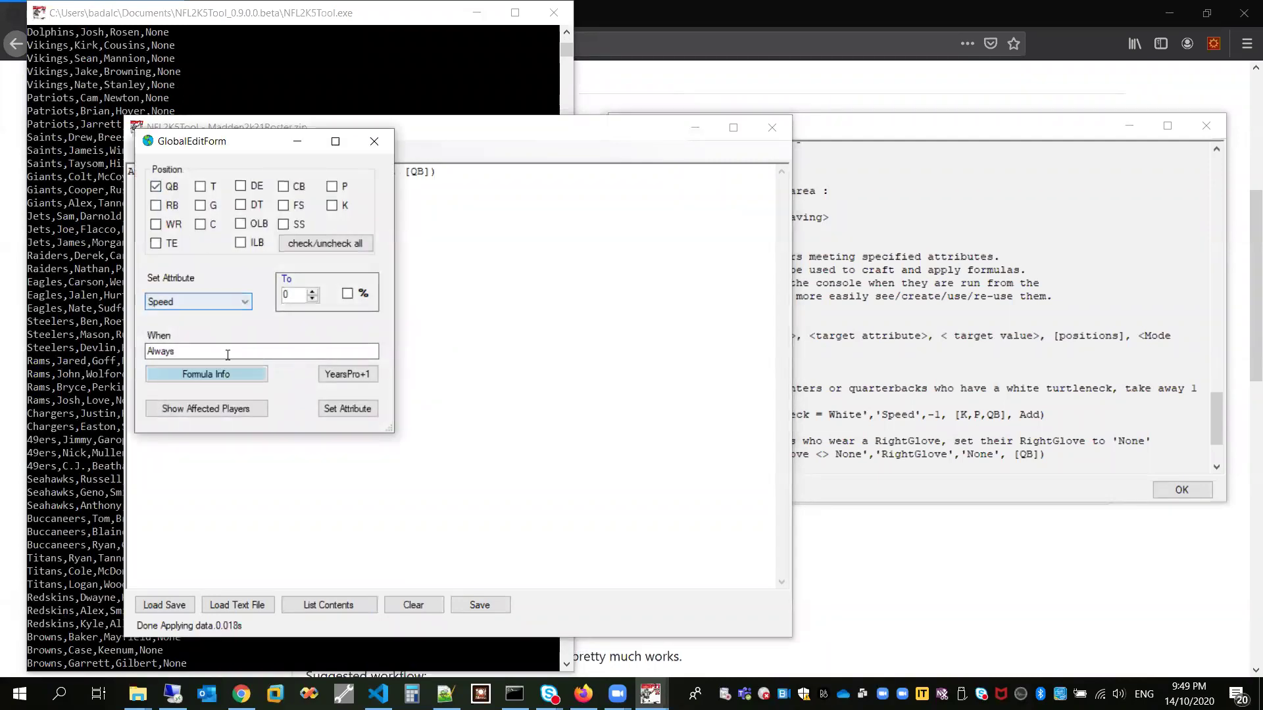
{"action": "left_click", "coordinate": [206, 409]}
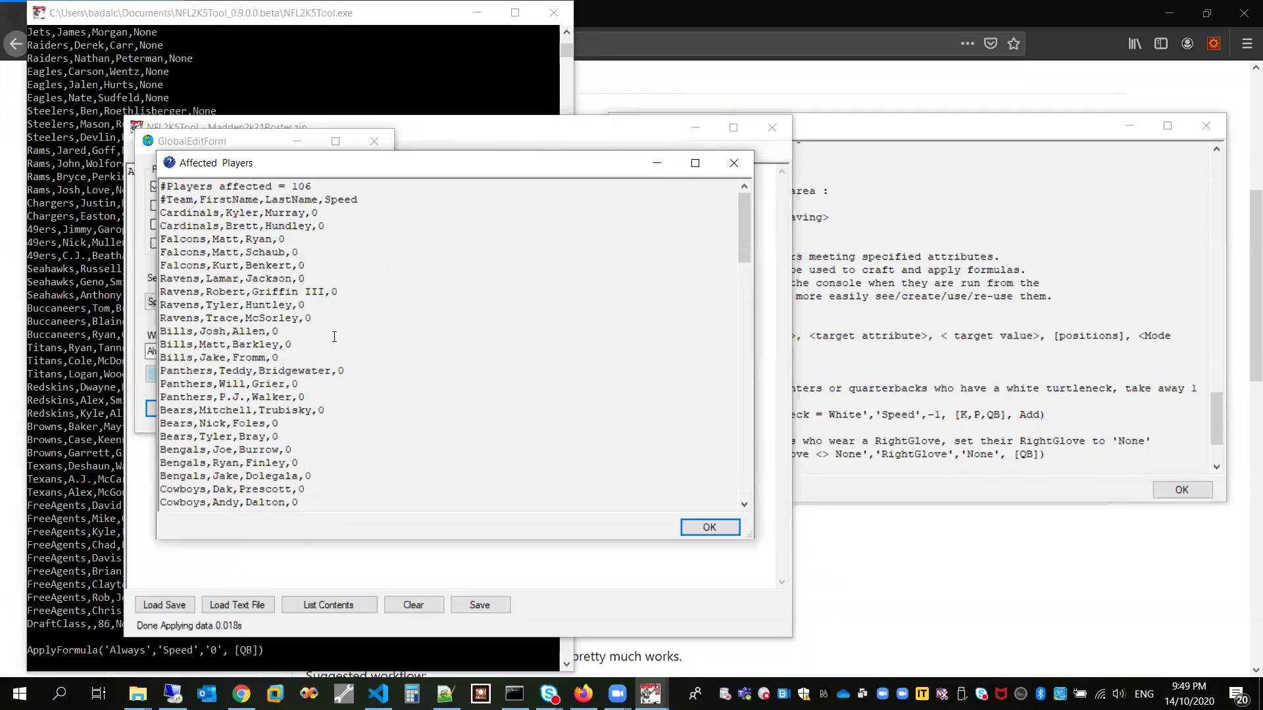
{"action": "left_click", "coordinate": [734, 163]}
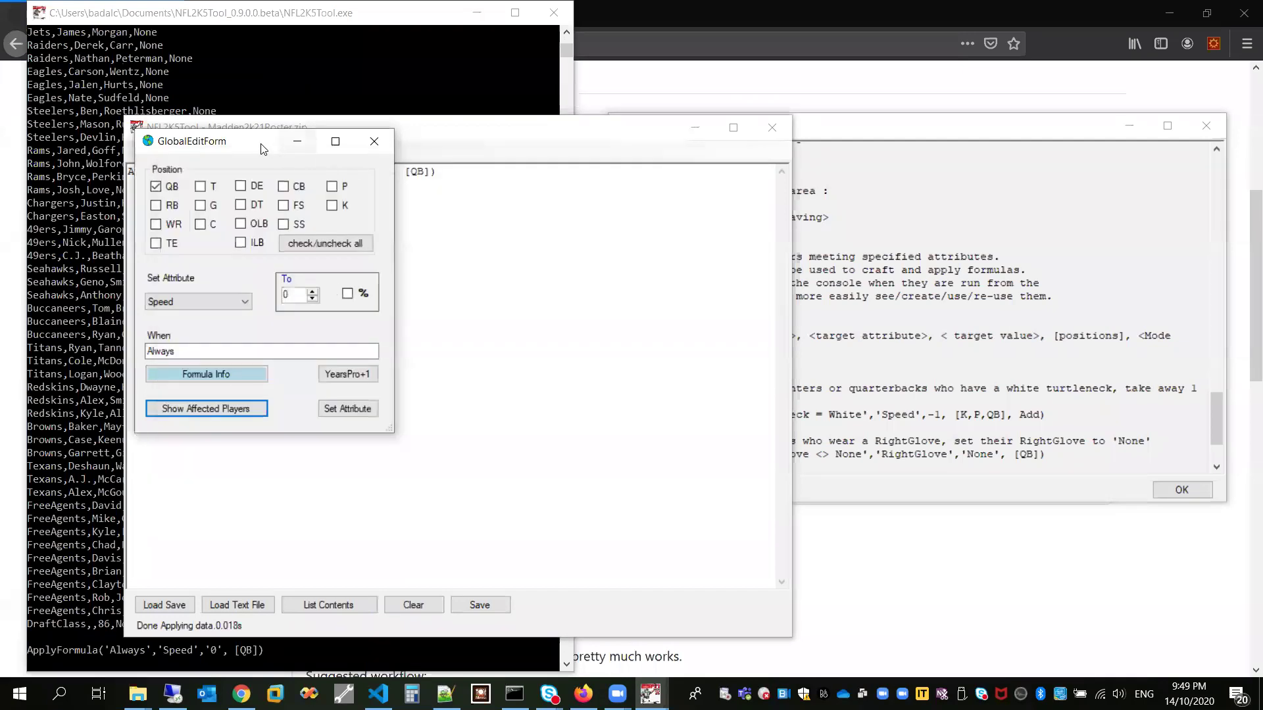
{"action": "left_click_drag", "start_coordinate": [263, 146], "coordinate": [592, 164]}
{"action": "left_click", "coordinate": [705, 160]}
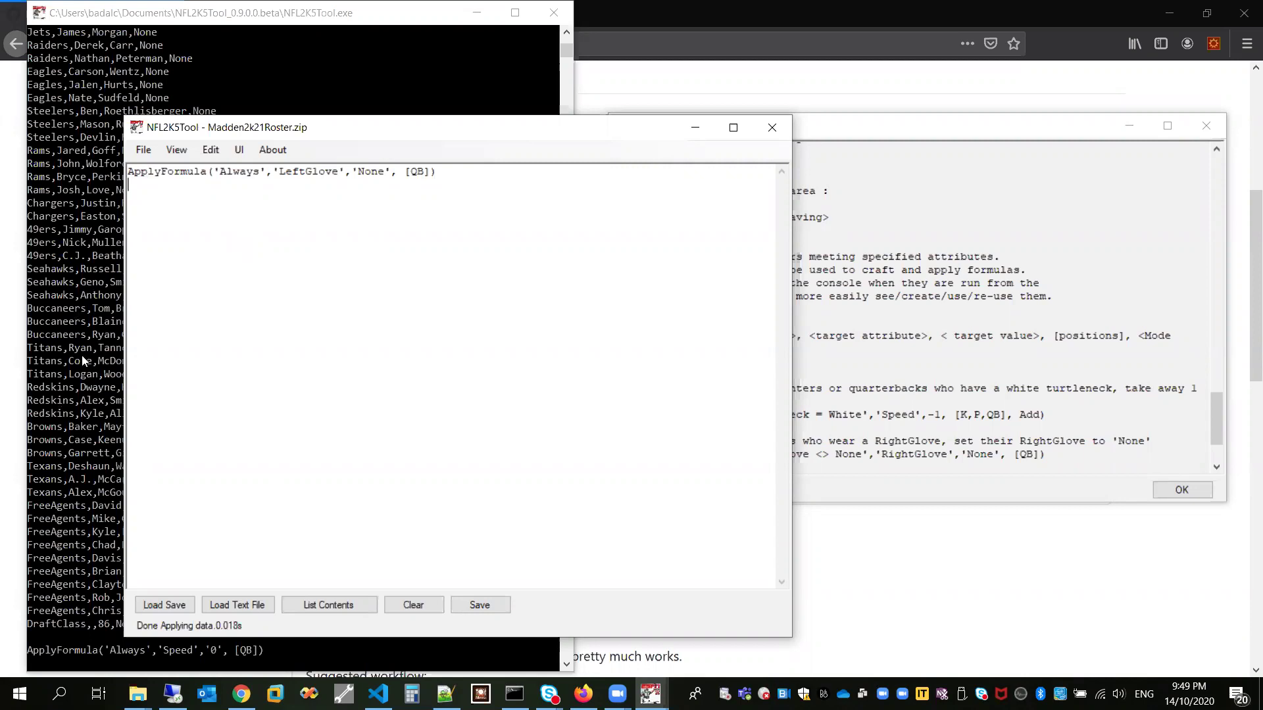
Shift the main roster window slightly to uncover the console's edge and open the Global Editor again
{"action": "left_click_drag", "start_coordinate": [375, 129], "coordinate": [292, 133]}
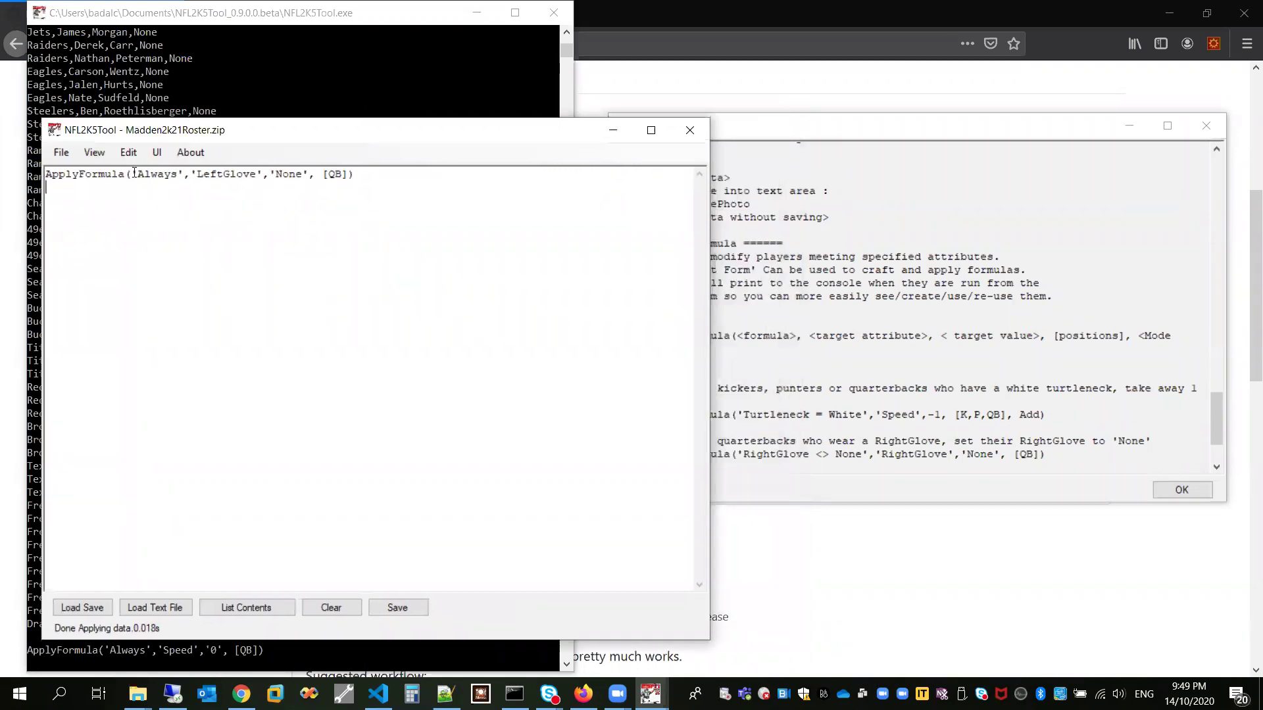
{"action": "left_click", "coordinate": [157, 153]}
{"action": "mouse_move", "coordinate": [130, 152]}
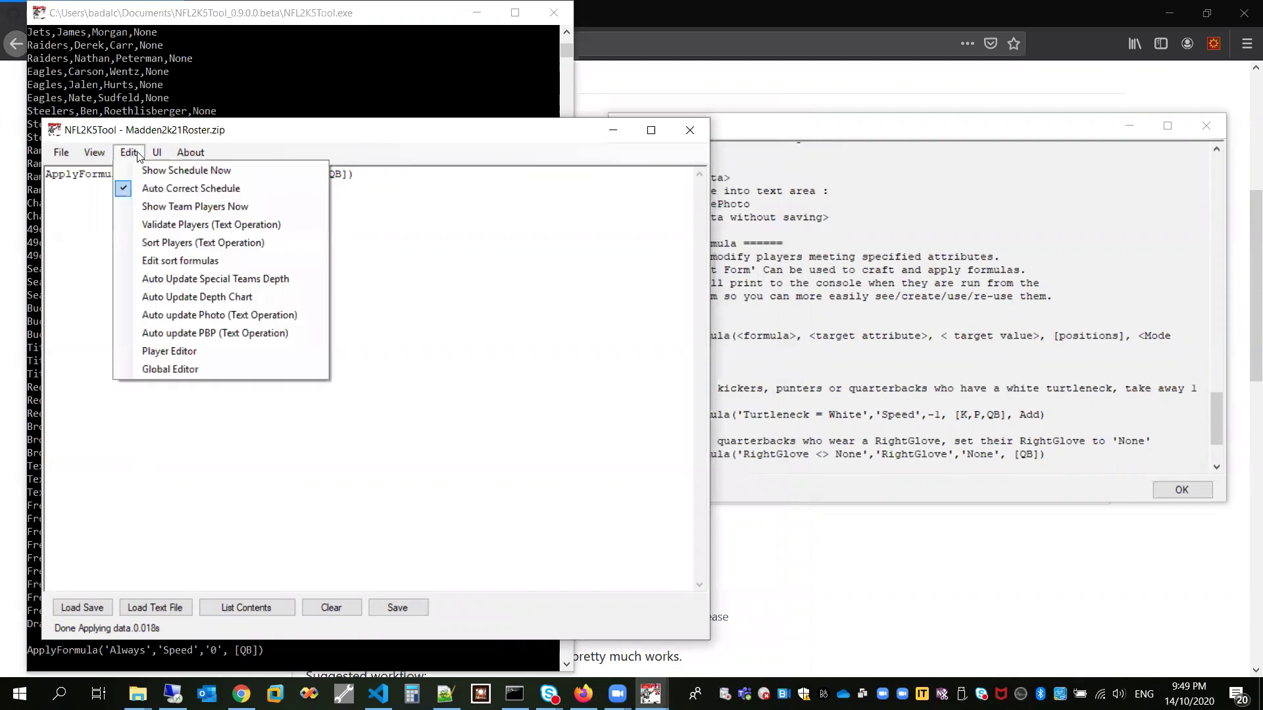
{"action": "left_click", "coordinate": [204, 370]}
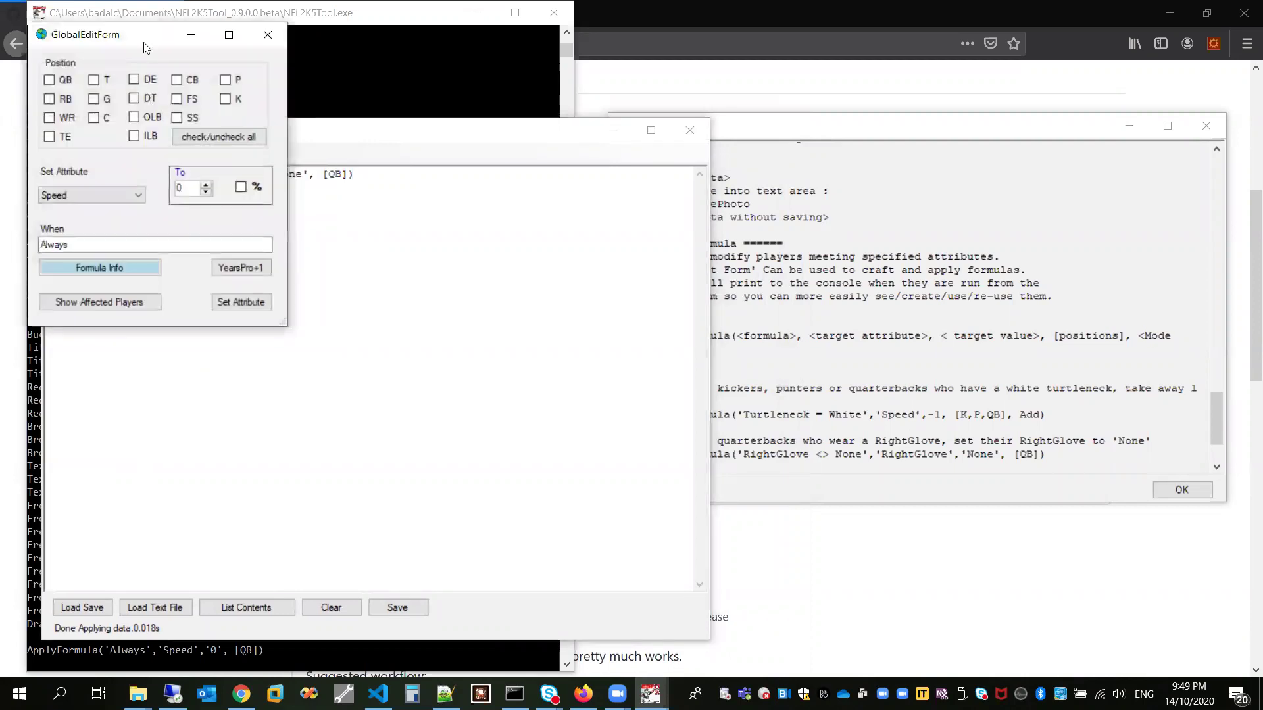
Move the Global Editor clear of the console text and select only the QB position
{"action": "left_click_drag", "start_coordinate": [161, 50], "coordinate": [491, 146]}
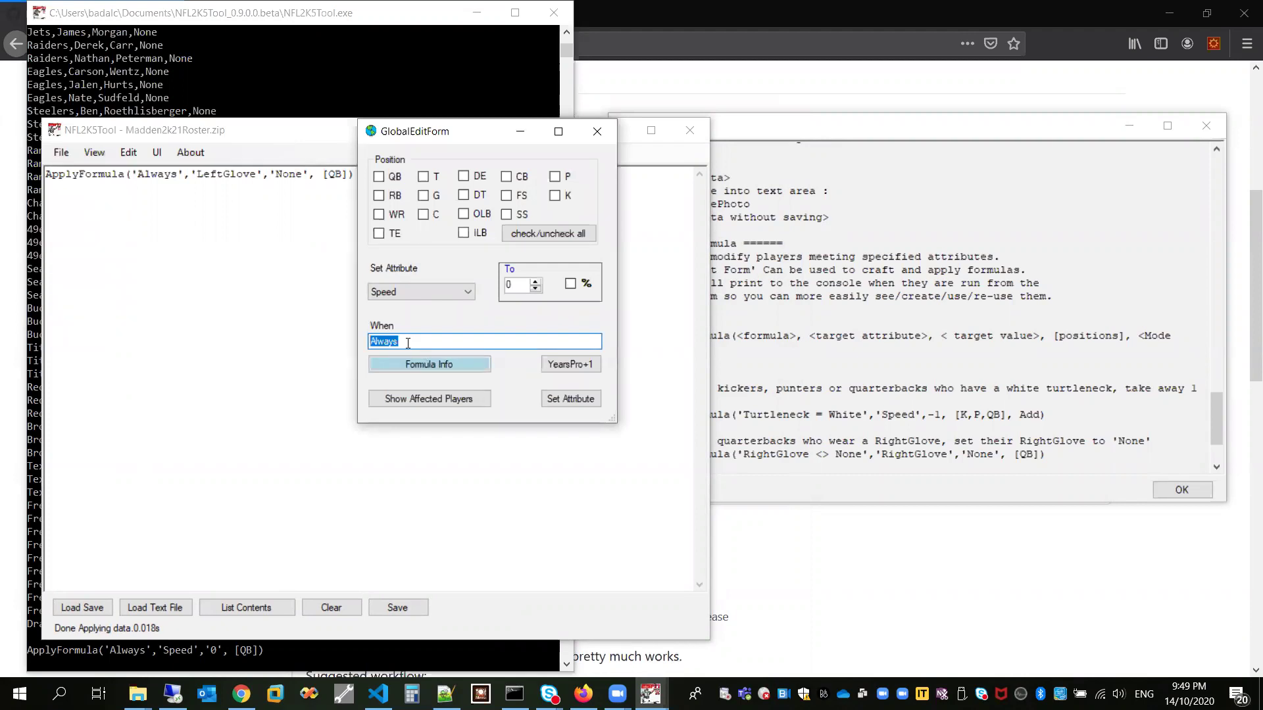
{"action": "left_click", "coordinate": [379, 176]}
{"action": "left_click", "coordinate": [507, 196]}
{"action": "left_click", "coordinate": [555, 197]}
{"action": "left_click", "coordinate": [519, 198]}
{"action": "left_click", "coordinate": [559, 196]}
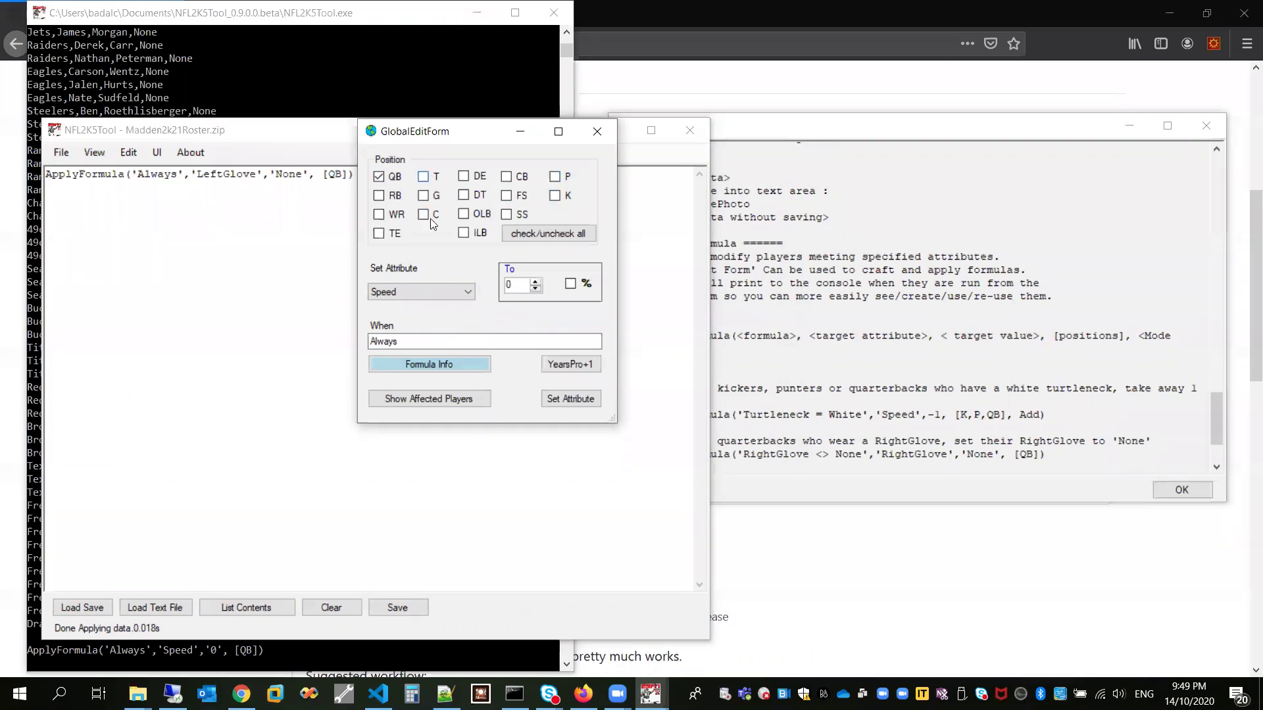
Open the formula info and copy the example expression Hand = Left and (Speed > 80 or Jumping < 50)
{"action": "left_click", "coordinate": [416, 365]}
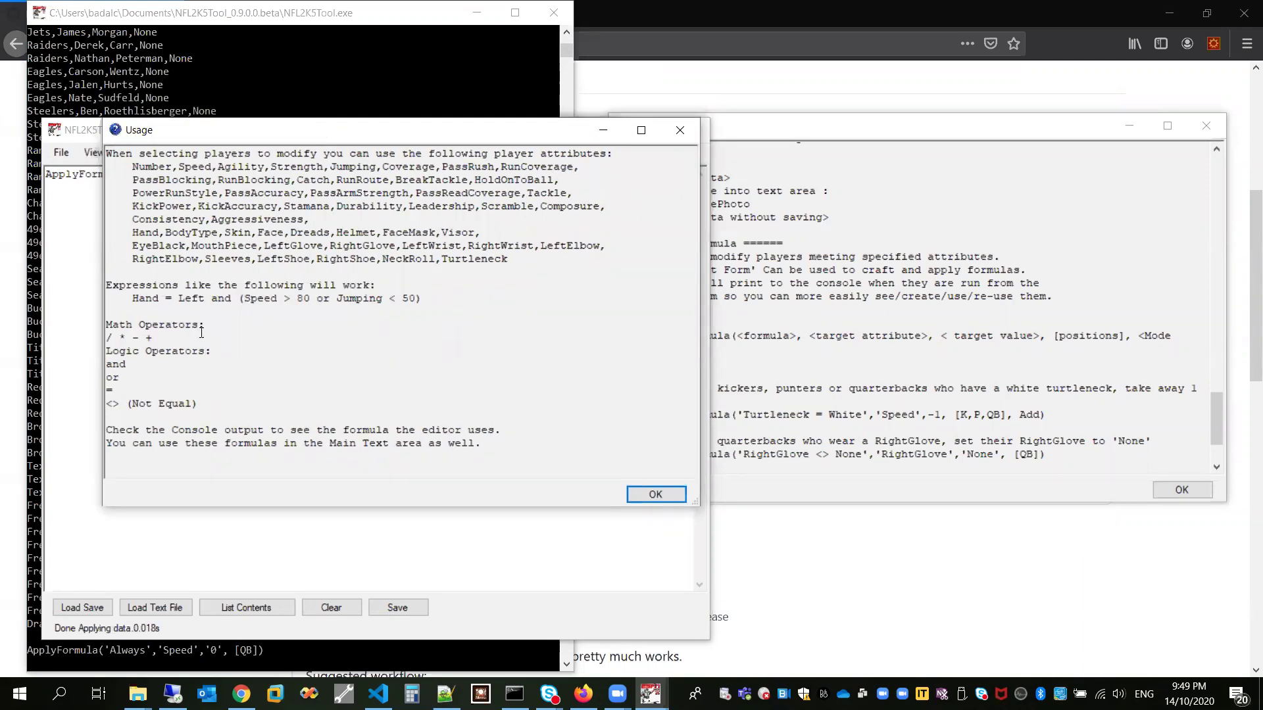
{"action": "left_click_drag", "start_coordinate": [421, 300], "coordinate": [114, 299]}
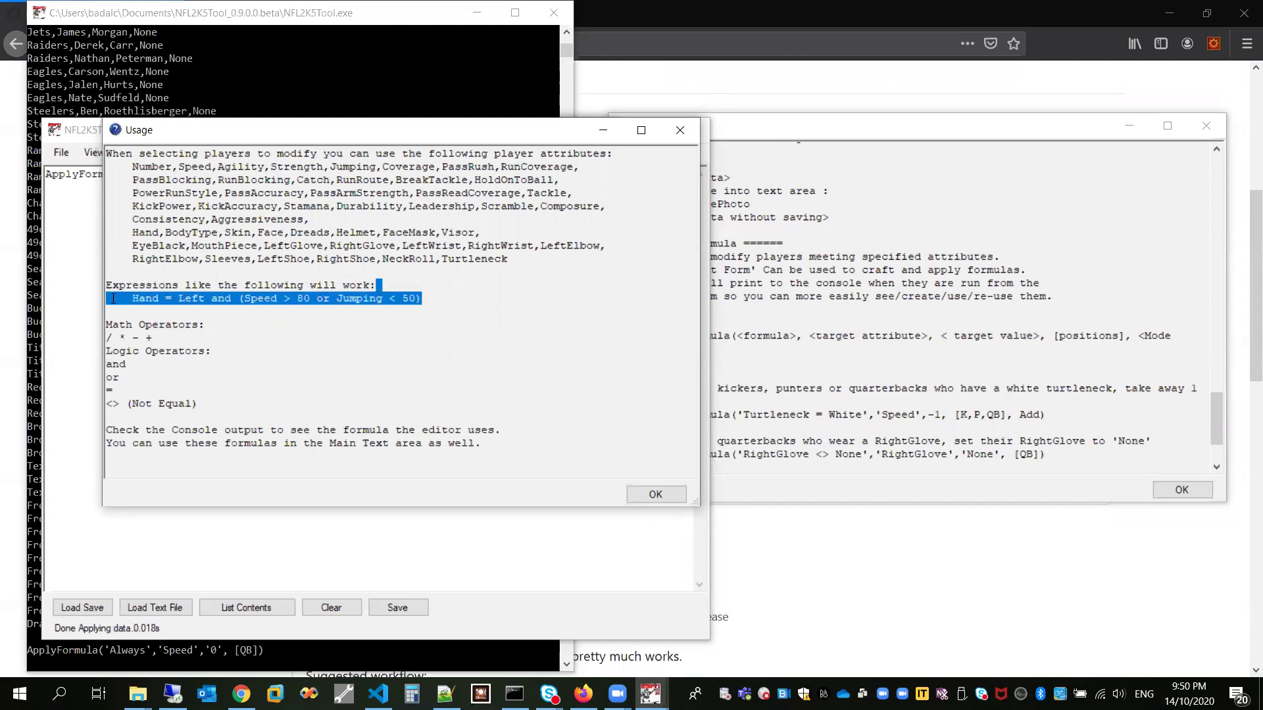
{"action": "left_click", "coordinate": [213, 313]}
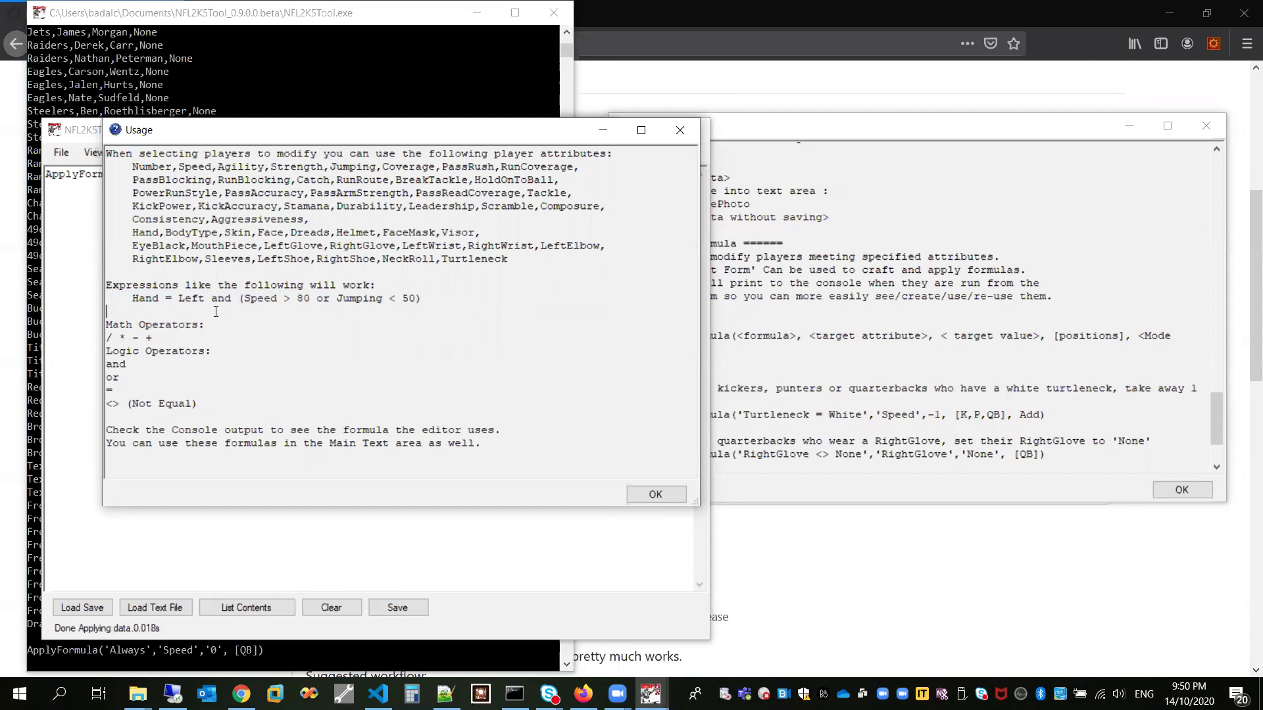
{"action": "left_click_drag", "start_coordinate": [164, 299], "coordinate": [136, 300]}
{"action": "left_click", "coordinate": [239, 300]}
{"action": "left_click", "coordinate": [441, 299]}
{"action": "left_click_drag", "start_coordinate": [437, 301], "coordinate": [141, 297]}
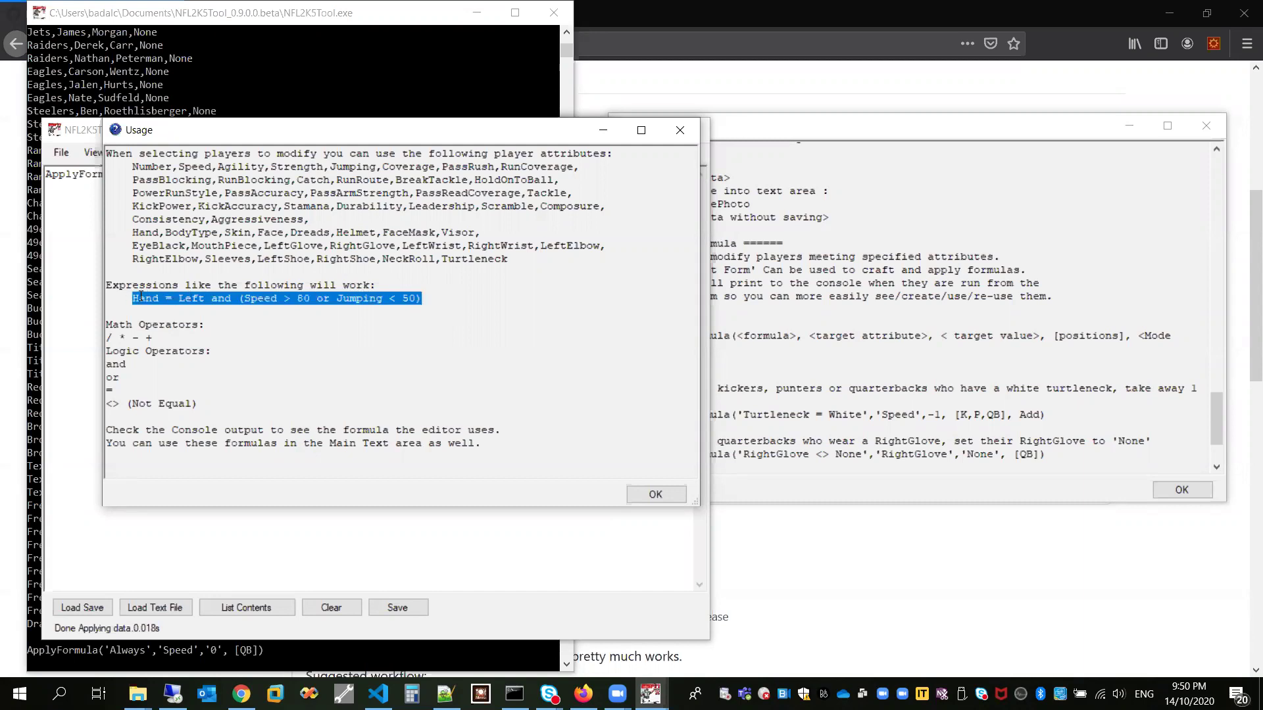
{"action": "right_click", "coordinate": [198, 299]}
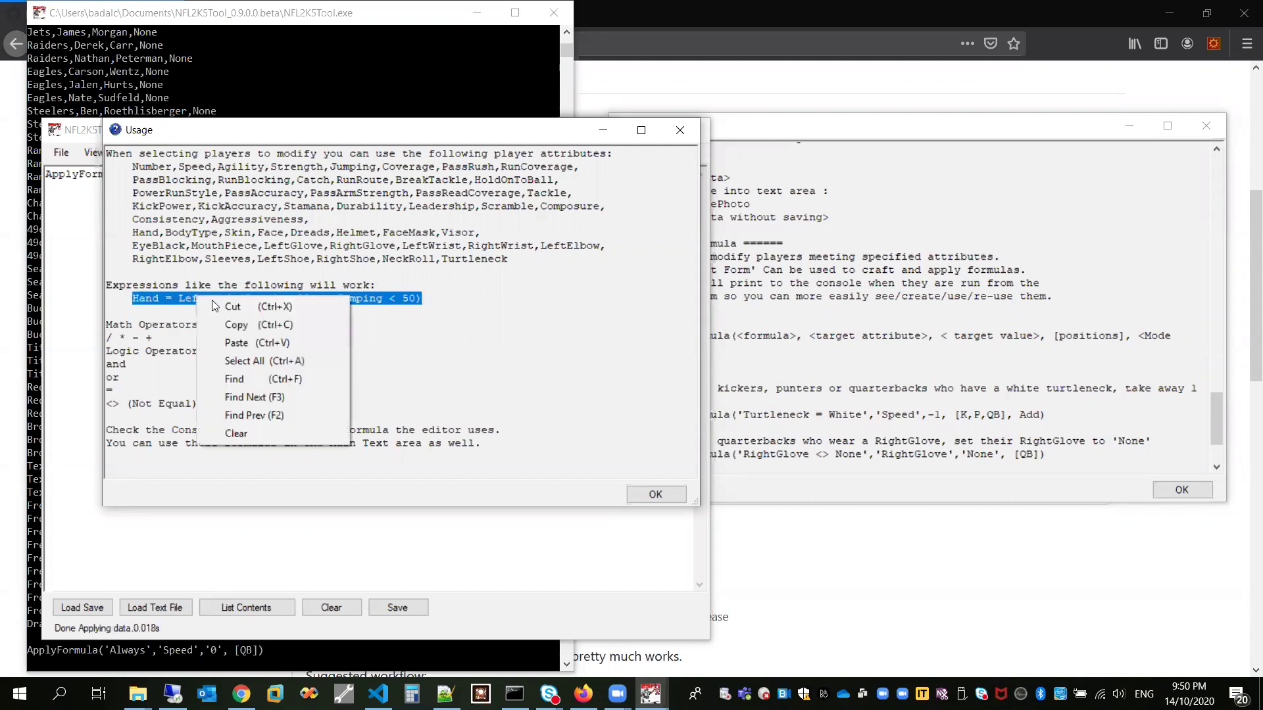
{"action": "left_click", "coordinate": [250, 326]}
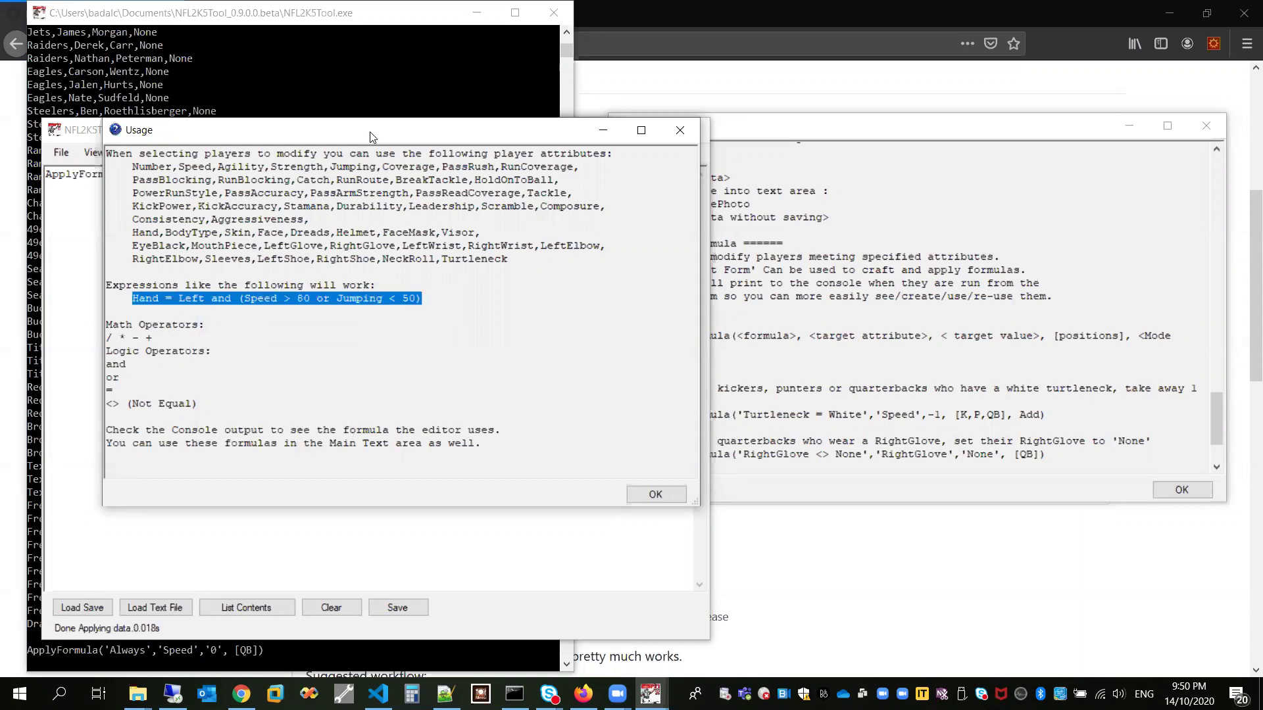
Replace the Global Editor's condition with the copied expression and preview the QB players affected by setting Speed to 0
{"action": "left_click_drag", "start_coordinate": [370, 136], "coordinate": [880, 125]}
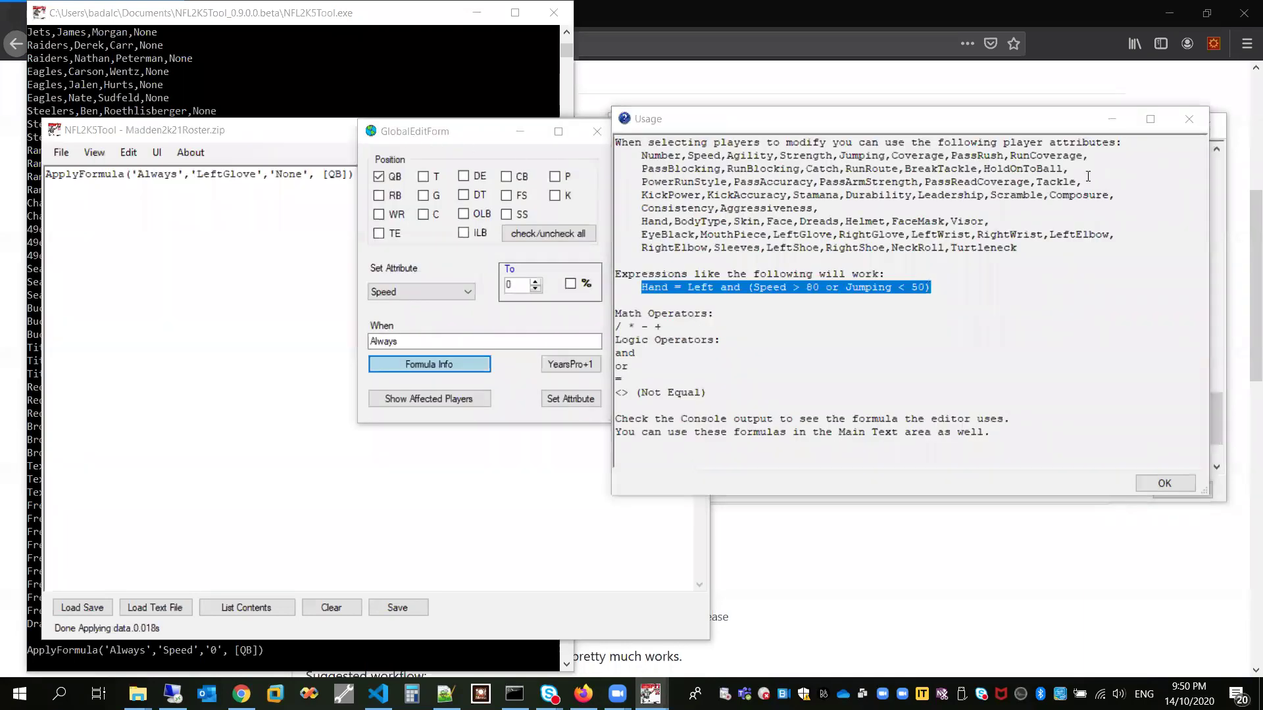
{"action": "left_click", "coordinate": [1189, 118]}
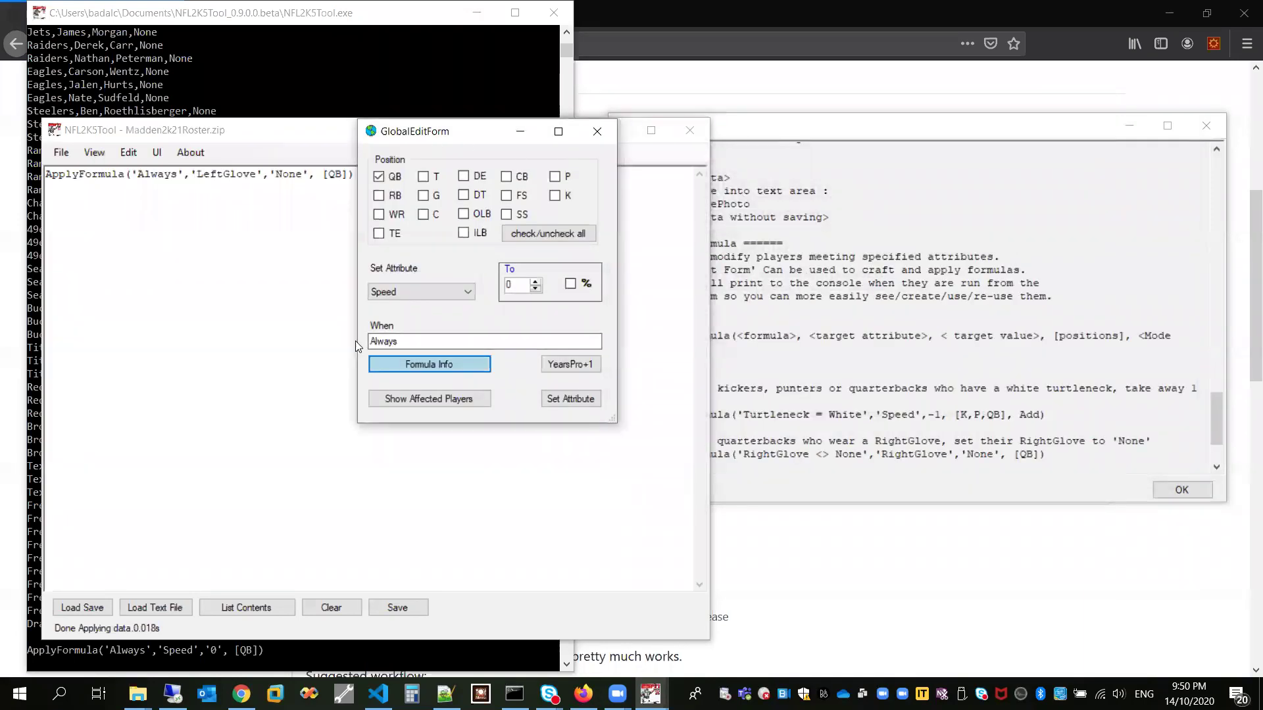
{"action": "double_click", "coordinate": [413, 343]}
{"action": "key", "text": "ctrl+v"}
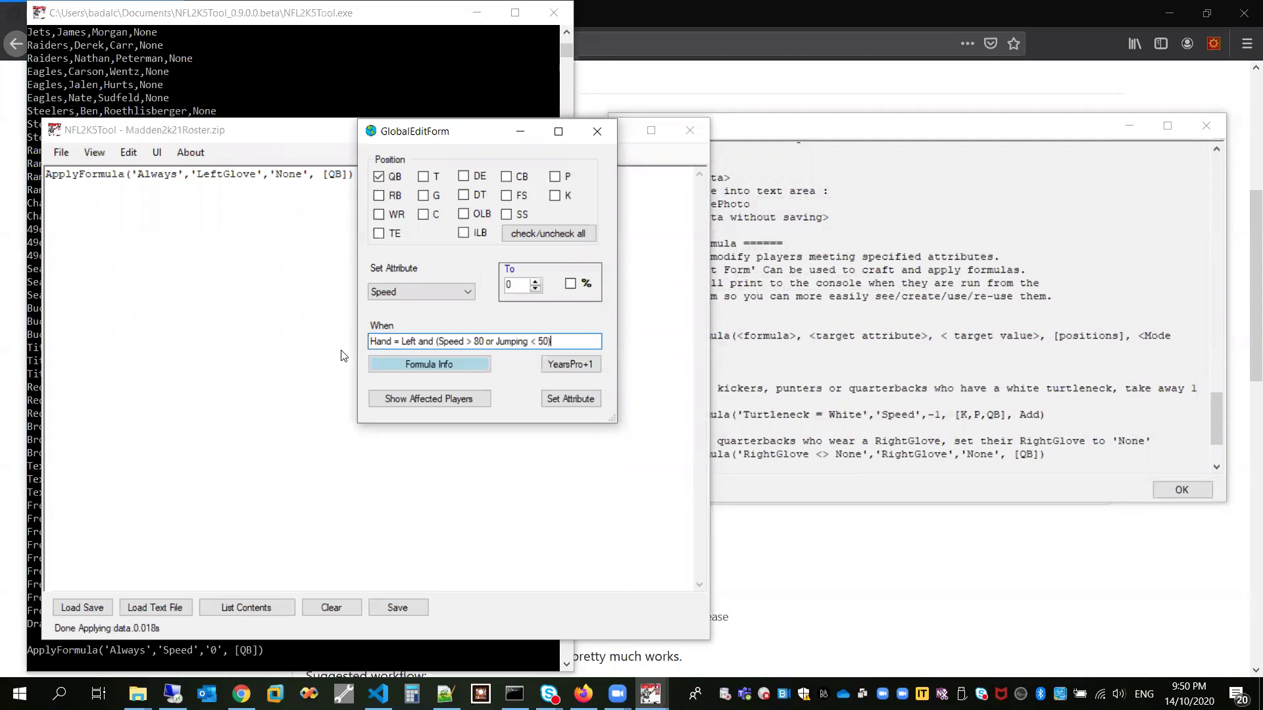
{"action": "left_click", "coordinate": [415, 397]}
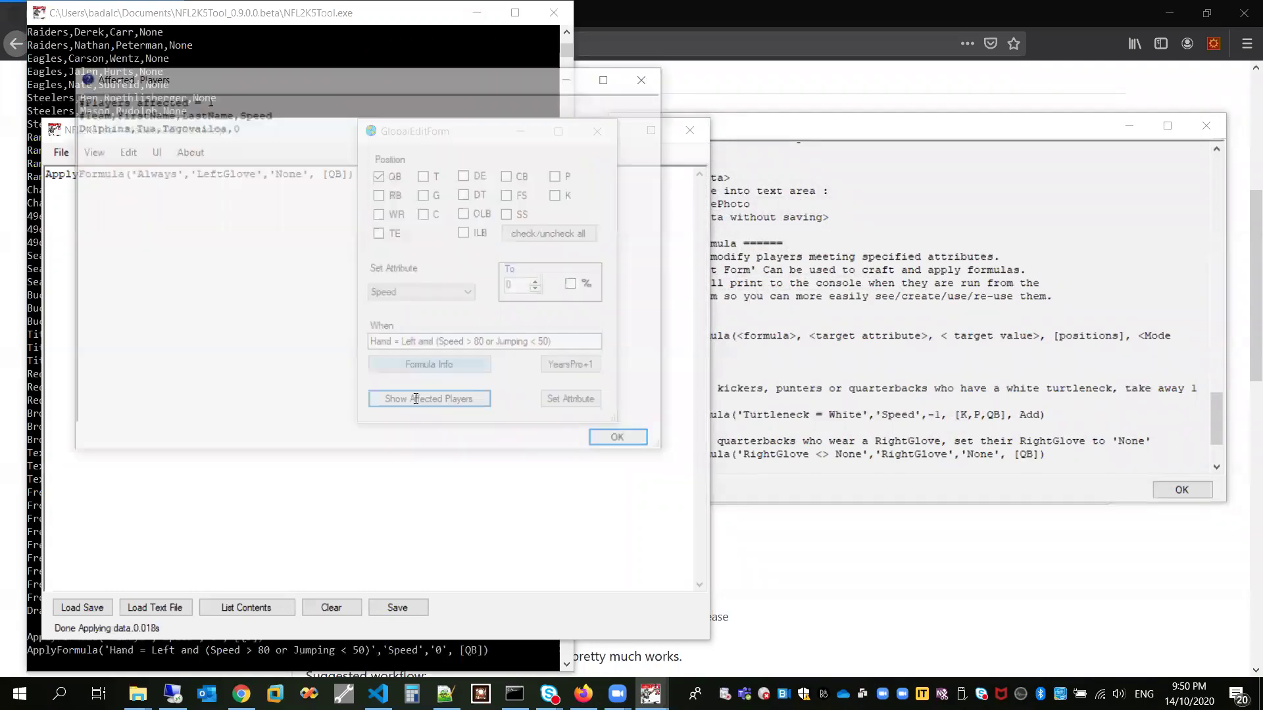
{"action": "left_click", "coordinate": [640, 443]}
Change Hand from Left to Right in the condition, preview the affected QB players, and close the list
{"action": "left_click_drag", "start_coordinate": [496, 139], "coordinate": [286, 140]}
{"action": "double_click", "coordinate": [206, 338]}
{"action": "type", "text": "Right"}
{"action": "left_click", "coordinate": [228, 396]}
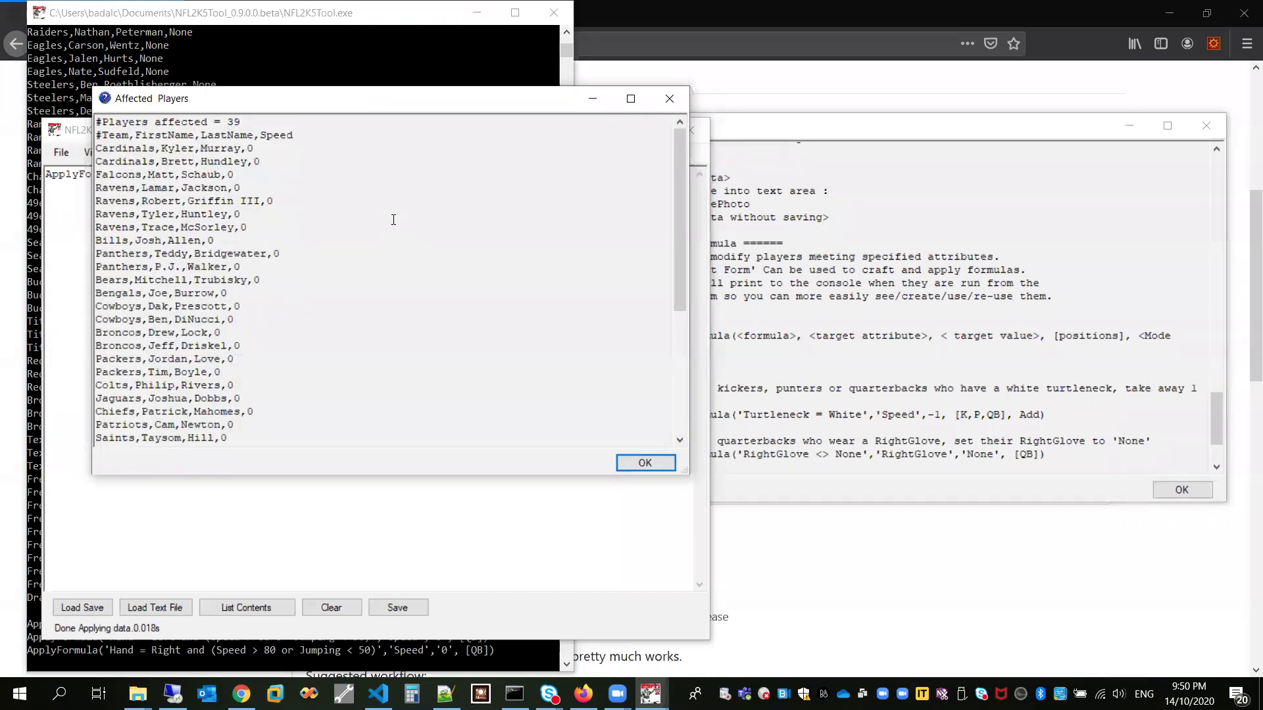
{"action": "left_click", "coordinate": [667, 96]}
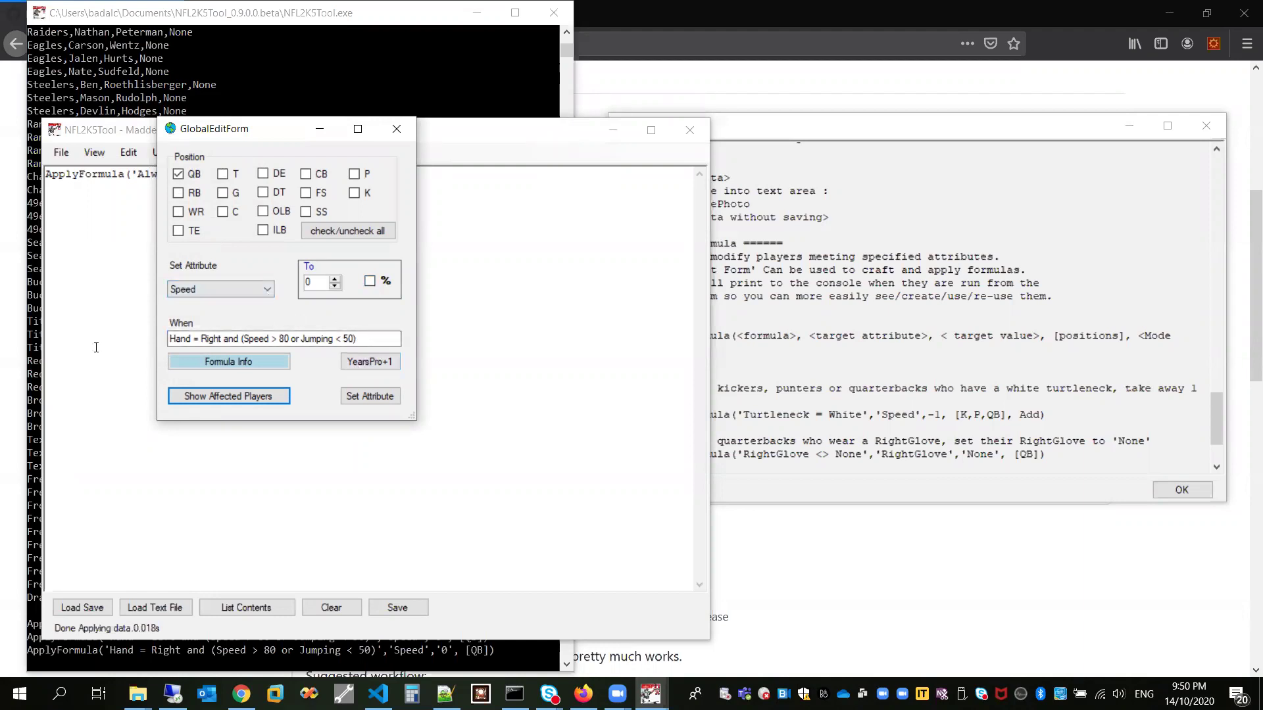
Replace the condition with Speed > 90 and clear all selected positions
{"action": "key", "text": "Tab"}
{"action": "key", "text": "BackSpace"}
{"action": "type", "text": "Speed > 90"}
{"action": "key", "text": "BackSpace"}
{"action": "key", "text": "BackSpace"}
{"action": "type", "text": "90"}
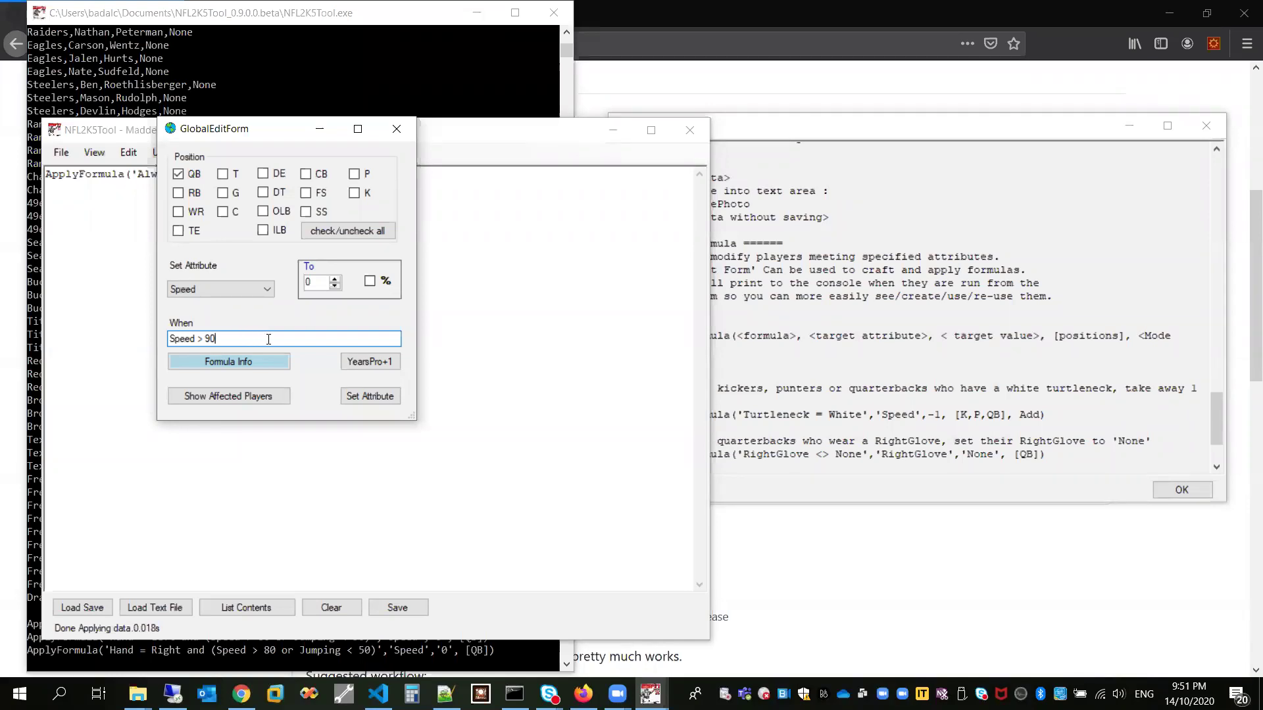
{"action": "left_click", "coordinate": [341, 232]}
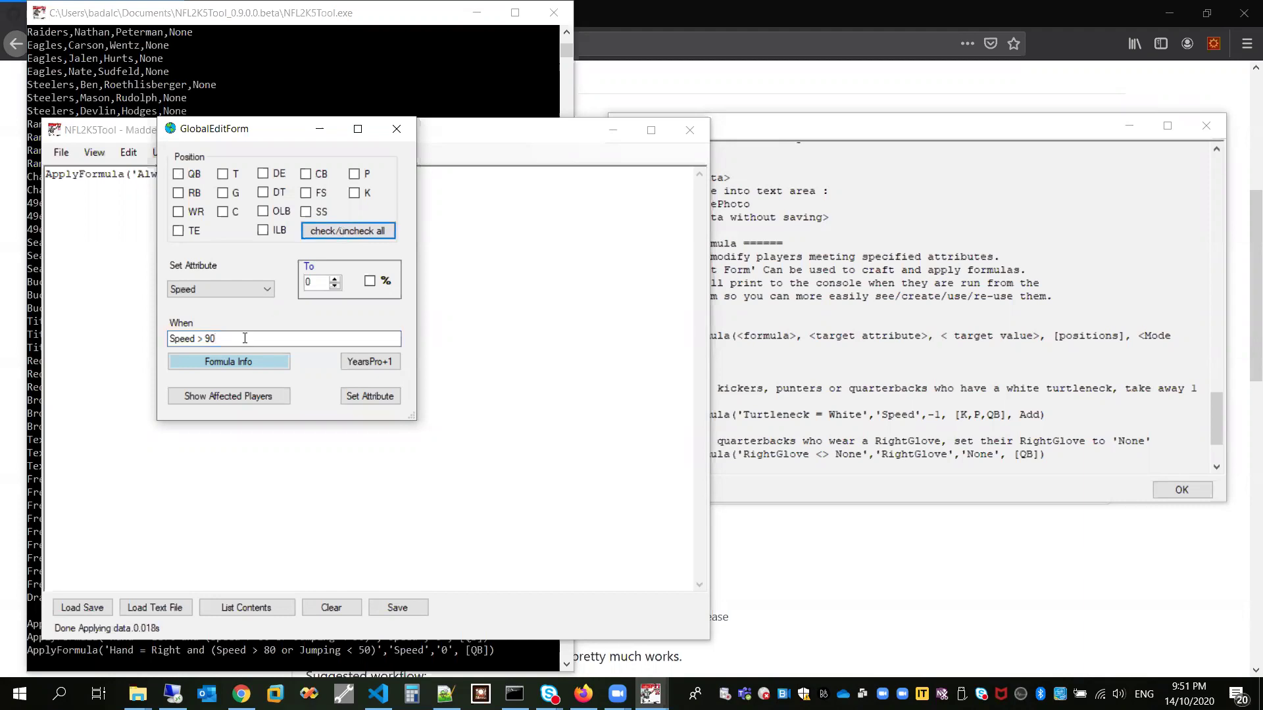
Set the condition to Always and the Speed value to 90 as a percentage
{"action": "key", "text": "Tab"}
{"action": "type", "text": "A"}
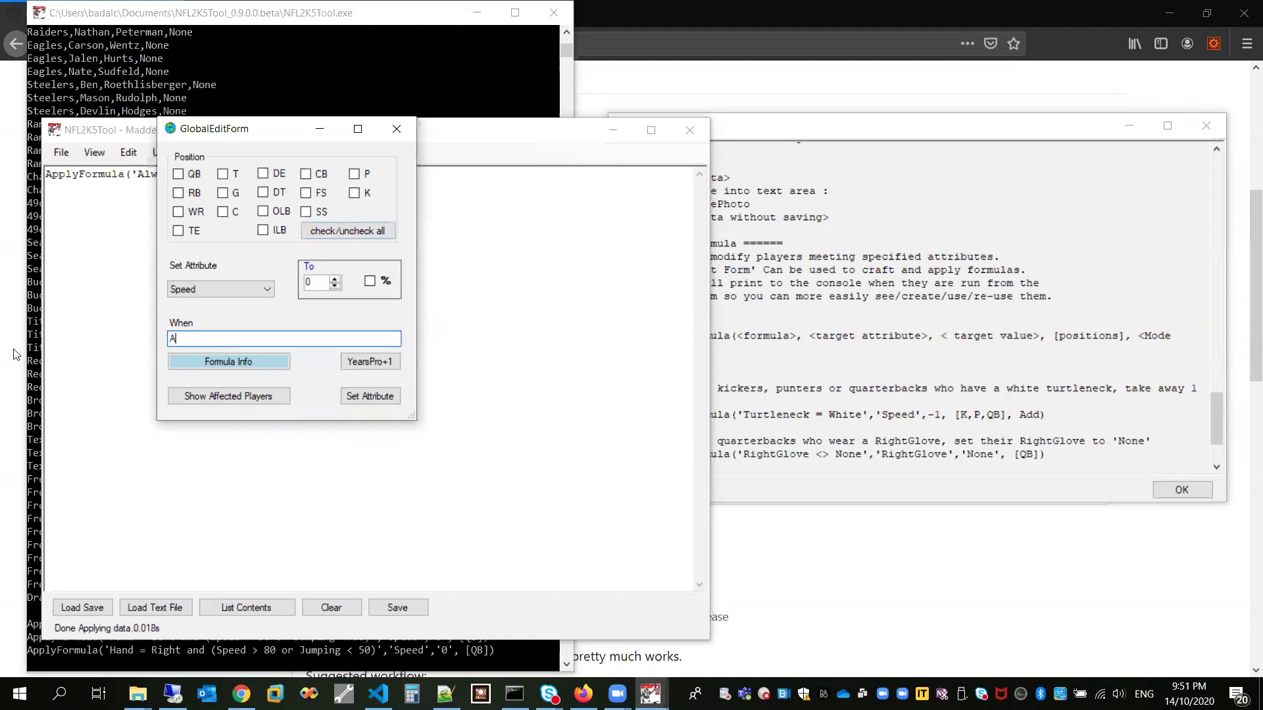
{"action": "type", "text": "lways"}
{"action": "left_click", "coordinate": [319, 285]}
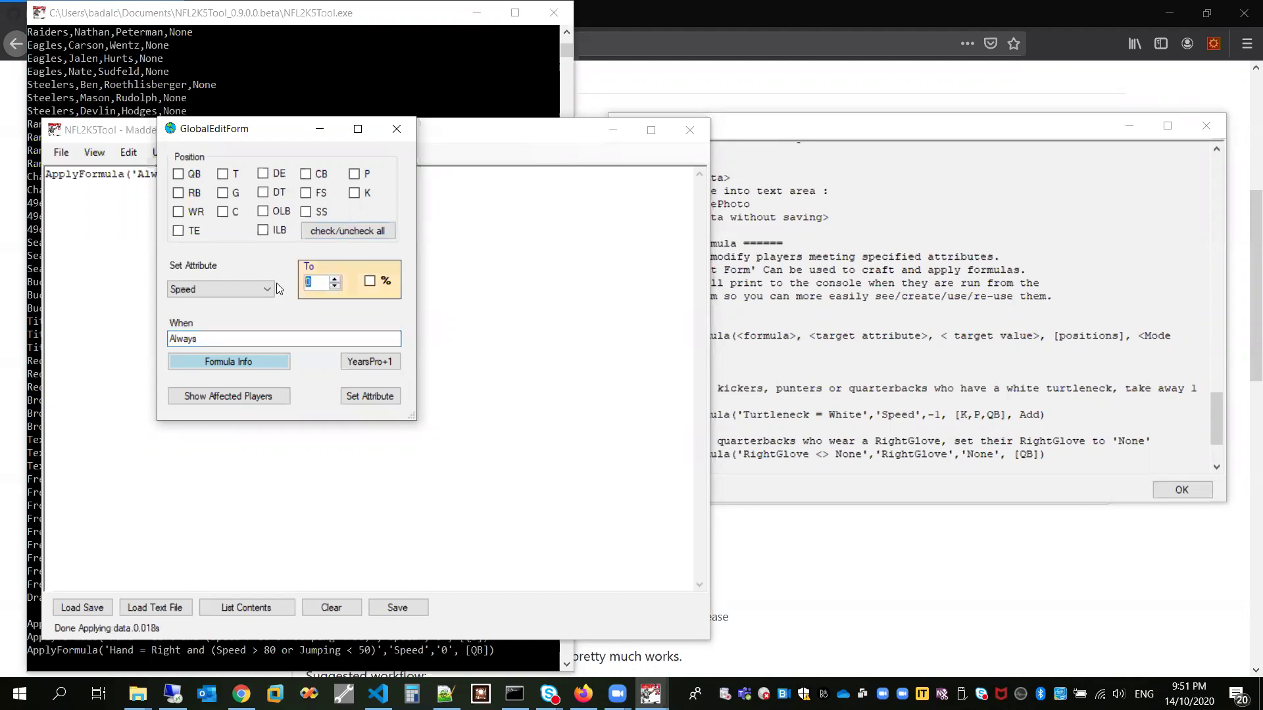
{"action": "type", "text": "8"}
{"action": "key", "text": "BackSpace"}
{"action": "type", "text": "90"}
{"action": "left_click", "coordinate": [375, 281]}
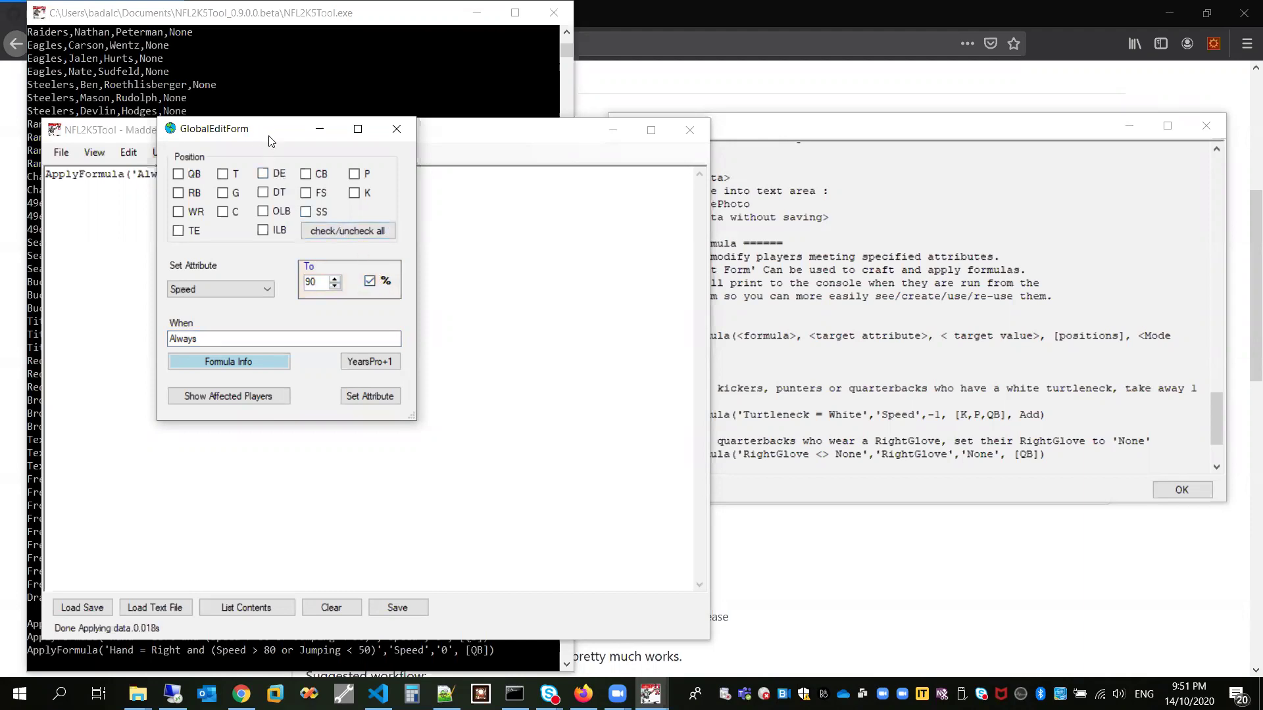
Select every position, preview the players affected by the 90 percent Speed formula, and close the list
{"action": "left_click_drag", "start_coordinate": [270, 140], "coordinate": [379, 152]}
{"action": "left_click", "coordinate": [490, 242]}
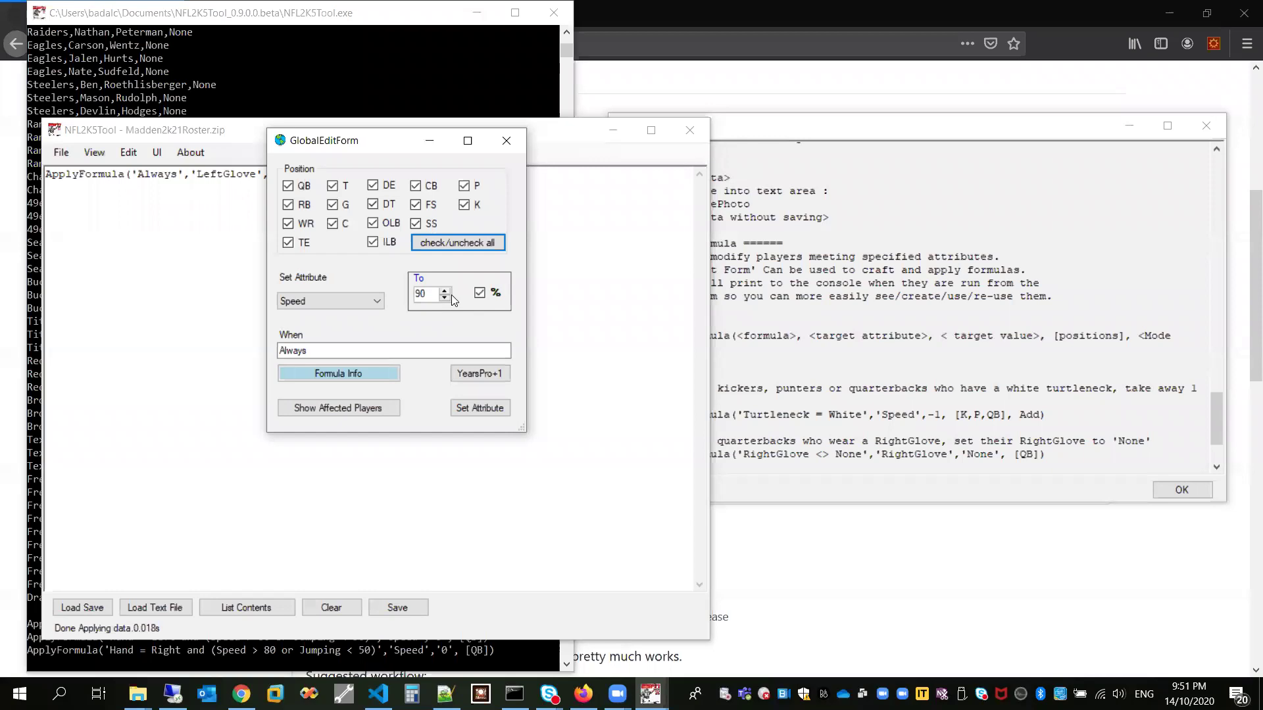
{"action": "left_click", "coordinate": [354, 407]}
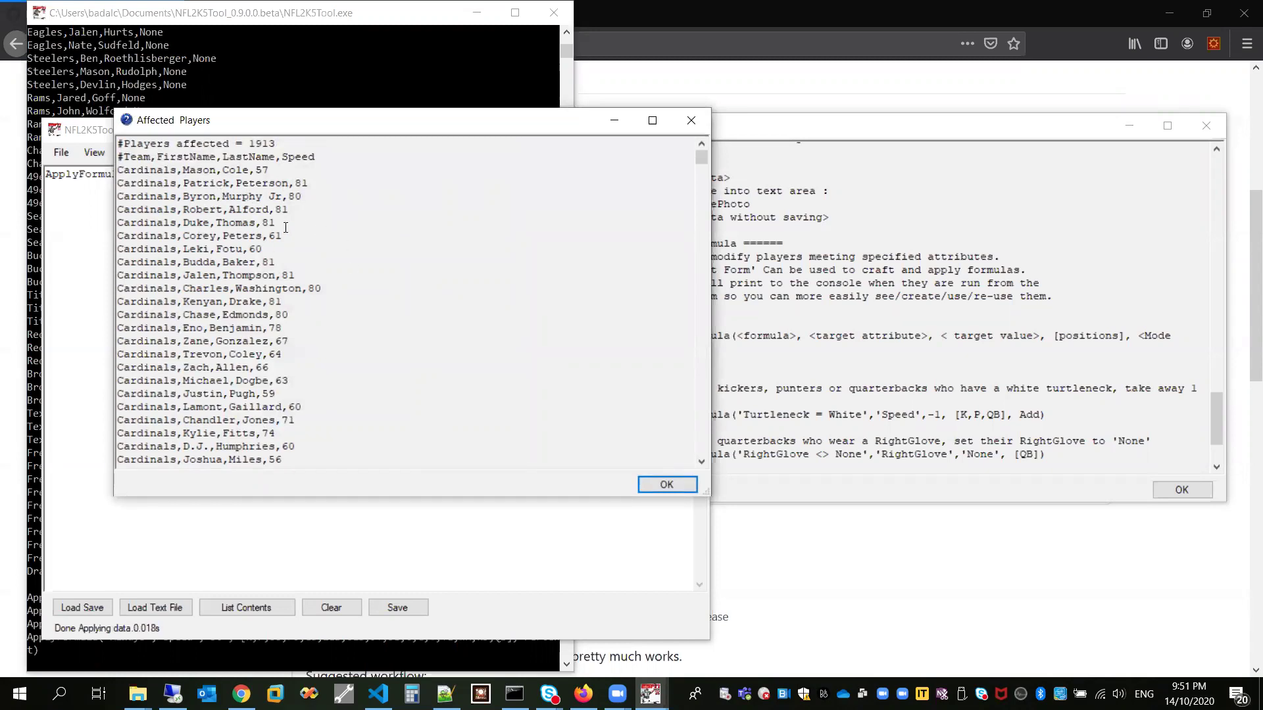
{"action": "left_click", "coordinate": [698, 124]}
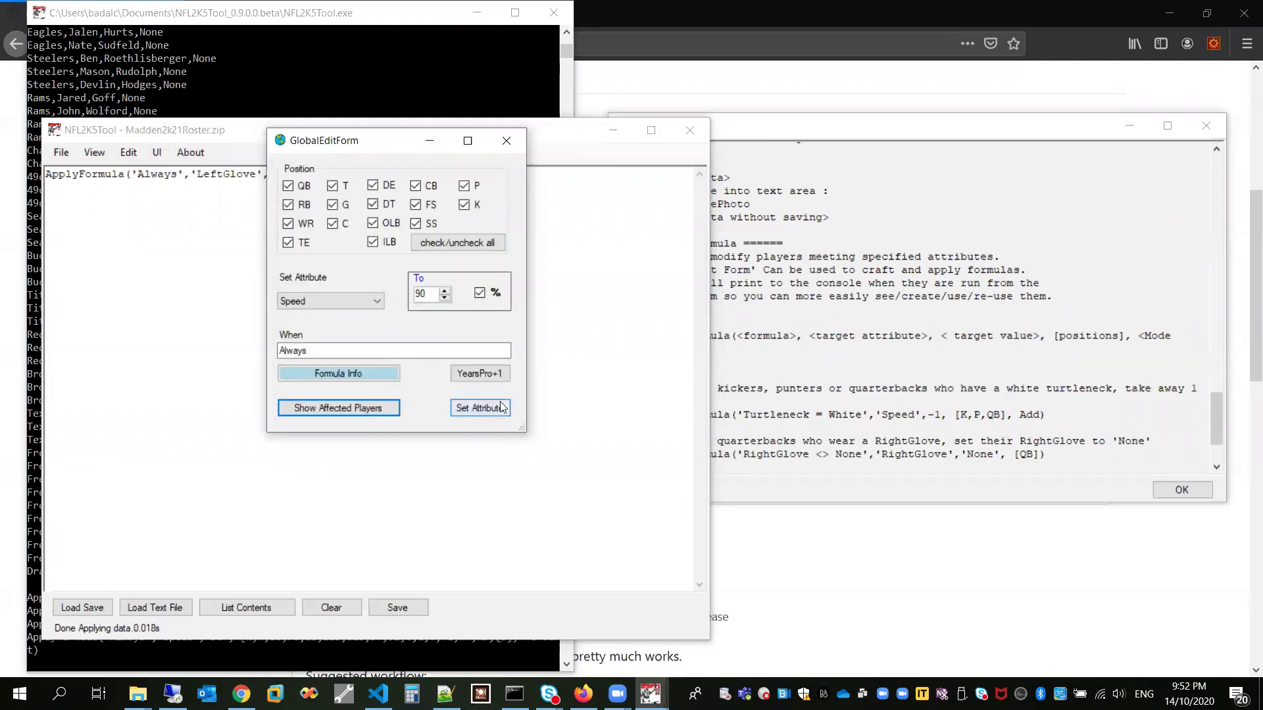
{"action": "left_click", "coordinate": [500, 407]}
Bring the console forward and examine the condition part of the ApplyFormula commands printed by the Global Editor
{"action": "left_click", "coordinate": [290, 30]}
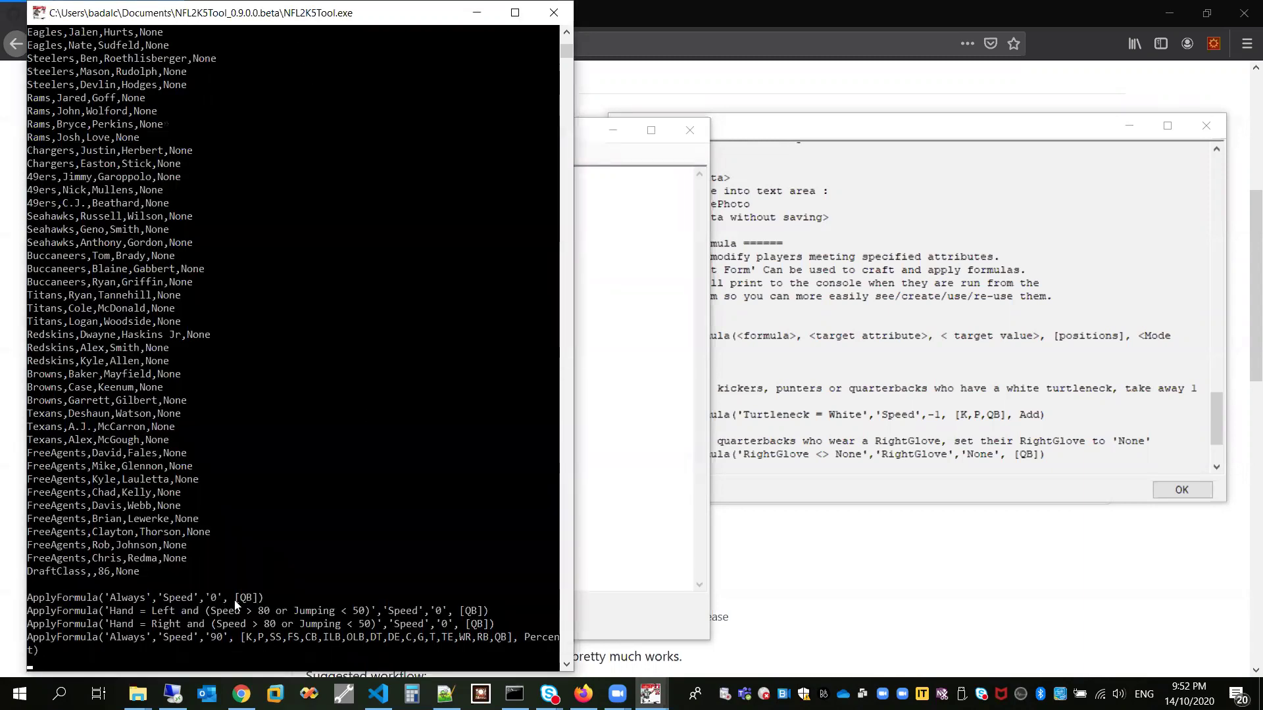
{"action": "scroll", "coordinate": [231, 608], "scroll_direction": "down", "scroll_amount": 1}
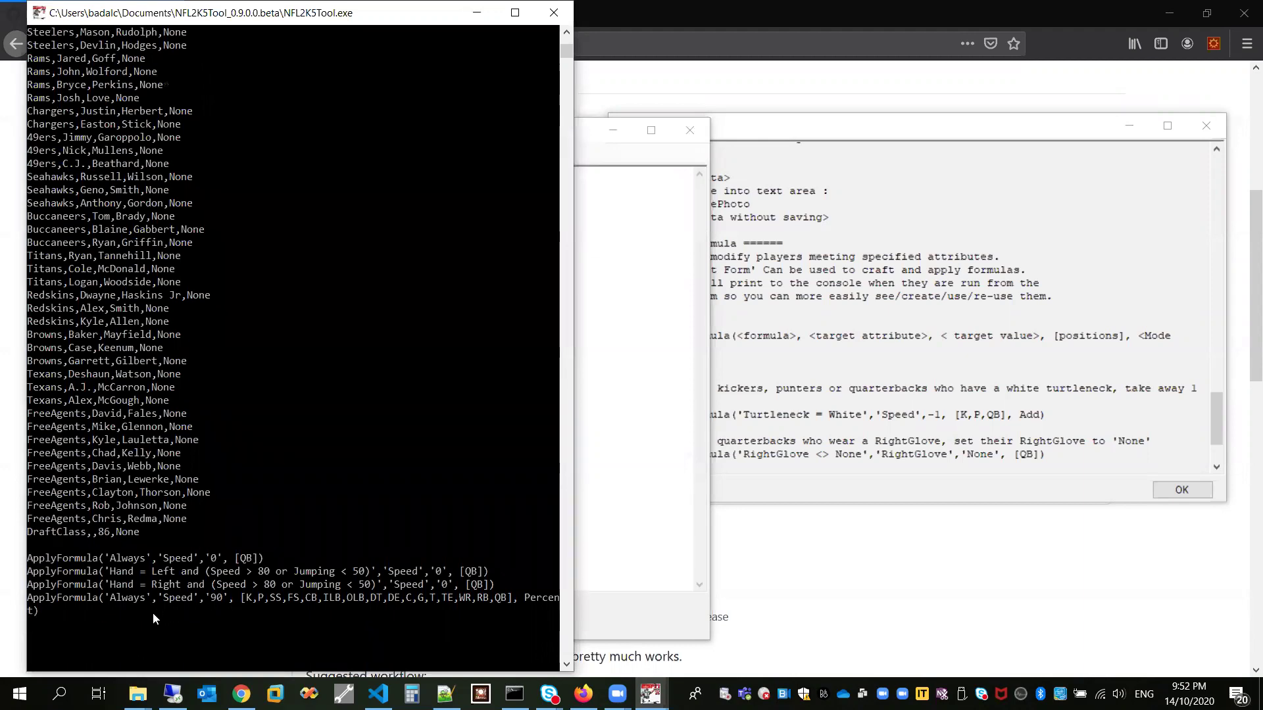
{"action": "scroll", "coordinate": [195, 601], "scroll_direction": "down", "scroll_amount": 1}
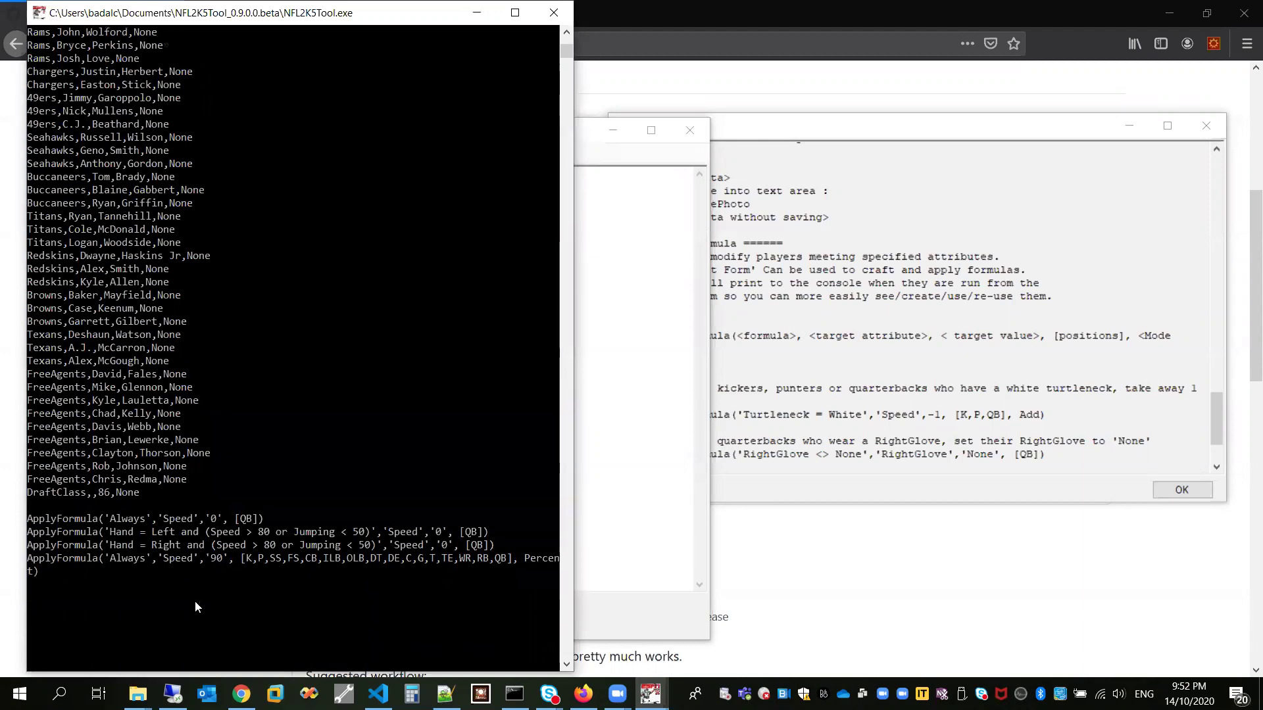
{"action": "scroll", "coordinate": [186, 585], "scroll_direction": "down", "scroll_amount": 1}
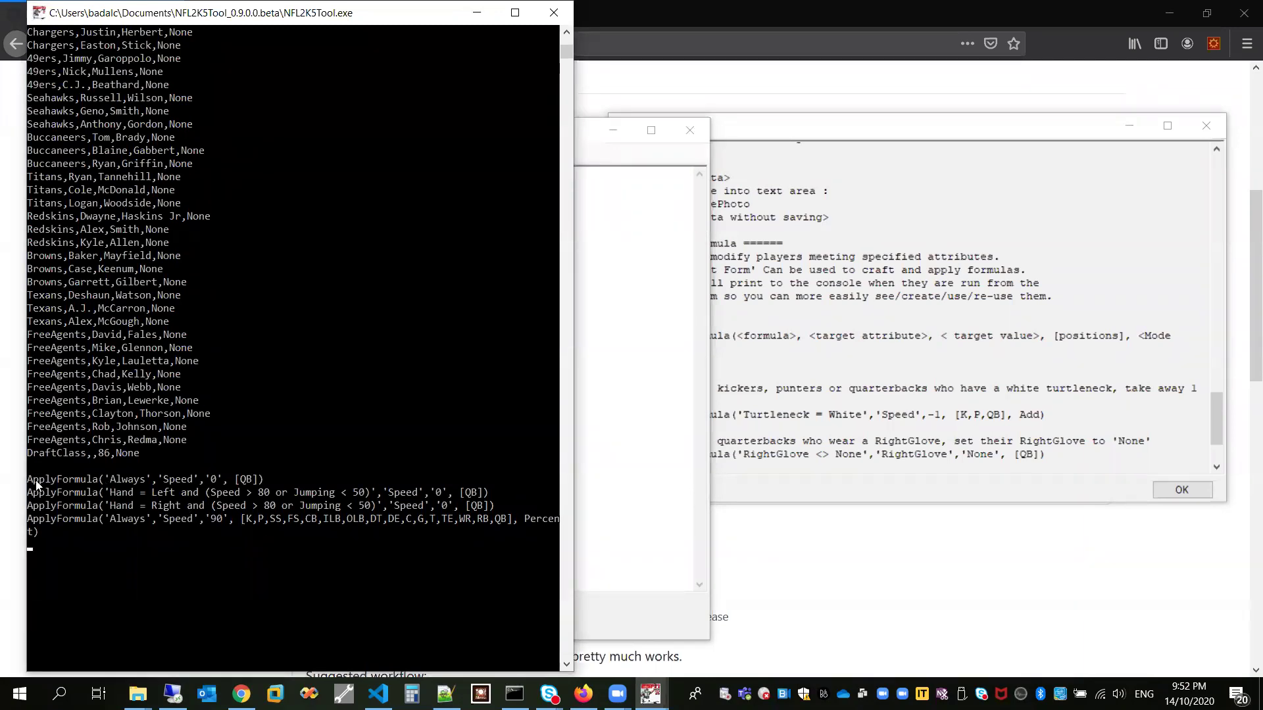
{"action": "left_click", "coordinate": [108, 480]}
{"action": "left_click_drag", "start_coordinate": [145, 480], "coordinate": [372, 496]}
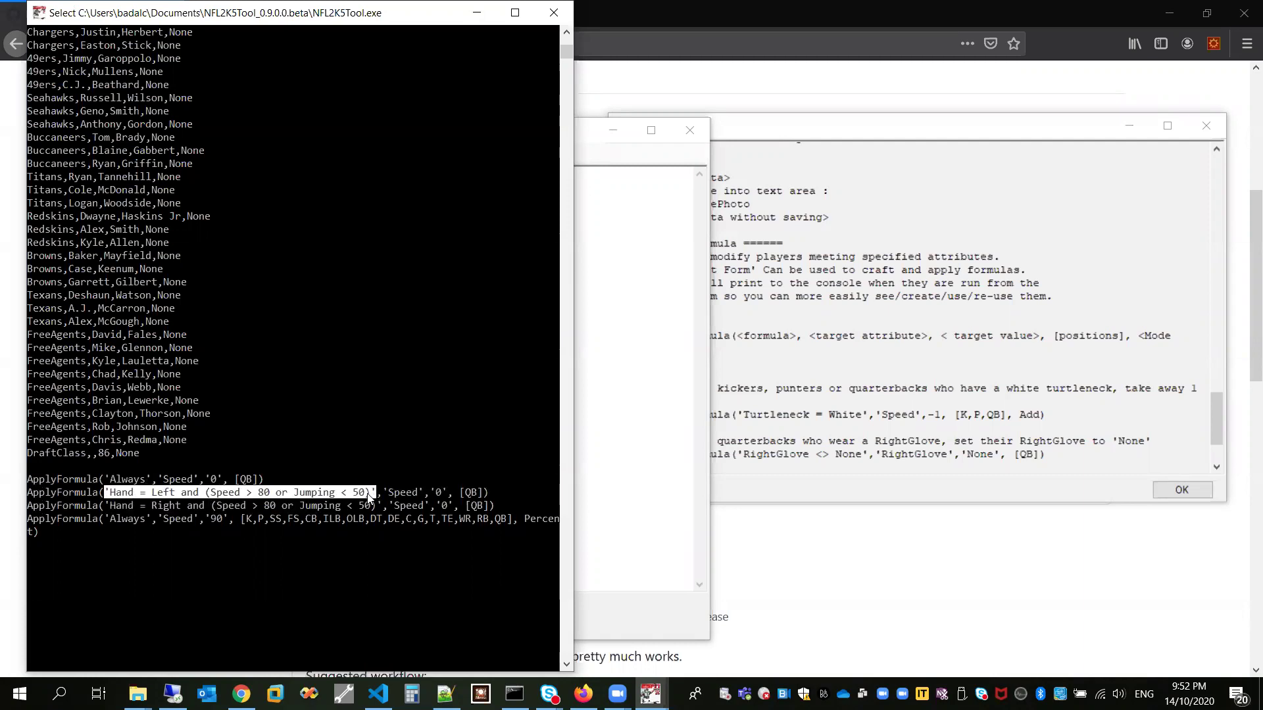
{"action": "left_click", "coordinate": [366, 493]}
{"action": "left_click", "coordinate": [272, 494]}
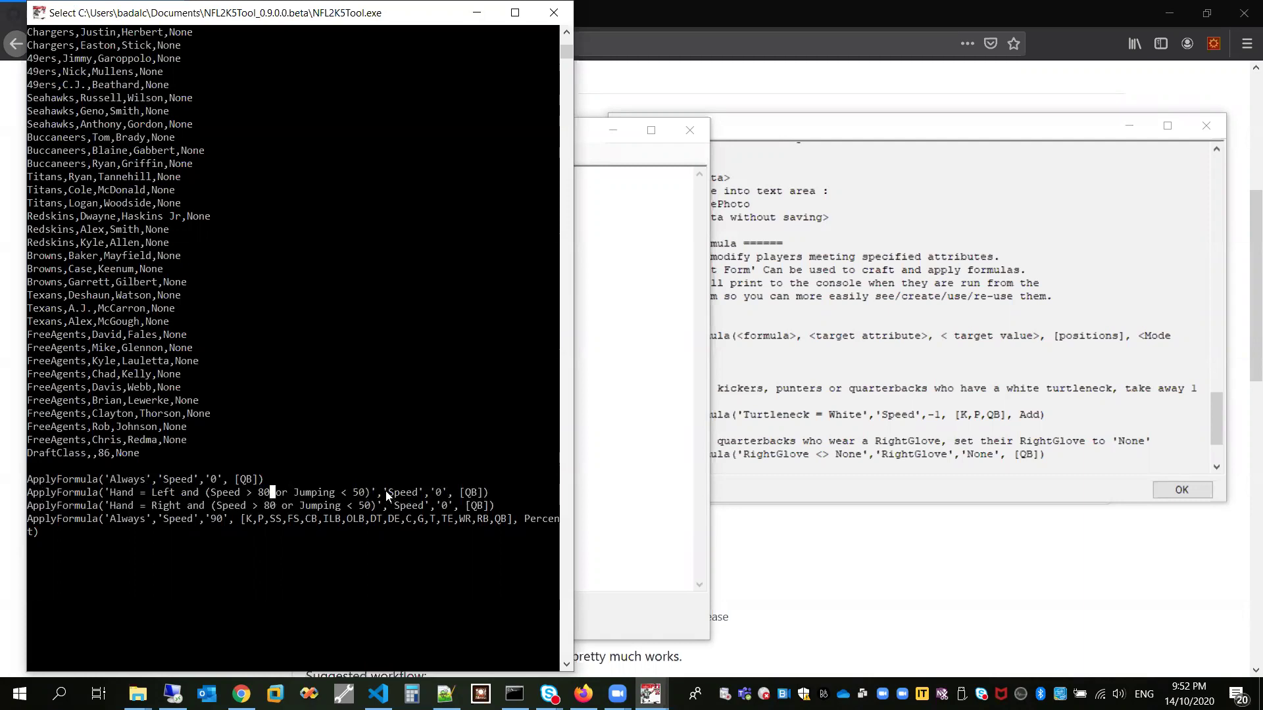
Examine the attribute, value and position list in the printed commands, and widen the console to fit the percent command on one line
{"action": "left_click_drag", "start_coordinate": [385, 491], "coordinate": [421, 498]}
{"action": "left_click_drag", "start_coordinate": [433, 491], "coordinate": [443, 496]}
{"action": "key", "text": "Down"}
{"action": "key", "text": "Down"}
{"action": "left_click_drag", "start_coordinate": [241, 521], "coordinate": [507, 524]}
{"action": "left_click", "coordinate": [508, 524]}
{"action": "left_click_drag", "start_coordinate": [627, 529], "coordinate": [646, 532]}
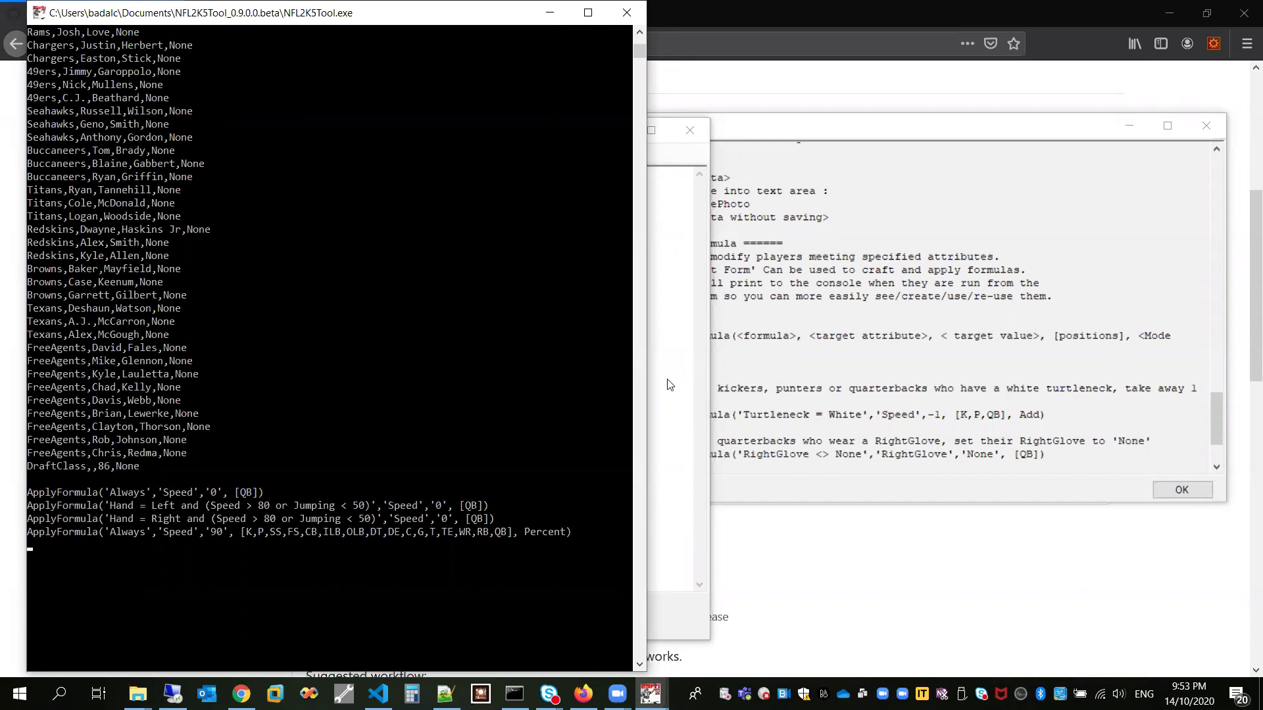
Return to the Global Editor, run YearsPro+1 for all positions, and close the affected players list
{"action": "left_click", "coordinate": [702, 372]}
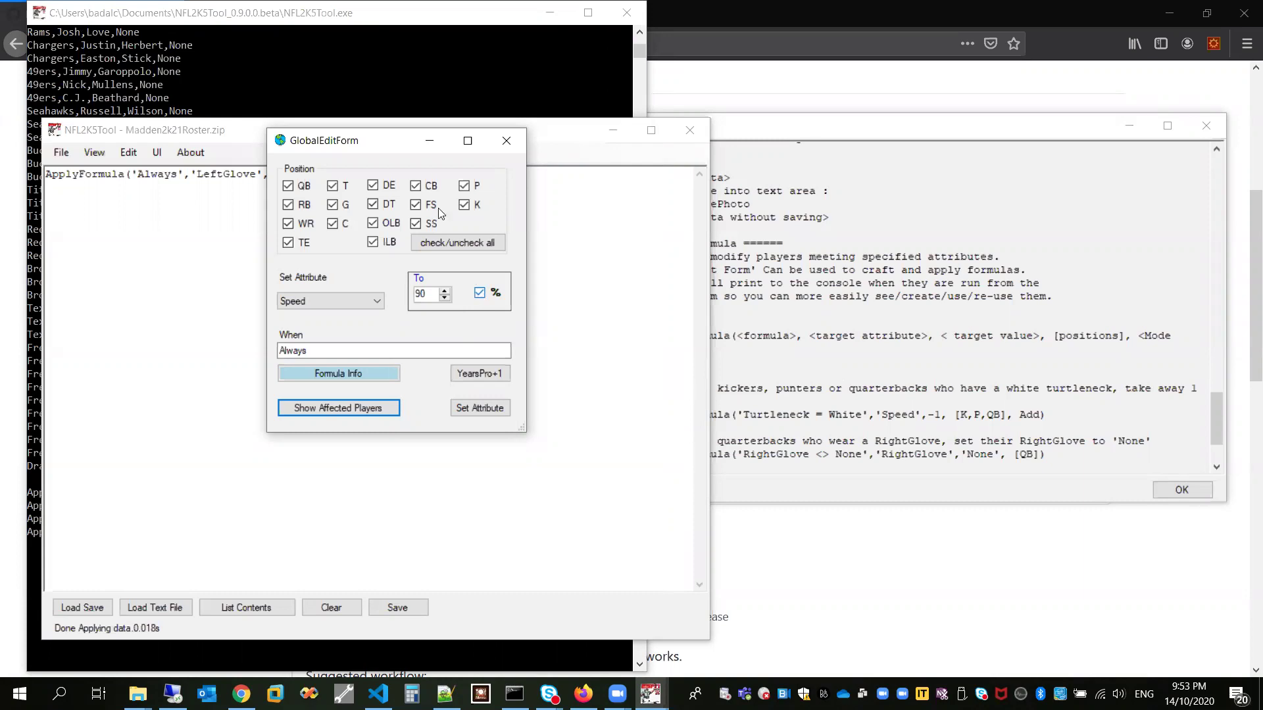
{"action": "left_click_drag", "start_coordinate": [355, 143], "coordinate": [501, 144]}
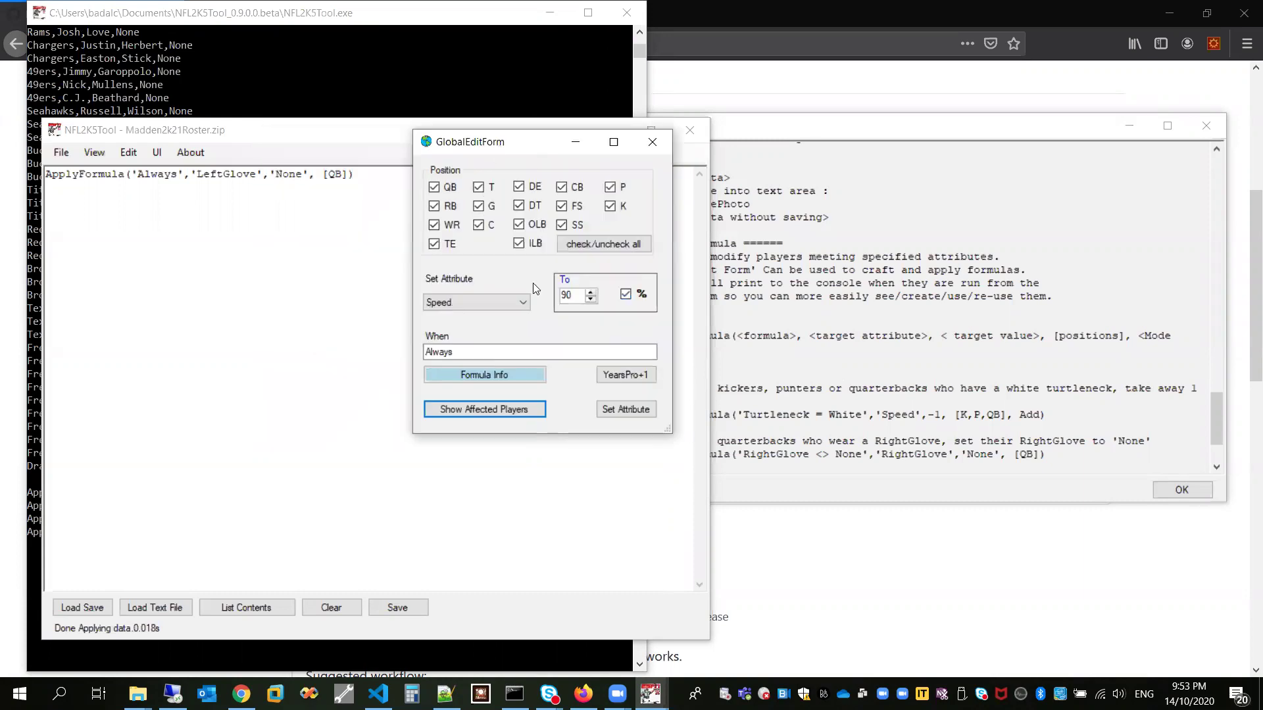
{"action": "left_click", "coordinate": [628, 380]}
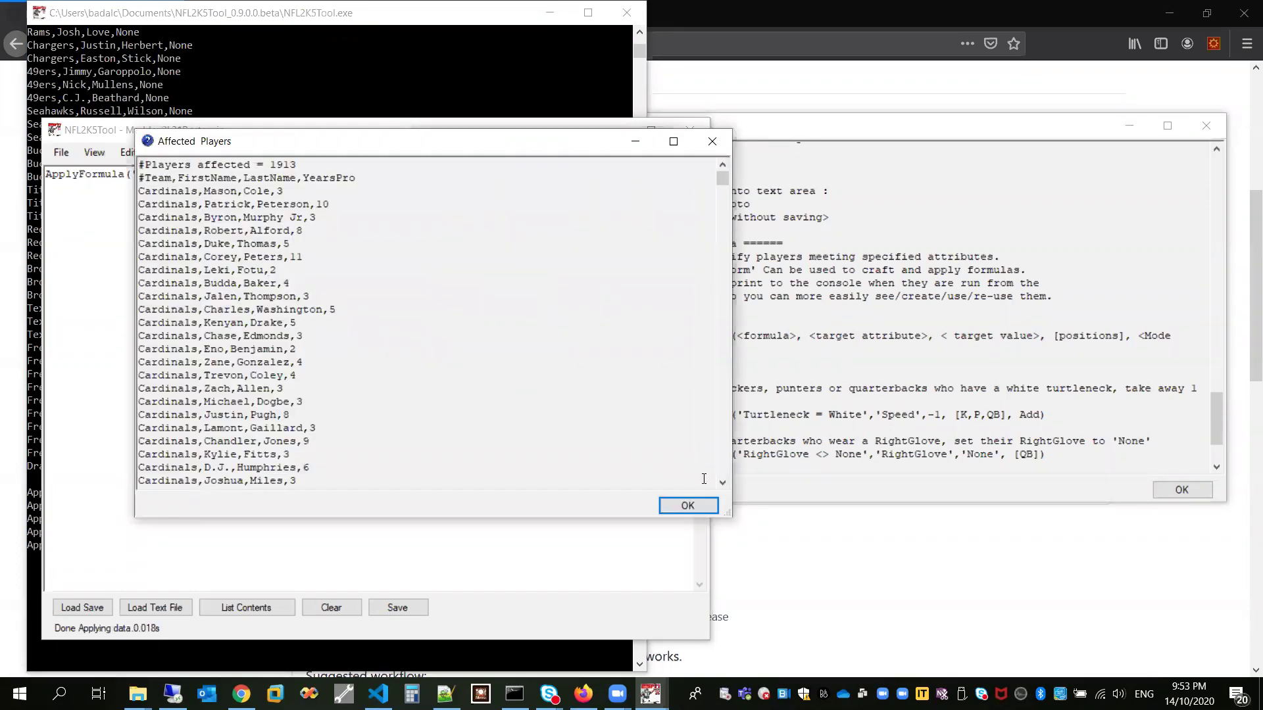
{"action": "left_click", "coordinate": [701, 505]}
Review the YearsPro command printed in the console with Add mode, and return to the Global Editor
{"action": "left_click", "coordinate": [321, 27]}
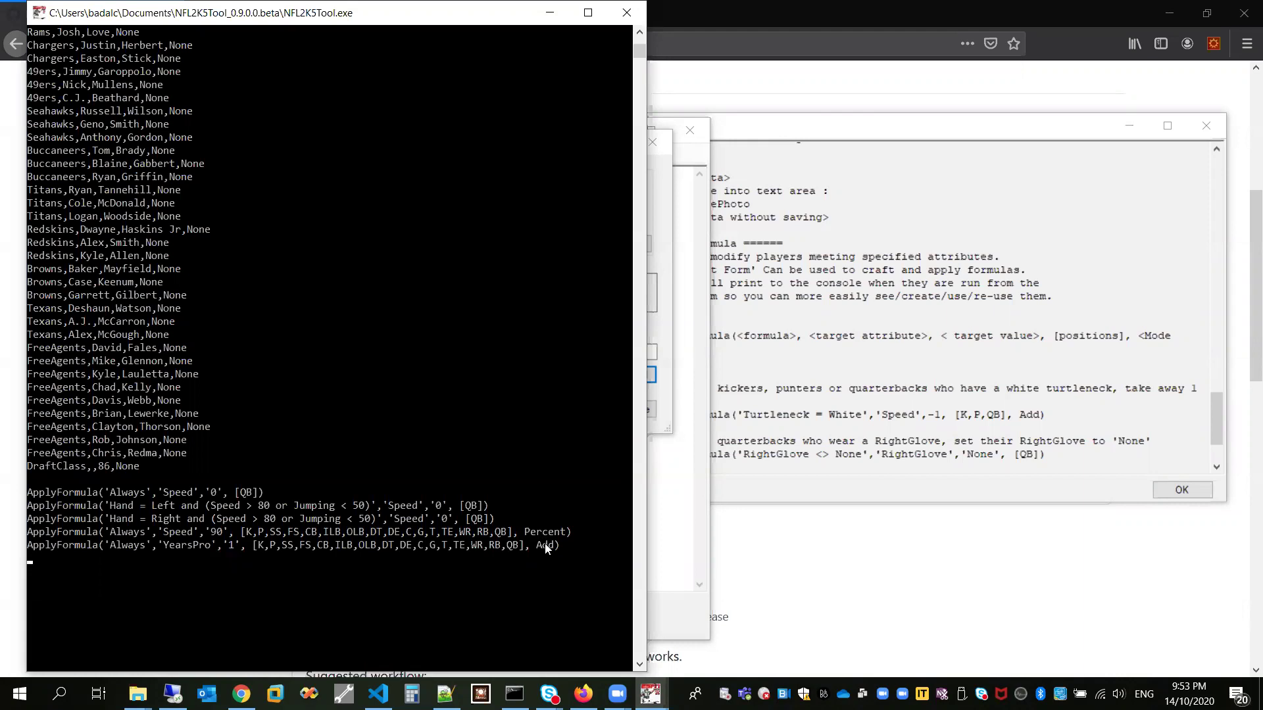
{"action": "left_click", "coordinate": [665, 268]}
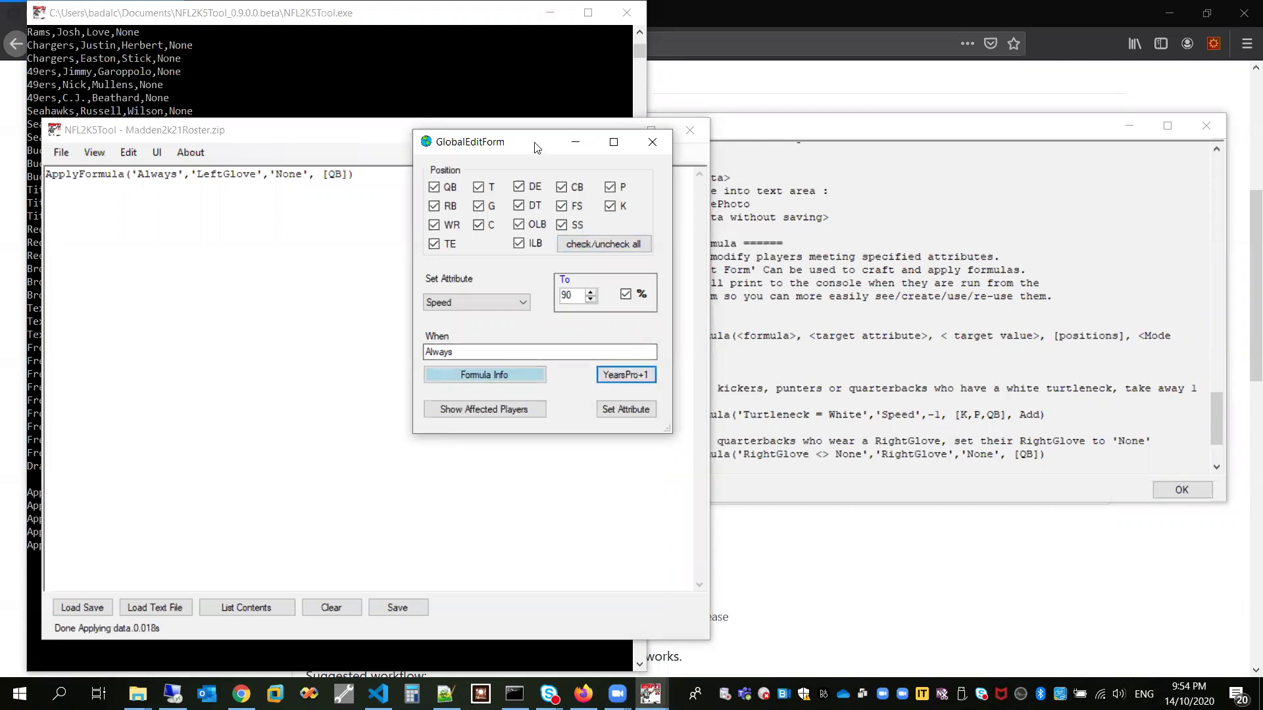
{"action": "left_click_drag", "start_coordinate": [535, 147], "coordinate": [479, 160]}
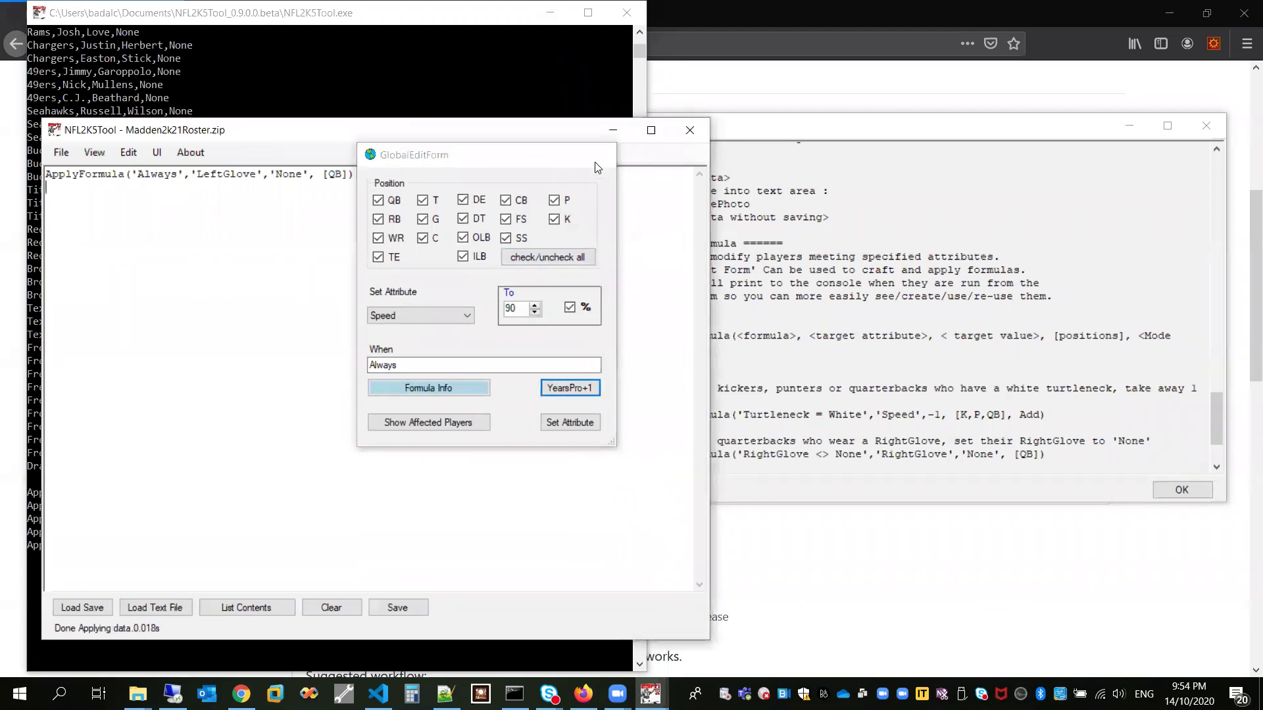
Leave the Global Editor, review the ApplyFormula syntax and remaining examples in the Text Commands help, and close the help window
{"action": "left_click", "coordinate": [577, 141]}
{"action": "left_click", "coordinate": [1013, 135]}
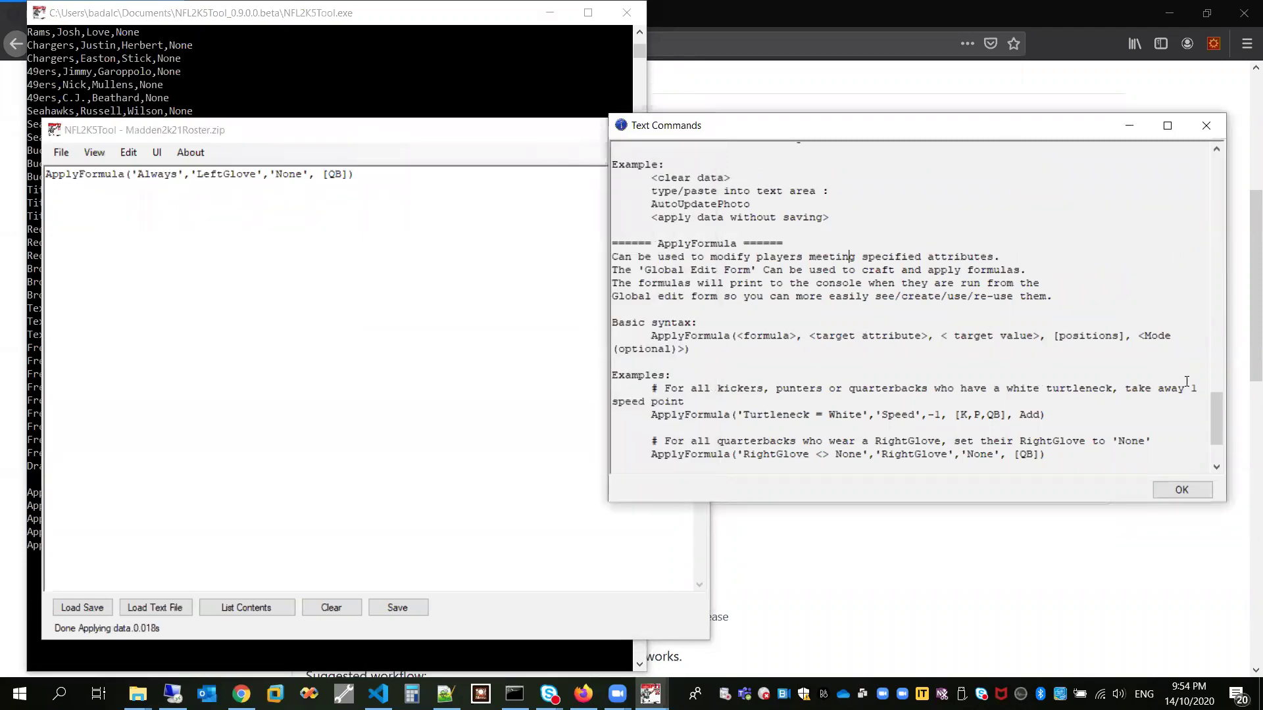
{"action": "left_click_drag", "start_coordinate": [1217, 415], "coordinate": [1214, 428]}
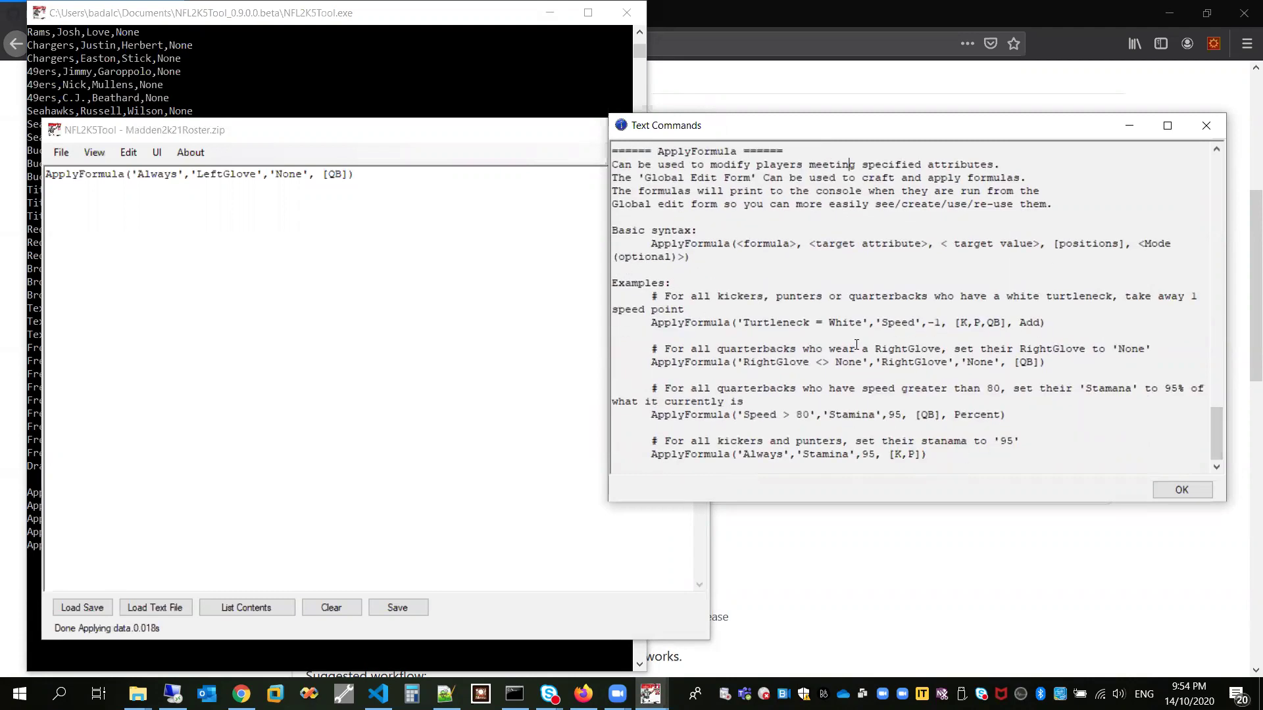
{"action": "left_click_drag", "start_coordinate": [939, 454], "coordinate": [742, 243]}
{"action": "left_click", "coordinate": [613, 269]}
{"action": "left_click_drag", "start_coordinate": [1214, 422], "coordinate": [1171, 175]}
{"action": "left_click", "coordinate": [1205, 125]}
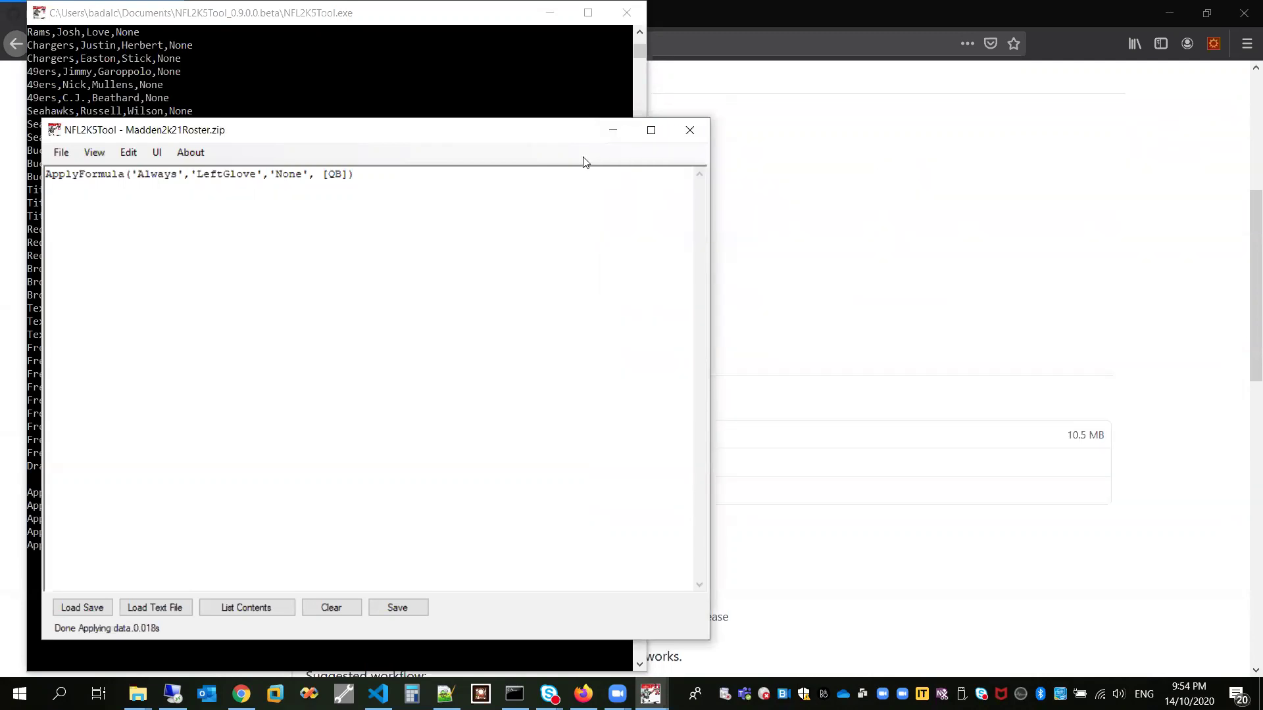
Clear the ApplyFormula command from the text area and list the contents of the loaded roster
{"action": "left_click_drag", "start_coordinate": [592, 118], "coordinate": [799, 92]}
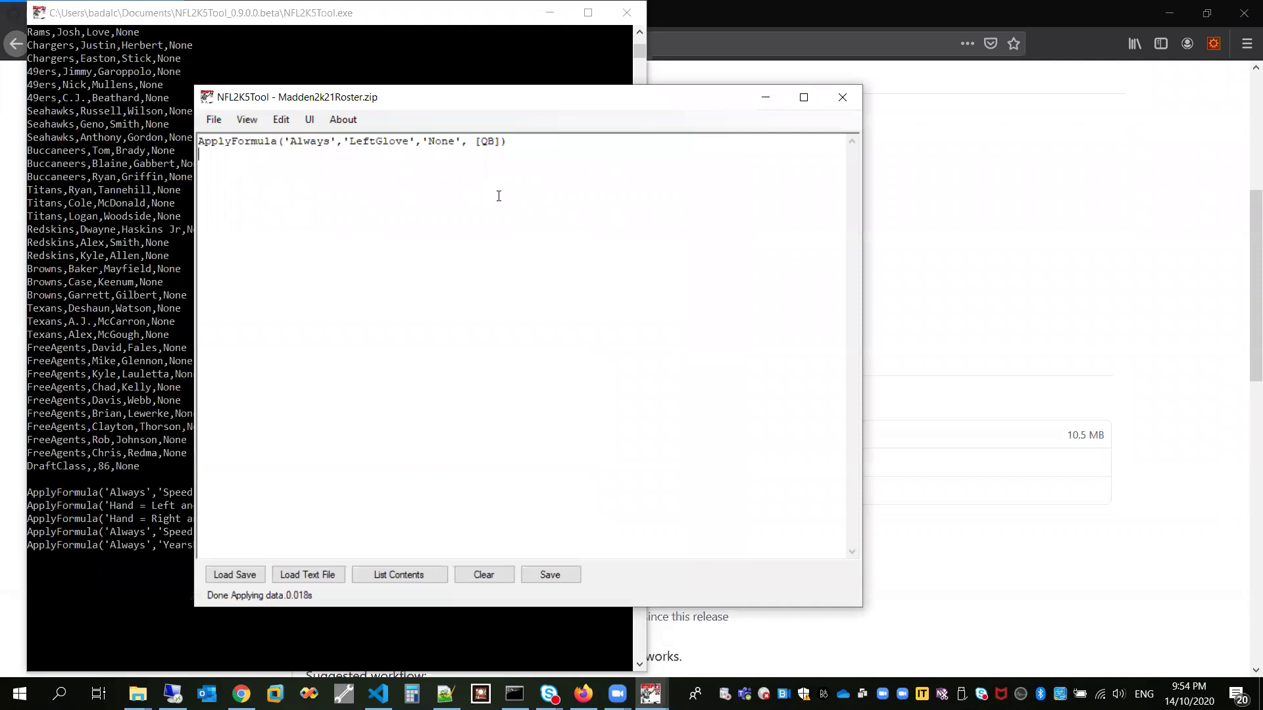
{"action": "left_click", "coordinate": [484, 575]}
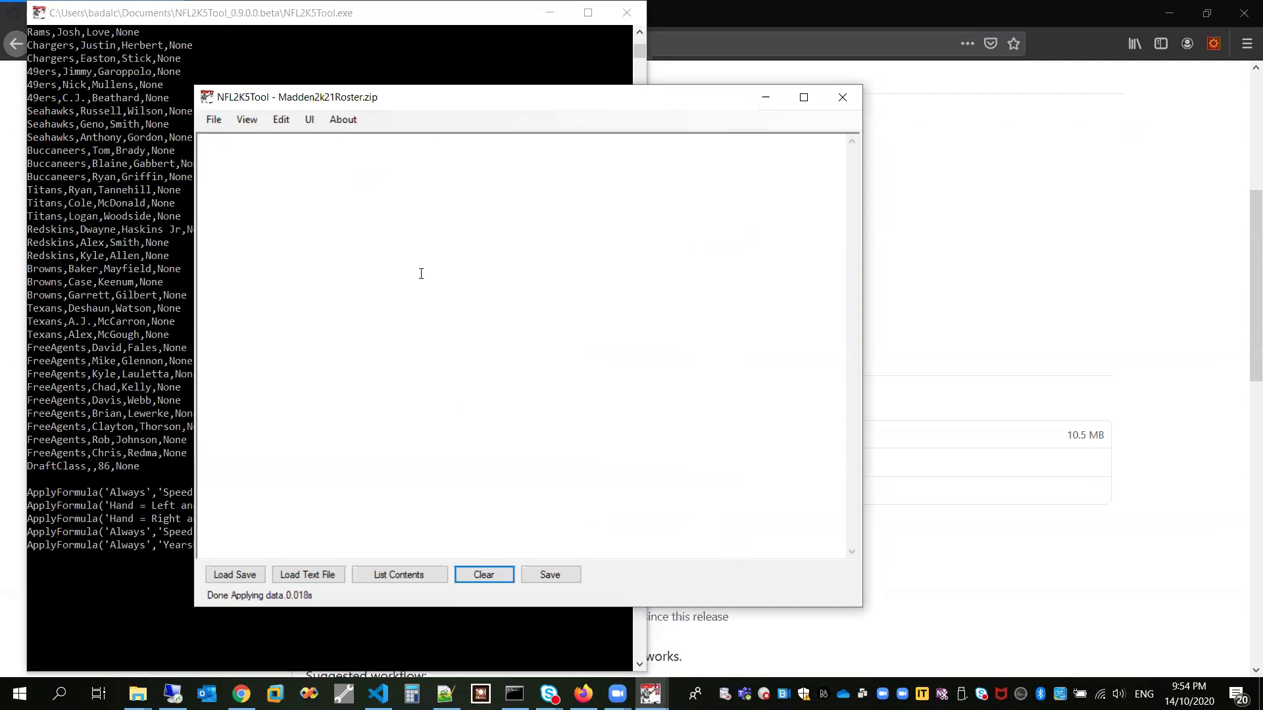
{"action": "left_click", "coordinate": [307, 123]}
{"action": "mouse_move", "coordinate": [298, 123]}
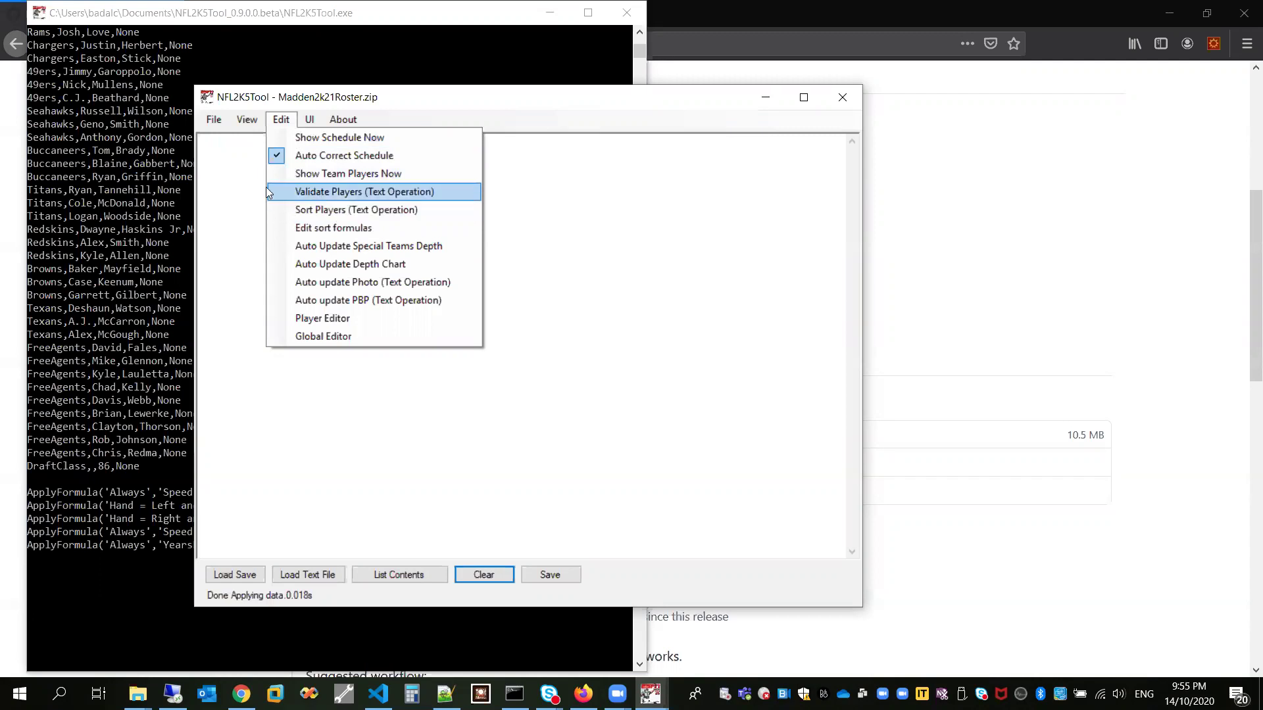
{"action": "left_click", "coordinate": [230, 181]}
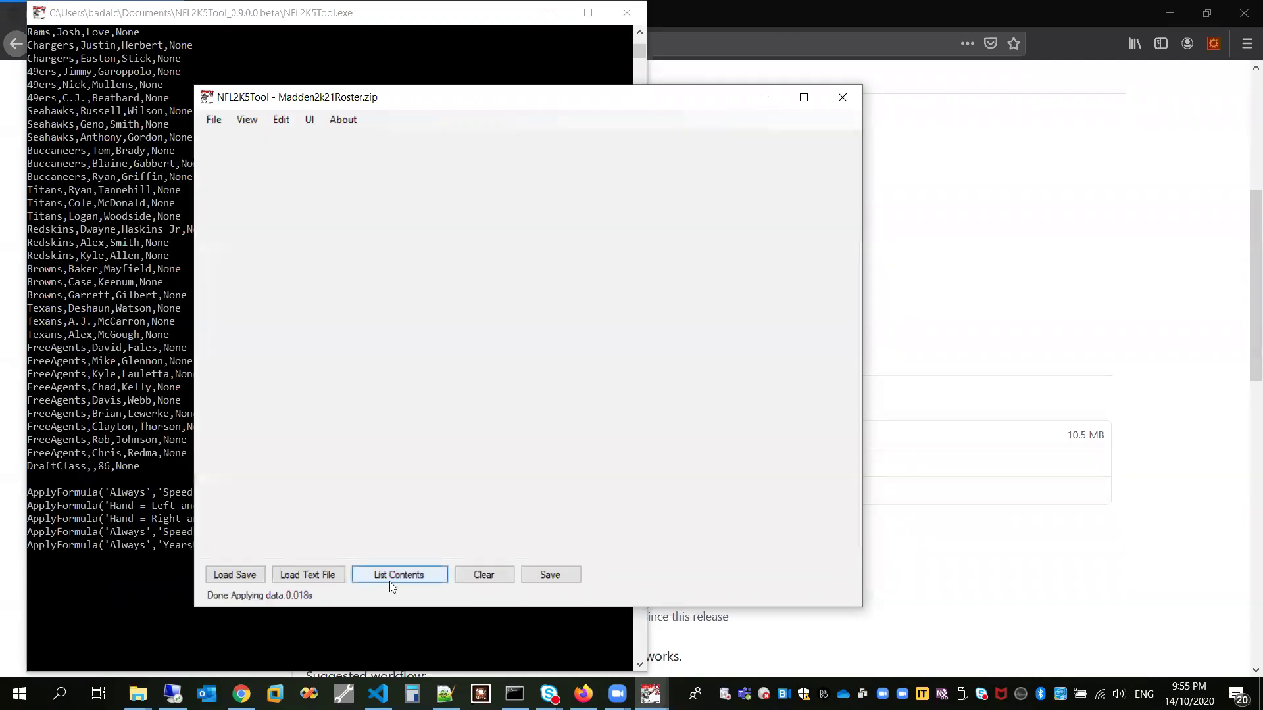
{"action": "left_click", "coordinate": [390, 581]}
Open the sort formulas for editing, and reposition and enlarge their window to fit all position formulas
{"action": "left_click", "coordinate": [282, 121]}
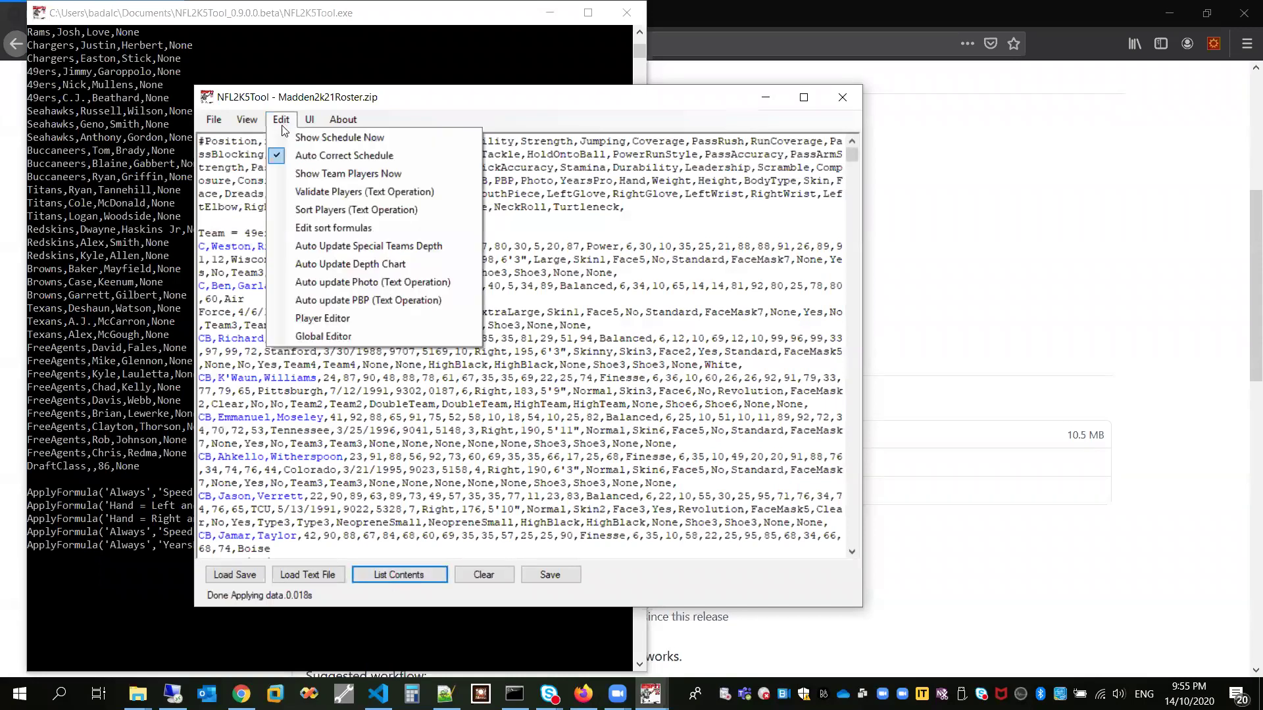
{"action": "left_click", "coordinate": [334, 226]}
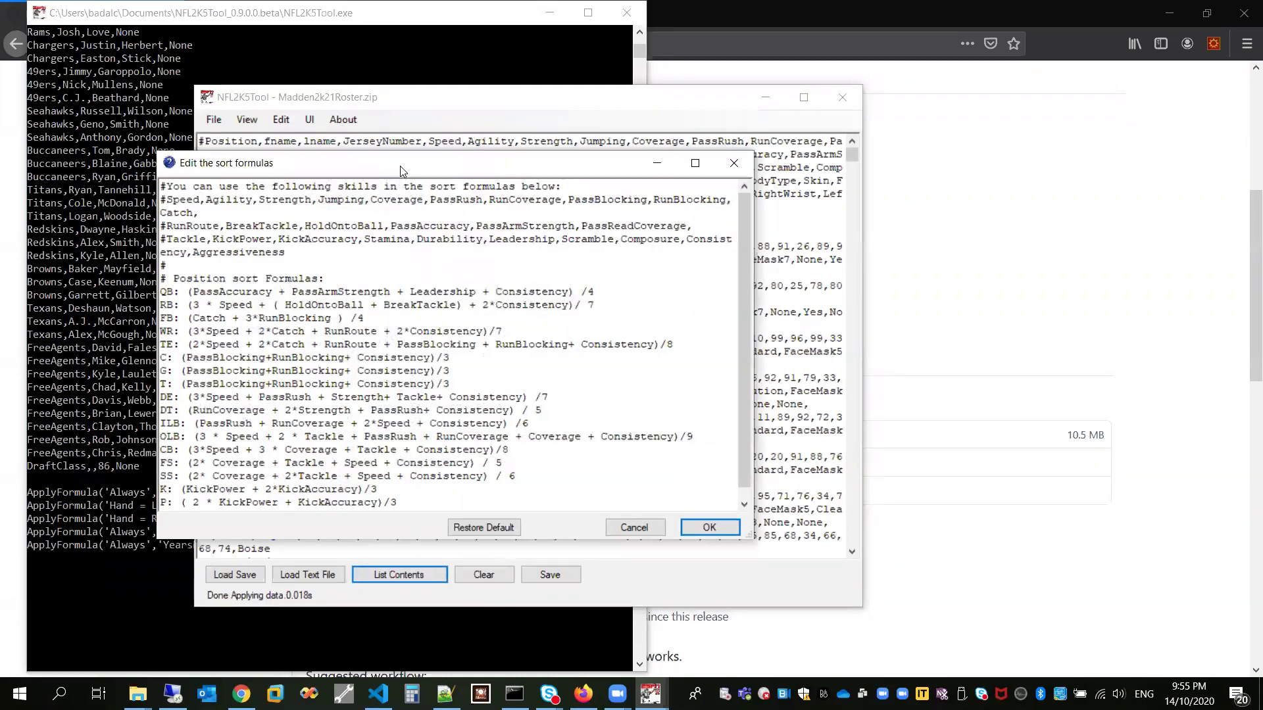
{"action": "left_click_drag", "start_coordinate": [402, 170], "coordinate": [734, 153]}
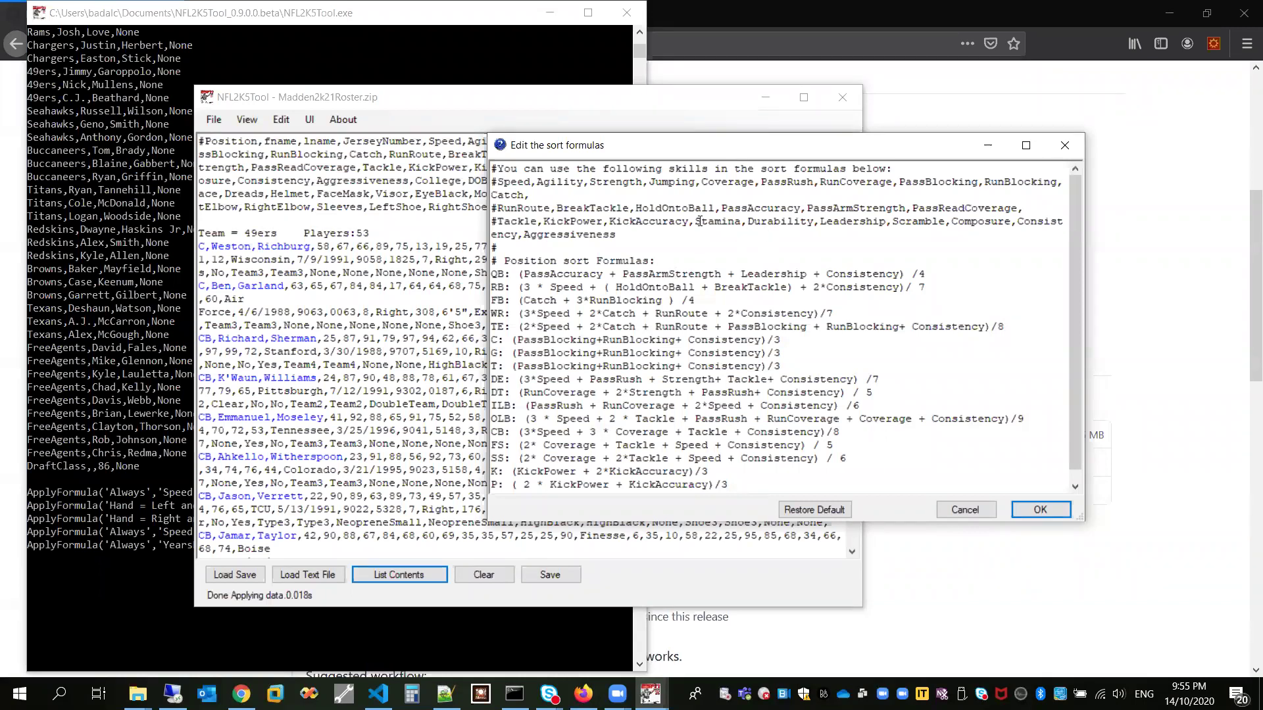
{"action": "left_click_drag", "start_coordinate": [705, 139], "coordinate": [632, 111]}
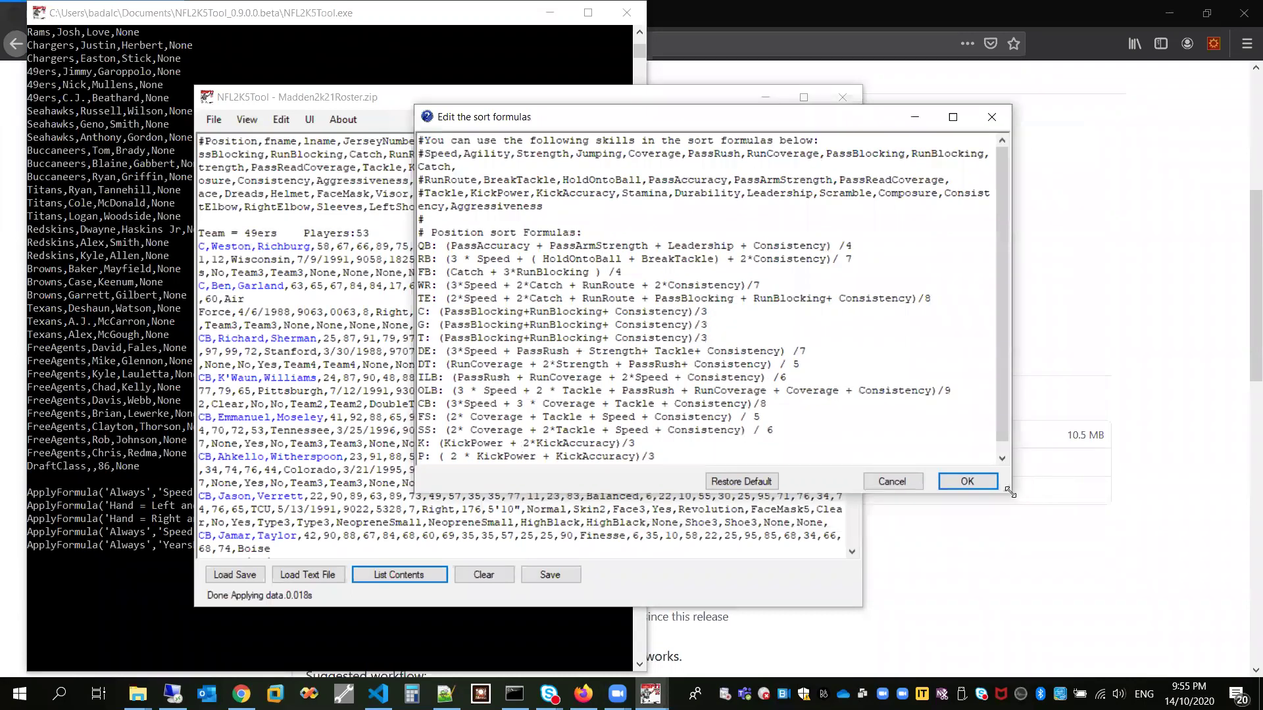
{"action": "left_click_drag", "start_coordinate": [1010, 493], "coordinate": [1065, 540]}
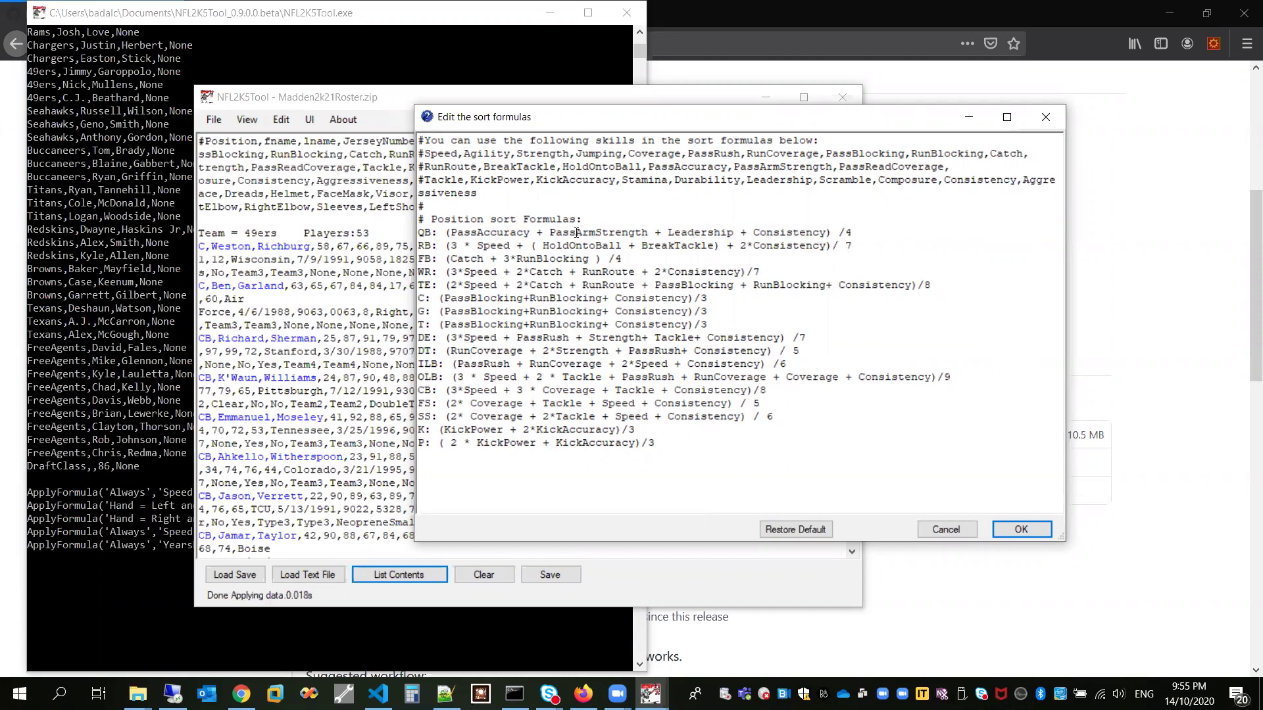
Examine the skills and divisor that make up the QB sort formula
{"action": "left_click_drag", "start_coordinate": [446, 235], "coordinate": [824, 234]}
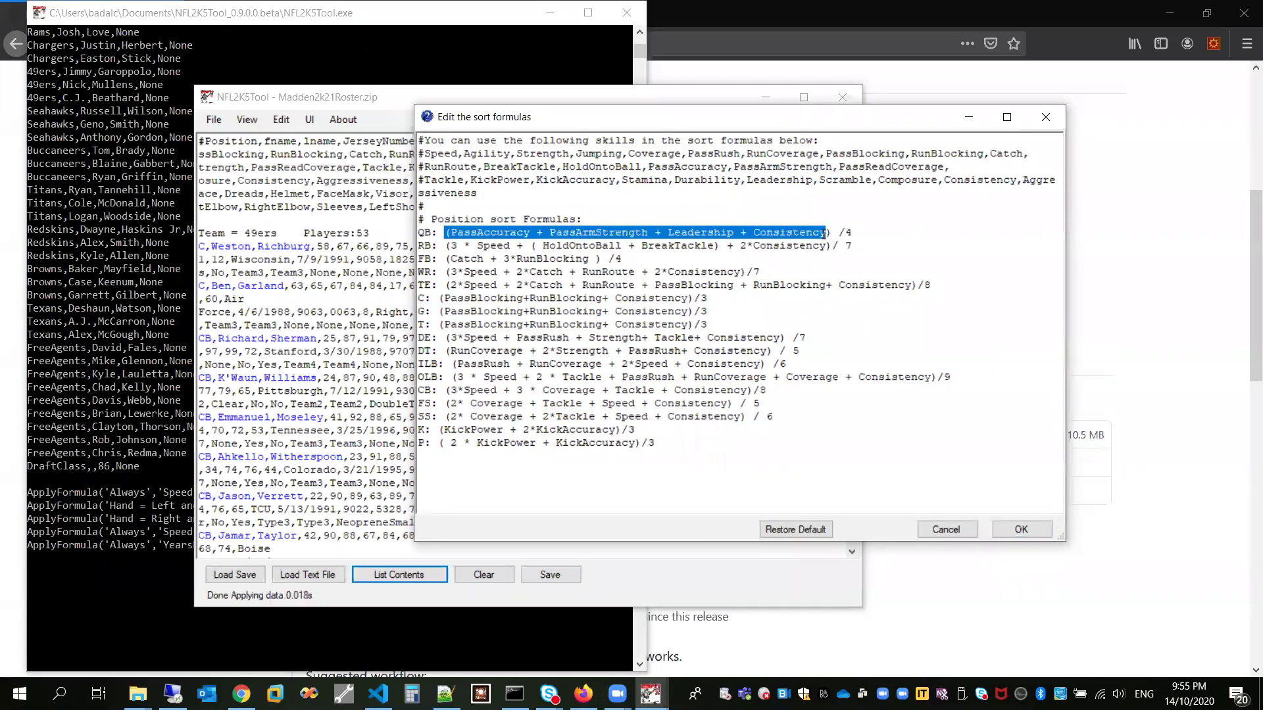
{"action": "left_click", "coordinate": [779, 230]}
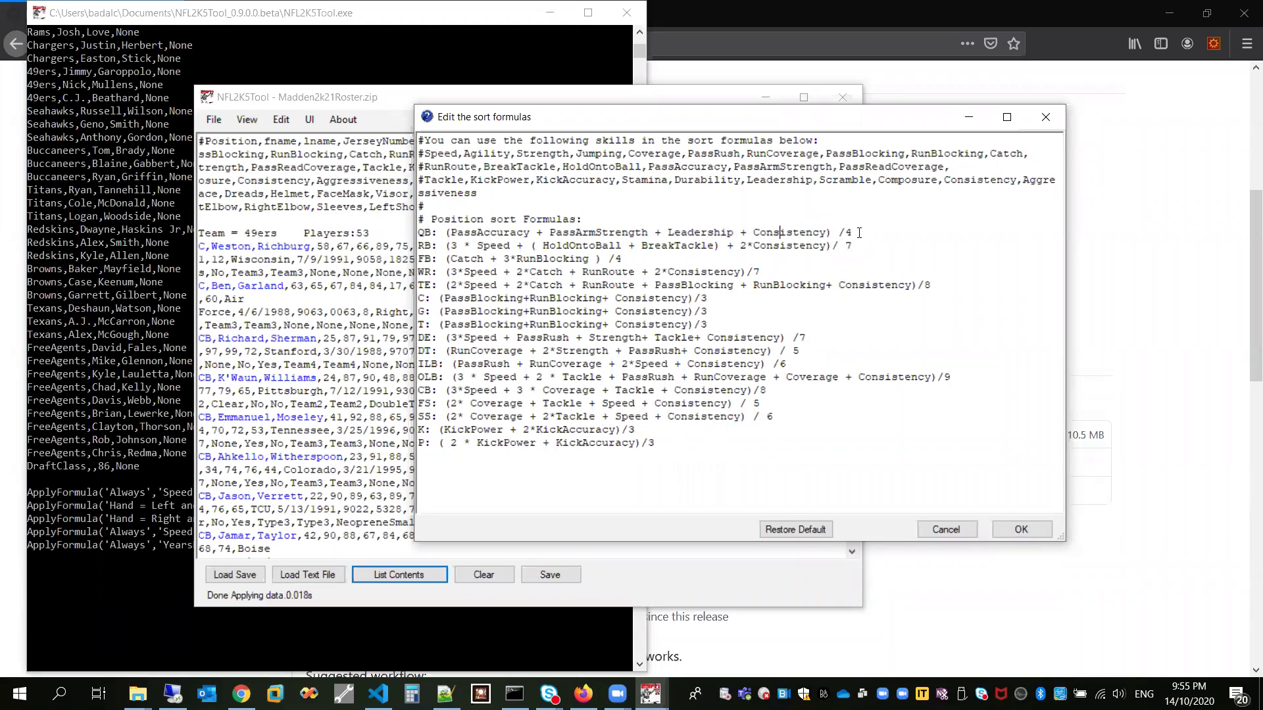
{"action": "left_click_drag", "start_coordinate": [855, 232], "coordinate": [475, 230]}
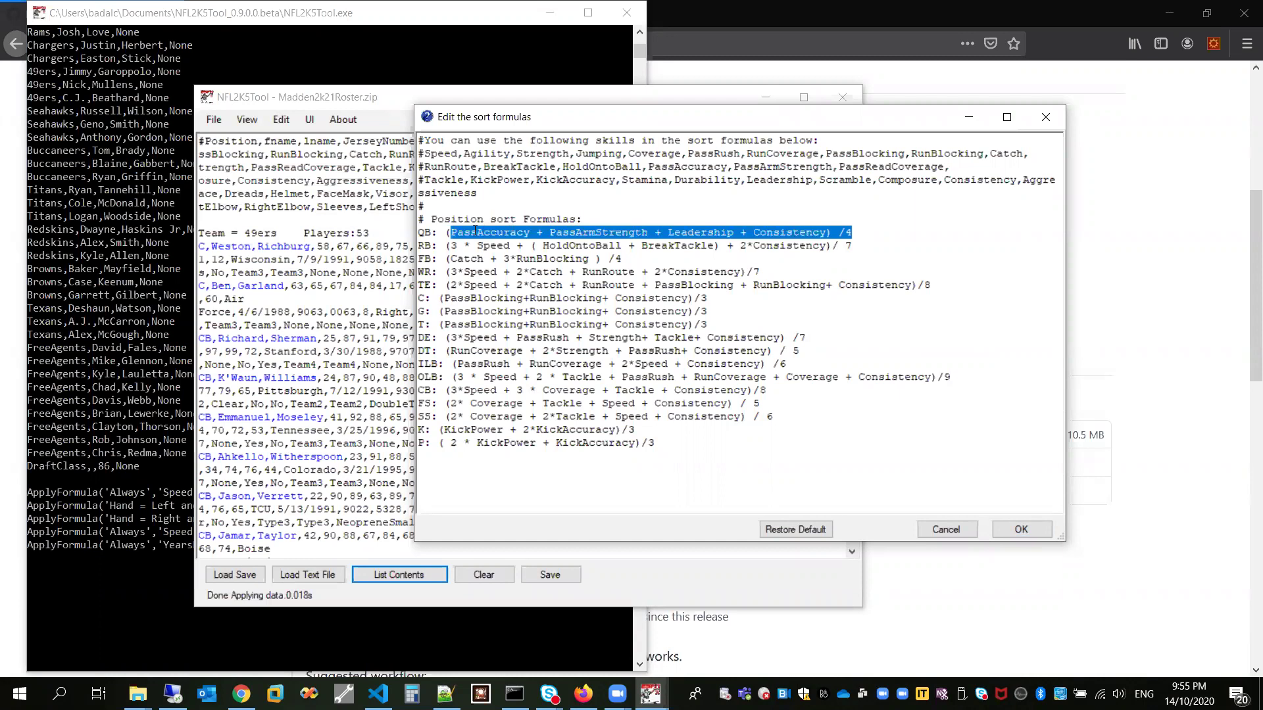
{"action": "left_click", "coordinate": [569, 232]}
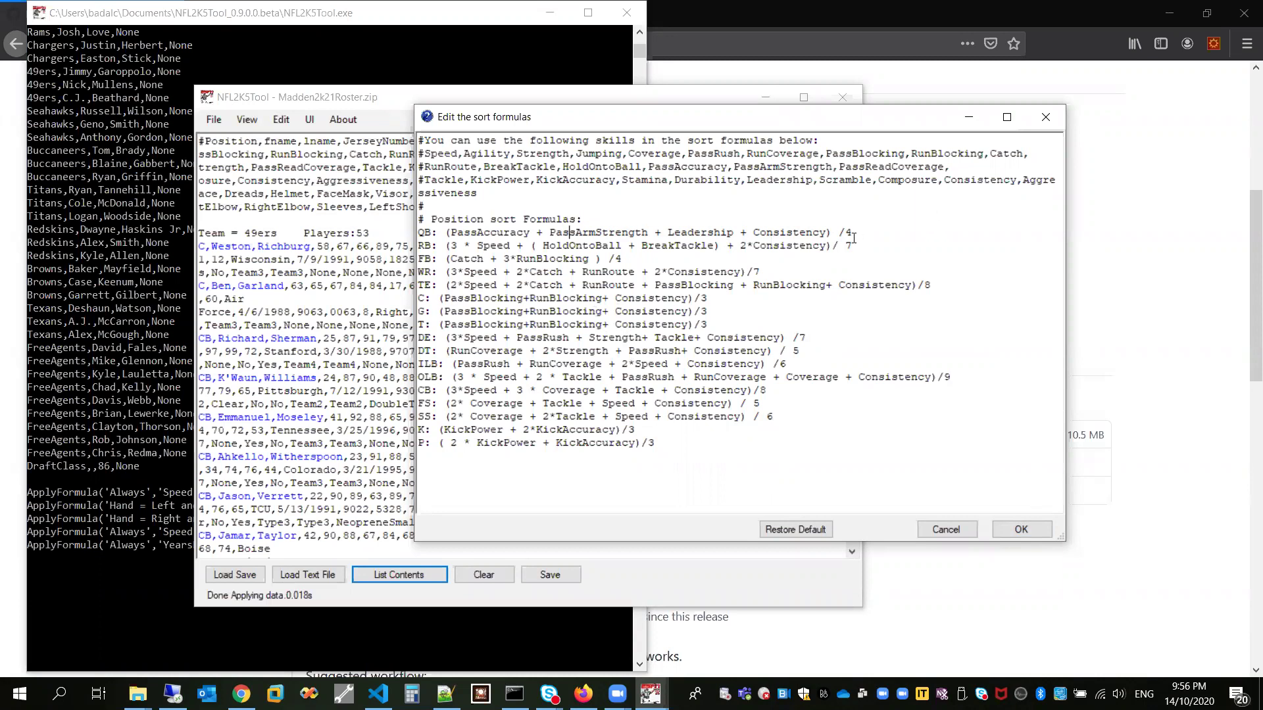
{"action": "left_click_drag", "start_coordinate": [855, 234], "coordinate": [429, 238]}
Change the divisor of the QB sort formula to 3 and save the sort formulas
{"action": "left_click", "coordinate": [886, 235]}
{"action": "key", "text": "shift+Left"}
{"action": "type", "text": "3"}
{"action": "left_click", "coordinate": [1022, 532]}
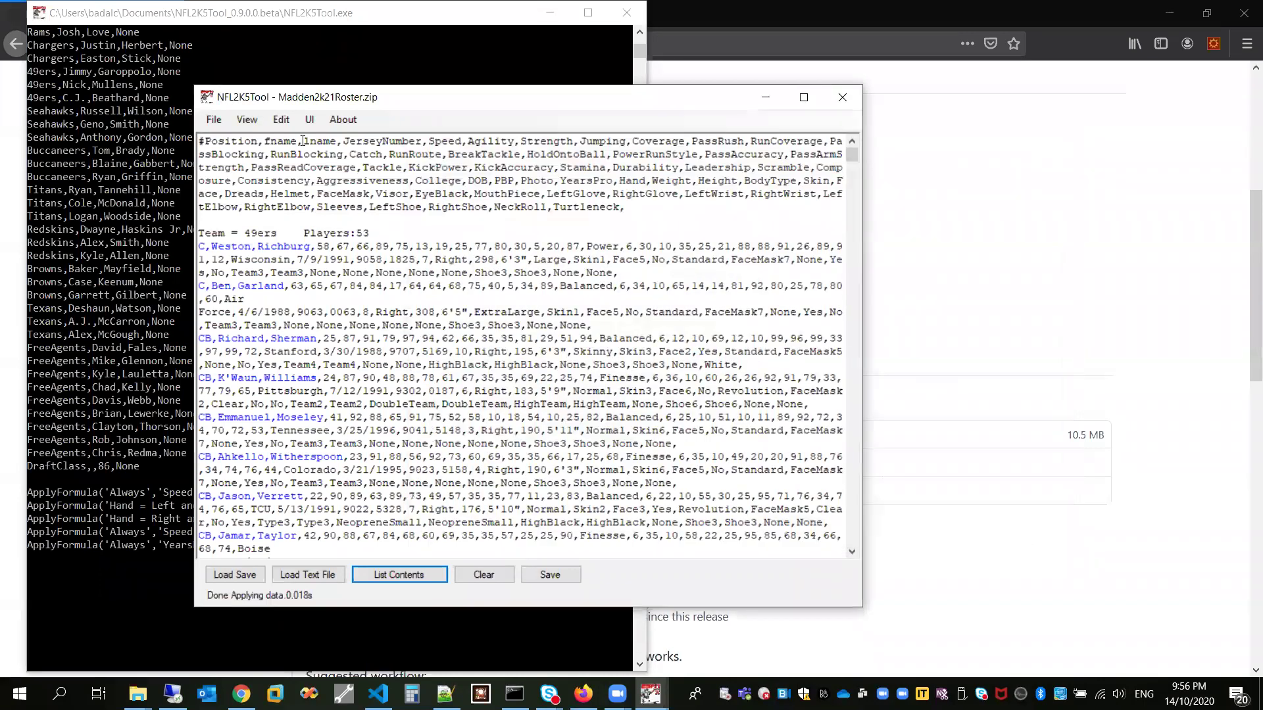
Reopen the sort formulas, check the edited QB line, and restore all formulas to their defaults
{"action": "left_click", "coordinate": [283, 121]}
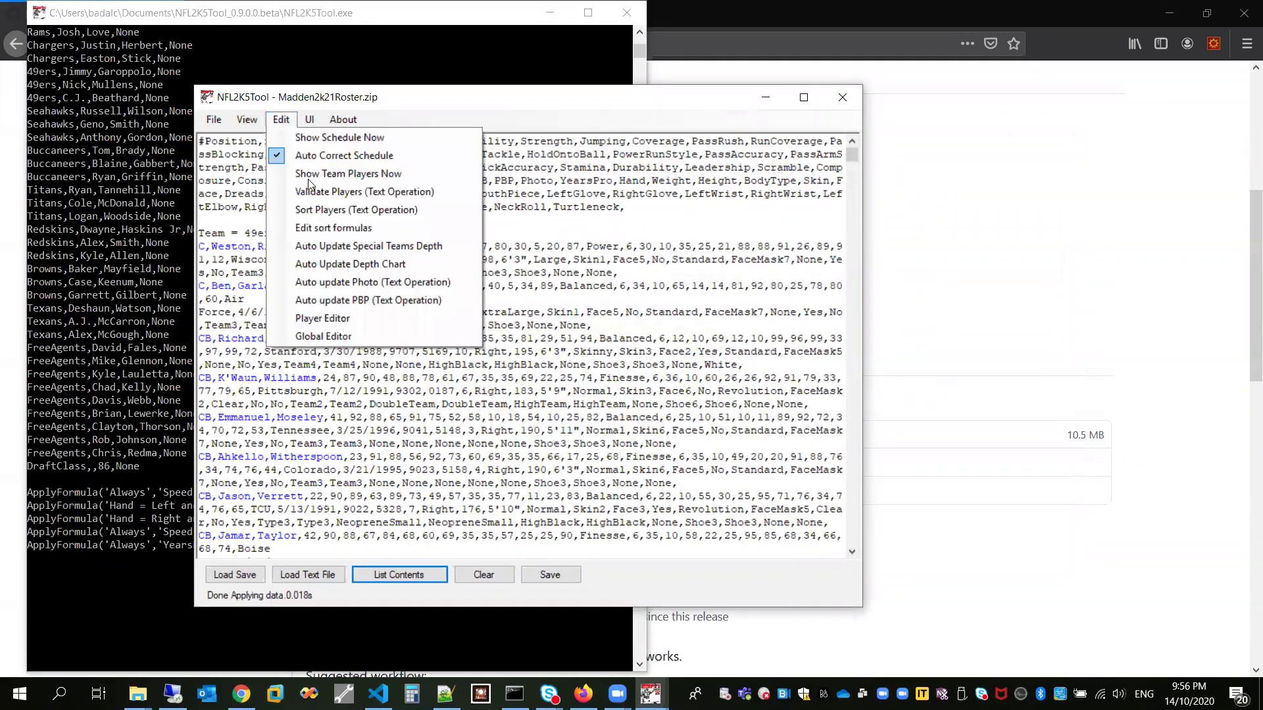
{"action": "left_click", "coordinate": [327, 226]}
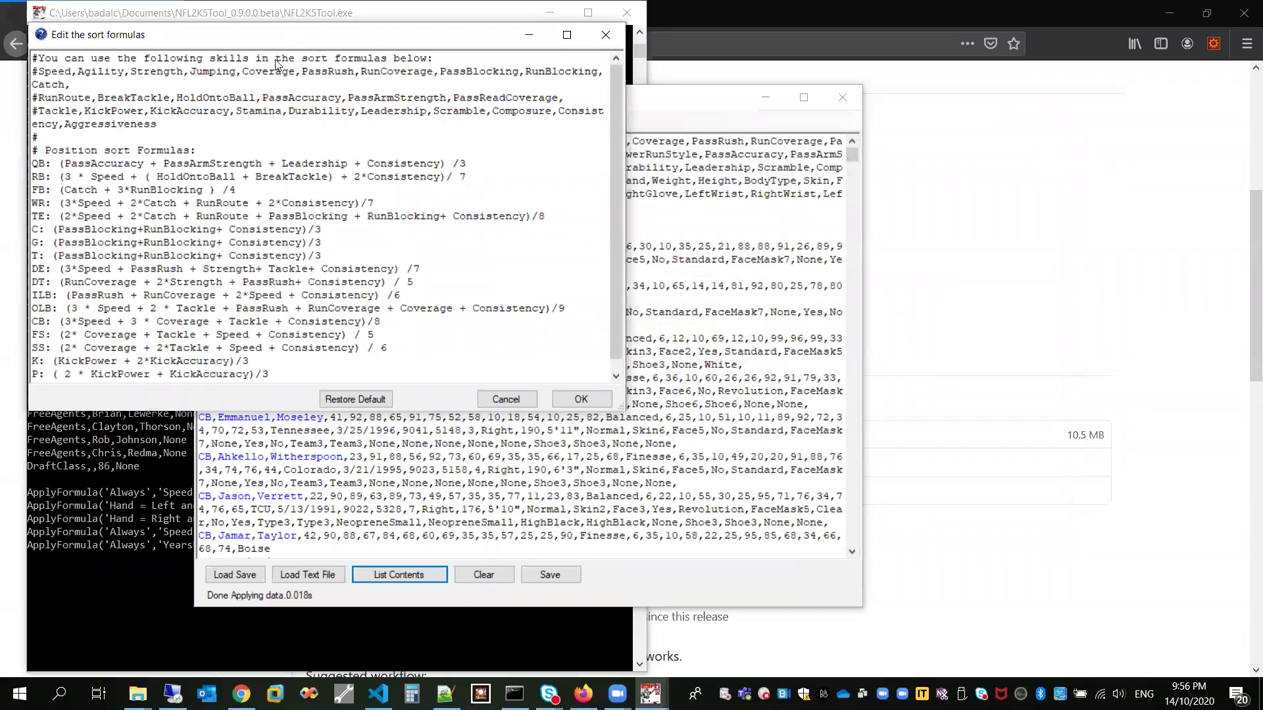
{"action": "left_click_drag", "start_coordinate": [277, 34], "coordinate": [777, 232]}
{"action": "double_click", "coordinate": [905, 361]}
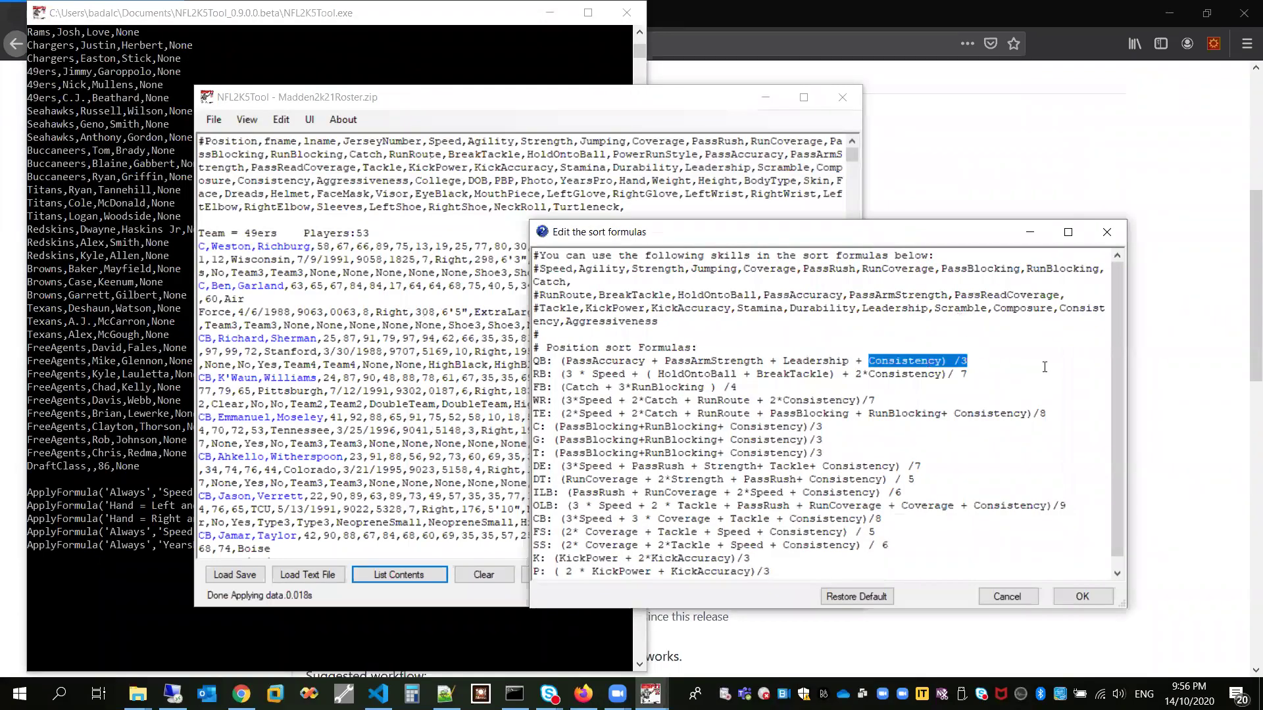
{"action": "left_click", "coordinate": [1045, 367]}
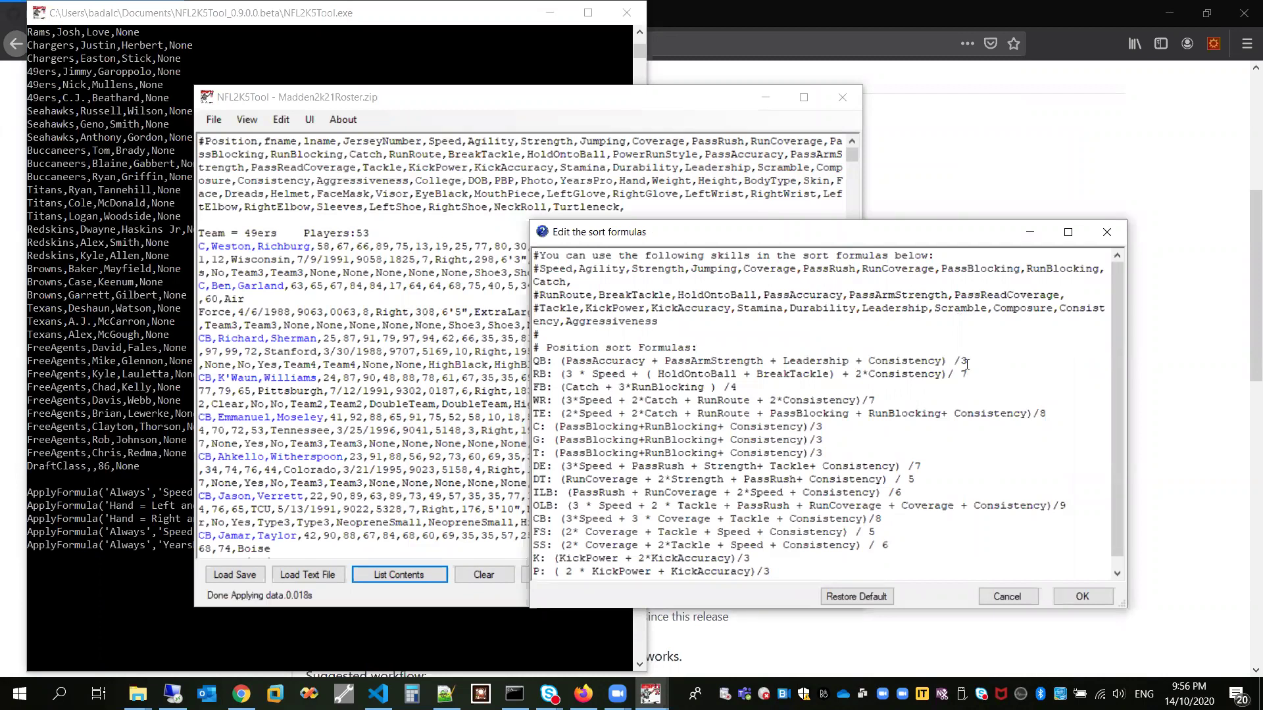
{"action": "left_click", "coordinate": [967, 373]}
{"action": "left_click", "coordinate": [848, 597]}
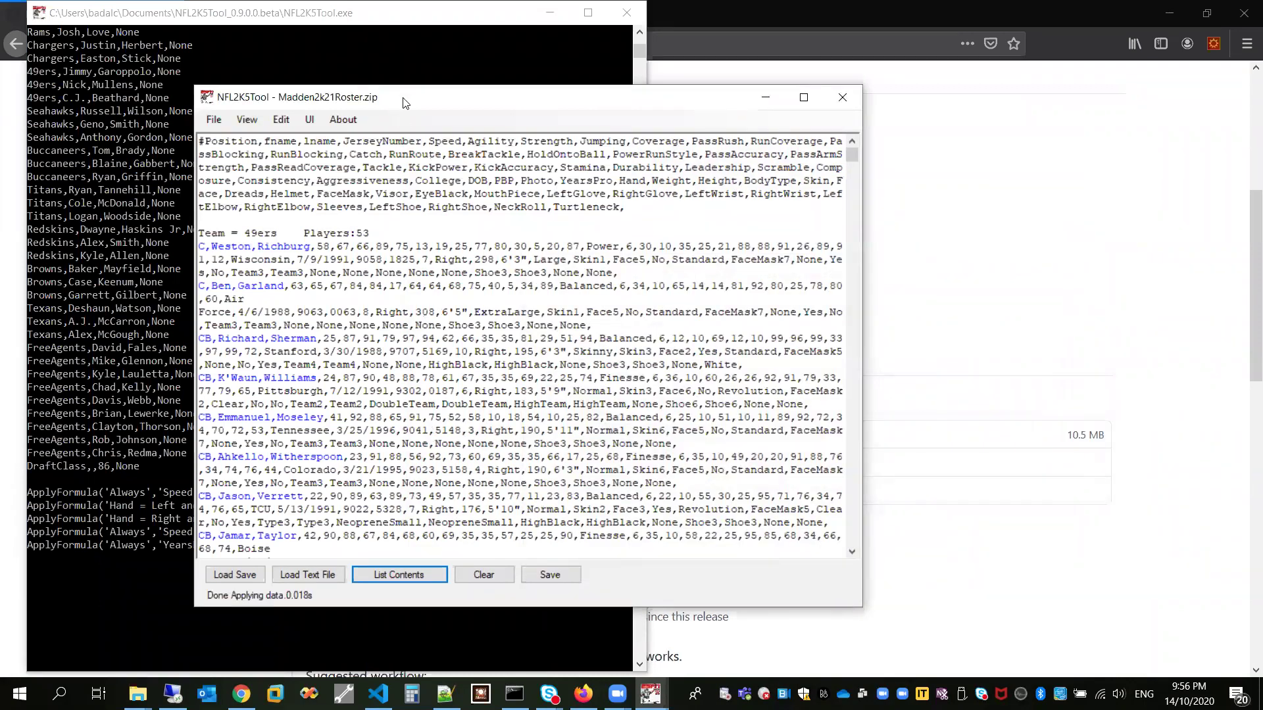
Reopen the sort formulas to check the restored QB line, and close them without changes
{"action": "left_click_drag", "start_coordinate": [404, 99], "coordinate": [492, 95]}
{"action": "left_click", "coordinate": [370, 118]}
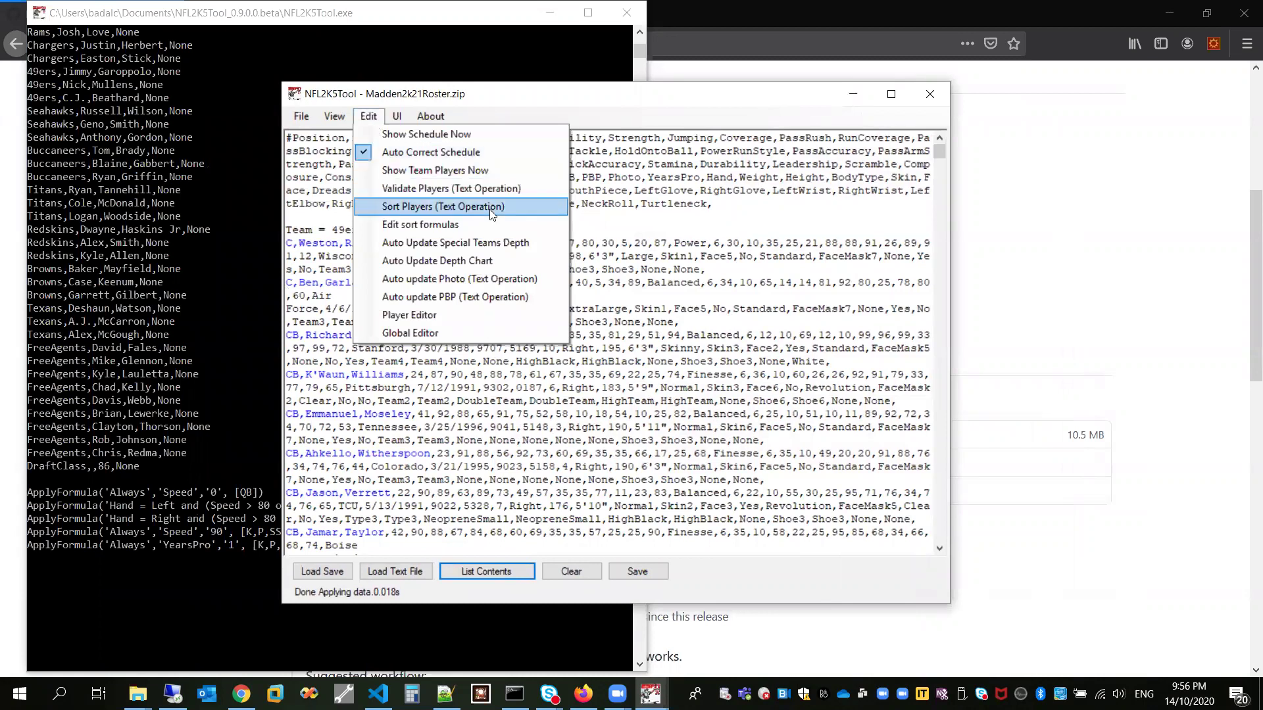
{"action": "left_click", "coordinate": [454, 226]}
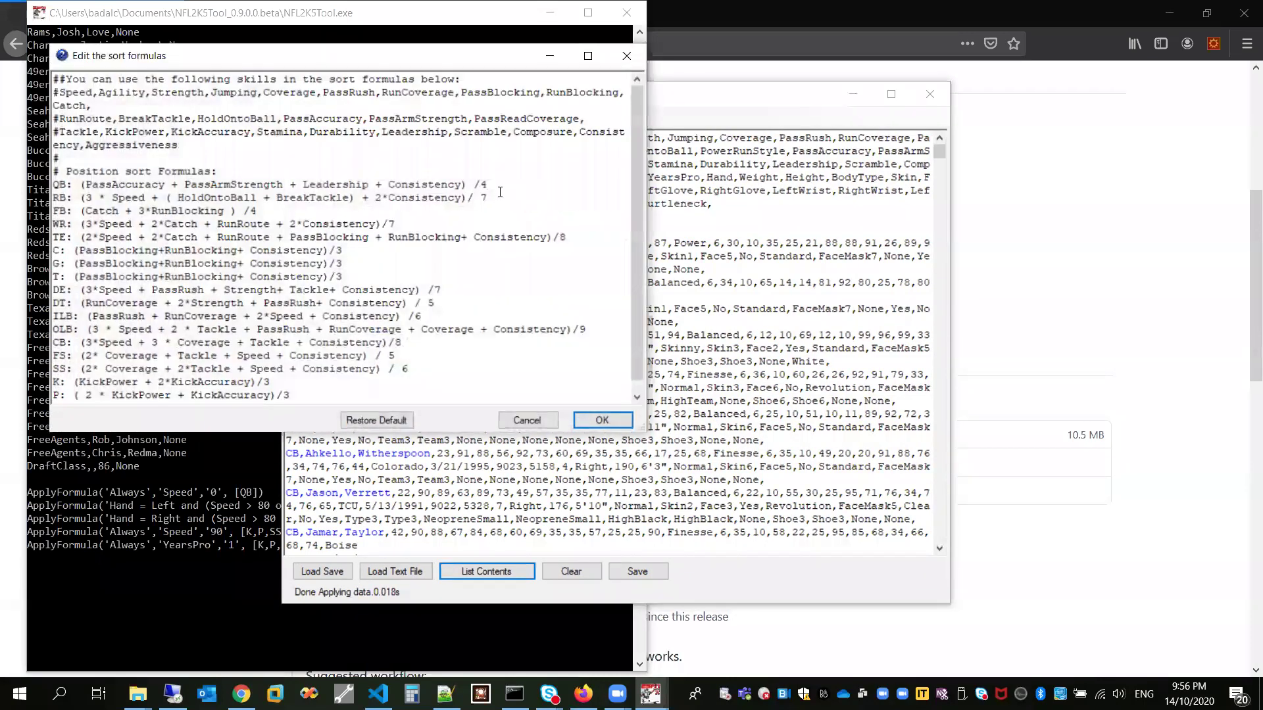
{"action": "left_click_drag", "start_coordinate": [500, 192], "coordinate": [462, 198]}
{"action": "left_click_drag", "start_coordinate": [562, 56], "coordinate": [965, 173]}
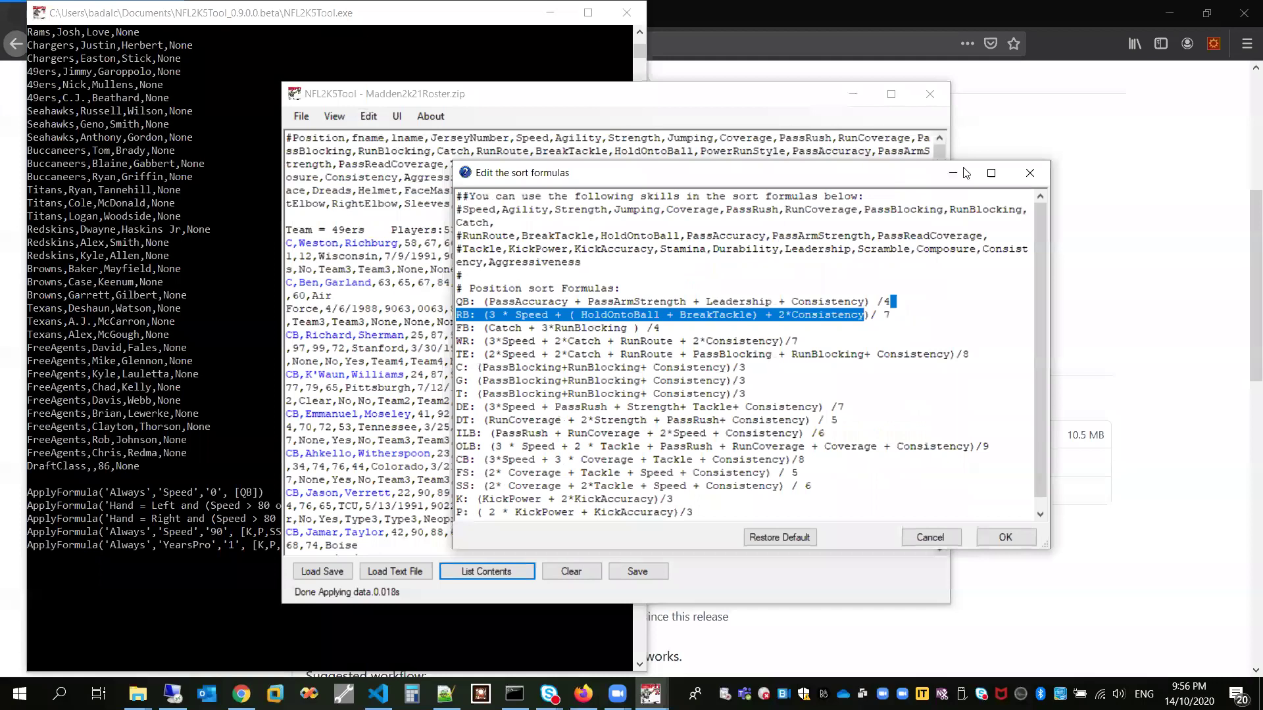
{"action": "left_click", "coordinate": [1029, 172]}
Sort the listed players within the roster text using the sort formulas, and widen the main window
{"action": "left_click", "coordinate": [368, 117]}
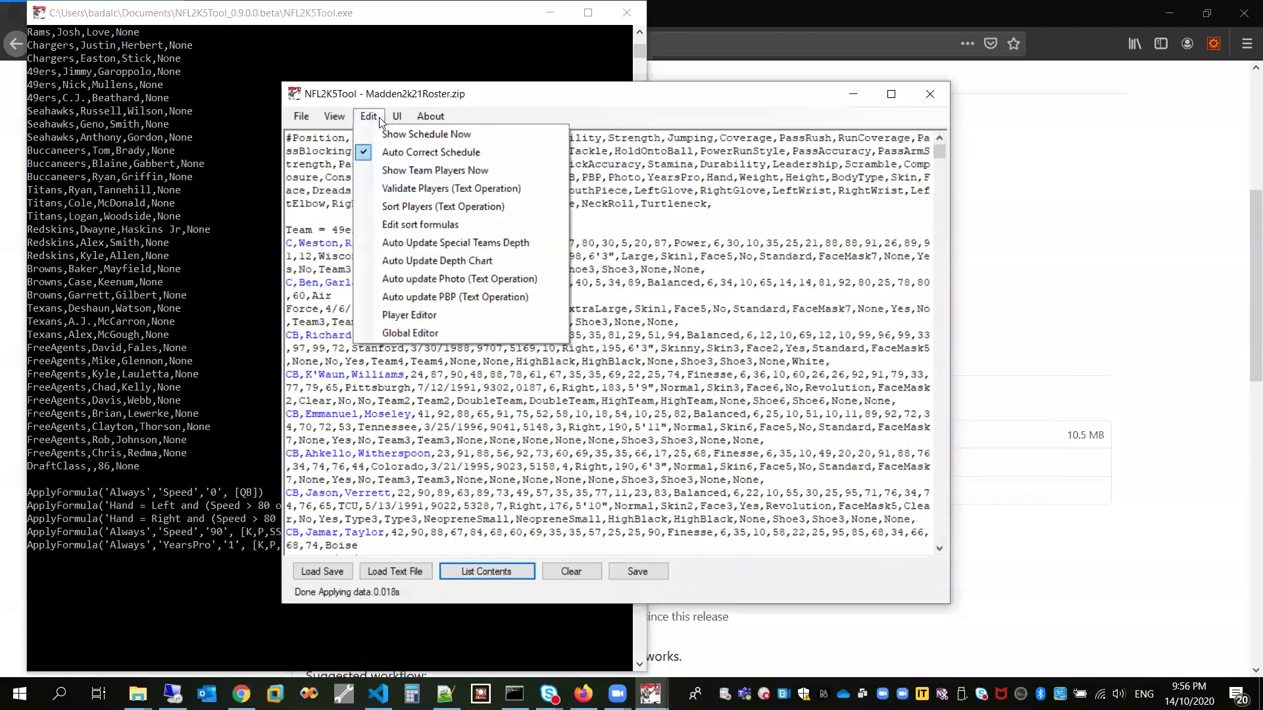
{"action": "left_click", "coordinate": [403, 210]}
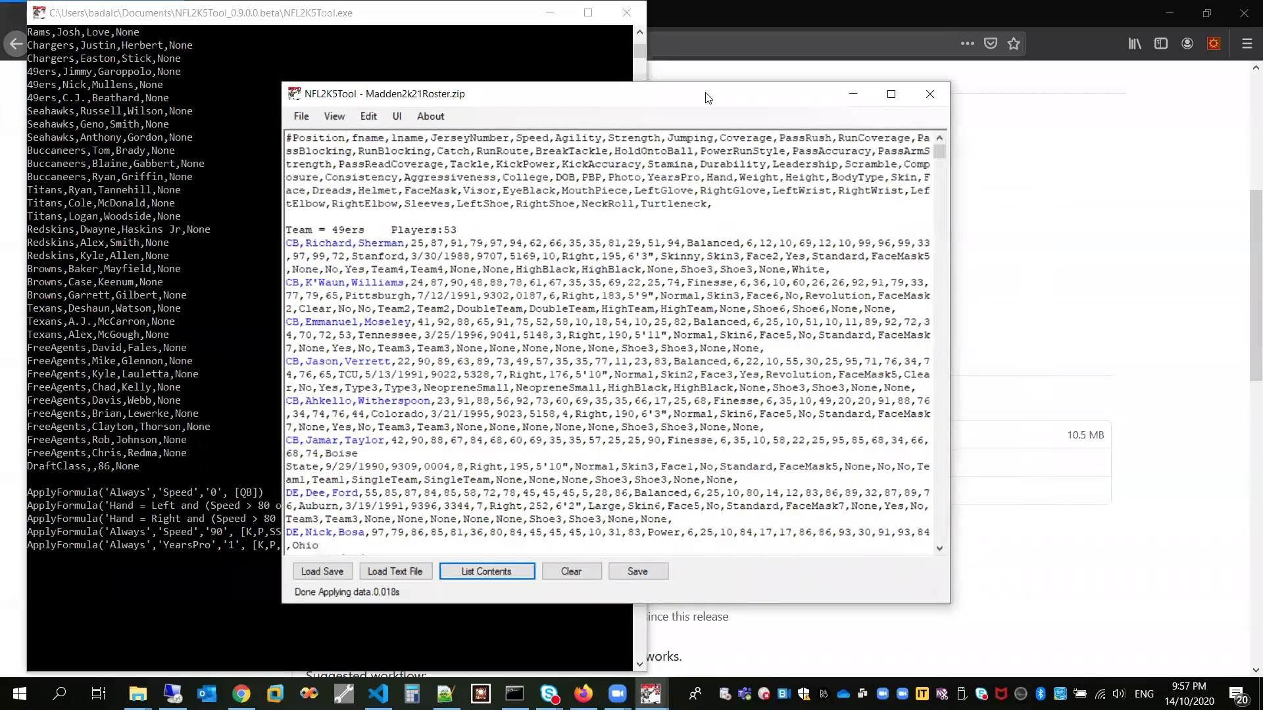
{"action": "left_click_drag", "start_coordinate": [691, 93], "coordinate": [610, 81]}
{"action": "left_click_drag", "start_coordinate": [869, 110], "coordinate": [1053, 146]}
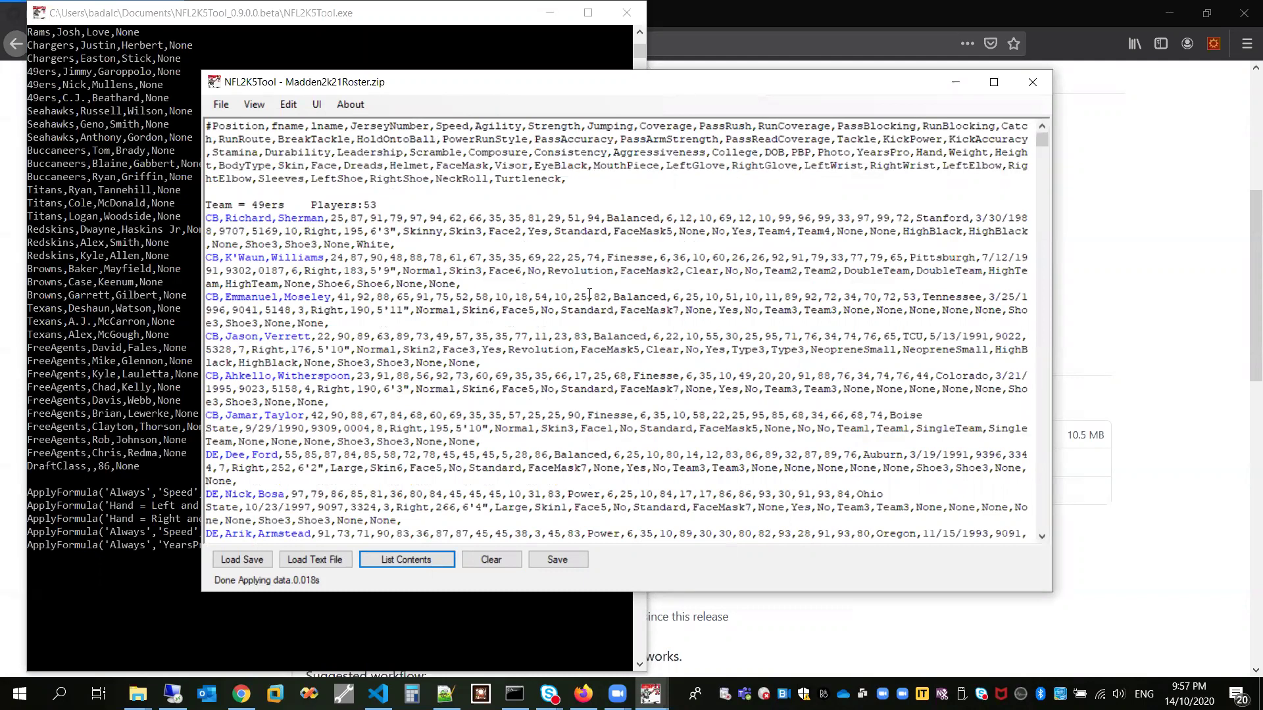
Run the automatic depth chart update and clear the roster text
{"action": "left_click", "coordinate": [288, 107]}
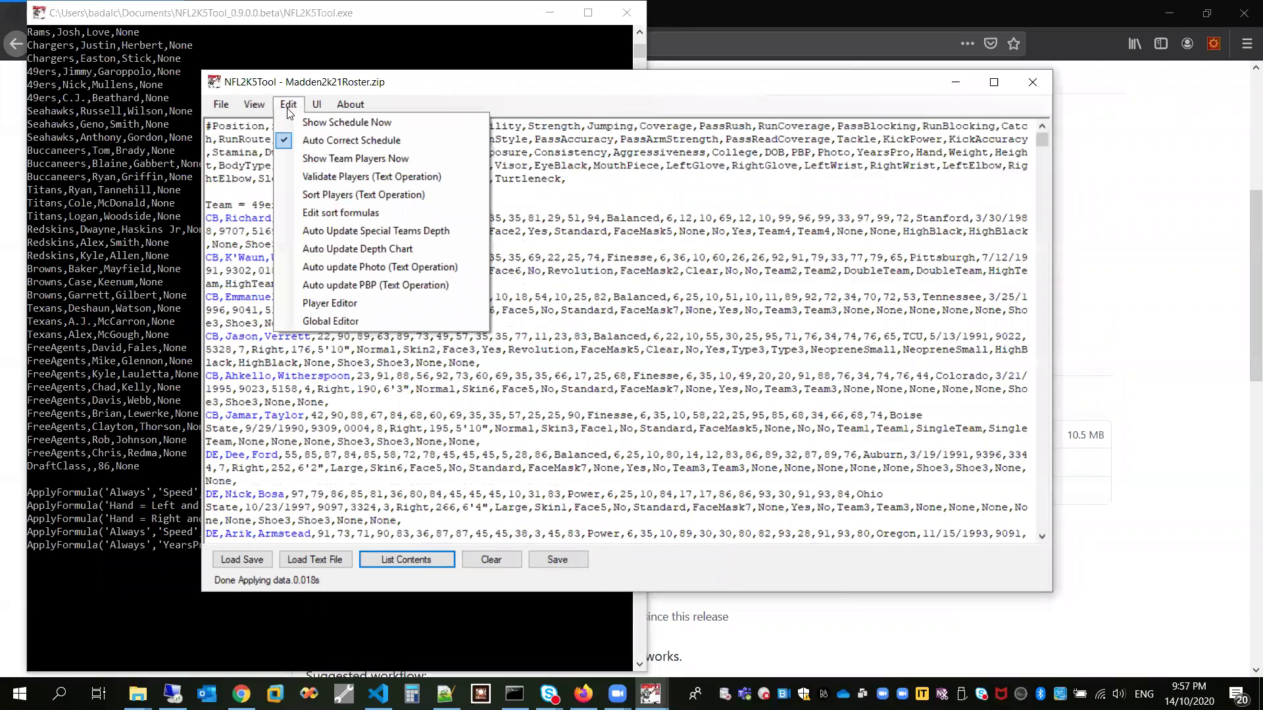
{"action": "left_click", "coordinate": [375, 253]}
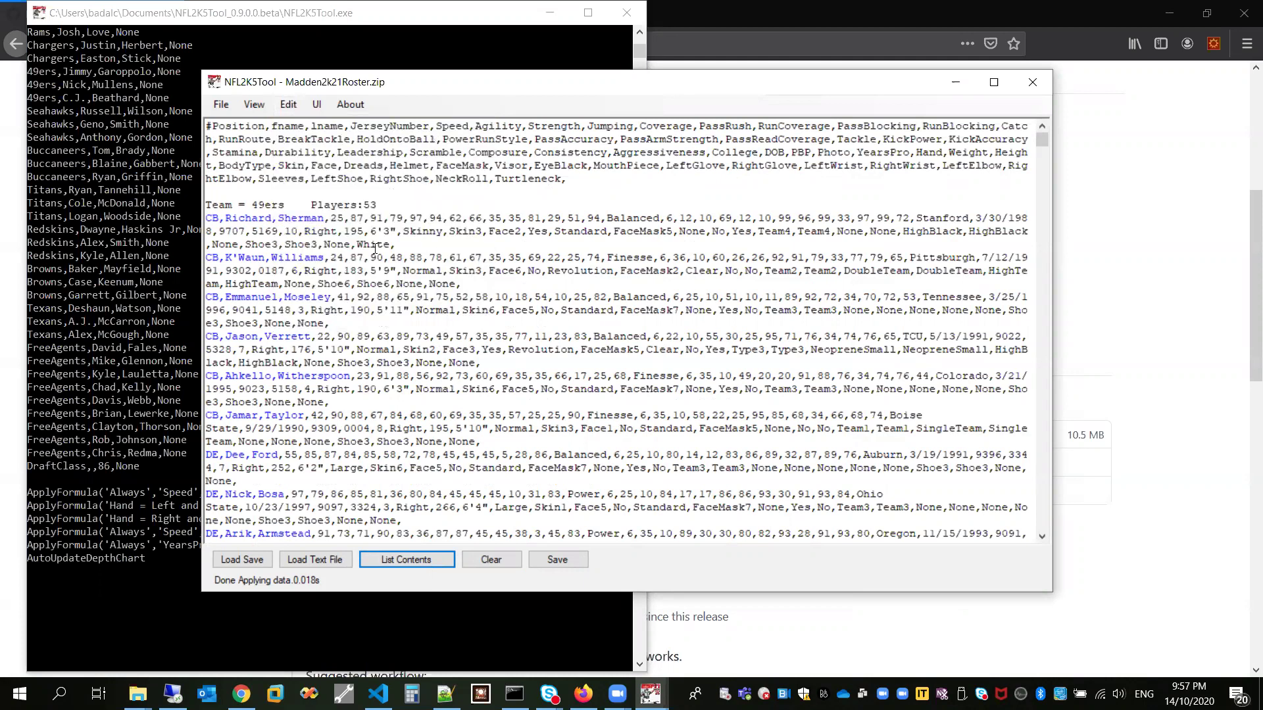
{"action": "left_click", "coordinate": [493, 565]}
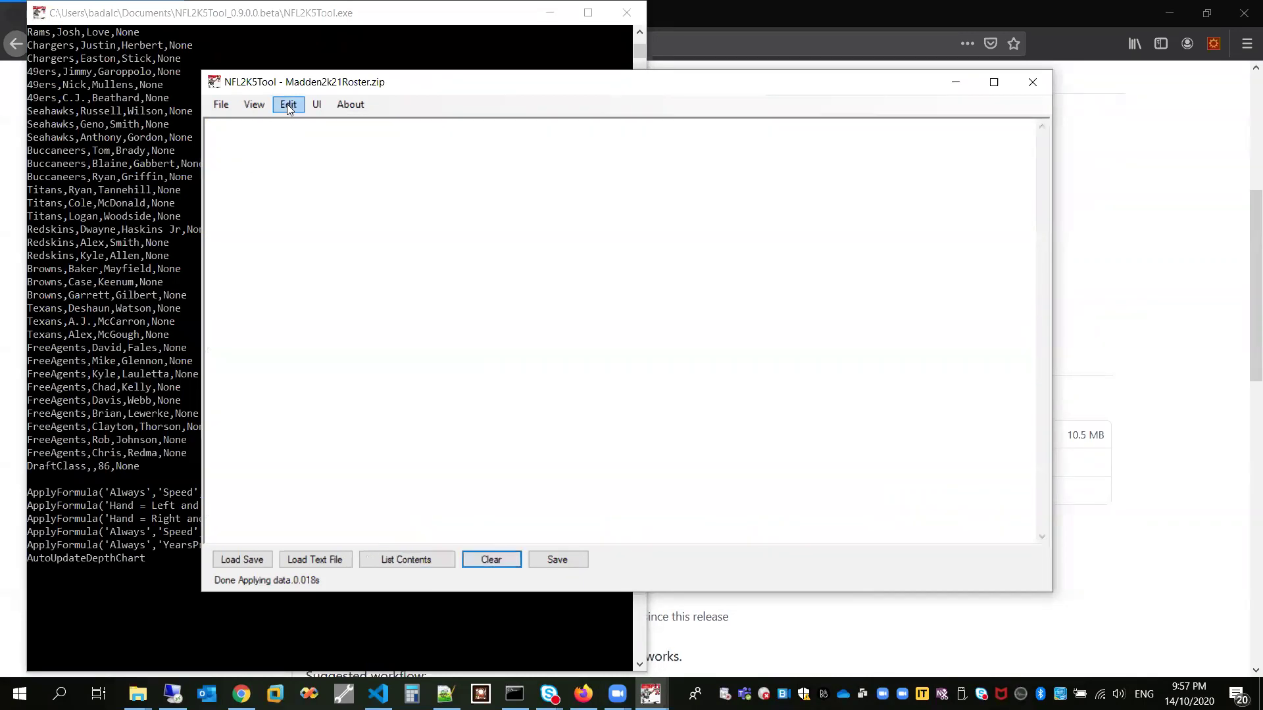
Review the automatic update operations on offer, and open the Debug Dialog
{"action": "left_click", "coordinate": [288, 105]}
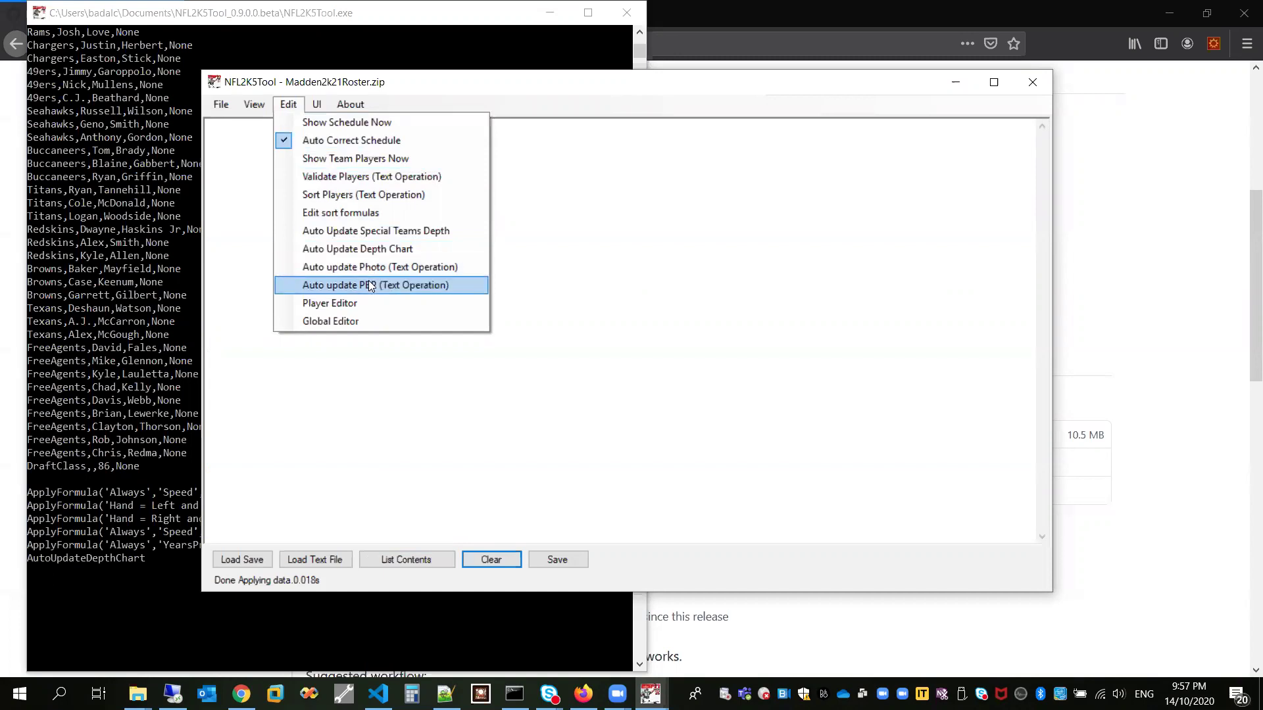
{"action": "left_click", "coordinate": [524, 257]}
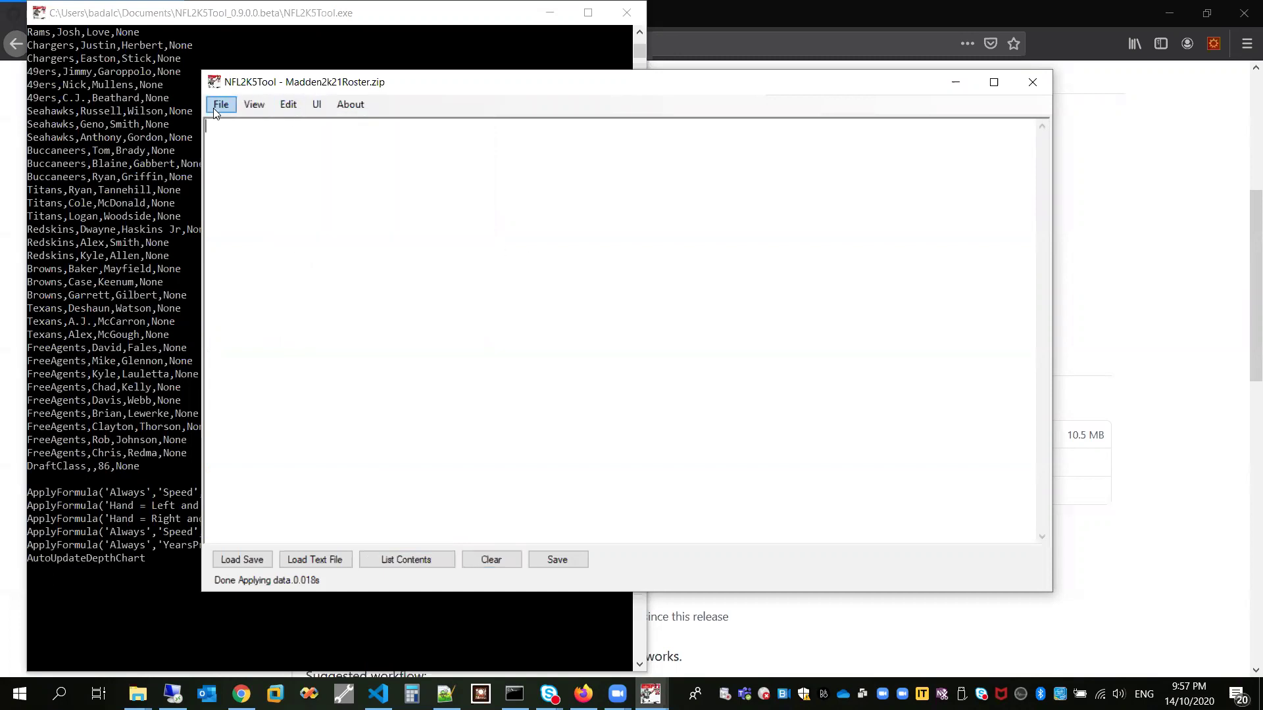
{"action": "left_click", "coordinate": [252, 109]}
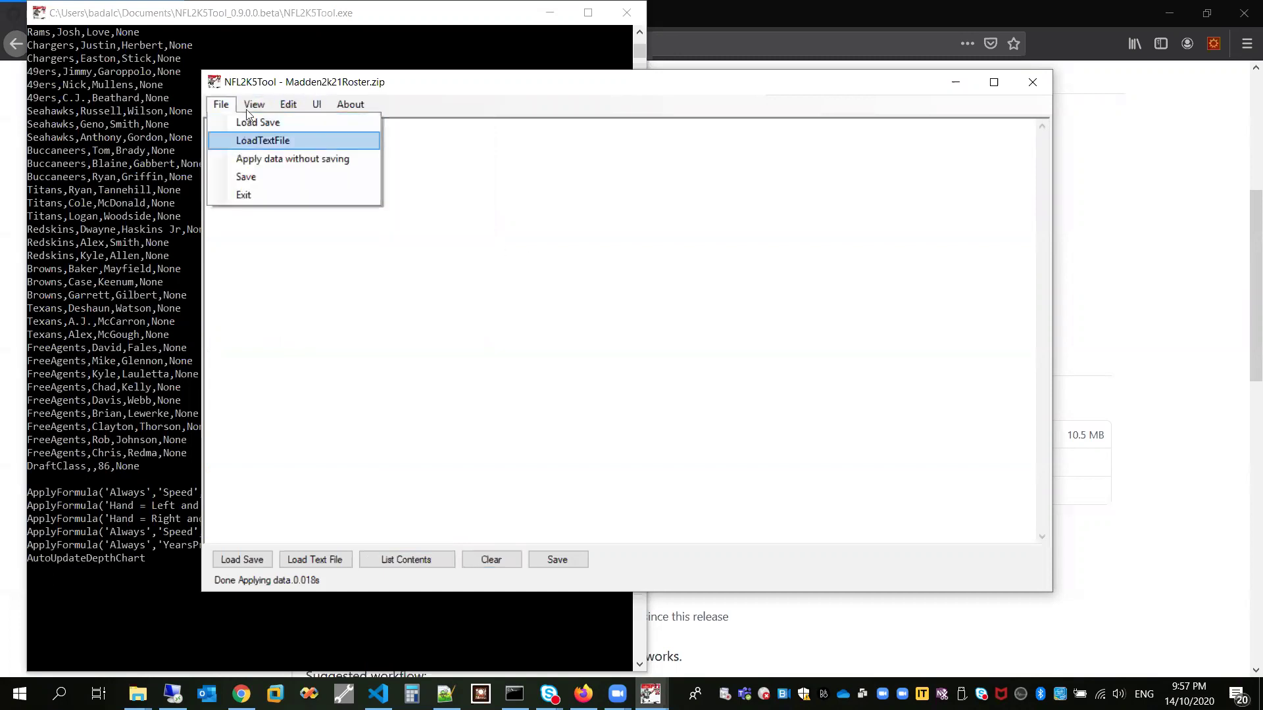
{"action": "left_click", "coordinate": [269, 140]}
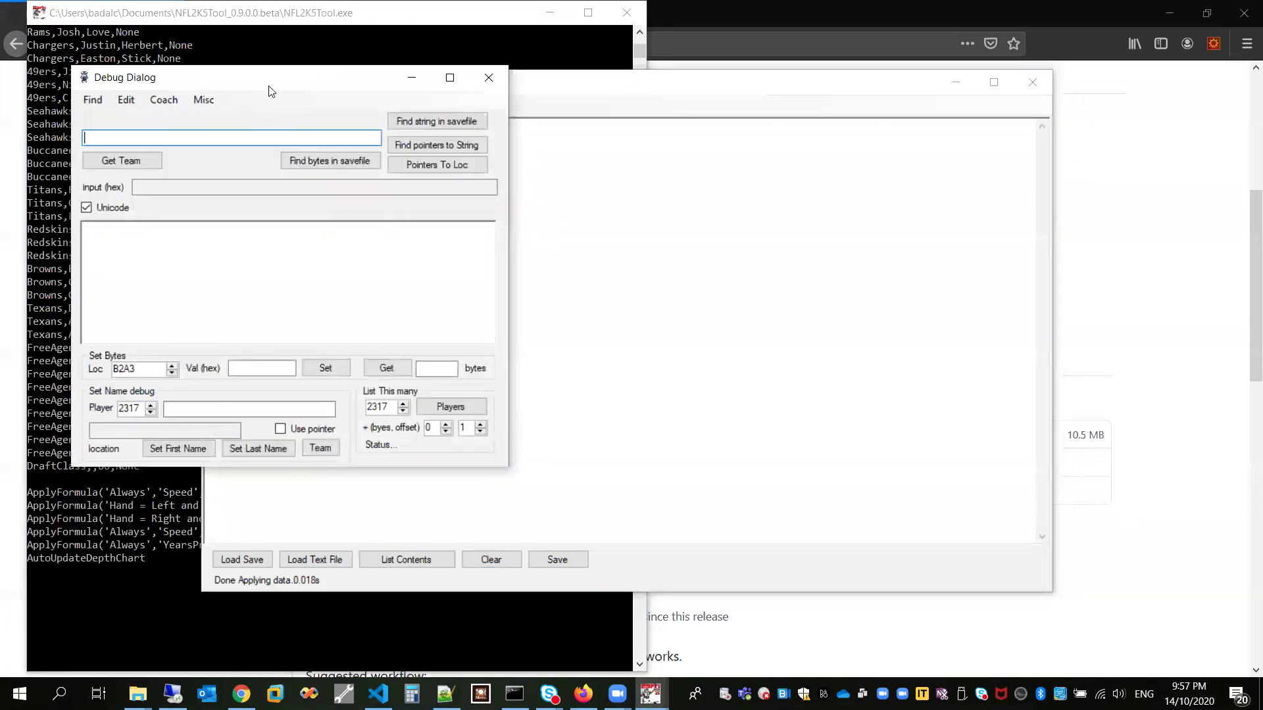
Review the coach and editing operations offered in the Debug Dialog, and close the dialog
{"action": "left_click_drag", "start_coordinate": [269, 86], "coordinate": [515, 167]}
{"action": "left_click", "coordinate": [429, 182]}
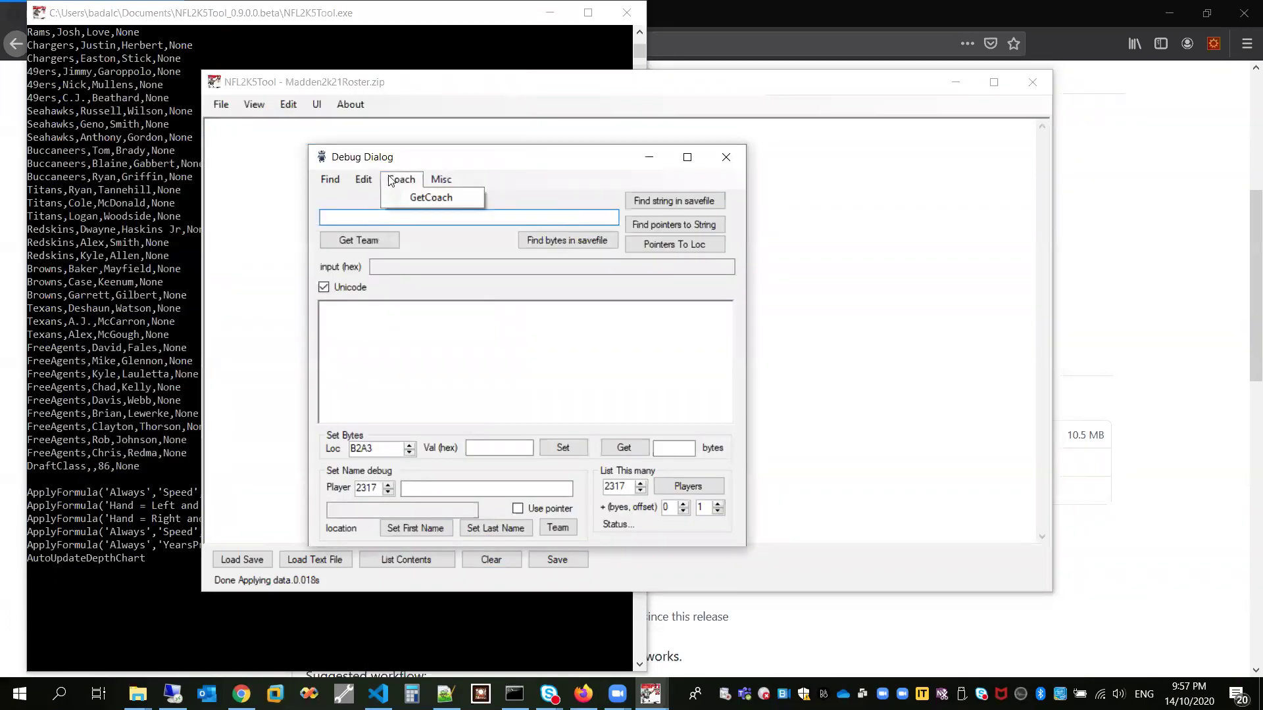
{"action": "left_click", "coordinate": [362, 182]}
{"action": "left_click", "coordinate": [362, 182]}
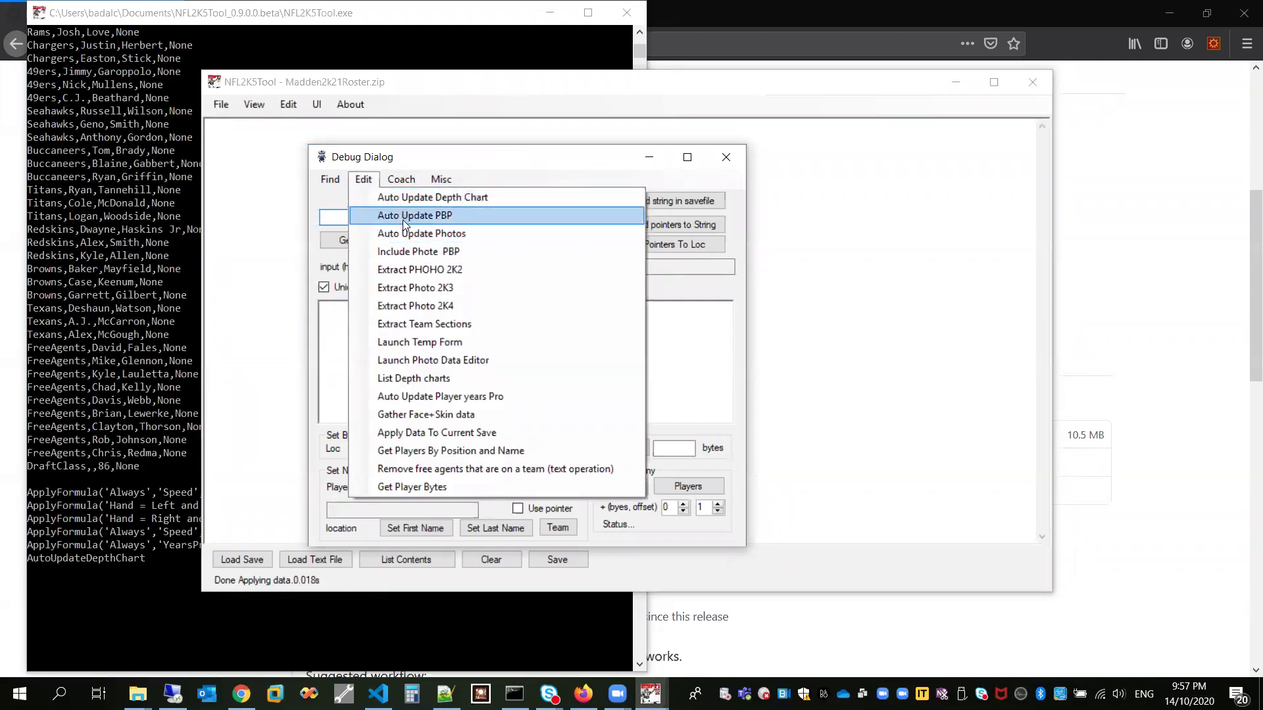
{"action": "left_click", "coordinate": [421, 164]}
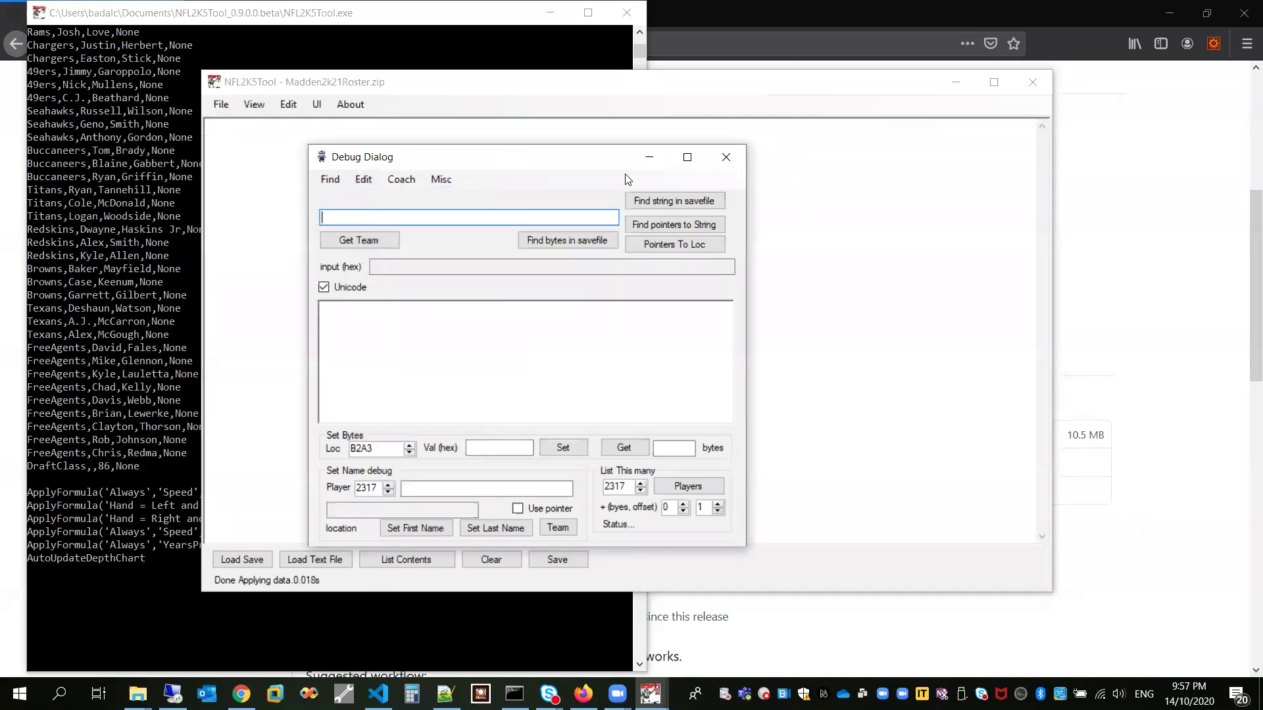
{"action": "left_click", "coordinate": [716, 167]}
Save the roster as Madden2k21Roster.zip in the madden2k21 folder on the USB drive, replacing the existing file, and reposition the main window
{"action": "left_click", "coordinate": [223, 105]}
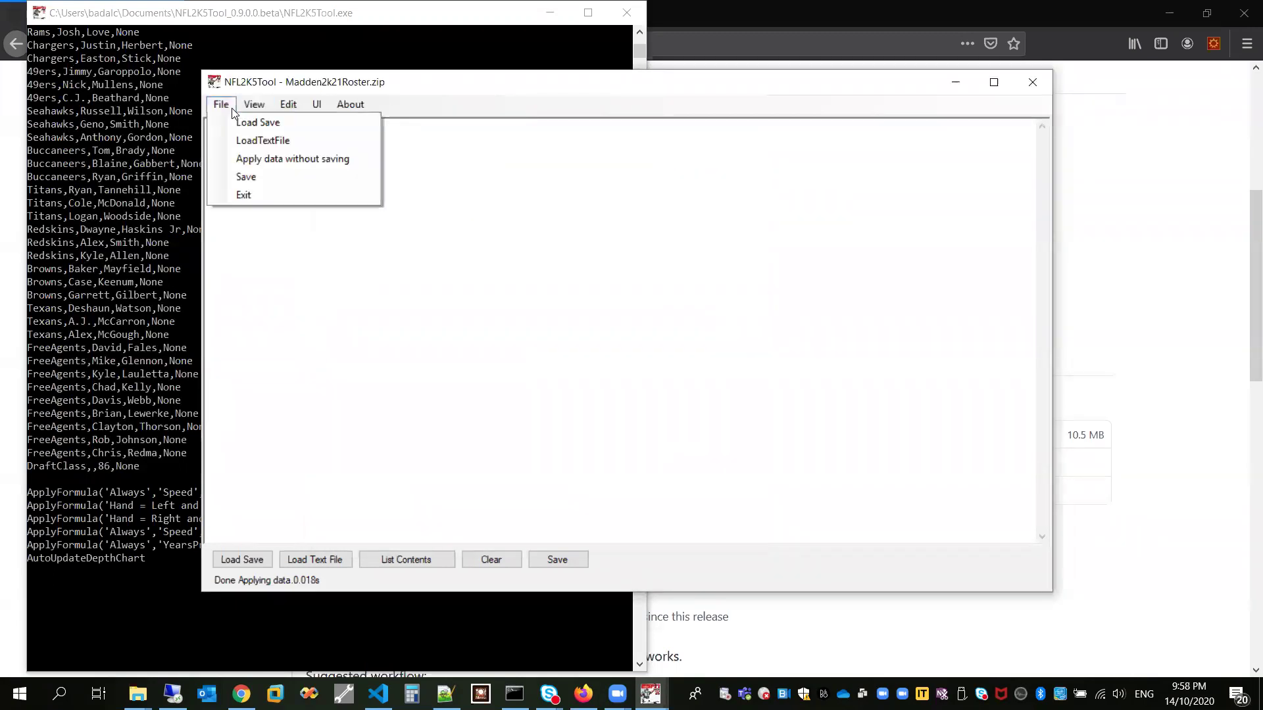
{"action": "left_click", "coordinate": [231, 108]}
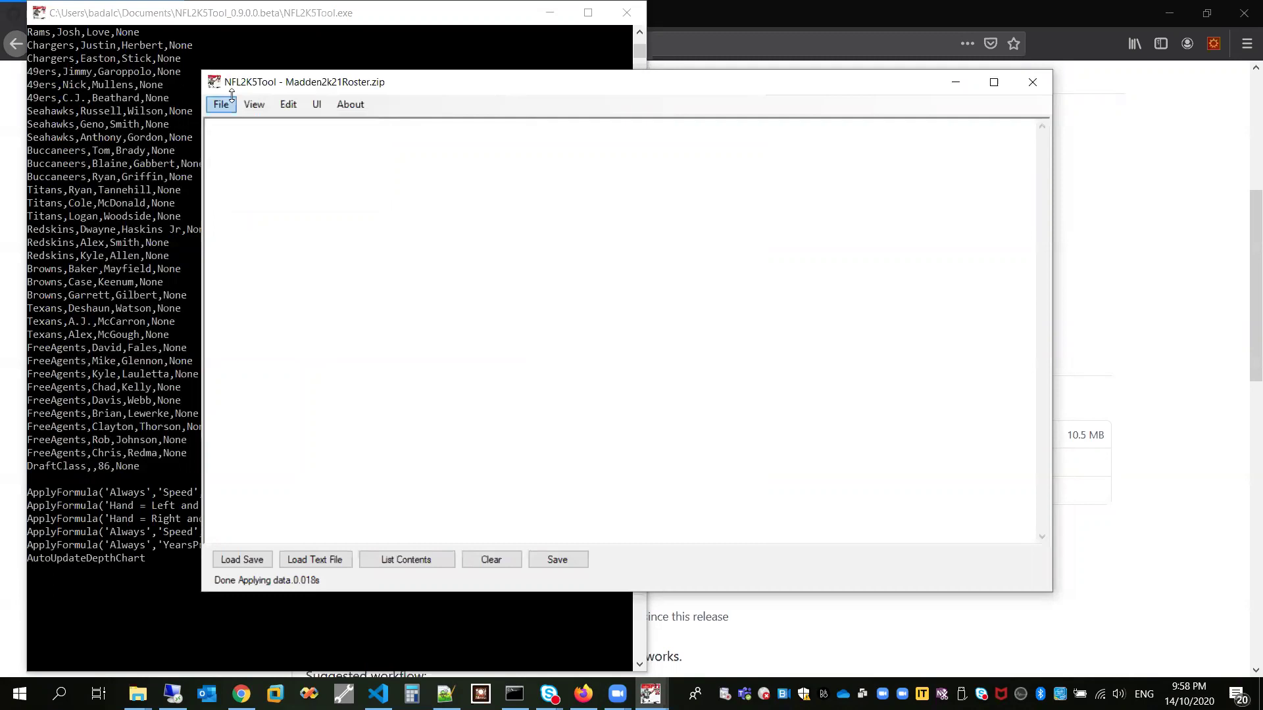
{"action": "left_click_drag", "start_coordinate": [266, 88], "coordinate": [219, 91]}
{"action": "left_click", "coordinate": [515, 561]}
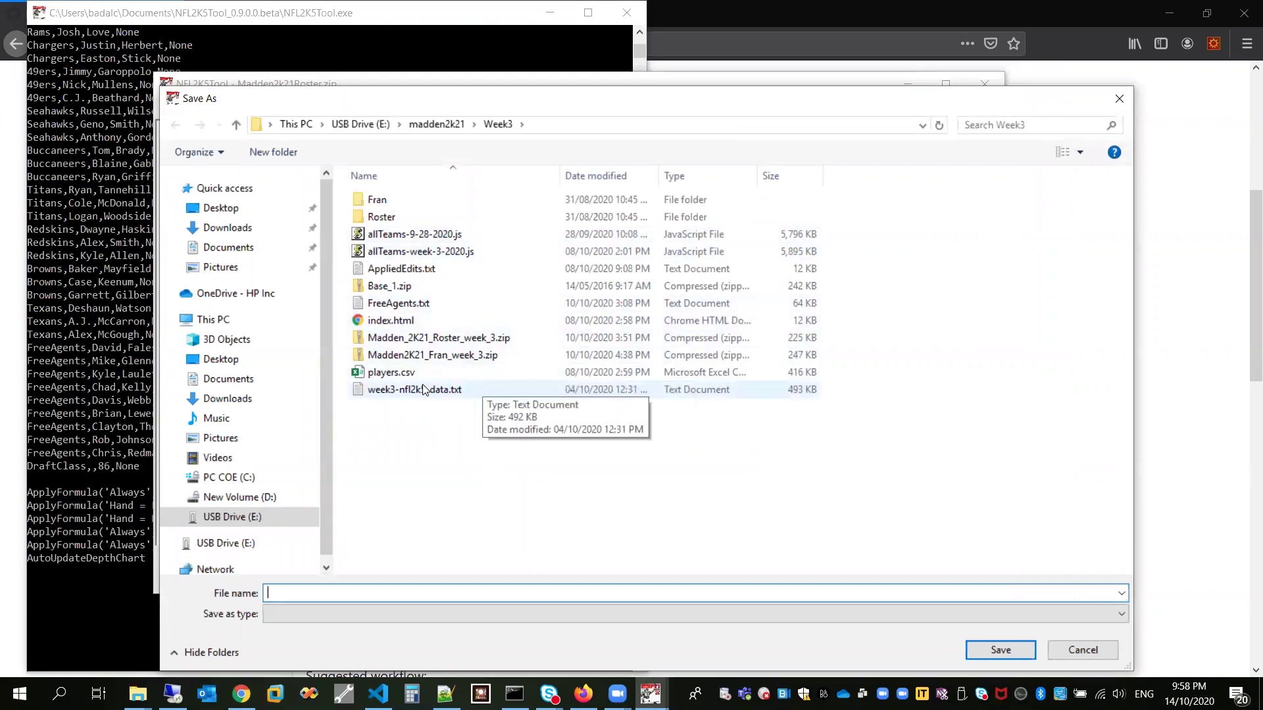
{"action": "left_click", "coordinate": [450, 126]}
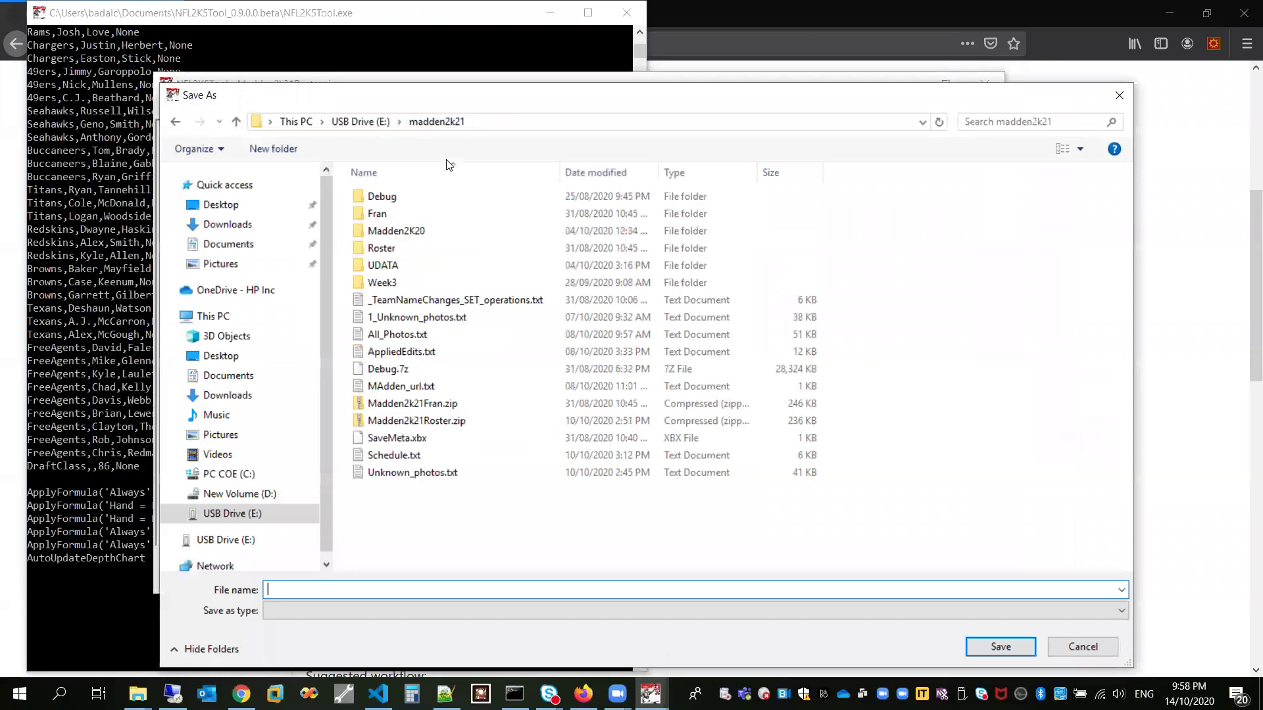
{"action": "double_click", "coordinate": [413, 408]}
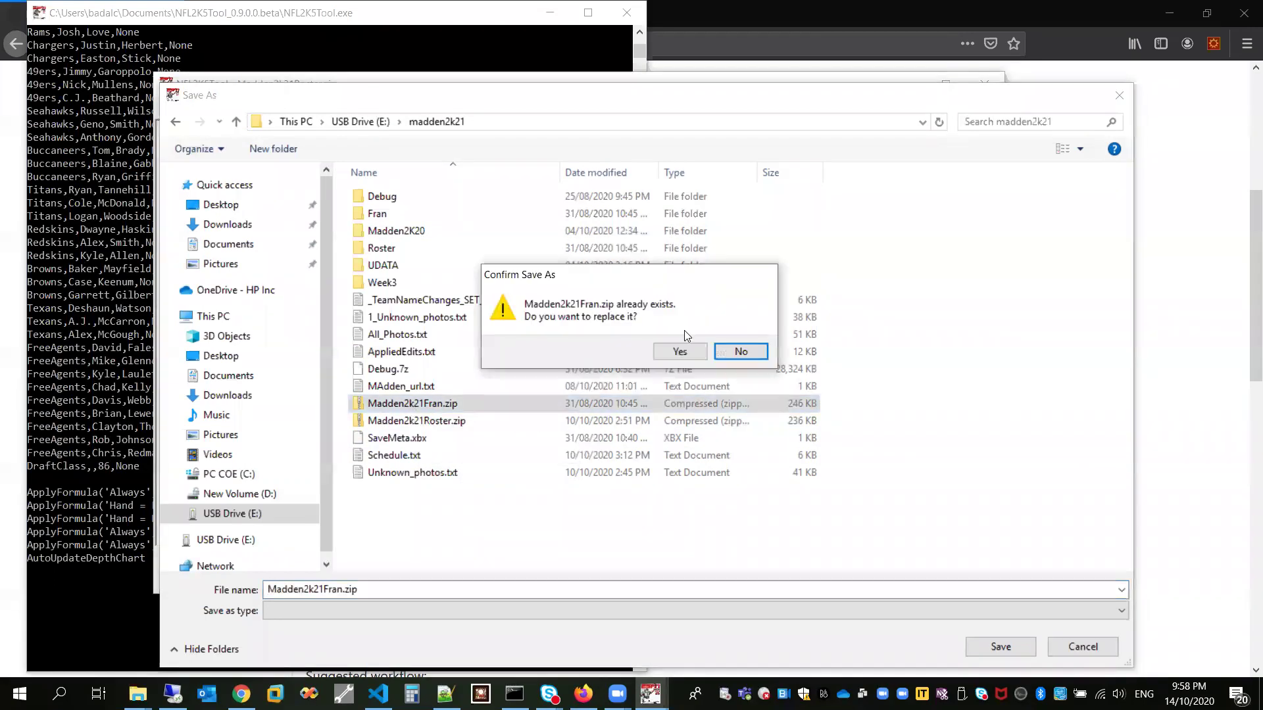
{"action": "left_click", "coordinate": [732, 352]}
{"action": "double_click", "coordinate": [421, 421]}
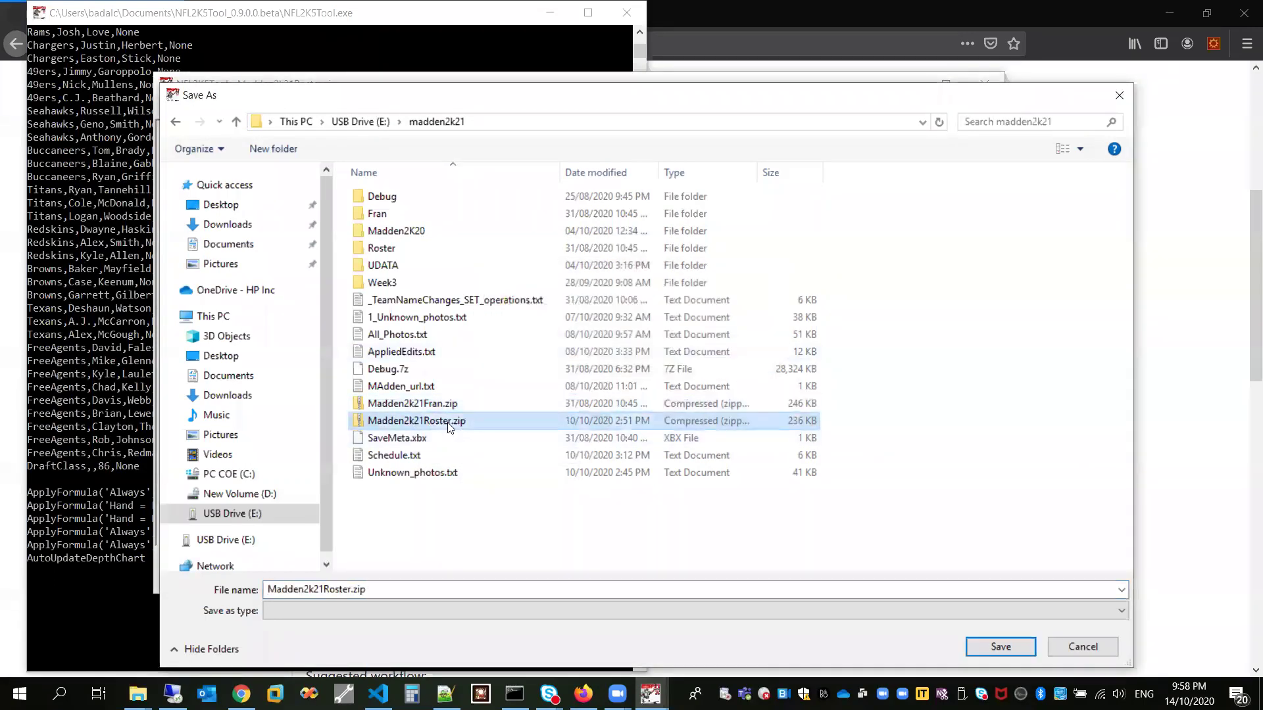
{"action": "left_click", "coordinate": [681, 354]}
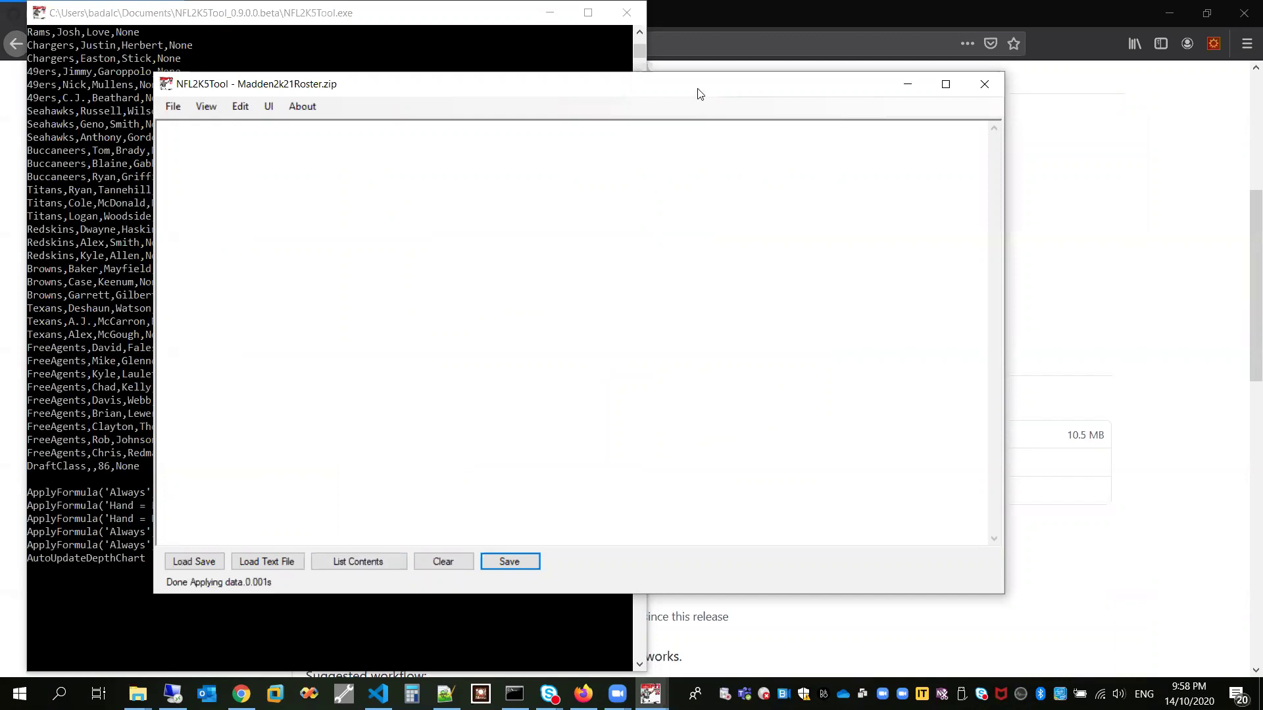
{"action": "left_click_drag", "start_coordinate": [699, 94], "coordinate": [707, 121]}
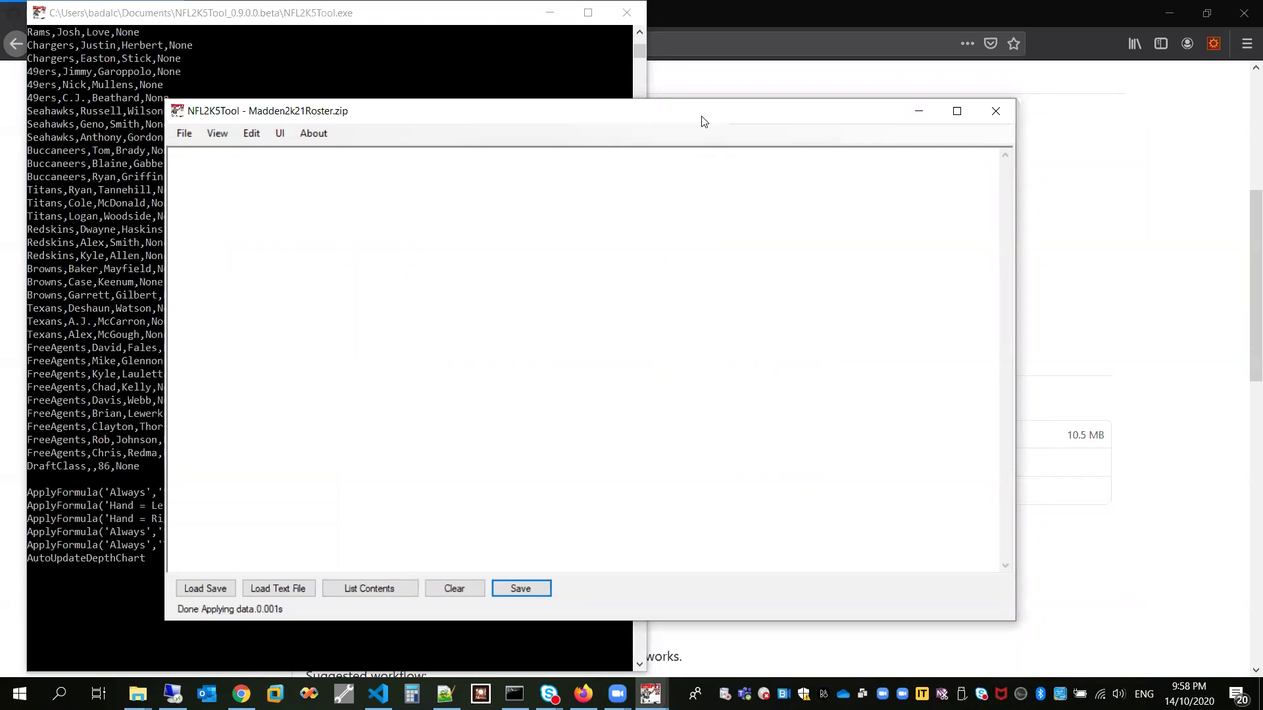
{"action": "left_click_drag", "start_coordinate": [704, 121], "coordinate": [775, 123]}
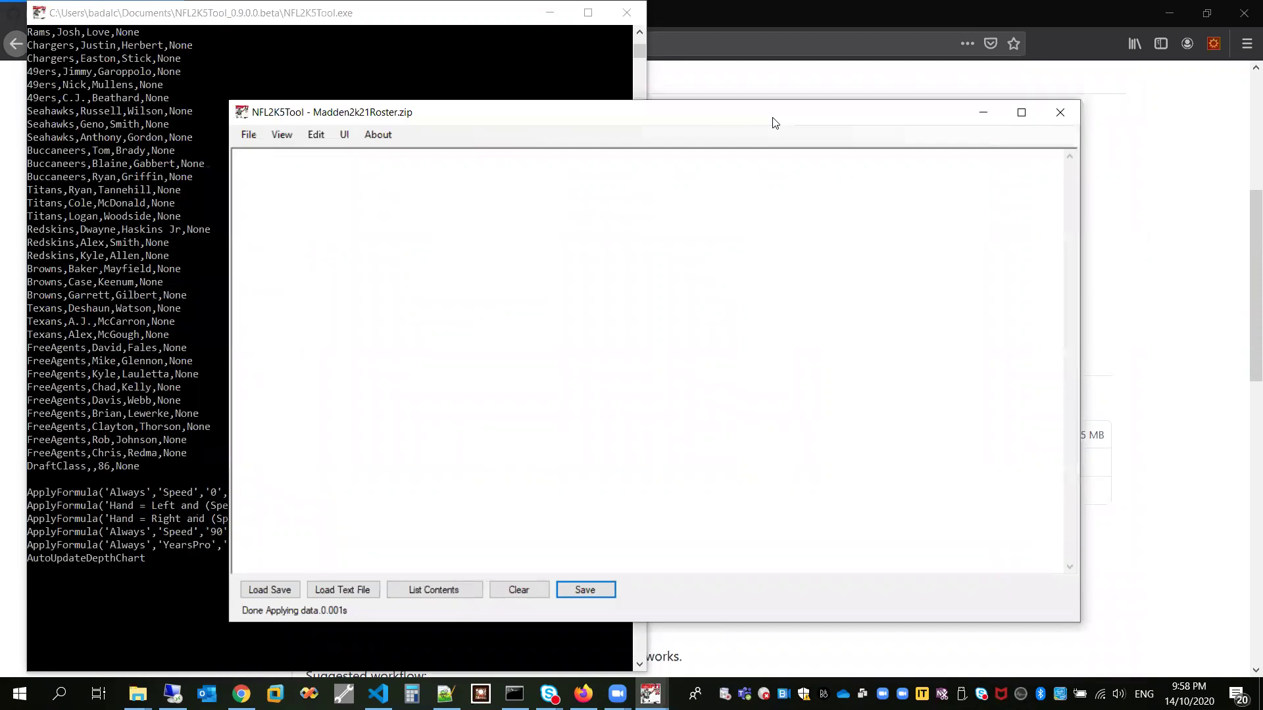